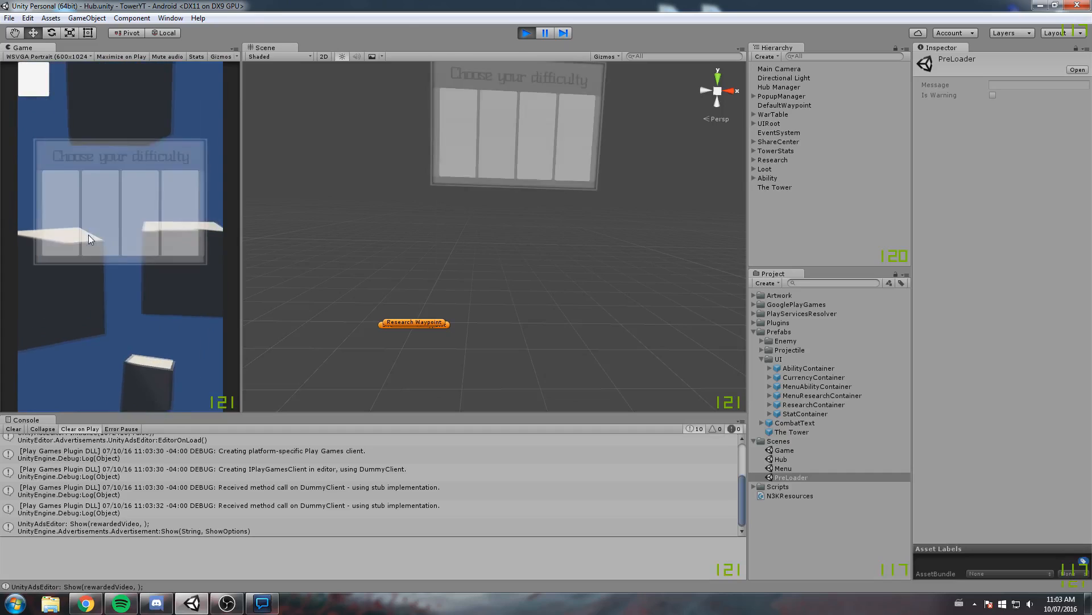
Start a run at the first difficulty in the running game and scroll through the tower's stats list
{"action": "left_click", "coordinate": [69, 191]}
{"action": "left_click_drag", "start_coordinate": [97, 342], "coordinate": [126, 361]}
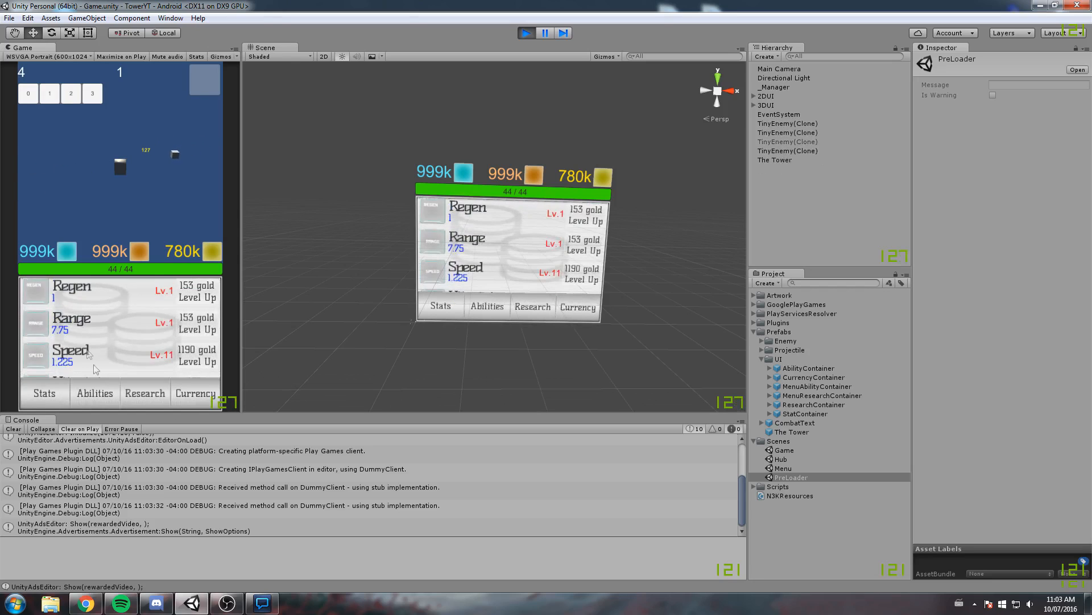
{"action": "scroll", "coordinate": [183, 319], "scroll_direction": "down", "scroll_amount": 5}
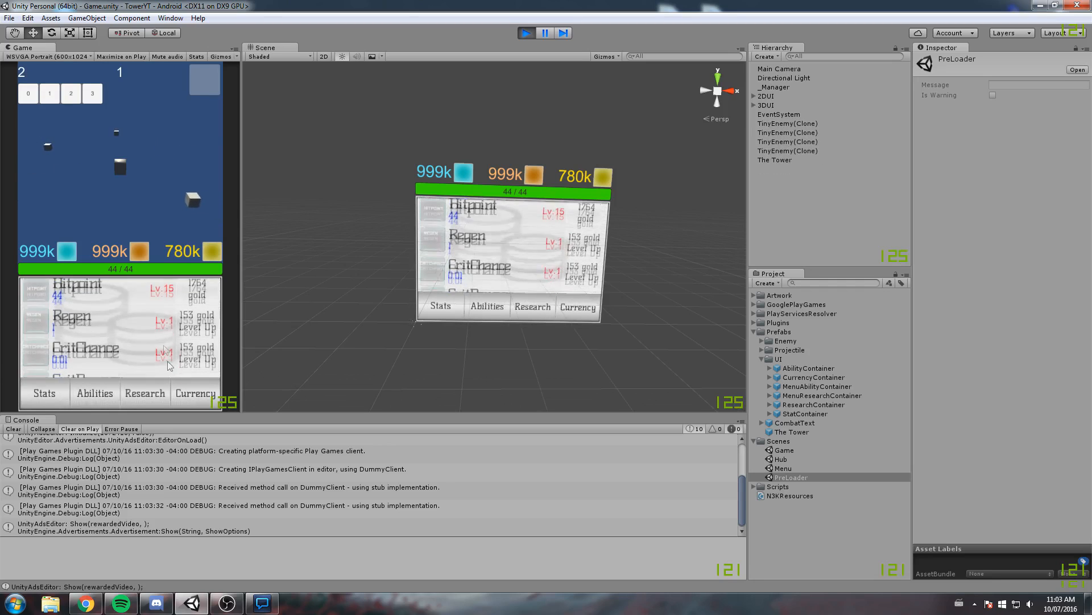
{"action": "scroll", "coordinate": [179, 313], "scroll_direction": "up", "scroll_amount": 4}
{"action": "scroll", "coordinate": [178, 313], "scroll_direction": "up", "scroll_amount": 1}
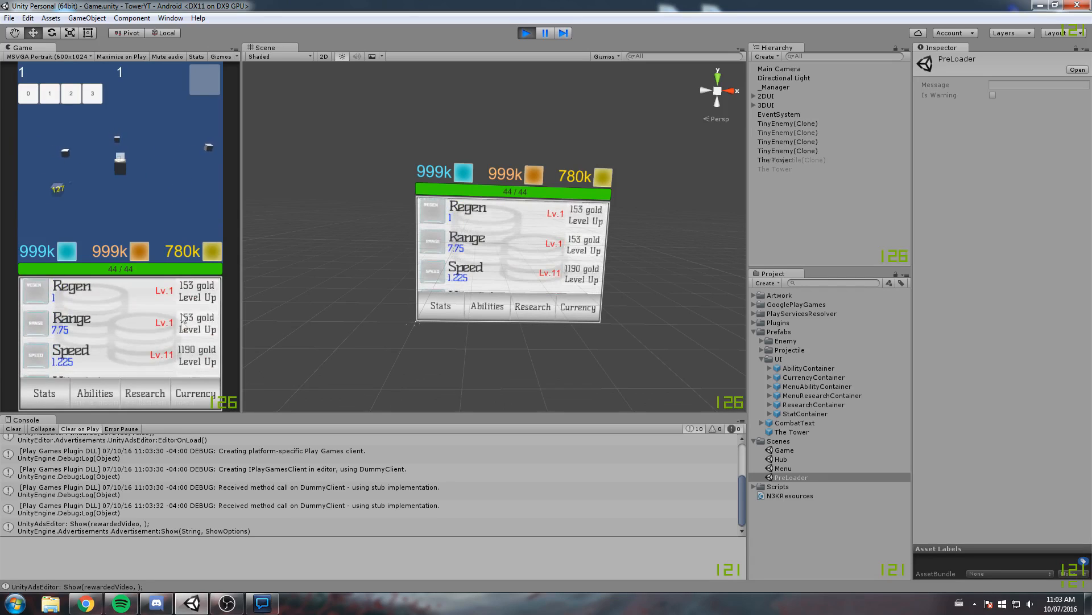
Use the Rewarded Ad (Diamond) ability and check the Currency and Research panels
{"action": "left_click", "coordinate": [94, 392]}
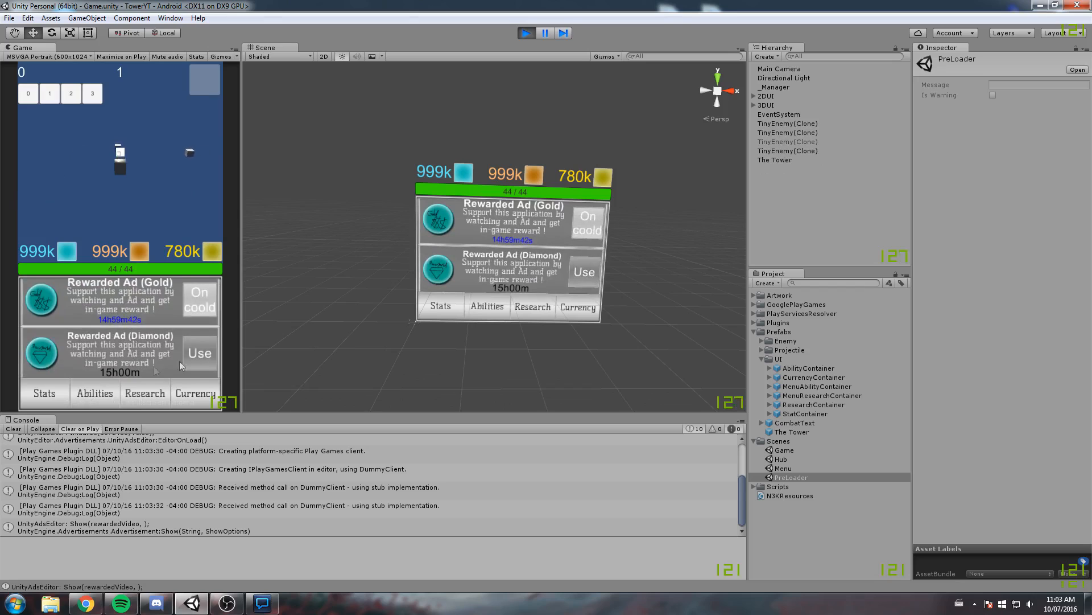
{"action": "left_click", "coordinate": [198, 355]}
{"action": "left_click", "coordinate": [181, 83]}
{"action": "left_click", "coordinate": [187, 395]}
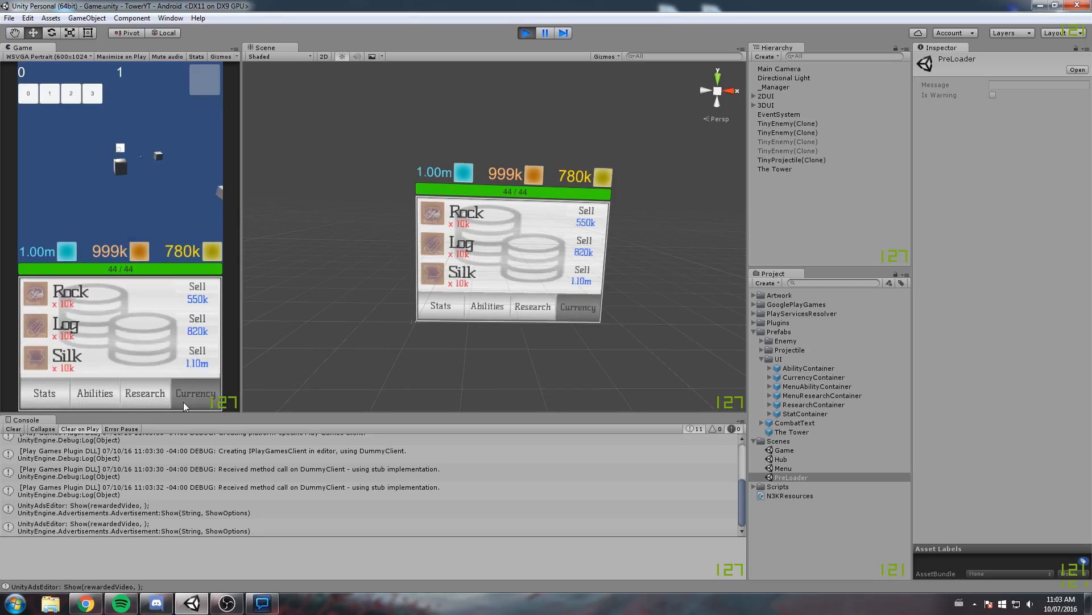
{"action": "left_click", "coordinate": [131, 391]}
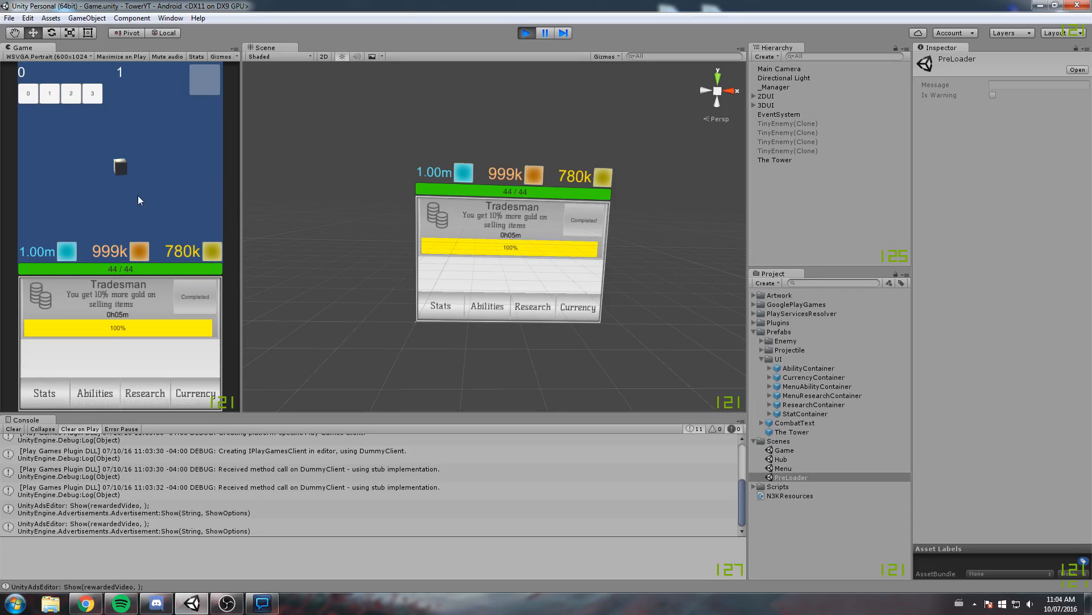
{"action": "left_click", "coordinate": [108, 394]}
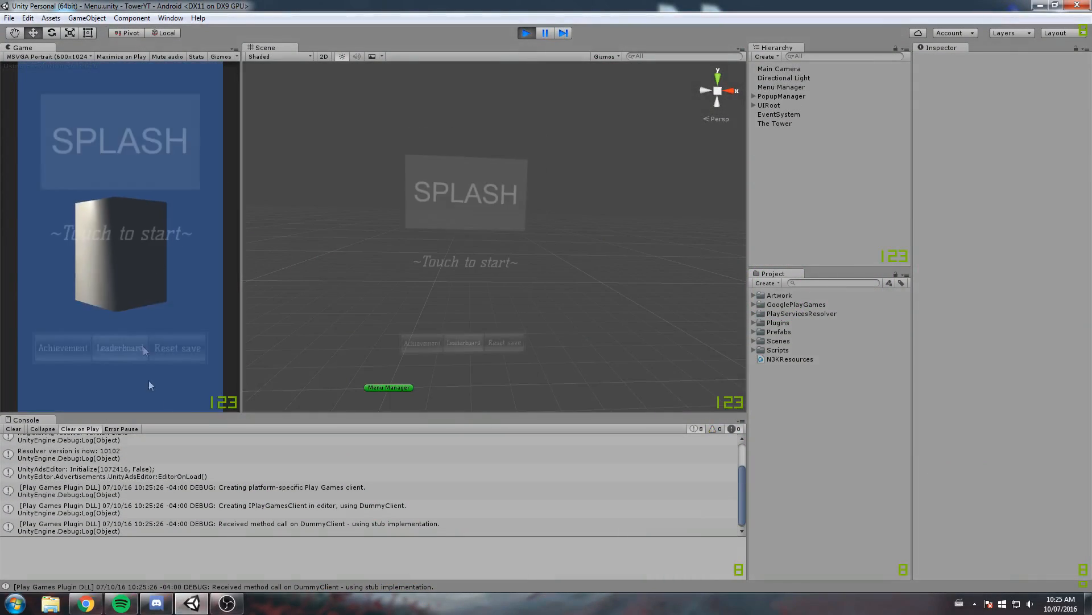
Enter the hub from the splash screen and look through the support menu and the abilities menu
{"action": "left_click", "coordinate": [119, 258]}
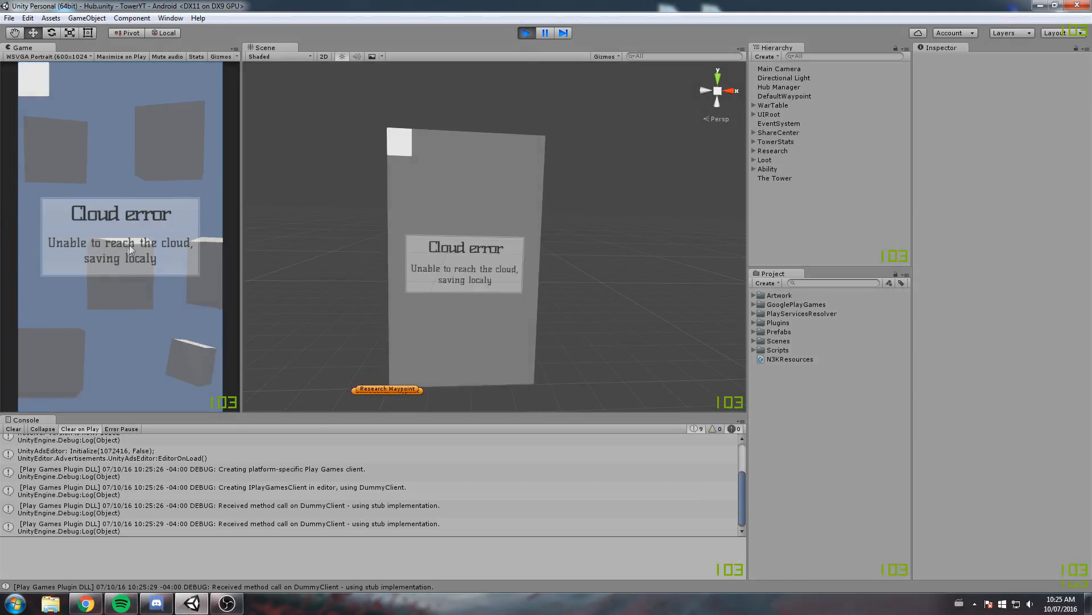
{"action": "left_click", "coordinate": [172, 107]}
{"action": "left_click", "coordinate": [210, 304]}
{"action": "left_click", "coordinate": [134, 390]}
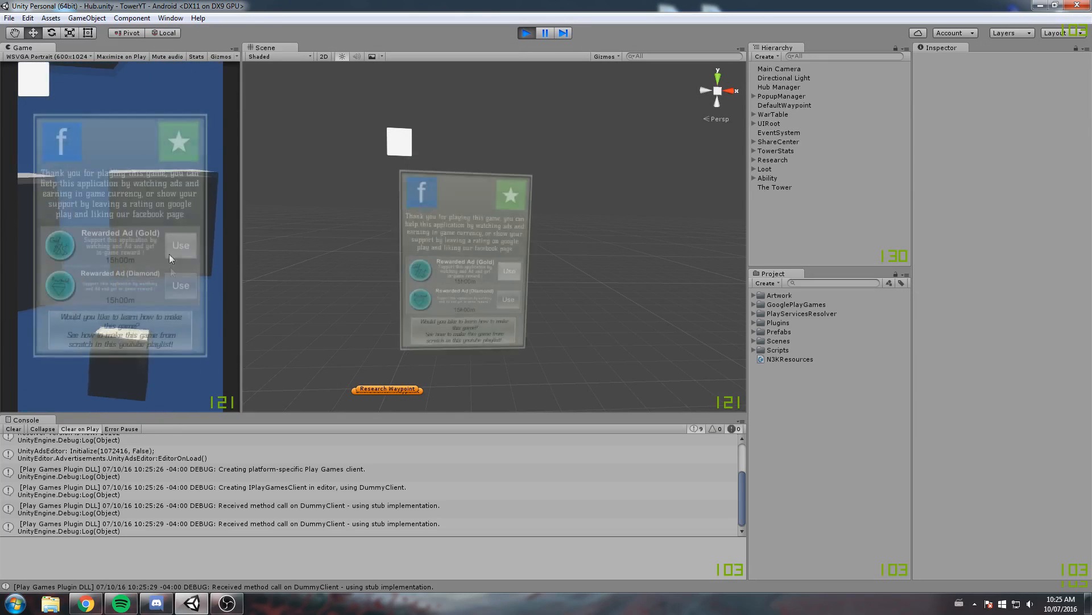
{"action": "left_click", "coordinate": [187, 105]}
{"action": "left_click", "coordinate": [162, 267]}
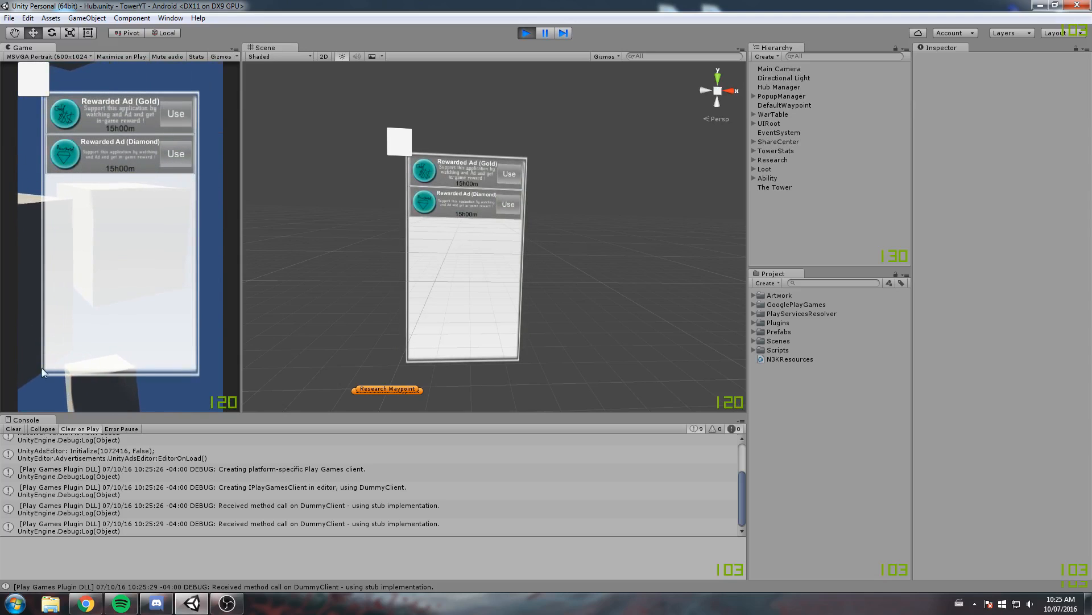
{"action": "left_click", "coordinate": [37, 389]}
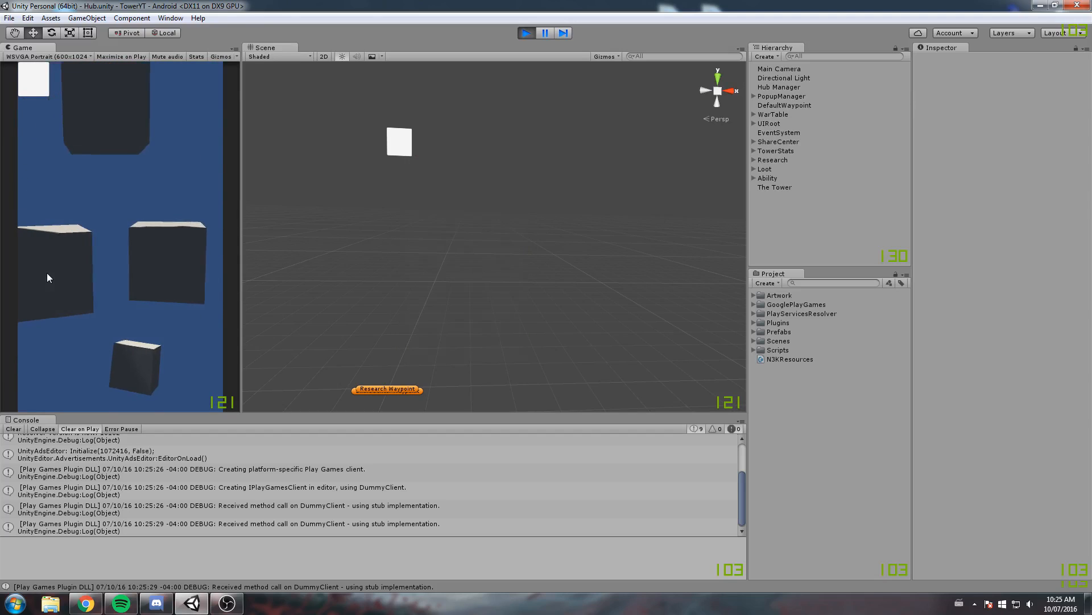
Start a run at the first difficulty and test opening and closing the in-game leave menu
{"action": "left_click", "coordinate": [47, 277]}
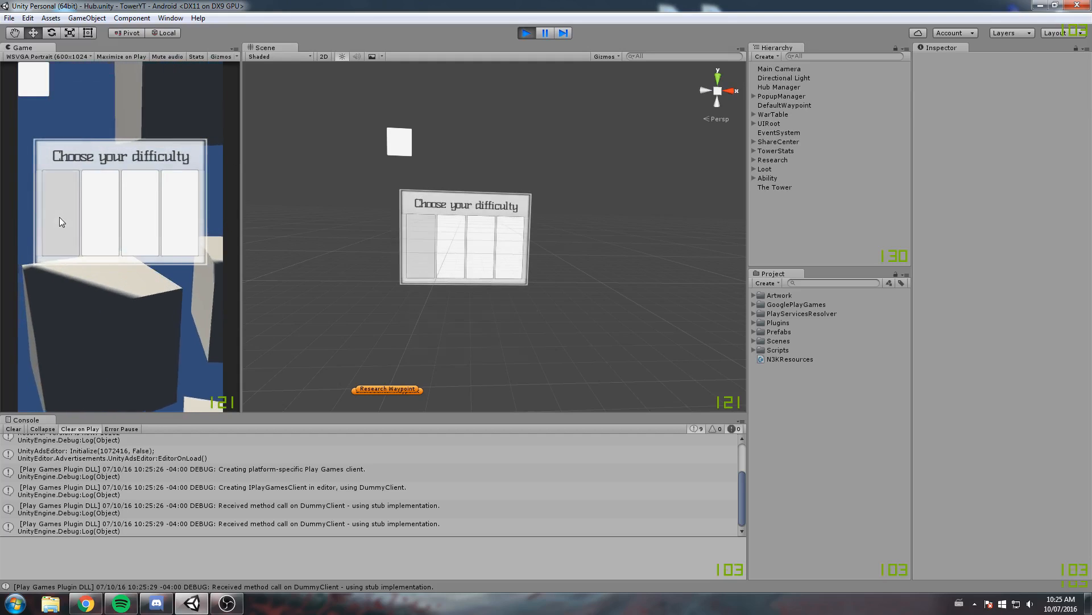
{"action": "left_click", "coordinate": [59, 217]}
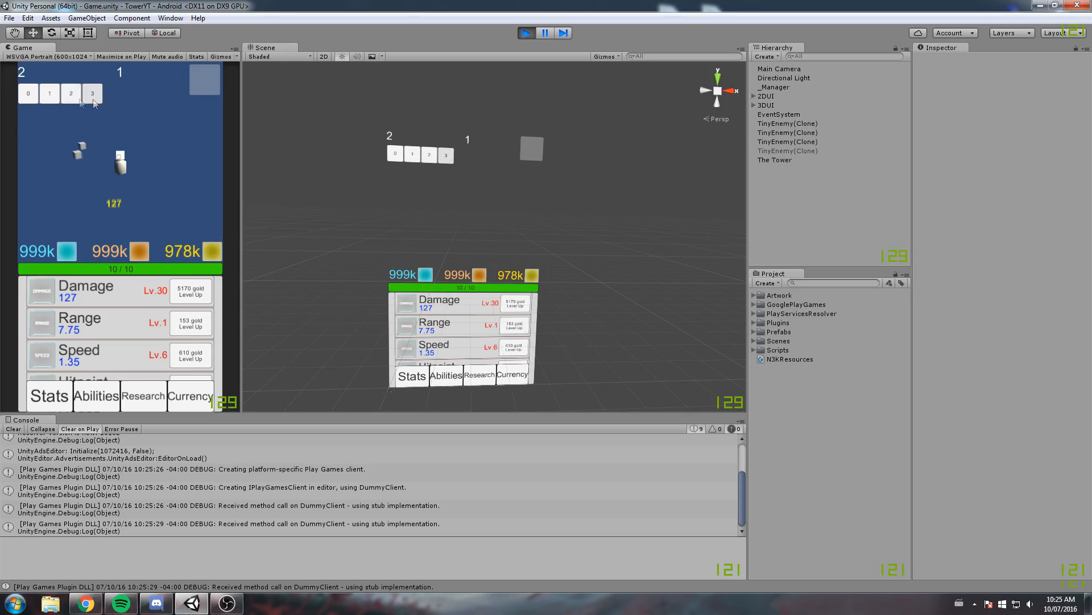
{"action": "left_click", "coordinate": [211, 88]}
{"action": "left_click", "coordinate": [106, 175]}
{"action": "left_click", "coordinate": [199, 86]}
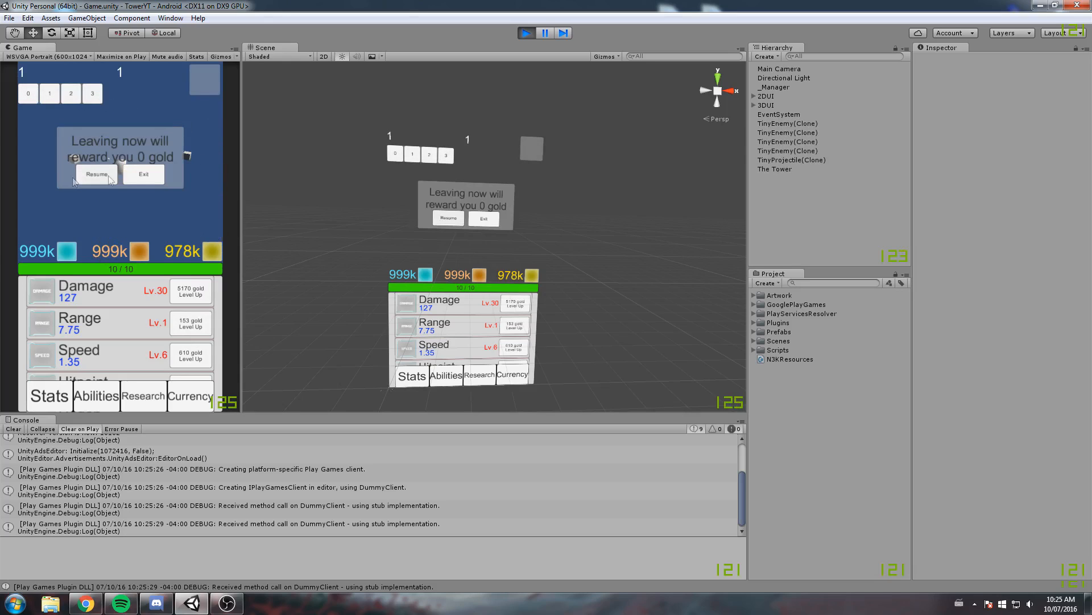
{"action": "left_click", "coordinate": [220, 92]}
Review the layout of the in-game Stats, Abilities, Research and Currency panels
{"action": "left_click", "coordinate": [36, 398]}
{"action": "left_click", "coordinate": [86, 392]}
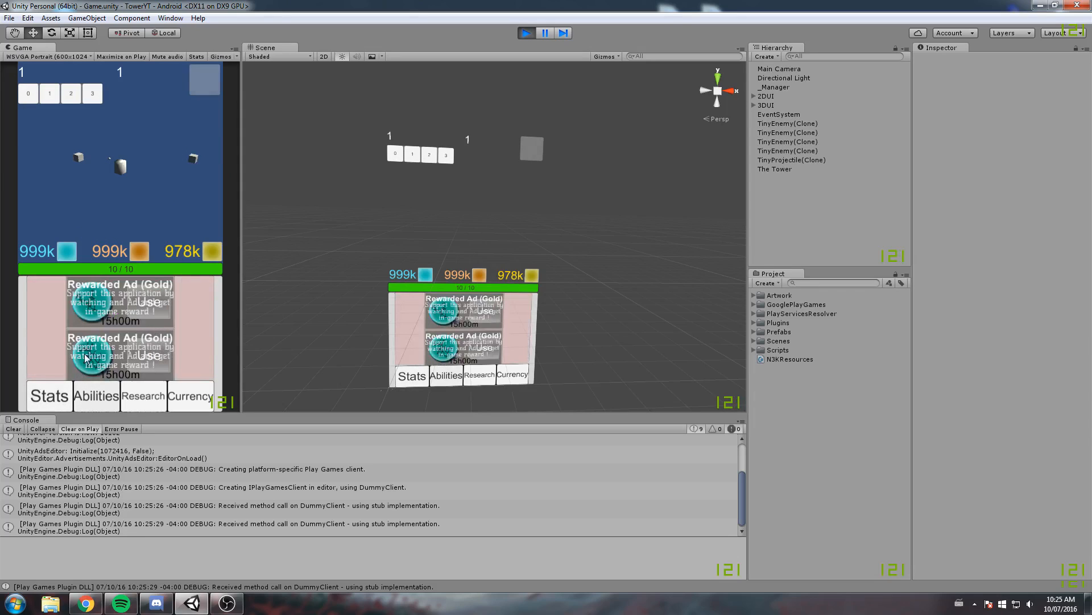
{"action": "left_click", "coordinate": [143, 396]}
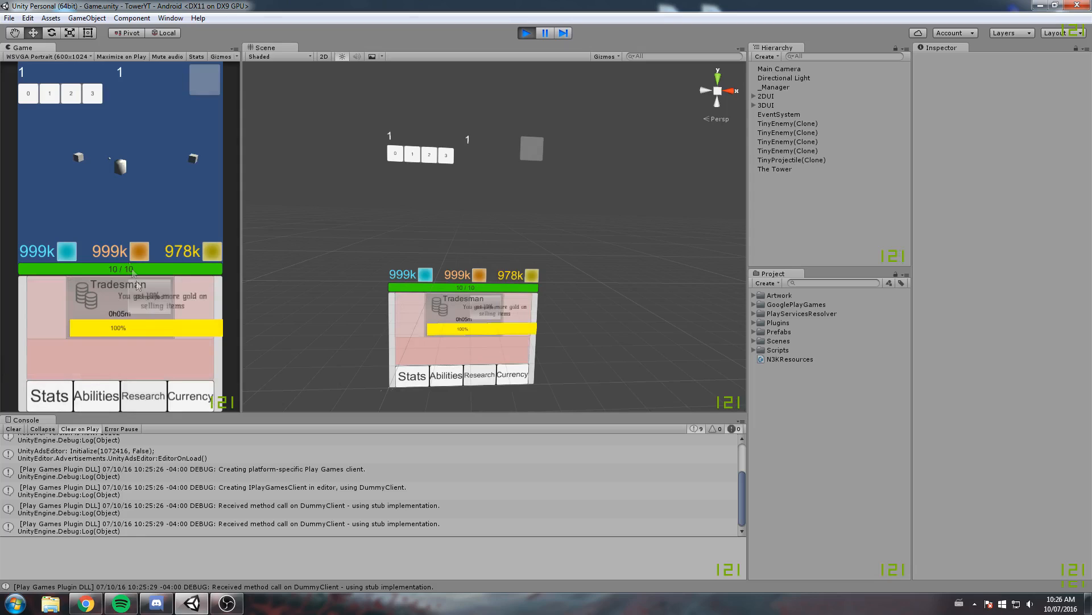
{"action": "left_click", "coordinate": [185, 396]}
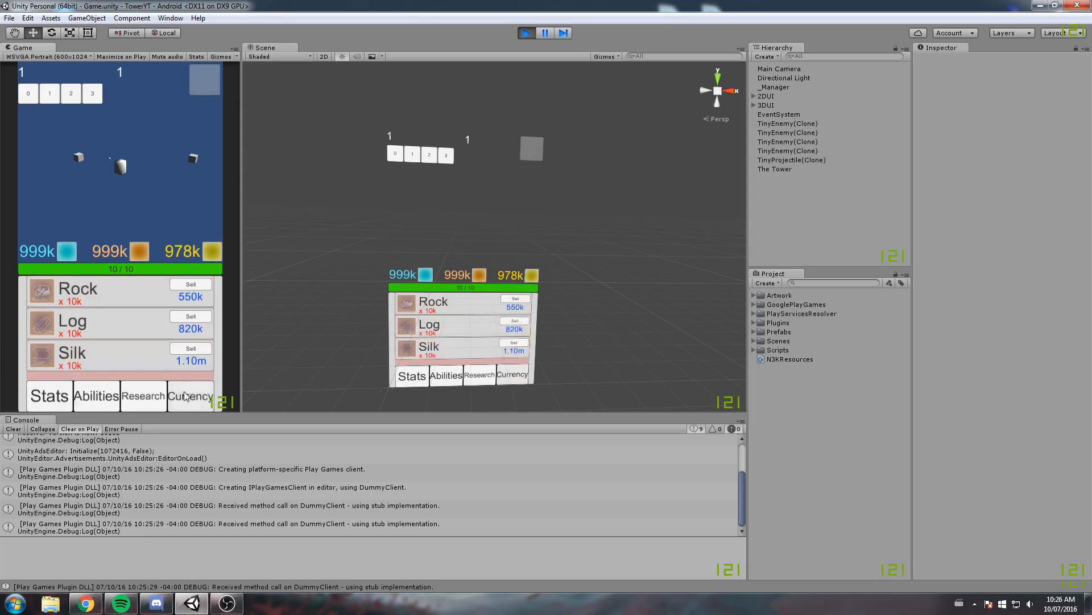
Stop play mode and open the Game scene from the Scenes folder
{"action": "left_click", "coordinate": [527, 36]}
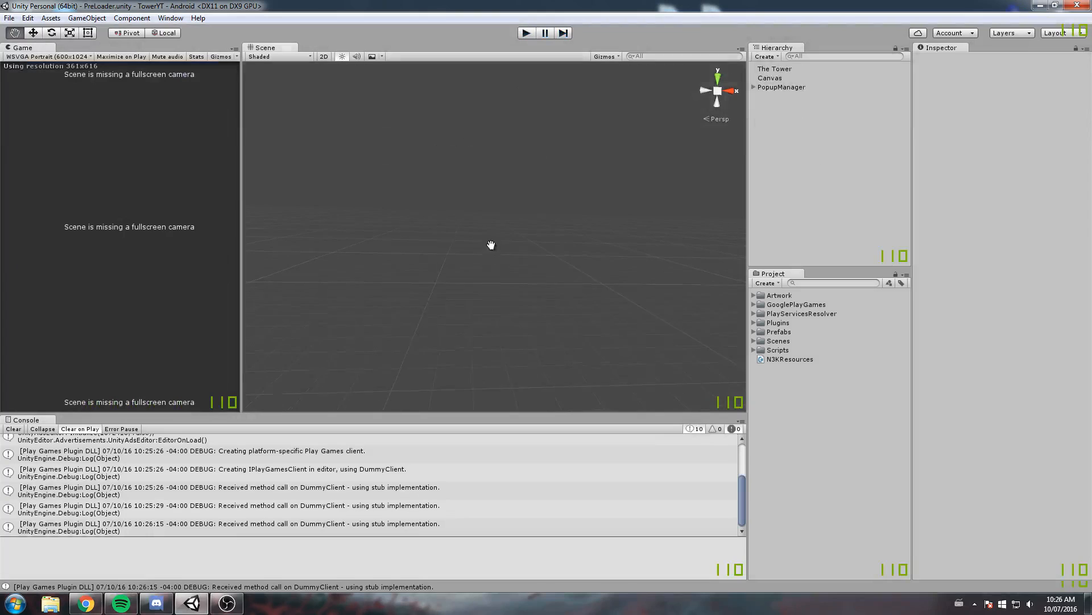
{"action": "left_click", "coordinate": [753, 350]}
{"action": "left_click", "coordinate": [755, 350]}
{"action": "left_click", "coordinate": [754, 340]}
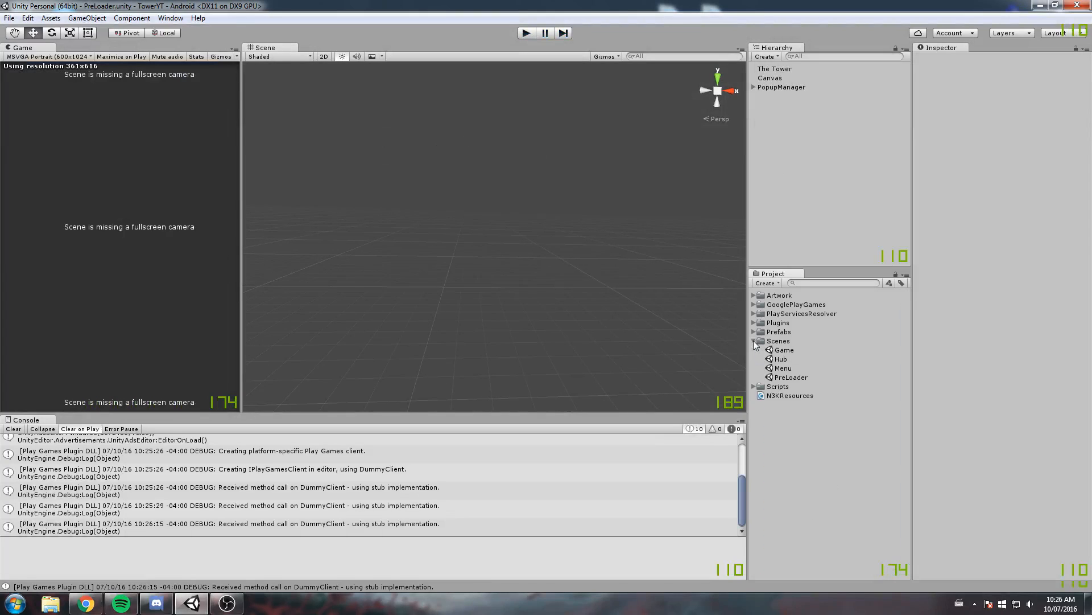
{"action": "double_click", "coordinate": [785, 350]}
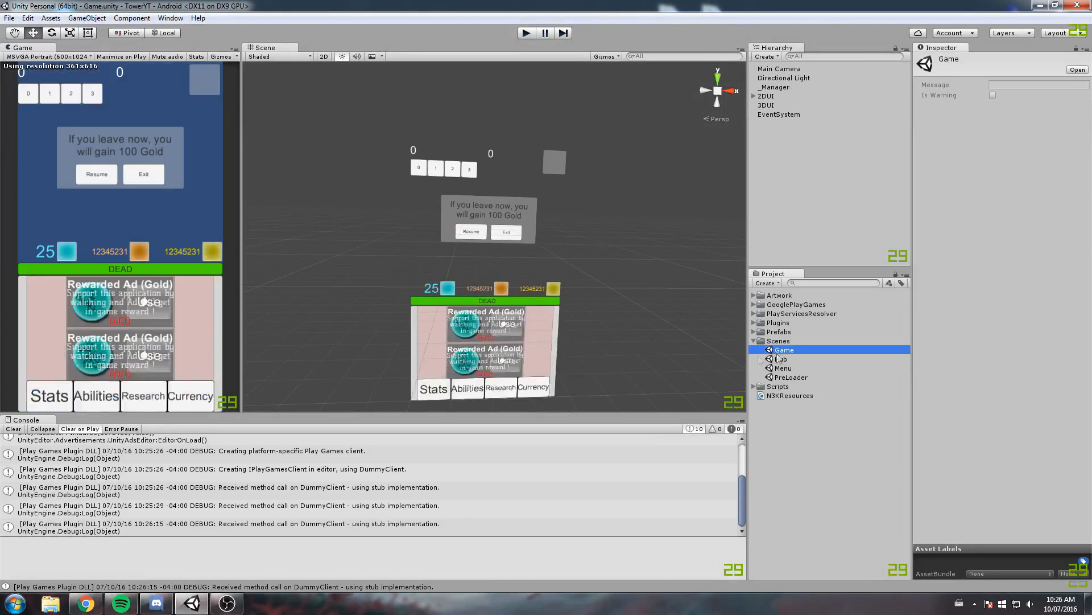
Expand 2DUI and its BottomUI child in the hierarchy and frame AbilitiesPanel in the scene view
{"action": "scroll", "coordinate": [452, 221], "scroll_direction": "up", "scroll_amount": 5}
{"action": "left_click", "coordinate": [755, 97]}
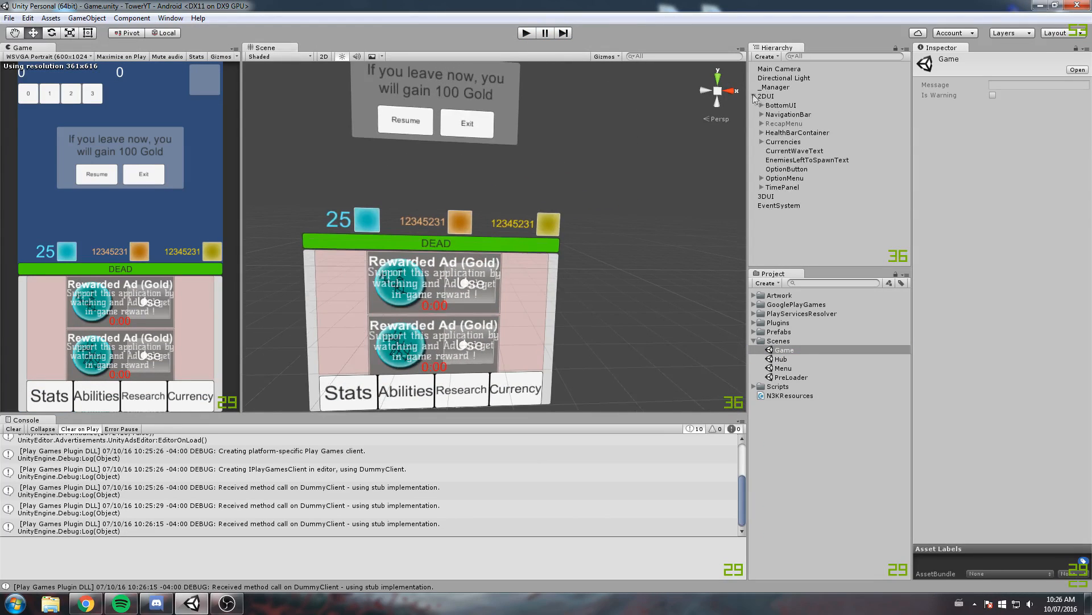
{"action": "left_click", "coordinate": [766, 96]}
{"action": "left_click", "coordinate": [781, 105]}
{"action": "left_click", "coordinate": [761, 106]}
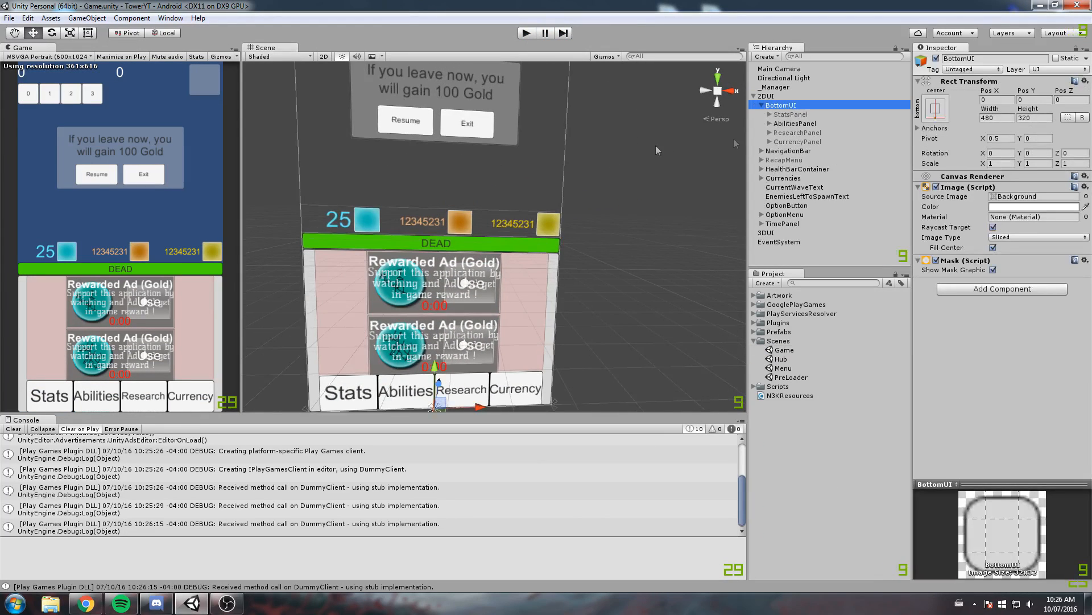
{"action": "double_click", "coordinate": [795, 123]}
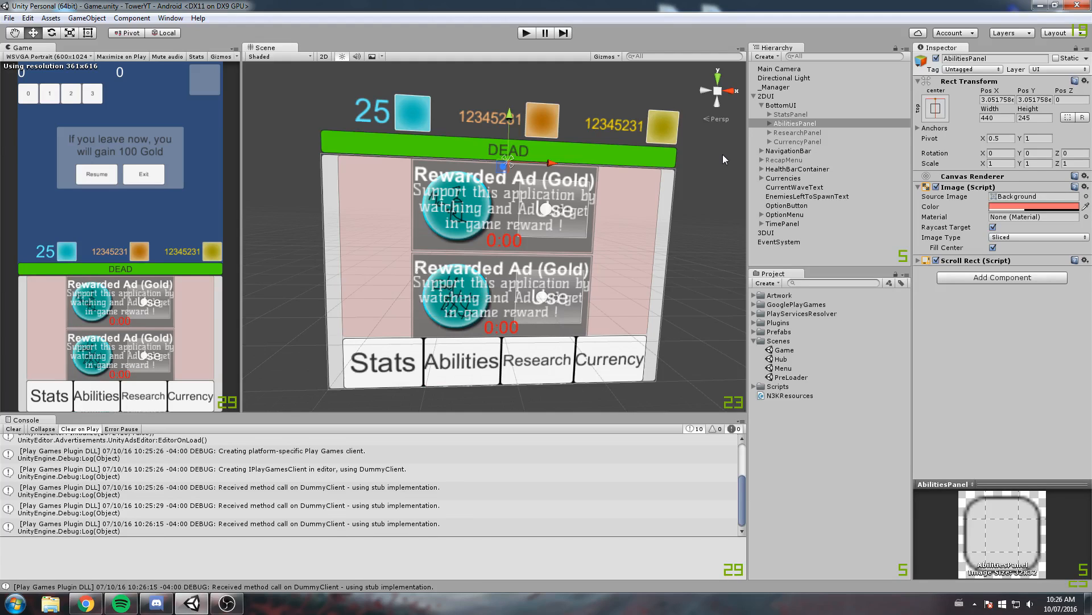
Examine the components of AbilitiesList and its parent AbilitiesPanel and their two ability entries
{"action": "left_click", "coordinate": [770, 124]}
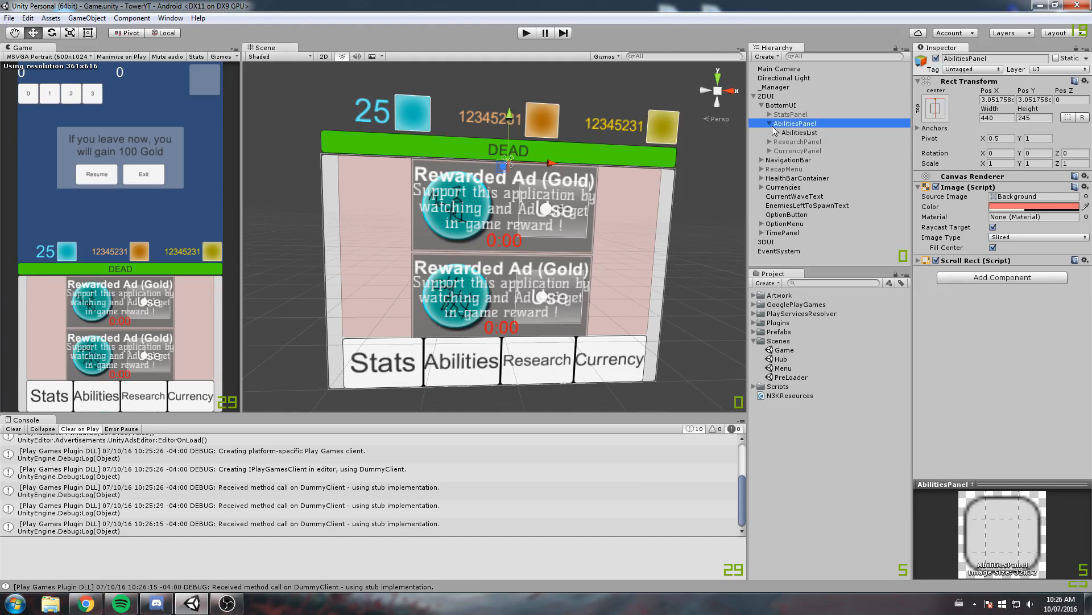
{"action": "left_click", "coordinate": [799, 132]}
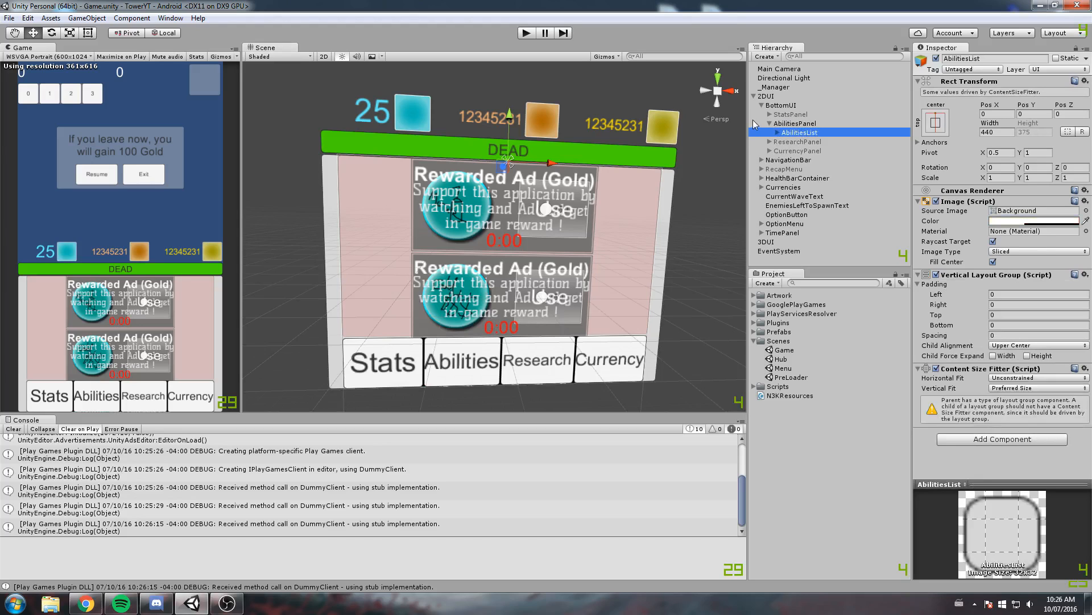
{"action": "scroll", "coordinate": [503, 235], "scroll_direction": "up", "scroll_amount": 4}
{"action": "middle_click_drag", "start_coordinate": [502, 237], "coordinate": [502, 244]}
{"action": "scroll", "coordinate": [503, 243], "scroll_direction": "up", "scroll_amount": 4}
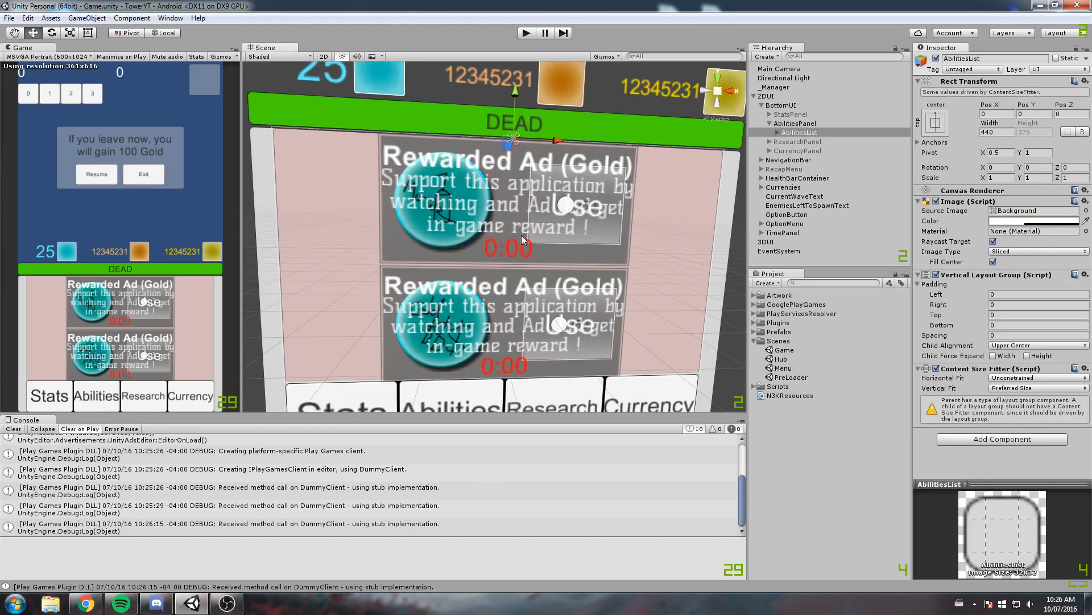
{"action": "left_click", "coordinate": [801, 133]}
{"action": "left_click", "coordinate": [789, 124]}
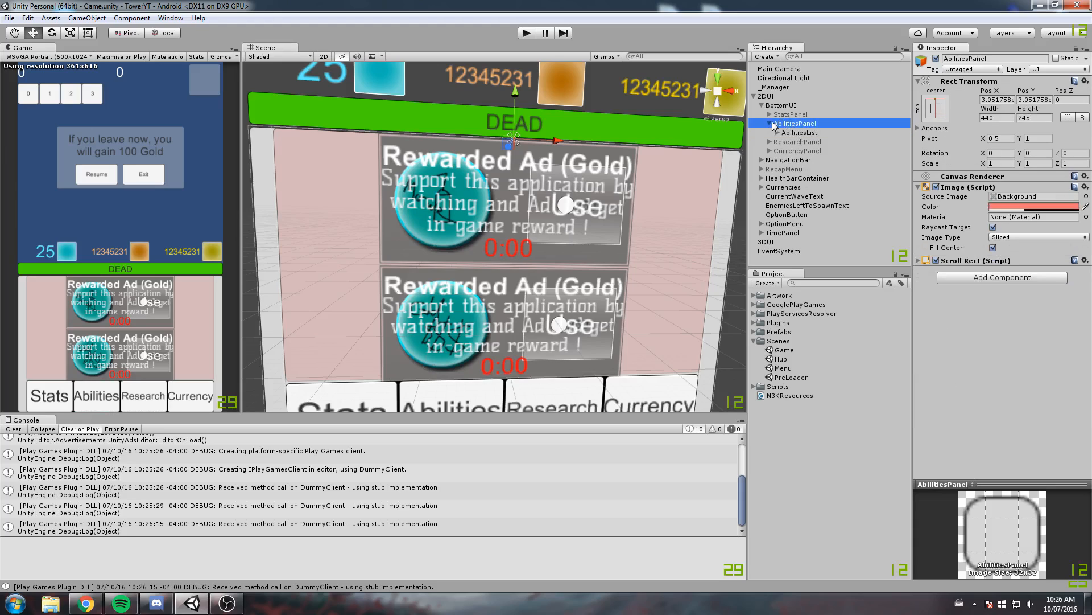
{"action": "left_click", "coordinate": [771, 123]}
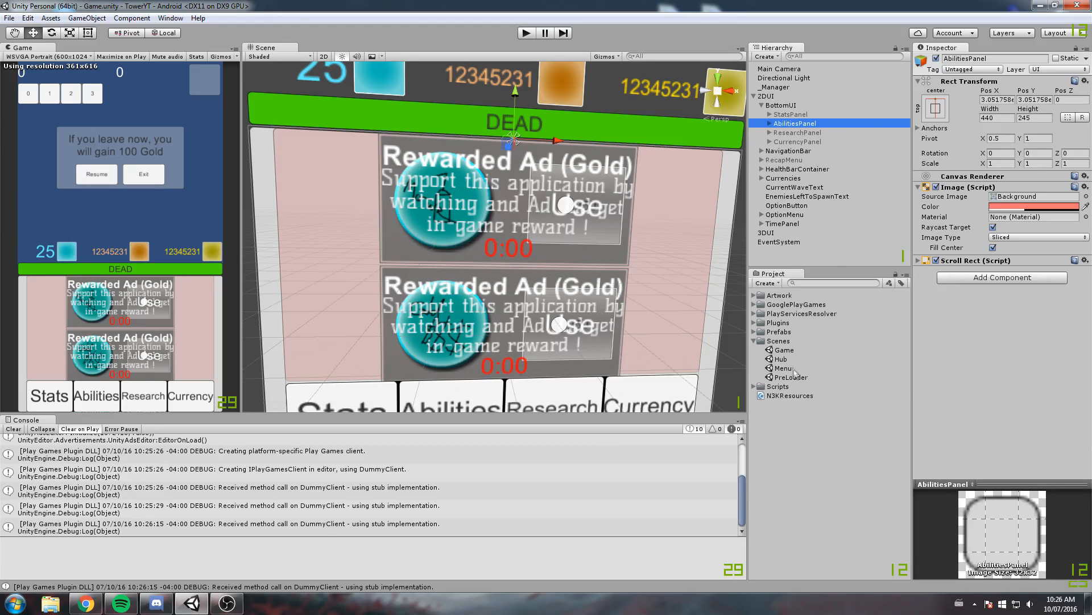
Expand the UI folder inside Prefabs and look over its container prefabs
{"action": "left_click", "coordinate": [755, 340]}
{"action": "left_click", "coordinate": [755, 331]}
{"action": "left_click", "coordinate": [765, 341]}
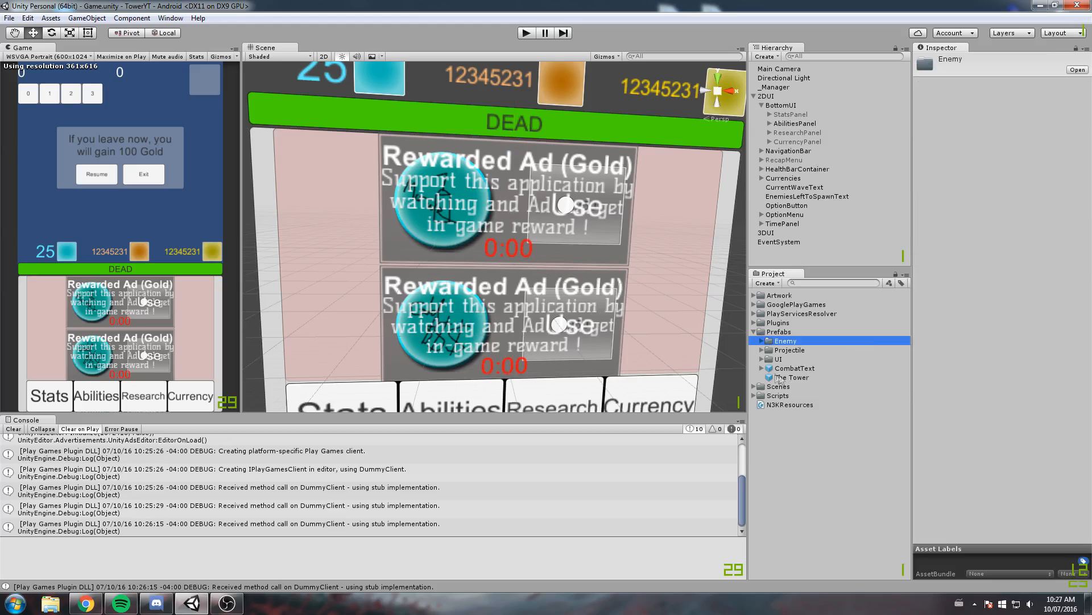
{"action": "left_click", "coordinate": [763, 359]}
{"action": "left_click", "coordinate": [814, 368]}
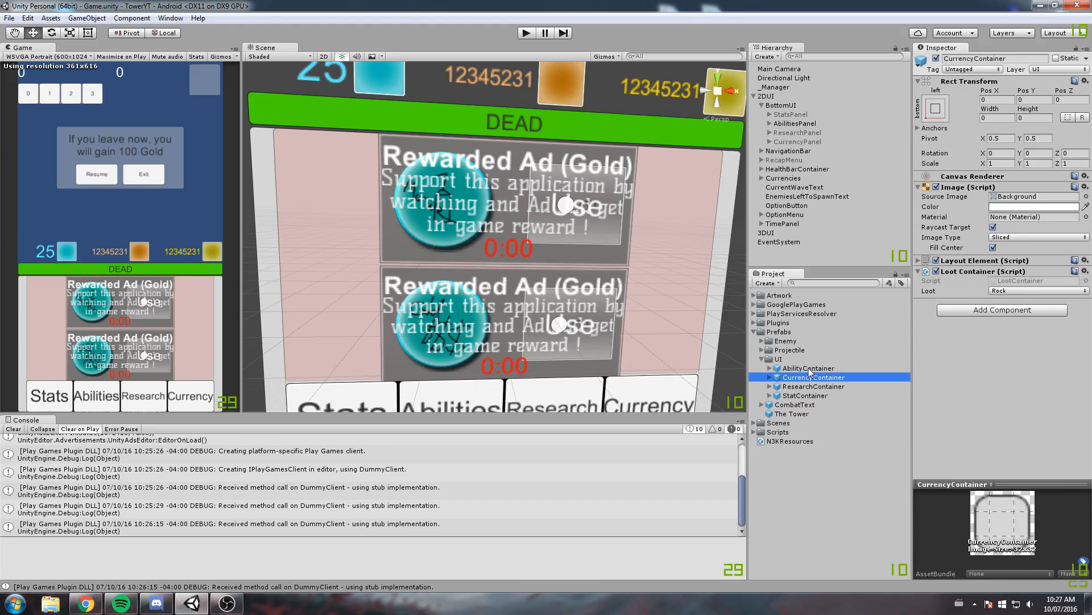
{"action": "left_click", "coordinate": [739, 147]}
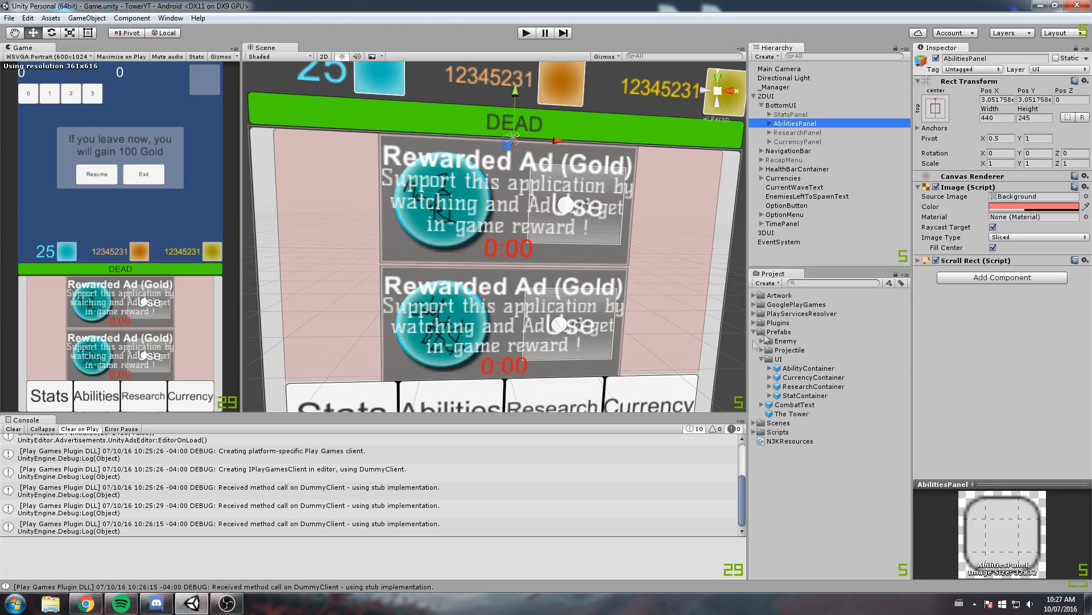
Open the Hub scene and expand UIRoot in the hierarchy to list its menus
{"action": "left_click", "coordinate": [755, 422]}
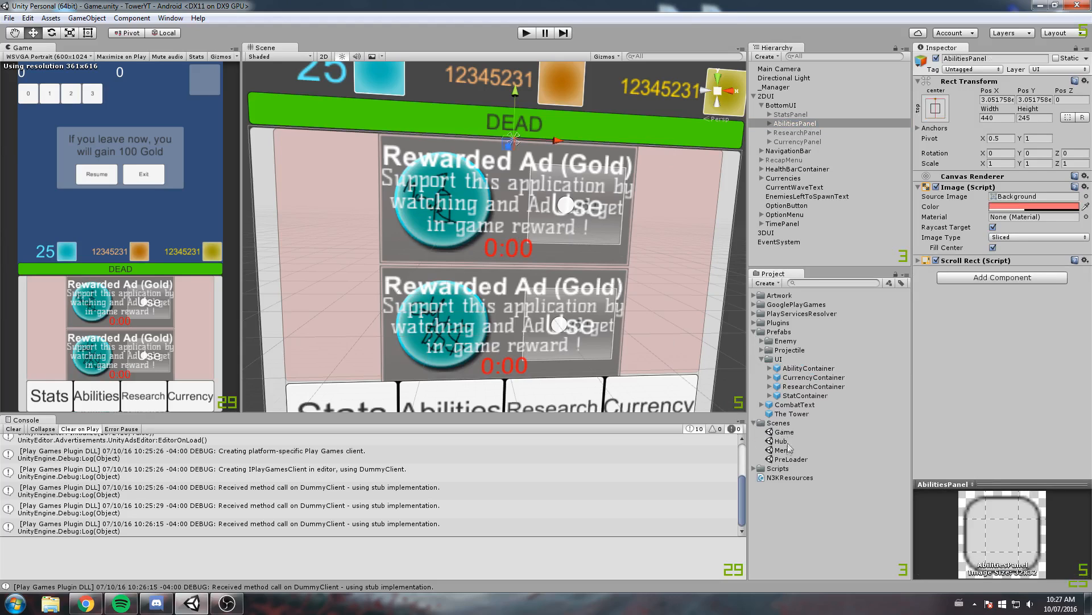
{"action": "double_click", "coordinate": [782, 441]}
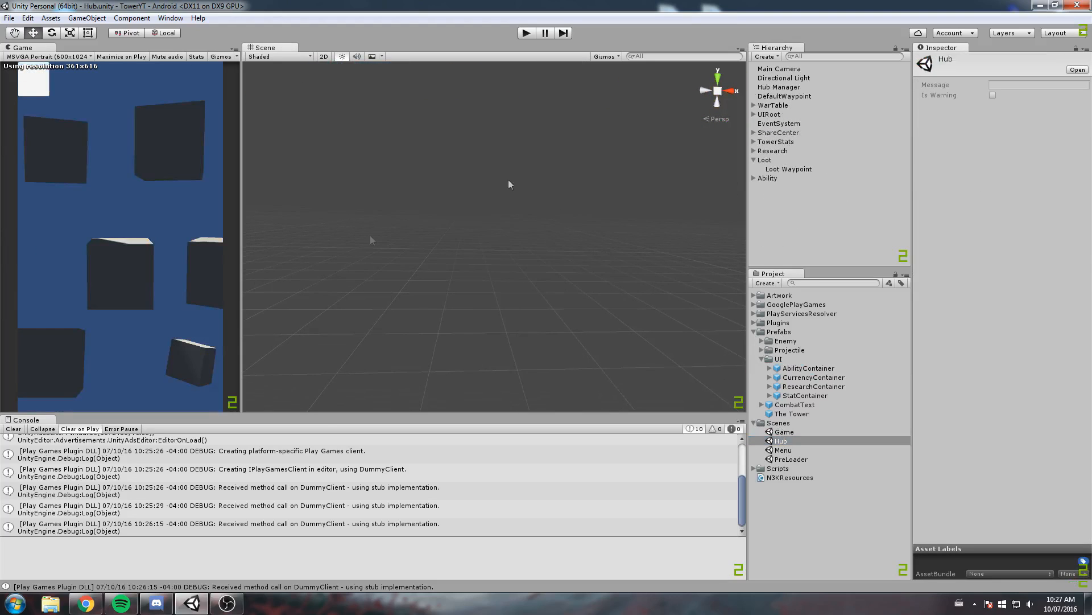
{"action": "left_click", "coordinate": [776, 114]}
{"action": "left_click", "coordinate": [754, 105]}
{"action": "left_click", "coordinate": [799, 114]}
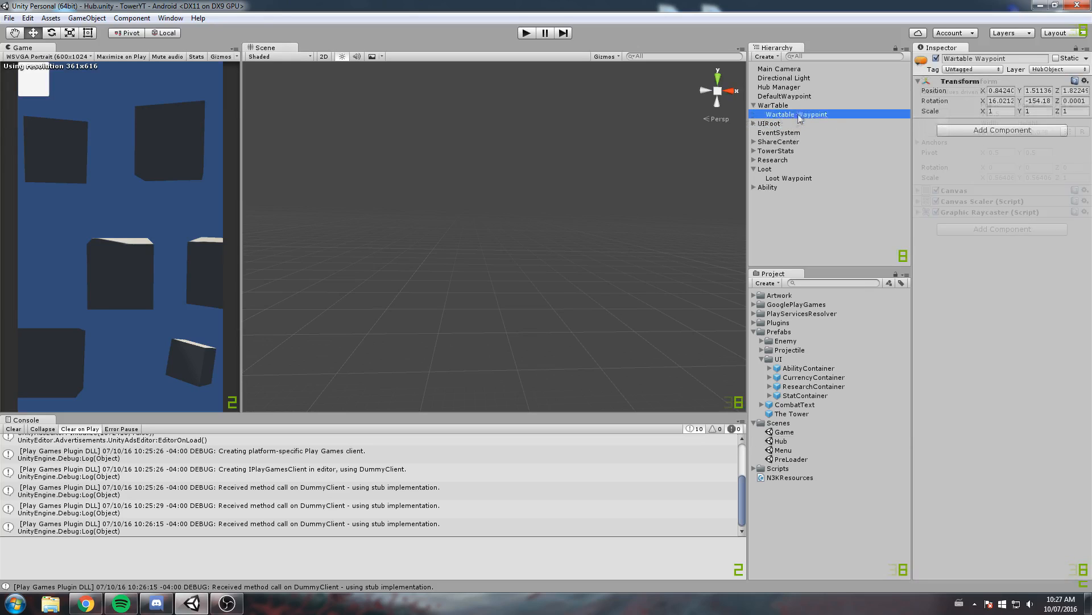
{"action": "left_click", "coordinate": [754, 106]}
{"action": "left_click", "coordinate": [754, 114]}
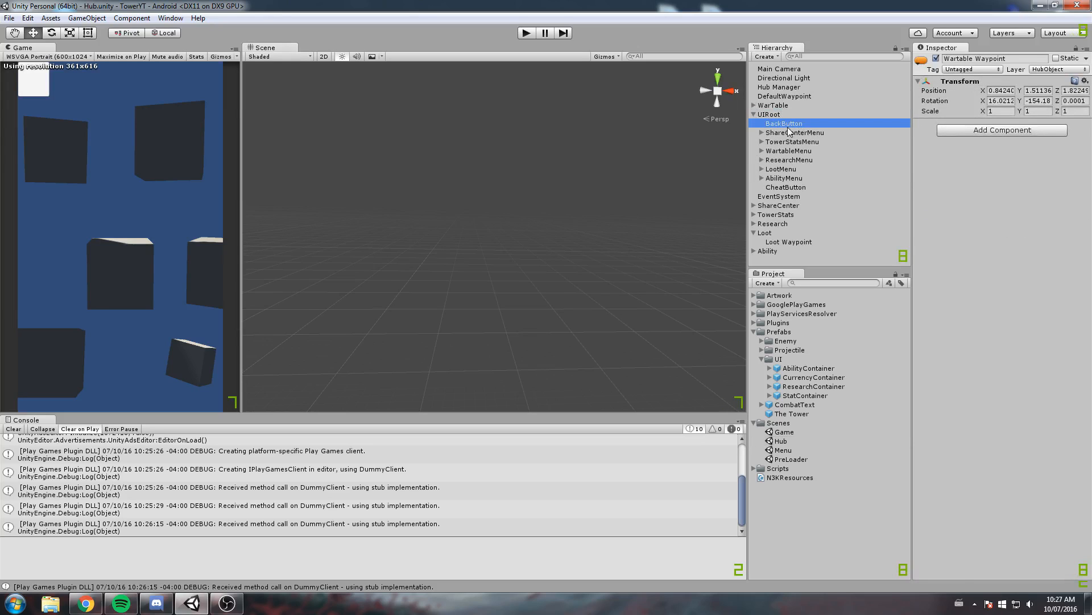
Set the AbilityMenu's Canvas Group alpha to 1 and frame the menu in the scene view
{"action": "left_click", "coordinate": [784, 123]}
{"action": "left_click", "coordinate": [773, 114]}
{"action": "left_click", "coordinate": [796, 132]}
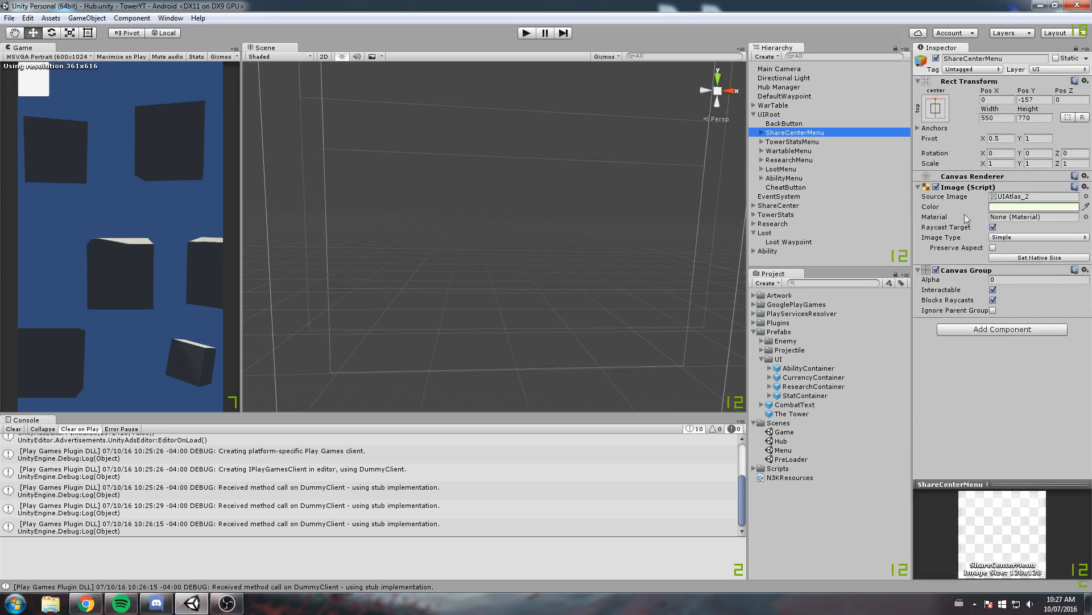
{"action": "left_click", "coordinate": [813, 177]}
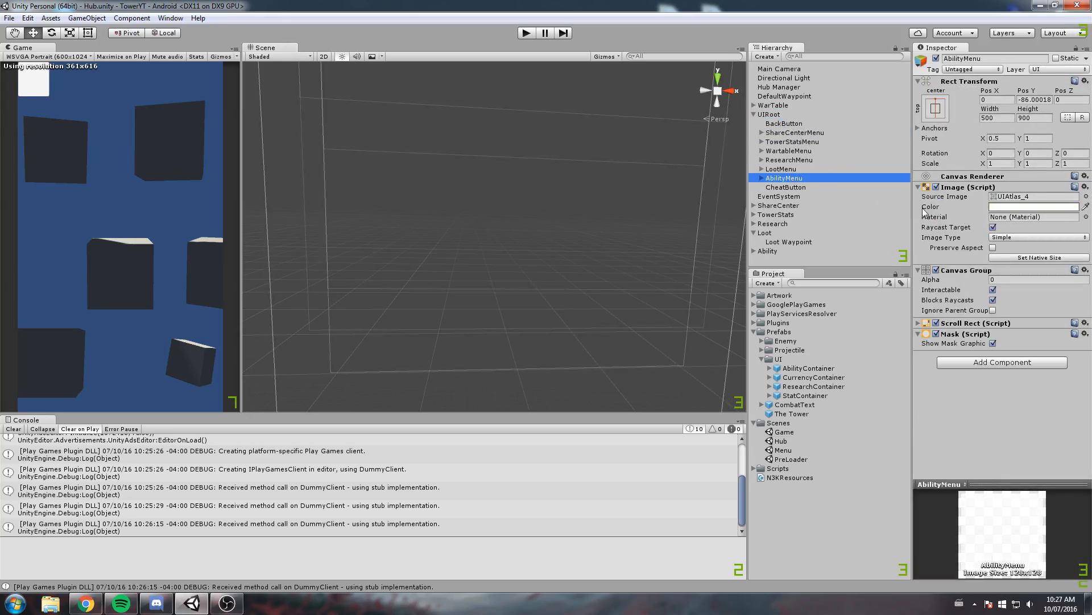
{"action": "left_click", "coordinate": [1001, 278]}
{"action": "type", "text": "1"}
{"action": "middle_click_drag", "start_coordinate": [364, 142], "coordinate": [280, 203]}
{"action": "key", "text": "f"}
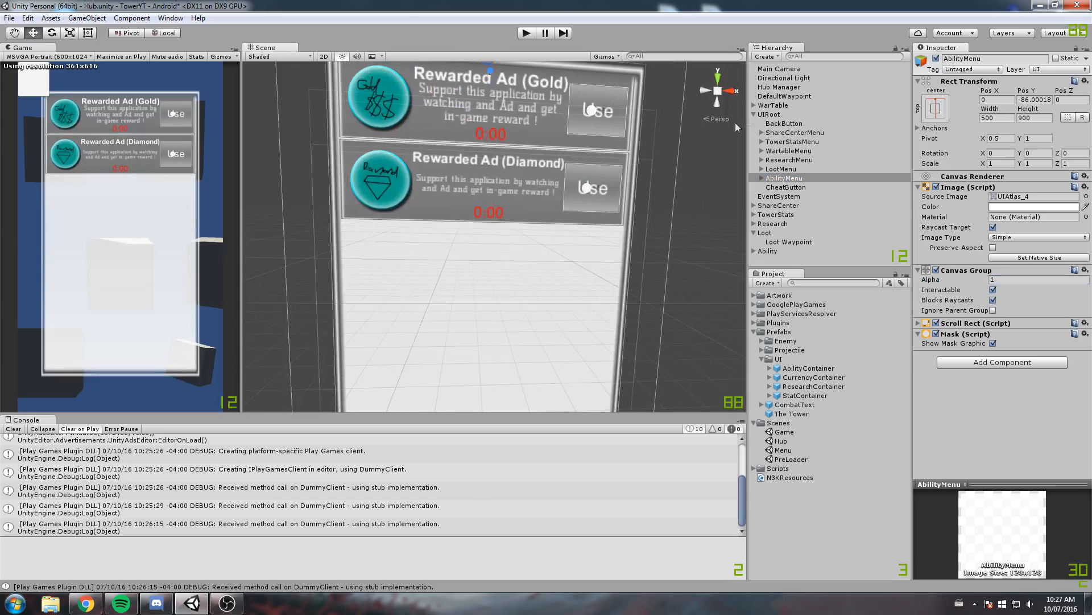
Expand AbilityMenu down to AbilitiesList and create a new project prefab from its first AbilityContainer
{"action": "left_click", "coordinate": [761, 178]}
{"action": "left_click", "coordinate": [777, 188]}
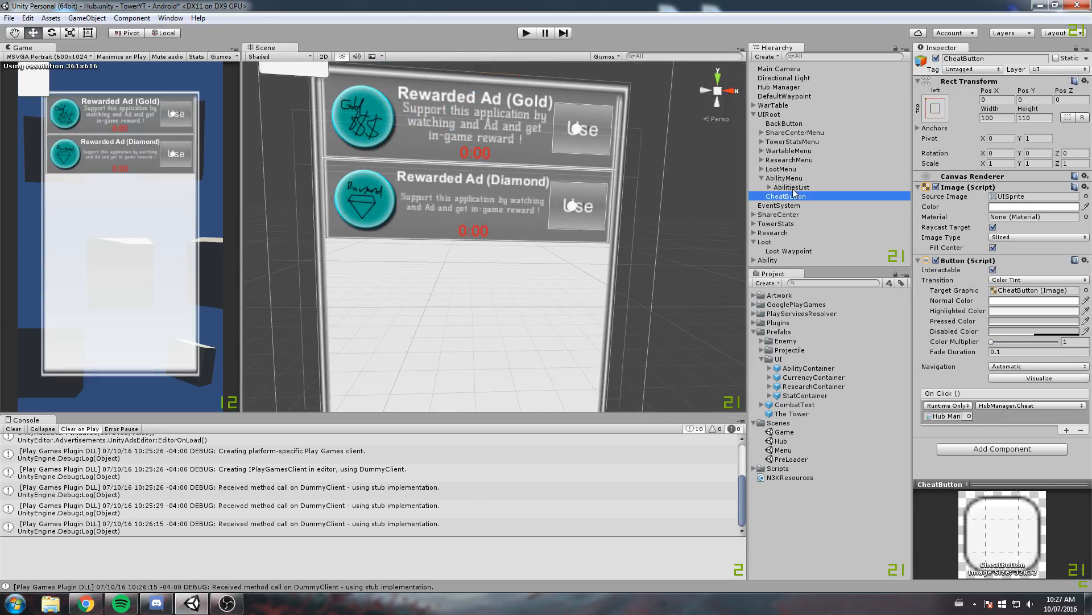
{"action": "left_click", "coordinate": [770, 187]}
{"action": "left_click", "coordinate": [799, 197]}
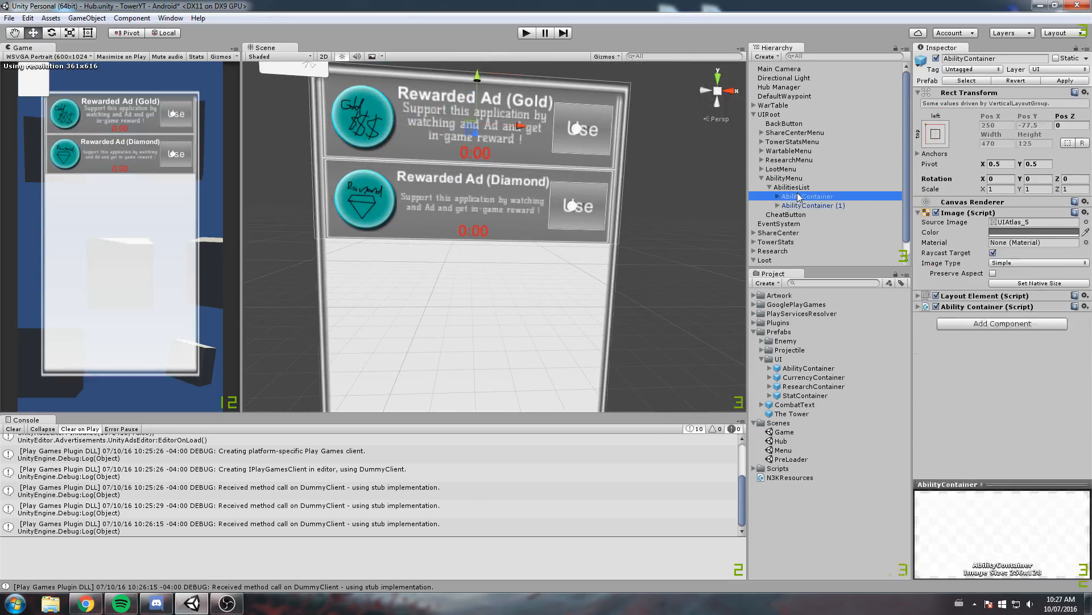
{"action": "left_click_drag", "start_coordinate": [799, 197], "coordinate": [766, 490]}
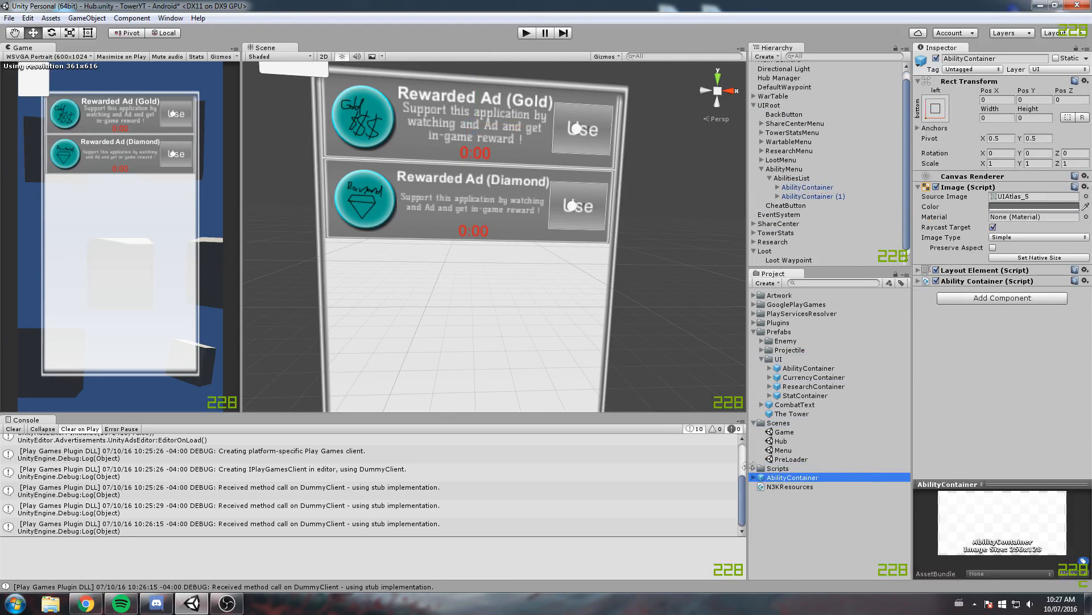
Rename the new prefab MenuAbilityContainer and move it into the UI folder inside Prefabs
{"action": "left_click", "coordinate": [825, 476]}
{"action": "type", "text": "Me"}
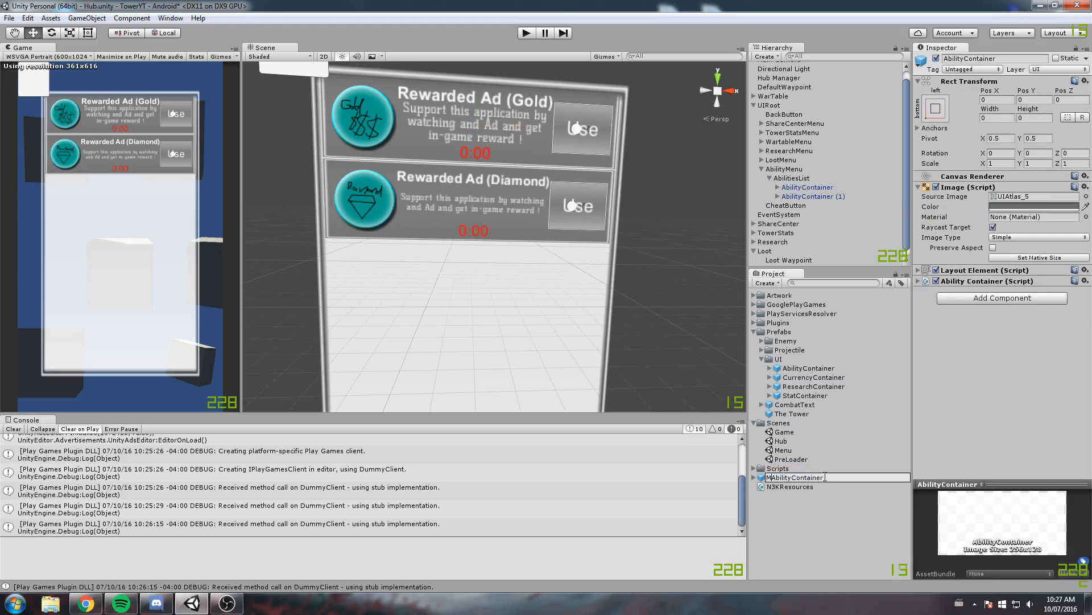
{"action": "type", "text": "nu"}
{"action": "key", "text": "Return"}
{"action": "left_click_drag", "start_coordinate": [824, 476], "coordinate": [818, 364]}
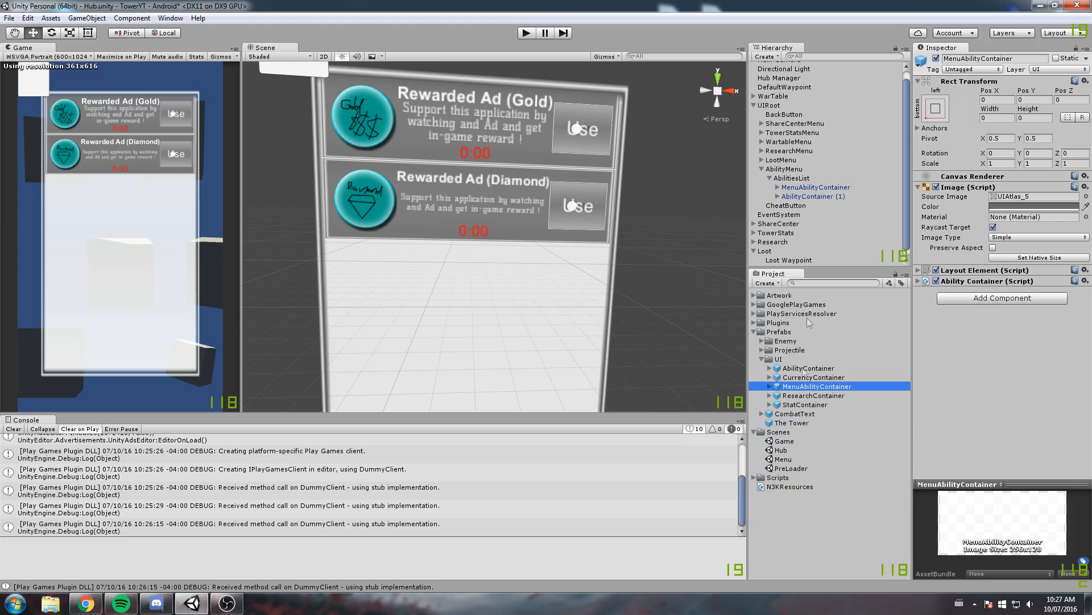
Copy the title text of AbilityContainer (1), and delete that container from AbilitiesList
{"action": "left_click", "coordinate": [808, 196]}
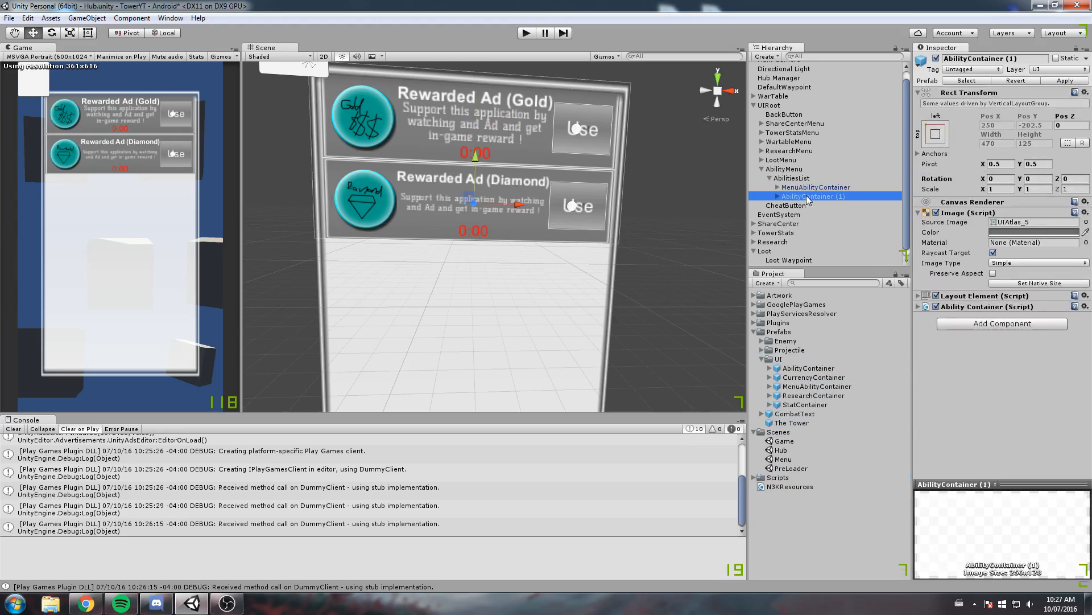
{"action": "middle_click_drag", "start_coordinate": [518, 181], "coordinate": [509, 198]}
{"action": "scroll", "coordinate": [757, 192], "scroll_direction": "up", "scroll_amount": 1}
{"action": "left_click", "coordinate": [811, 204]}
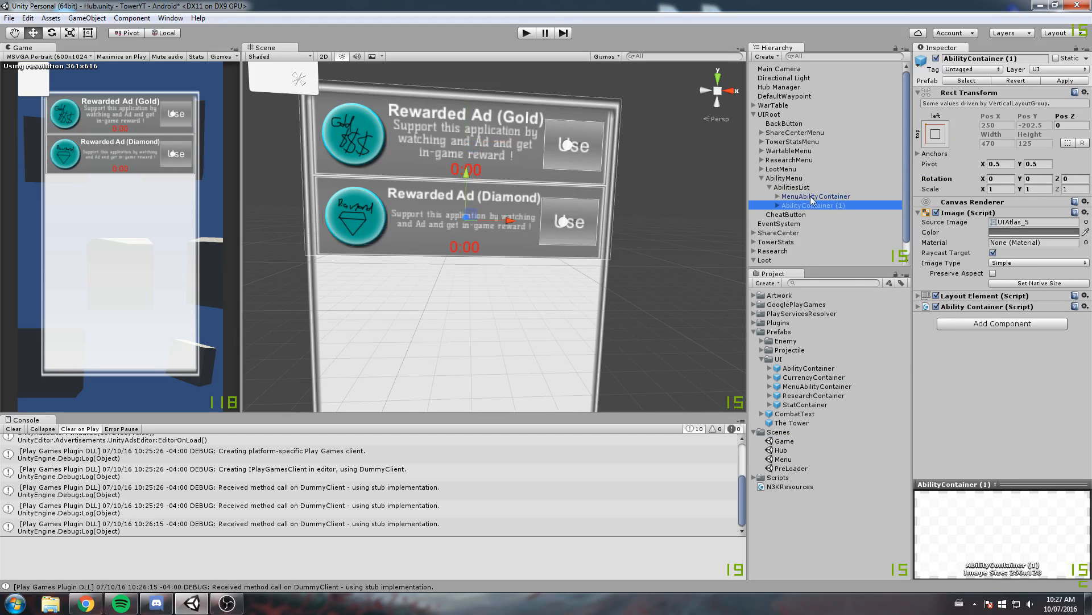
{"action": "left_click", "coordinate": [778, 206]}
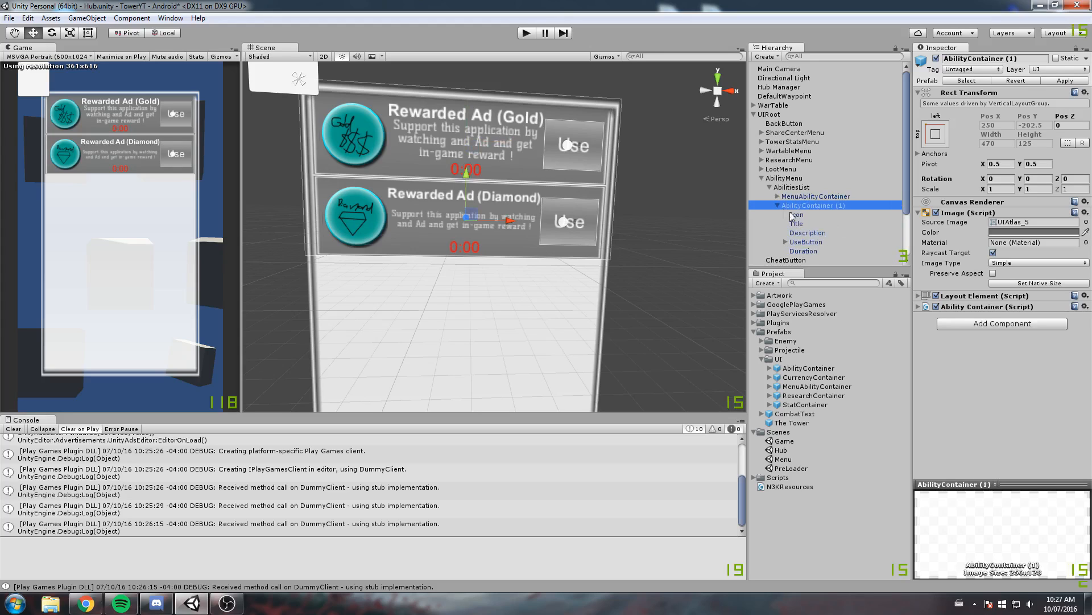
{"action": "left_click", "coordinate": [804, 224]}
{"action": "left_click", "coordinate": [922, 223]}
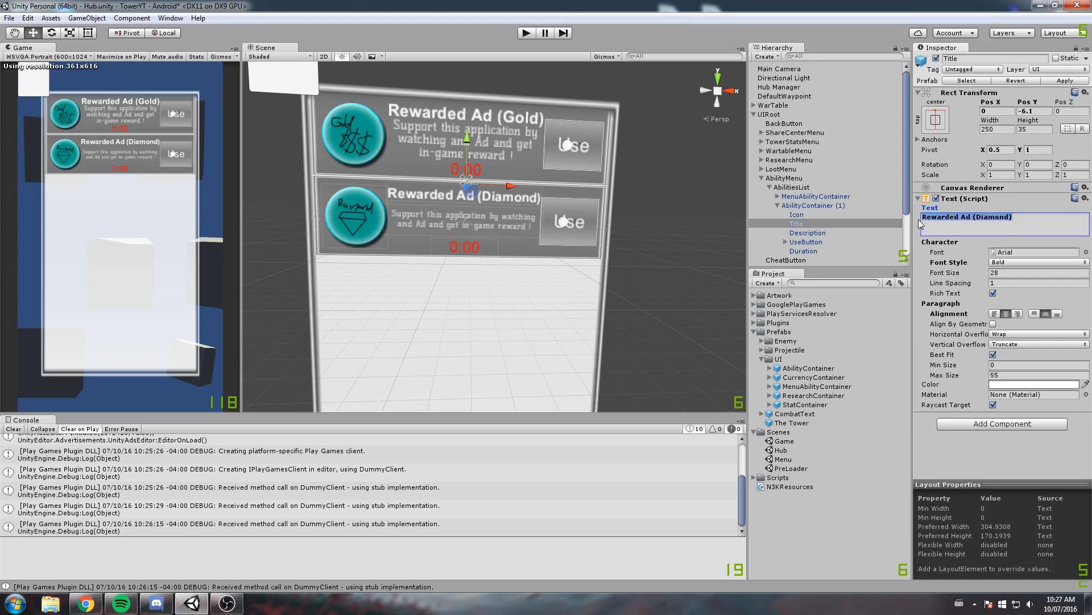
{"action": "left_click", "coordinate": [778, 205]}
{"action": "left_click", "coordinate": [818, 205]}
{"action": "key", "text": "Delete"}
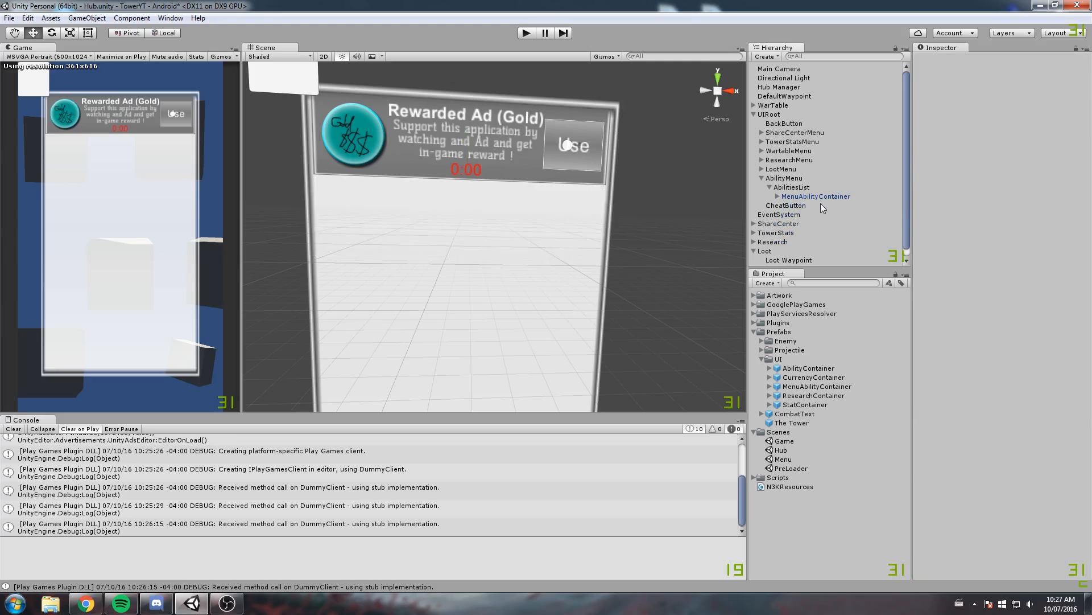
Duplicate MenuAbilityContainer in AbilitiesList and set the copy's title text to "Rewarded Ad (Diamond)"
{"action": "left_click", "coordinate": [812, 198]}
{"action": "key", "text": "ctrl+d"}
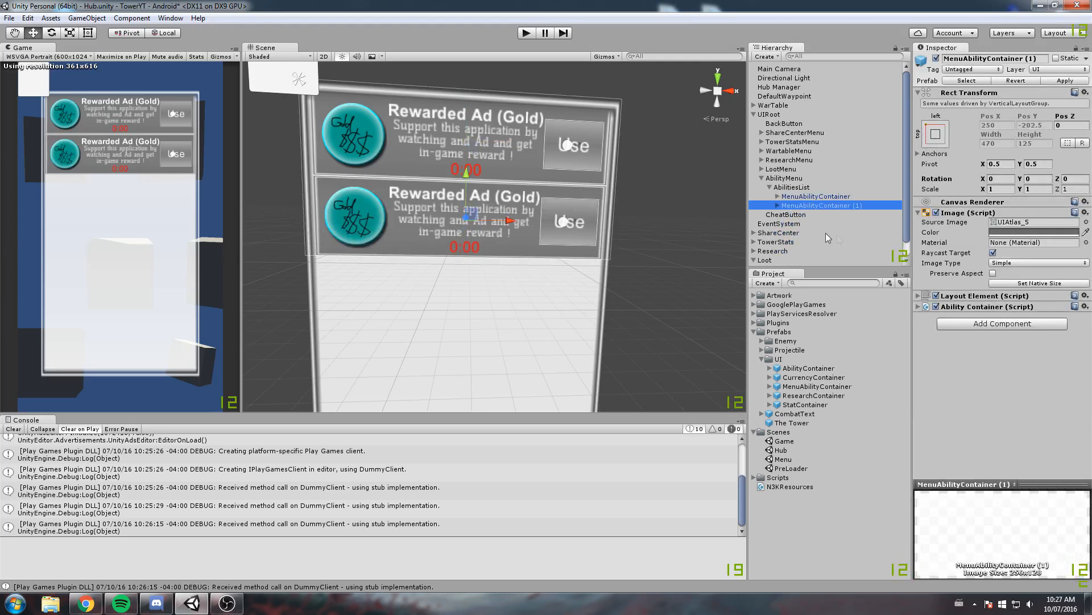
{"action": "left_click", "coordinate": [776, 206]}
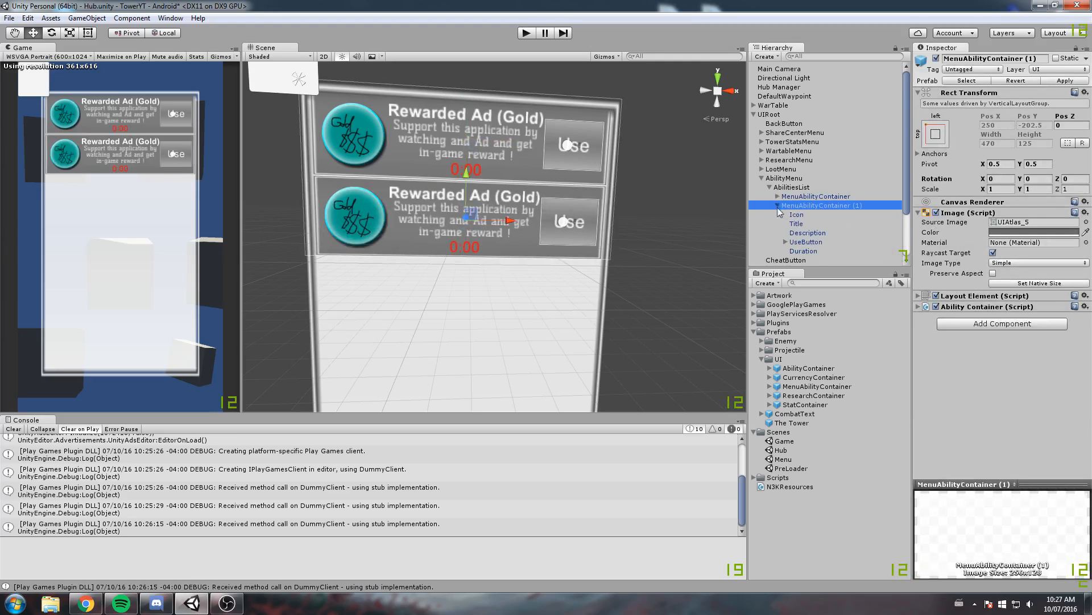
{"action": "left_click", "coordinate": [809, 233]}
{"action": "left_click", "coordinate": [1040, 226]}
{"action": "left_click", "coordinate": [803, 223]}
{"action": "left_click", "coordinate": [1052, 229]}
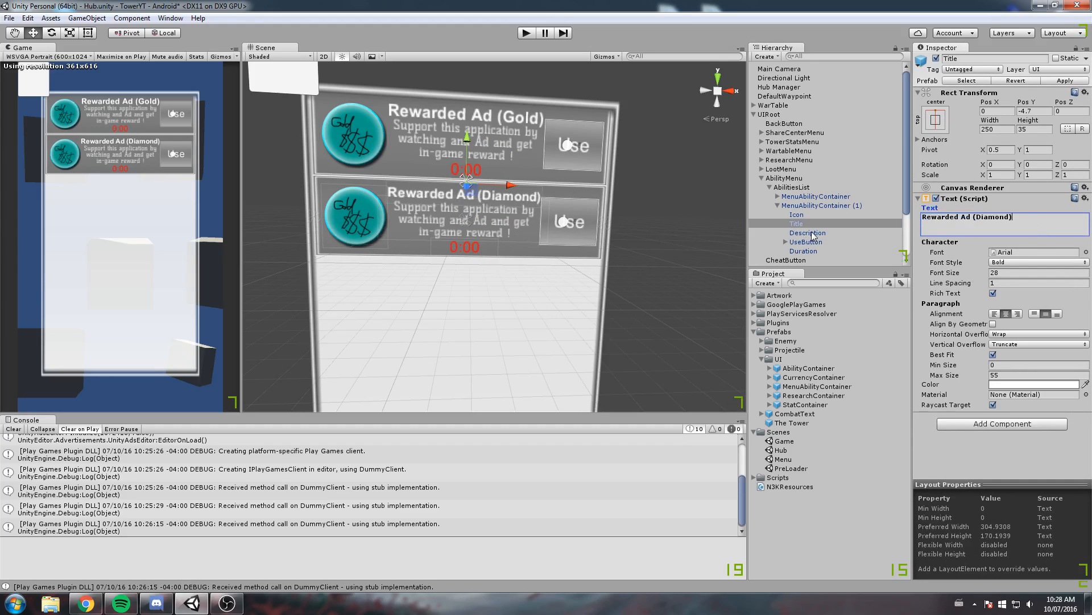
{"action": "left_click", "coordinate": [812, 233]}
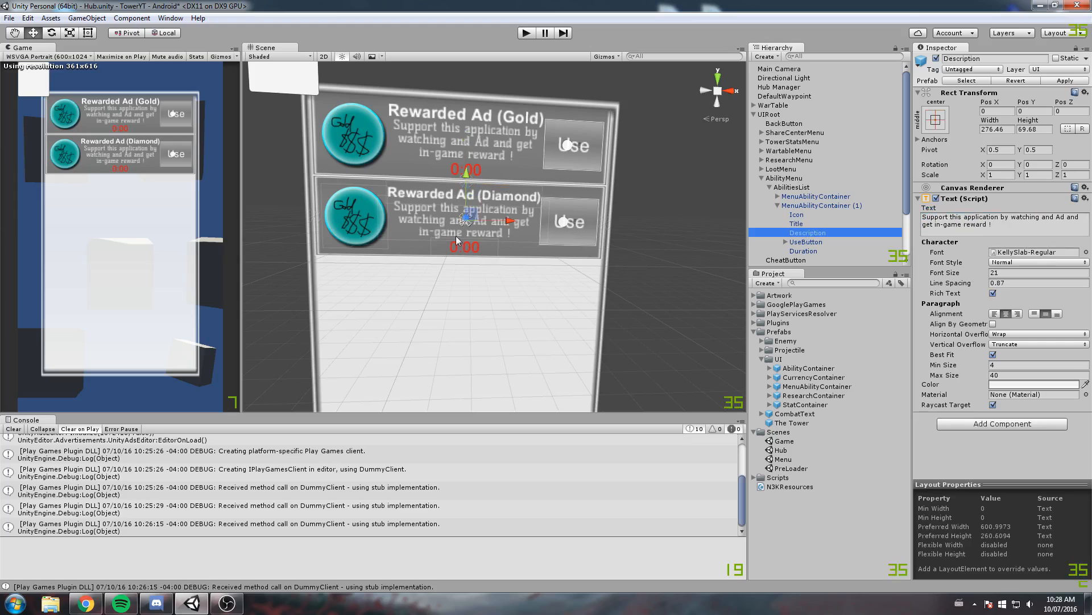
Change the font of the ButtonMessage under the duplicated container's UseButton to KellySlab-Regular
{"action": "left_click", "coordinate": [827, 242]}
{"action": "left_click", "coordinate": [786, 242]}
{"action": "left_click", "coordinate": [818, 253]}
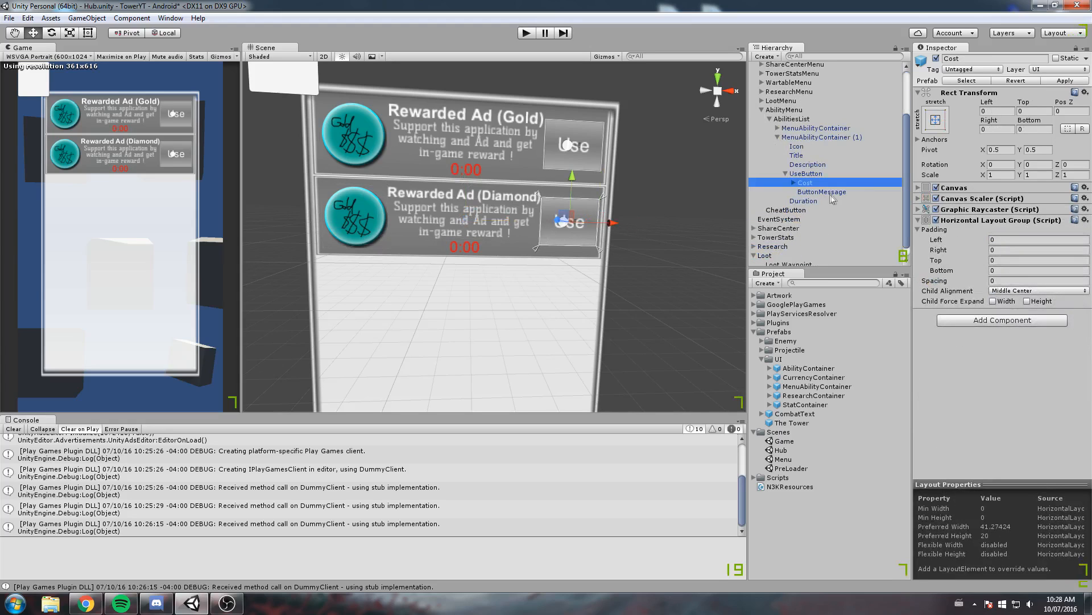
{"action": "left_click", "coordinate": [794, 183]}
{"action": "left_click", "coordinate": [813, 210]}
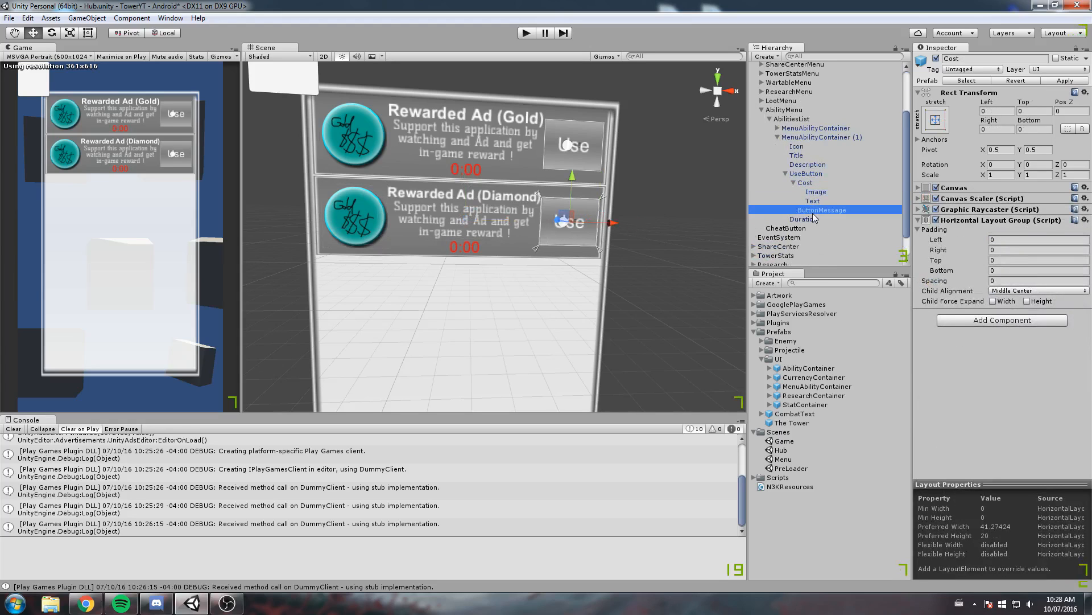
{"action": "left_click", "coordinate": [1081, 254]}
{"action": "left_click", "coordinate": [1086, 252]}
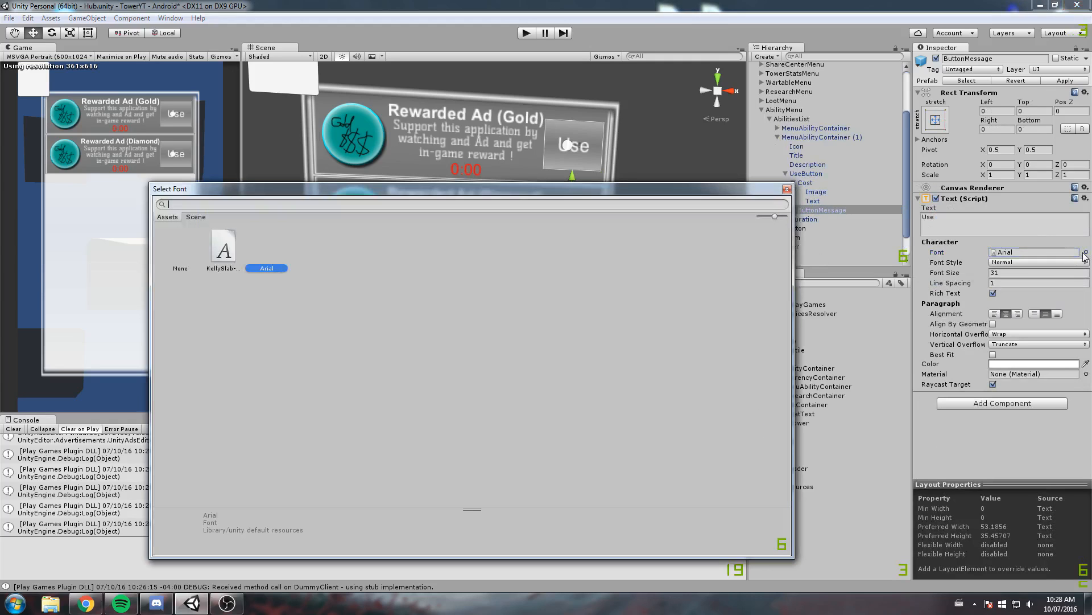
{"action": "left_click", "coordinate": [224, 248]}
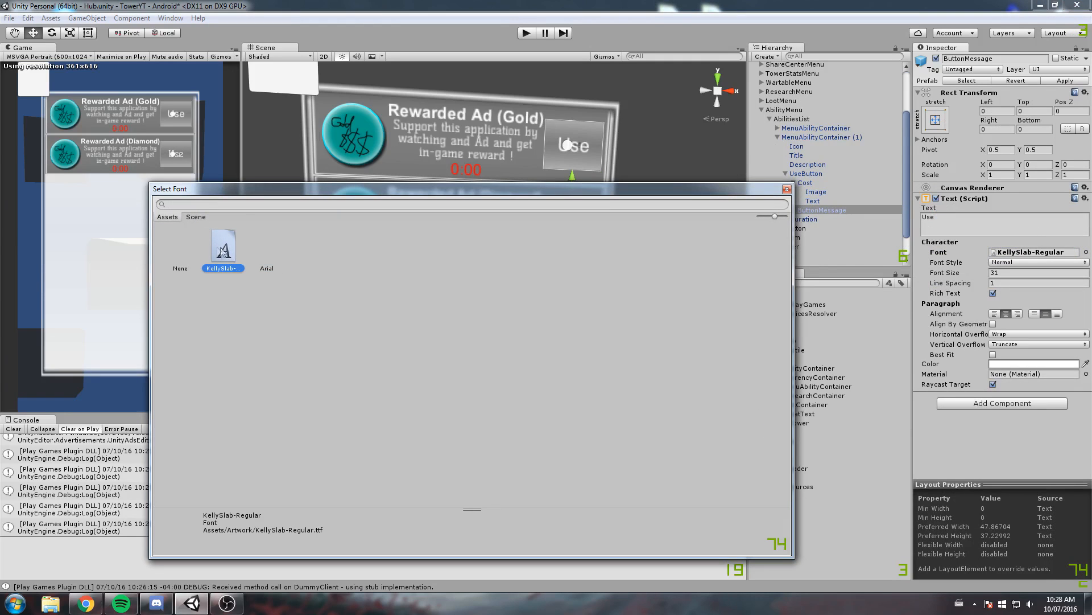
{"action": "left_click", "coordinate": [787, 190]}
Apply the duplicated container's changes to the MenuAbilityContainer prefab and compare the two entries in the scene view
{"action": "scroll", "coordinate": [592, 238], "scroll_direction": "up", "scroll_amount": 6}
{"action": "middle_click_drag", "start_coordinate": [613, 241], "coordinate": [726, 242]}
{"action": "scroll", "coordinate": [492, 250], "scroll_direction": "up", "scroll_amount": 2}
{"action": "scroll", "coordinate": [685, 265], "scroll_direction": "down", "scroll_amount": 5}
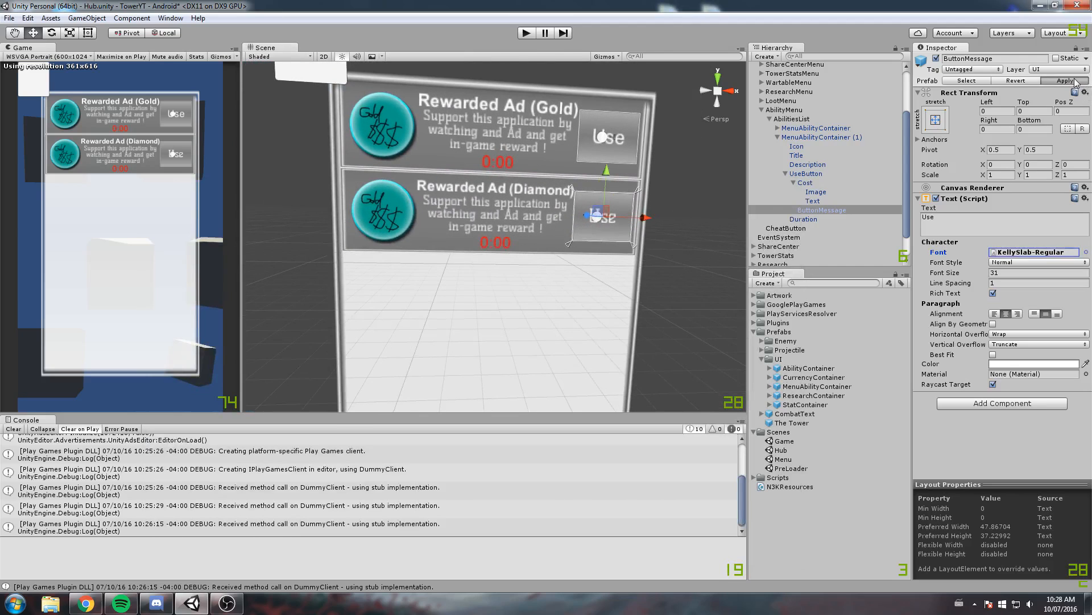
{"action": "left_click", "coordinate": [1073, 81]}
{"action": "middle_click_drag", "start_coordinate": [633, 145], "coordinate": [496, 211]}
{"action": "scroll", "coordinate": [497, 210], "scroll_direction": "up", "scroll_amount": 3}
{"action": "middle_click_drag", "start_coordinate": [413, 223], "coordinate": [537, 186]}
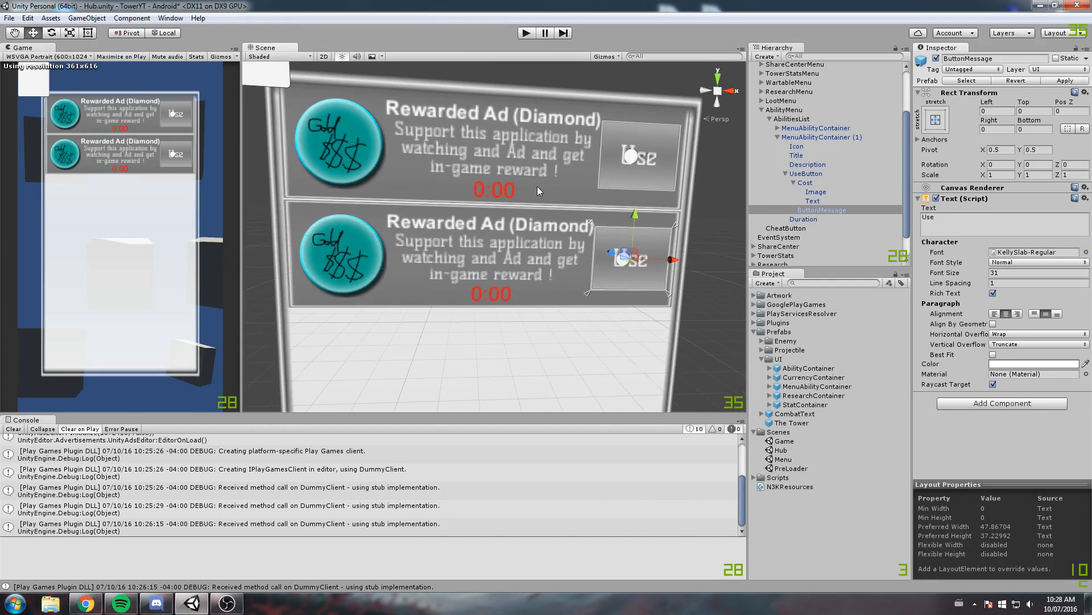
{"action": "scroll", "coordinate": [524, 262], "scroll_direction": "down", "scroll_amount": 2}
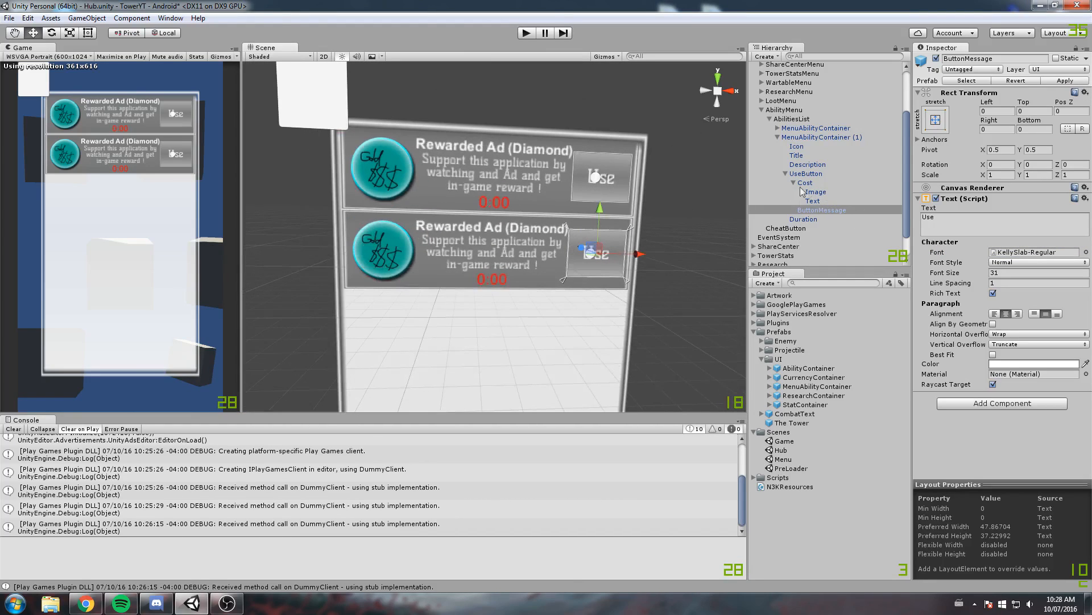
Set the source image of the Icon in MenuAbilityContainer (1) to AbilityIcon_2
{"action": "left_click", "coordinate": [817, 193]}
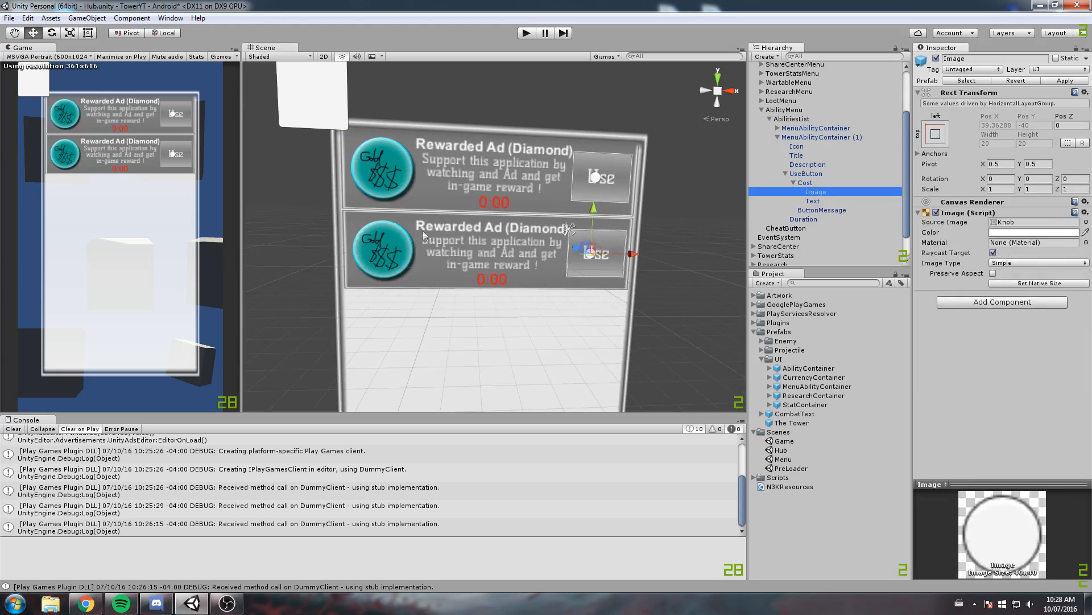
{"action": "left_click", "coordinate": [785, 174]}
{"action": "left_click", "coordinate": [805, 153]}
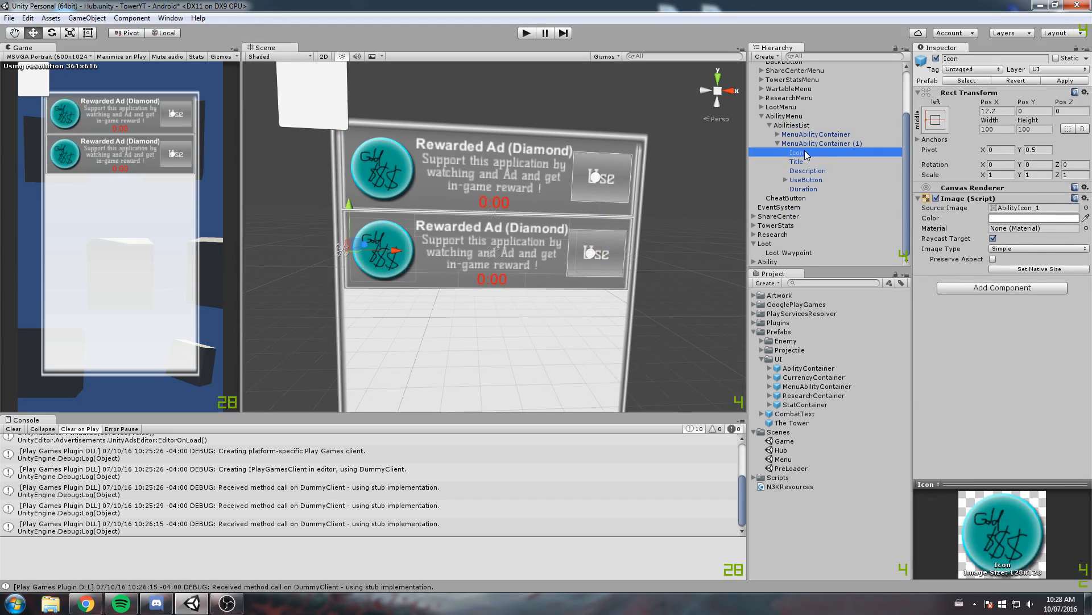
{"action": "left_click", "coordinate": [1087, 209]}
{"action": "left_click", "coordinate": [314, 263]}
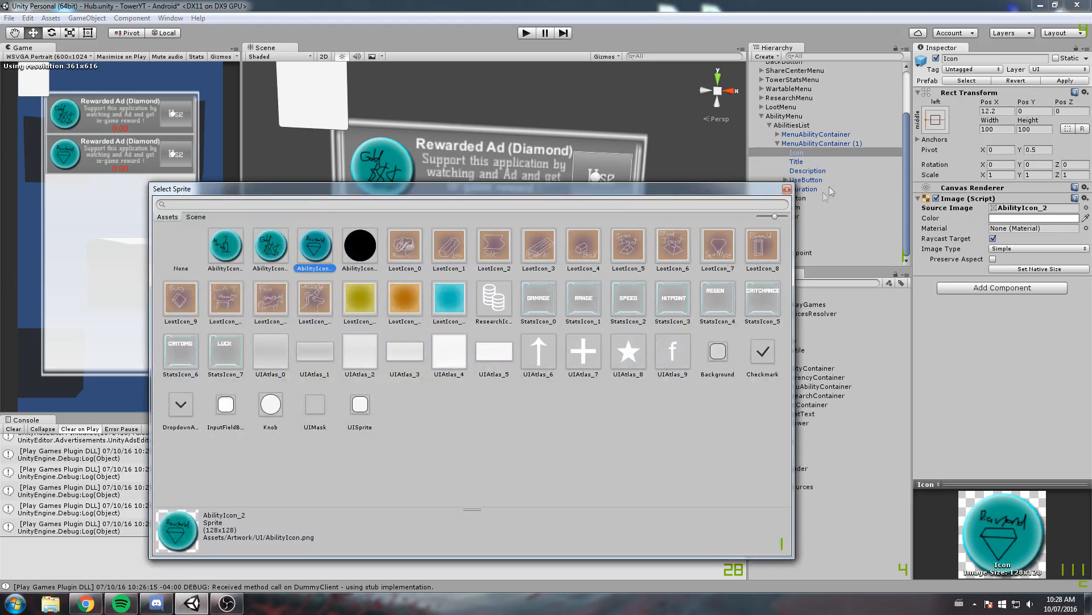
{"action": "left_click", "coordinate": [787, 188]}
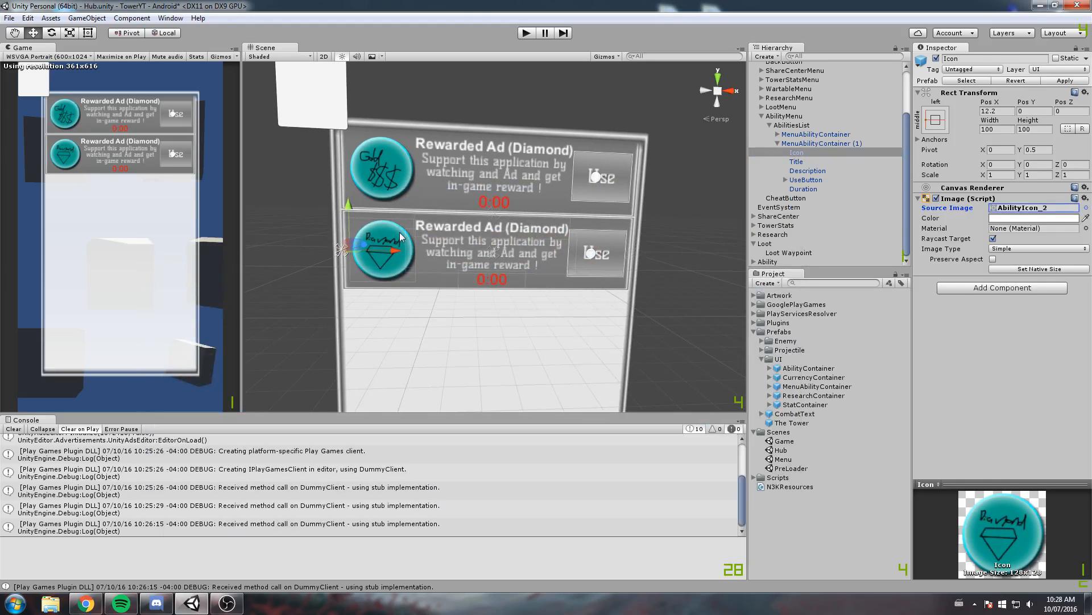
Hide the AbilityMenu by setting its Canvas Group alpha to 0
{"action": "left_click", "coordinate": [546, 178]}
{"action": "left_click", "coordinate": [803, 162]}
{"action": "left_click", "coordinate": [954, 280]}
{"action": "type", "text": "0"}
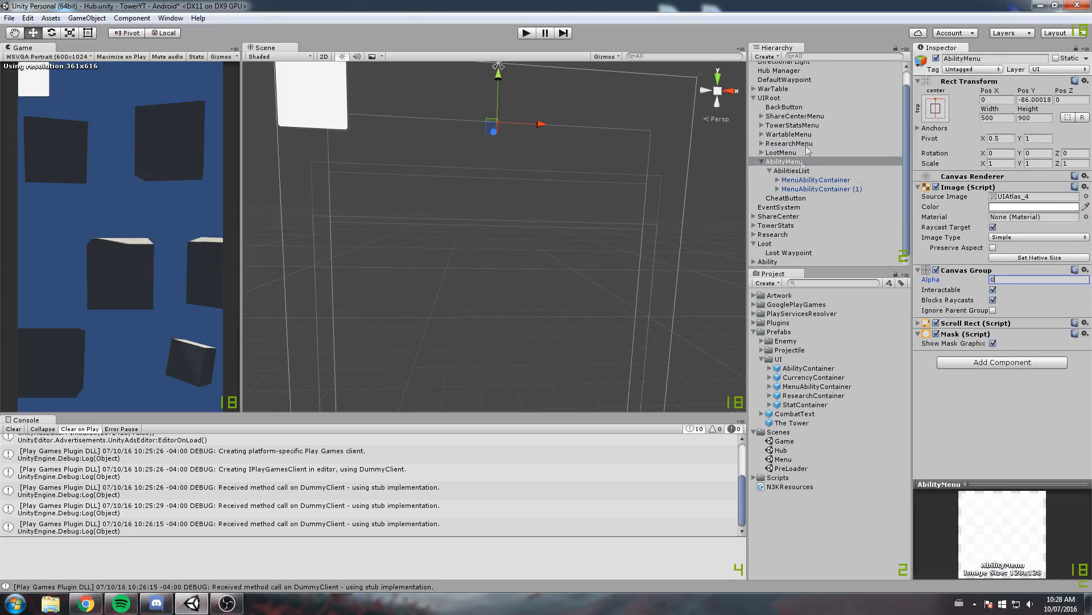
Set the ShareCenterMenu's Canvas Group alpha to 1 and view its rewarded ad entries up close
{"action": "left_click", "coordinate": [805, 116]}
{"action": "left_click", "coordinate": [996, 279]}
{"action": "type", "text": "1"}
{"action": "middle_click_drag", "start_coordinate": [668, 284], "coordinate": [633, 135]}
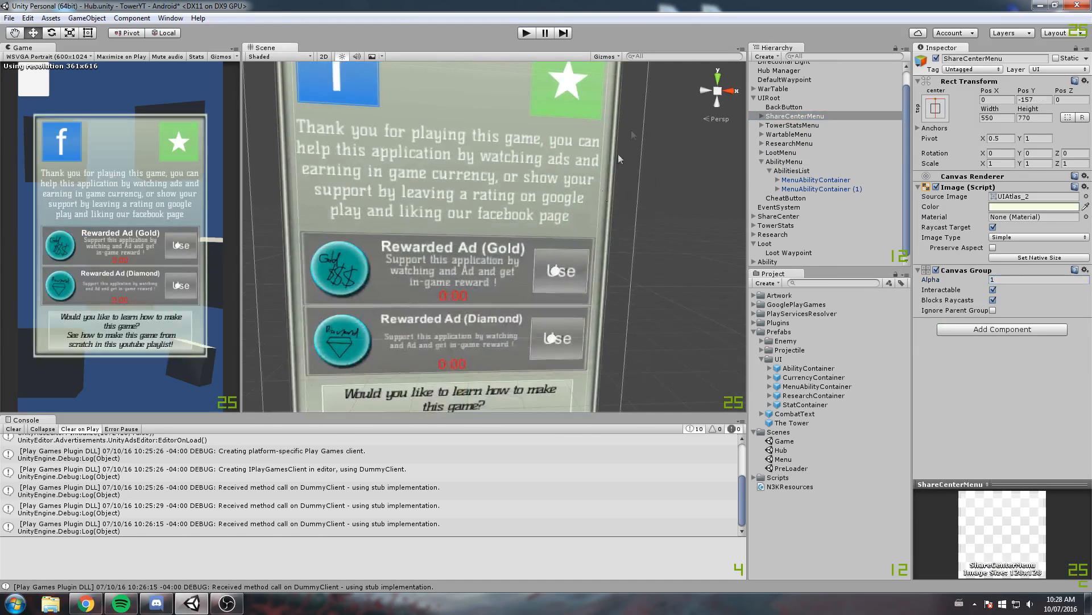
{"action": "middle_click_drag", "start_coordinate": [542, 307], "coordinate": [524, 199]}
{"action": "scroll", "coordinate": [520, 201], "scroll_direction": "up", "scroll_amount": 3}
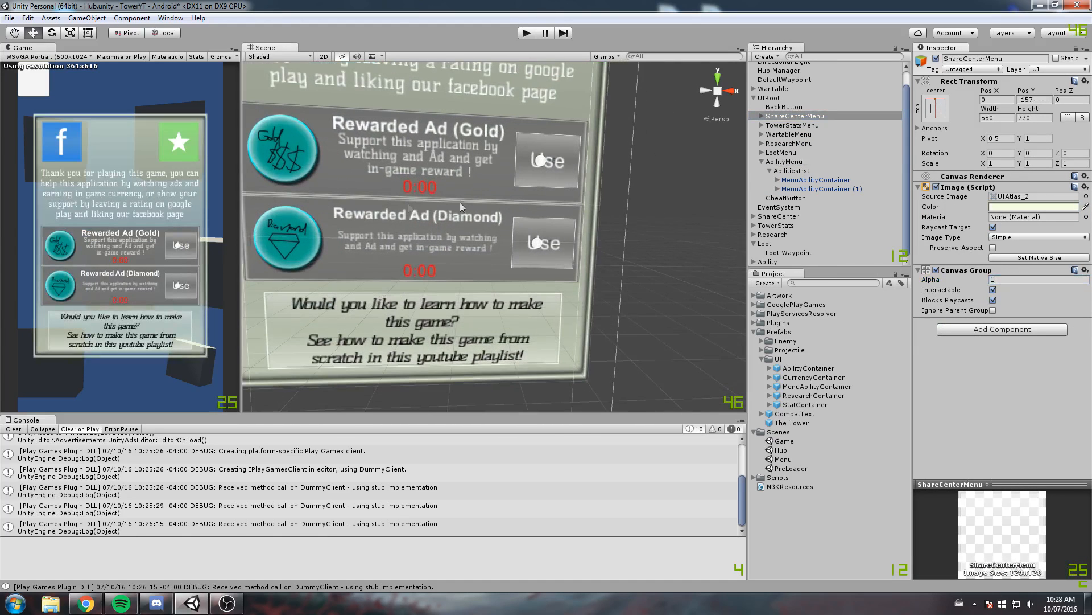
Delete MenuAbilityContainer (1) from AbilitiesList and duplicate the remaining MenuAbilityContainer to replace it
{"action": "left_click", "coordinate": [800, 180]}
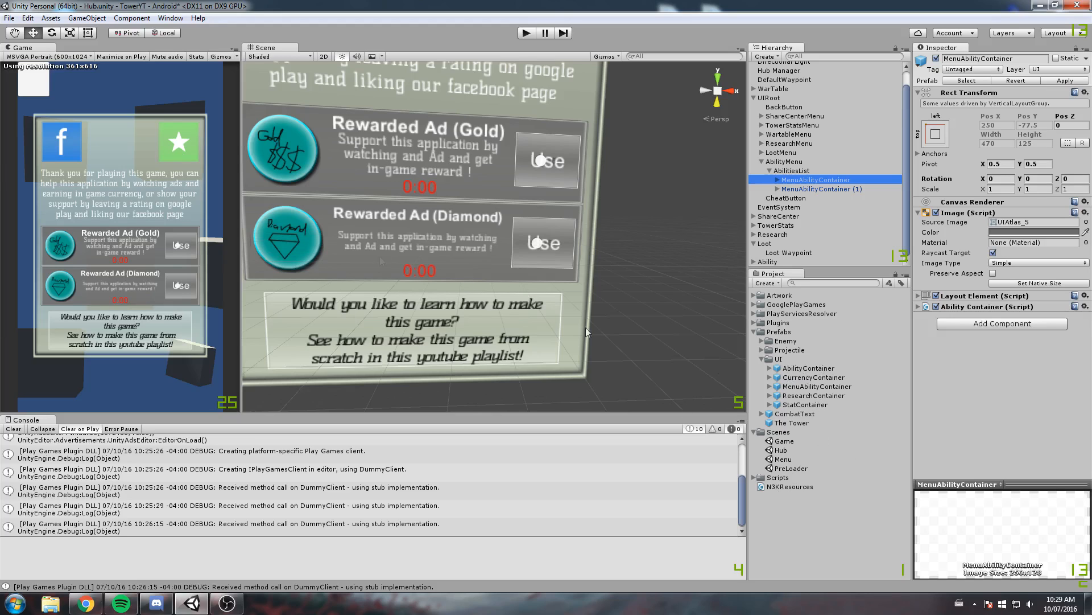
{"action": "left_click", "coordinate": [815, 188]}
{"action": "left_click", "coordinate": [813, 180]}
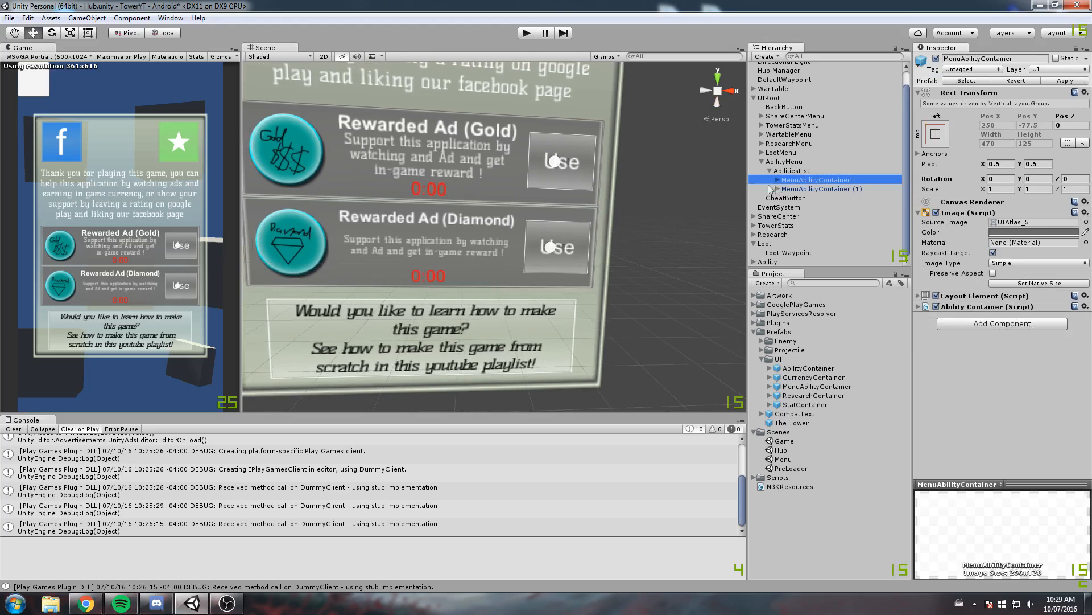
{"action": "left_click", "coordinate": [800, 189]}
{"action": "key", "text": "Delete"}
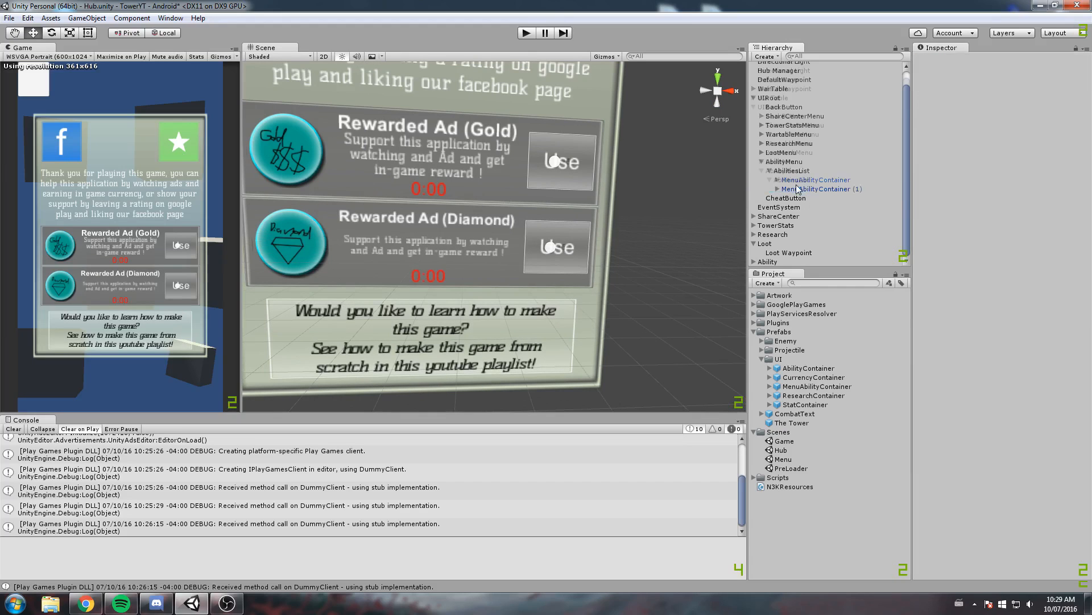
{"action": "left_click", "coordinate": [804, 190]}
{"action": "key", "text": "ctrl+d"}
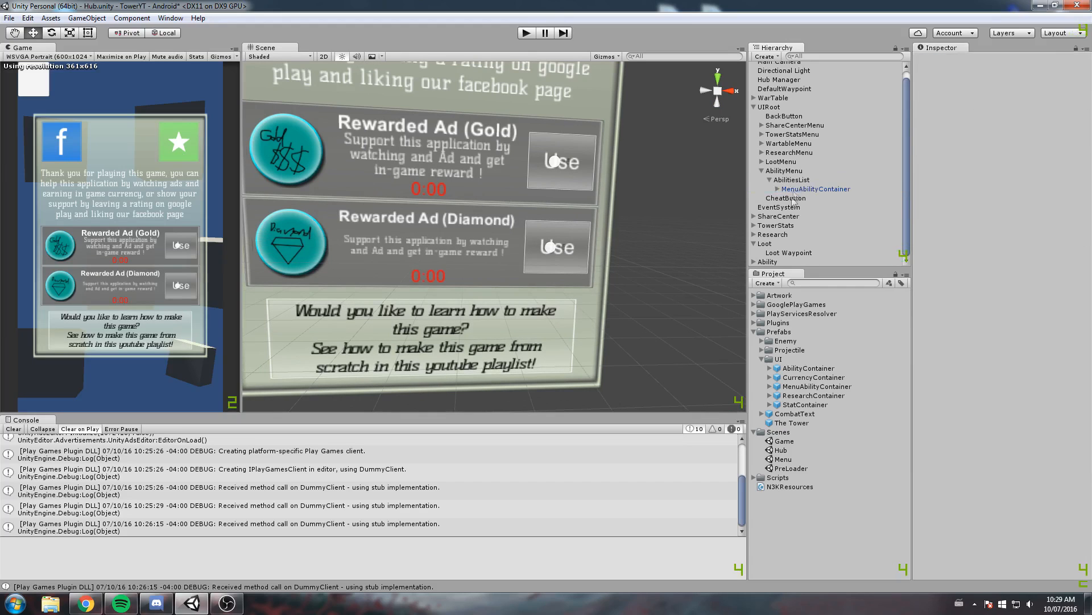
{"action": "left_click", "coordinate": [760, 169]}
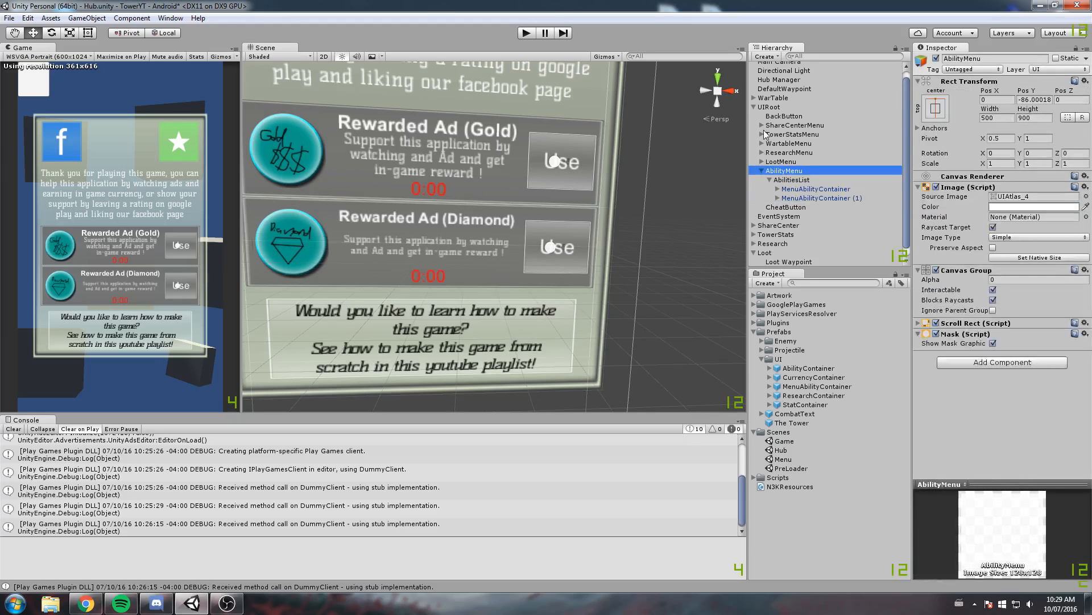
Delete both AbilityContainer entries from WatchAds in the ShareCenterMenu
{"action": "left_click", "coordinate": [762, 125]}
{"action": "left_click", "coordinate": [771, 171]}
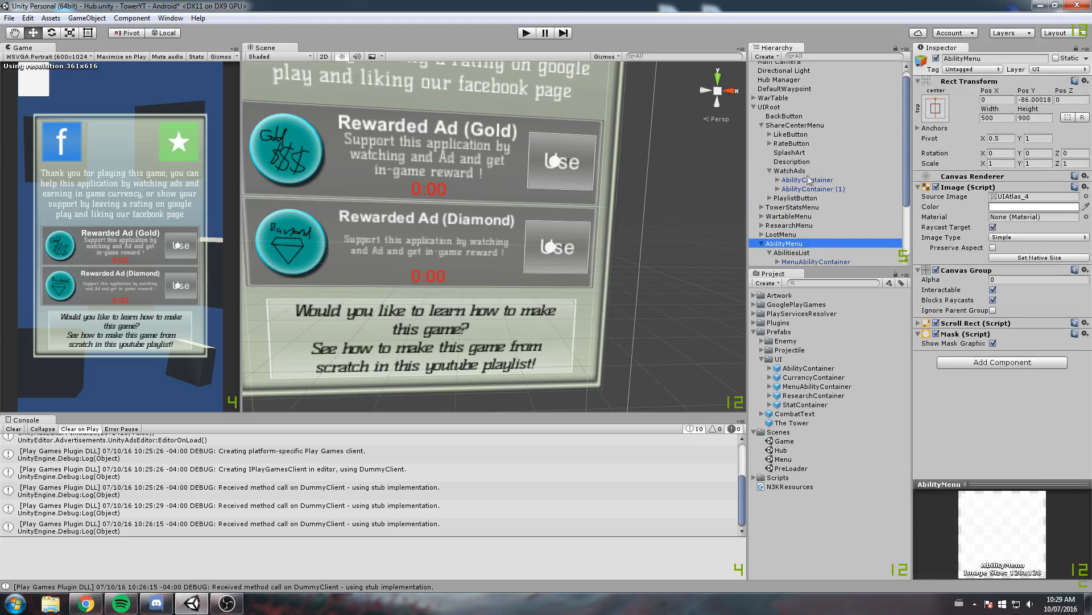
{"action": "left_click", "coordinate": [809, 180]}
{"action": "key", "text": "Delete"}
{"action": "left_click", "coordinate": [808, 180]}
{"action": "key", "text": "Delete"}
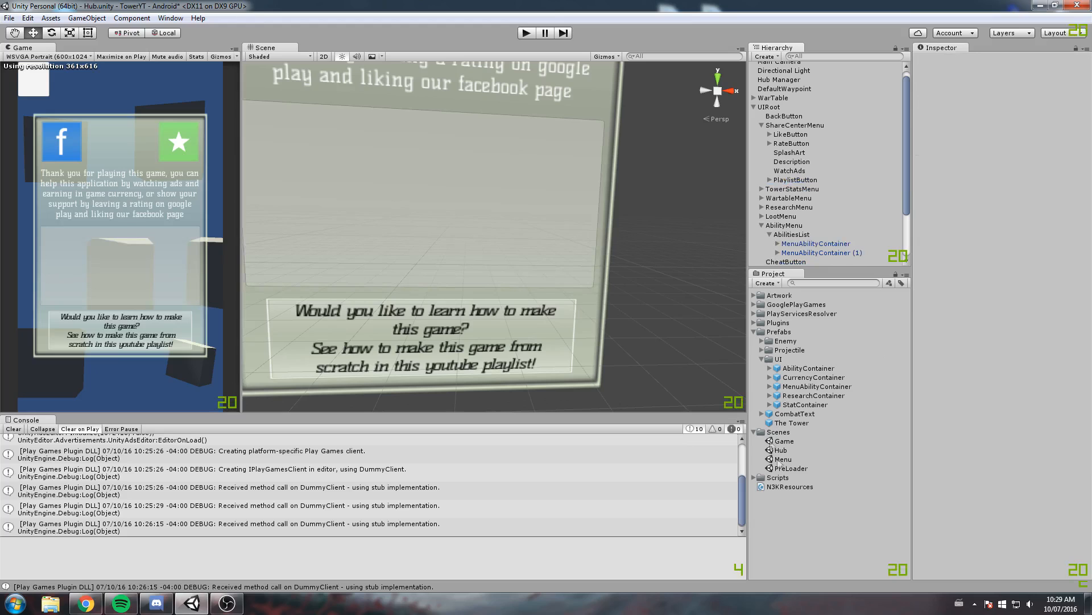
Disable the Image component of WatchAds in the ShareCenterMenu to remove its grey background
{"action": "middle_click_drag", "start_coordinate": [425, 179], "coordinate": [505, 210]}
{"action": "scroll", "coordinate": [501, 209], "scroll_direction": "up", "scroll_amount": 1}
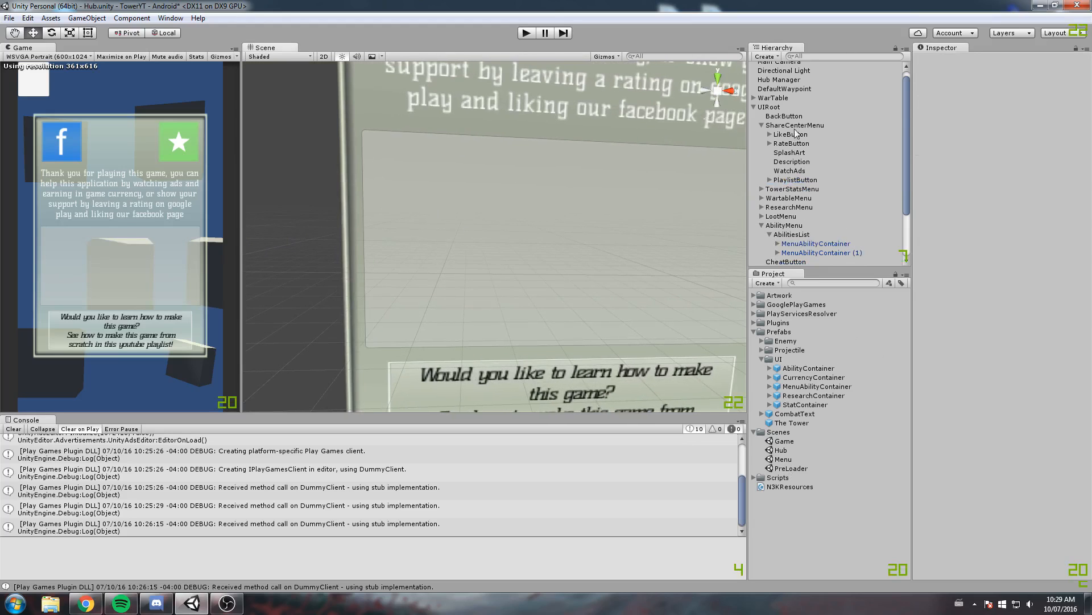
{"action": "left_click", "coordinate": [789, 118]}
{"action": "left_click", "coordinate": [795, 125]}
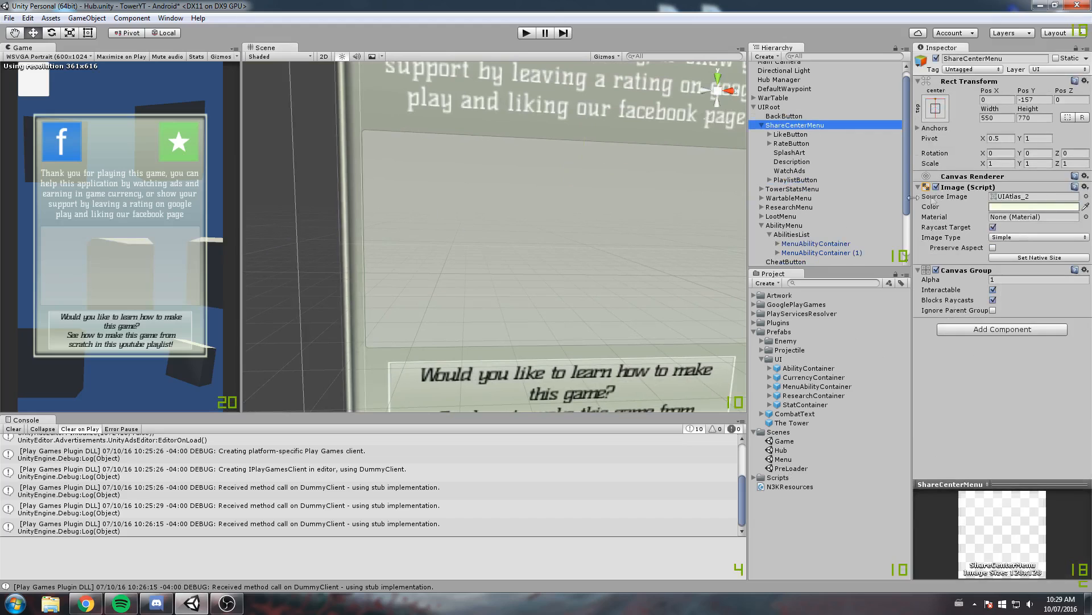
{"action": "left_click", "coordinate": [936, 187]}
{"action": "left_click", "coordinate": [936, 188]}
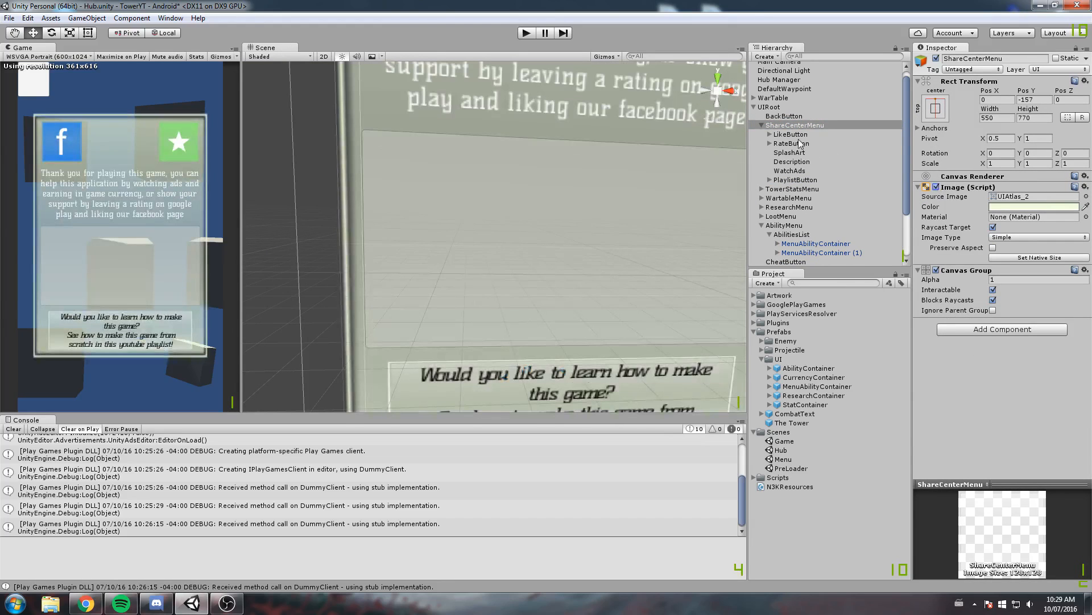
{"action": "left_click", "coordinate": [791, 171]}
{"action": "left_click", "coordinate": [936, 187]}
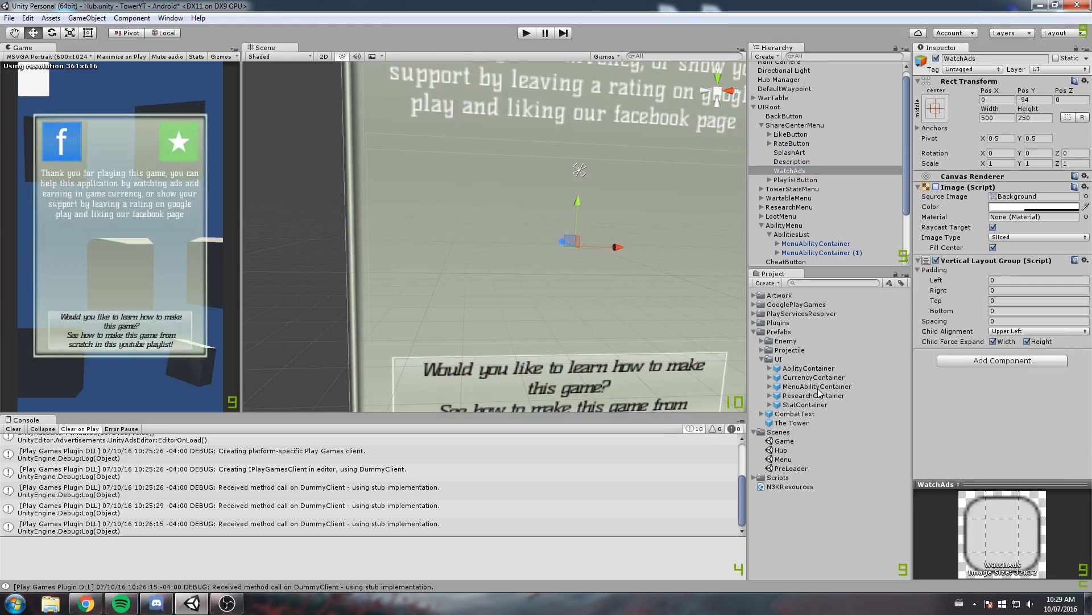
Place the MenuAbilityContainer prefab inside WatchAds and duplicate it to make two entries
{"action": "mouse_move", "coordinate": [791, 171]}
{"action": "left_mouse_down"}
{"action": "mouse_move", "coordinate": [797, 207]}
{"action": "mouse_move", "coordinate": [795, 164]}
{"action": "left_mouse_up"}
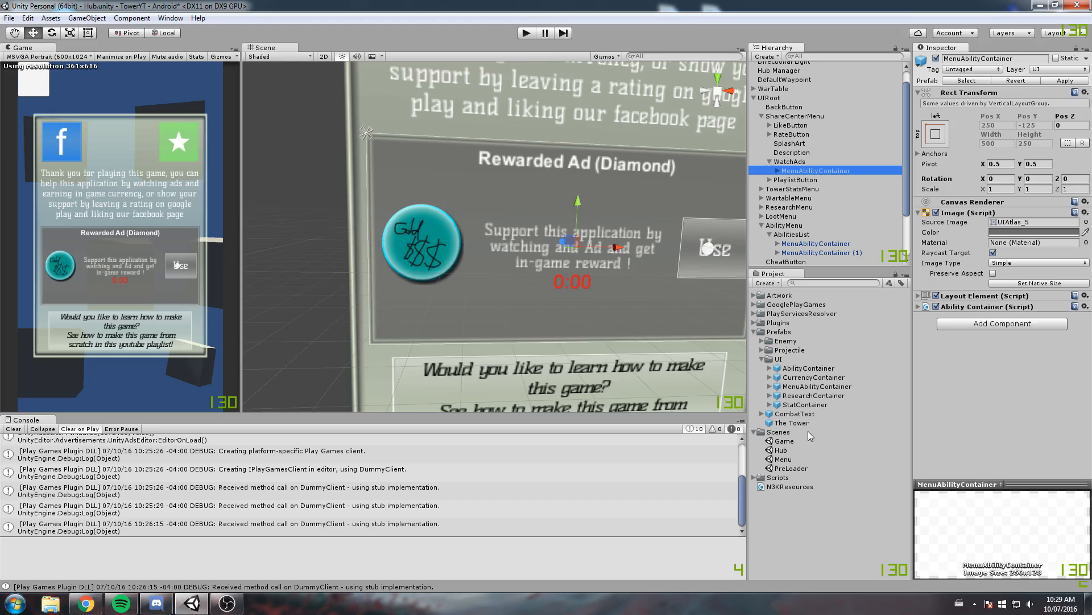
{"action": "left_click_drag", "start_coordinate": [818, 386], "coordinate": [794, 153]}
{"action": "middle_click_drag", "start_coordinate": [577, 222], "coordinate": [552, 239]}
{"action": "left_click", "coordinate": [790, 152]}
Set the Title text of the first MenuAbilityContainer in WatchAds to "Rewarded Ad (Gold)"
{"action": "left_click", "coordinate": [816, 162]}
{"action": "left_click", "coordinate": [778, 162]}
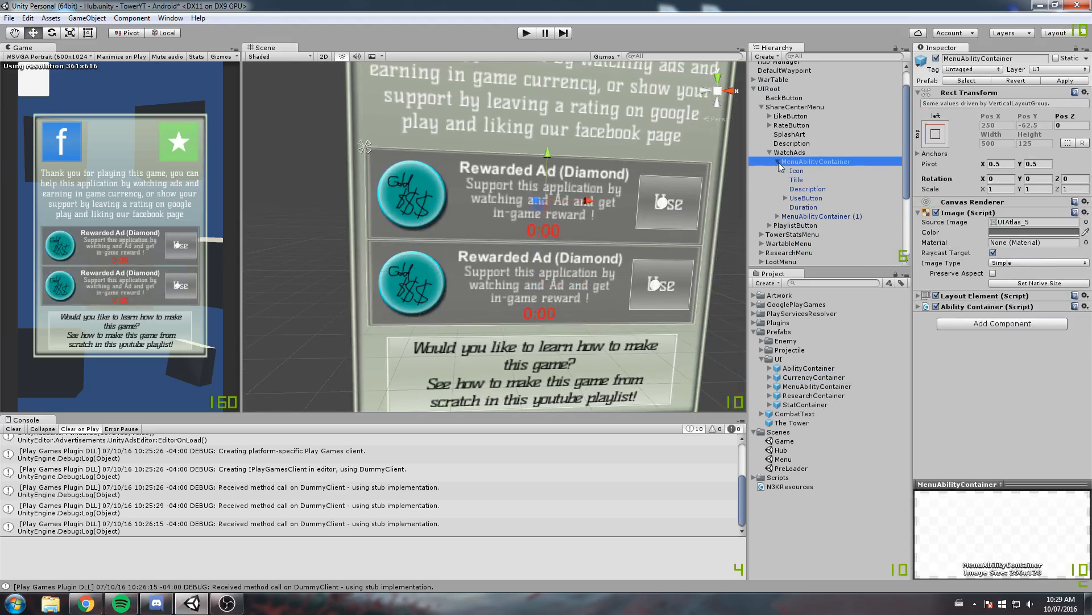
{"action": "left_click", "coordinate": [797, 180]}
{"action": "left_click", "coordinate": [796, 170]}
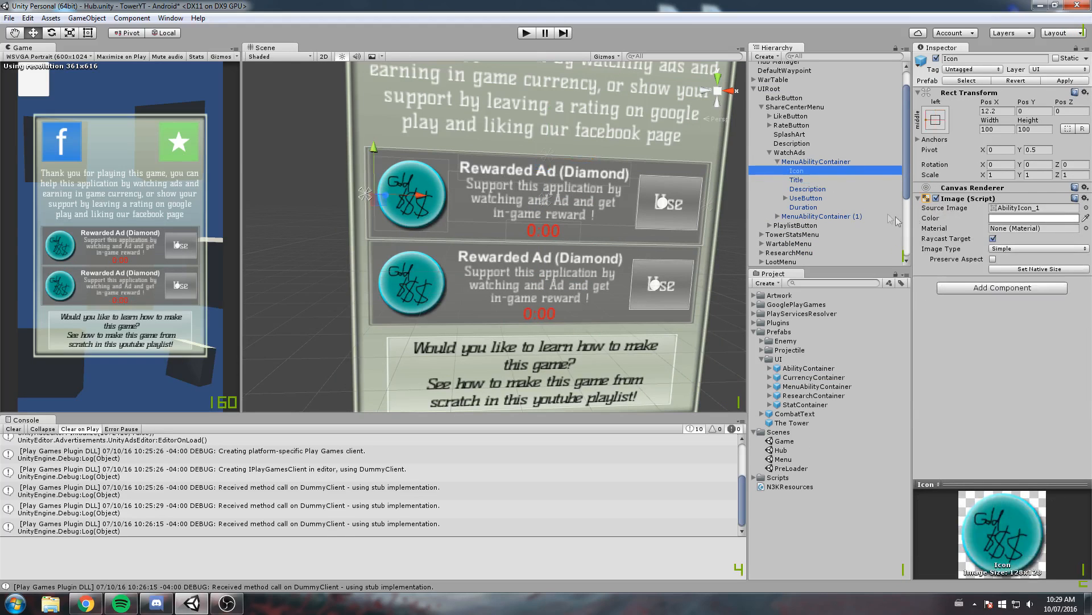
{"action": "left_click", "coordinate": [823, 181]}
{"action": "left_click", "coordinate": [998, 218]}
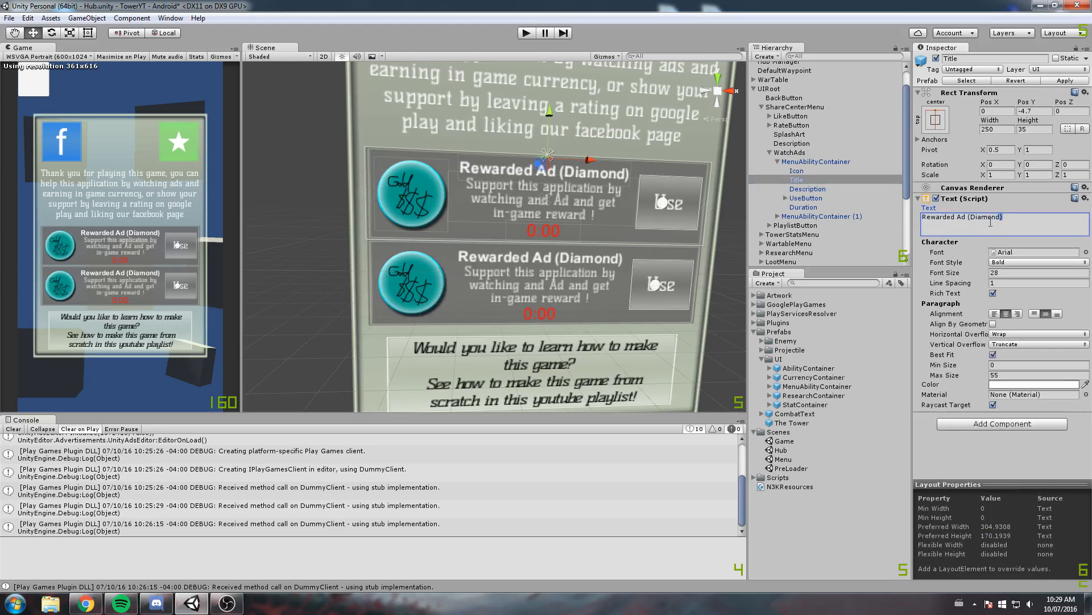
{"action": "double_click", "coordinate": [989, 218]}
{"action": "type", "text": "Gold"}
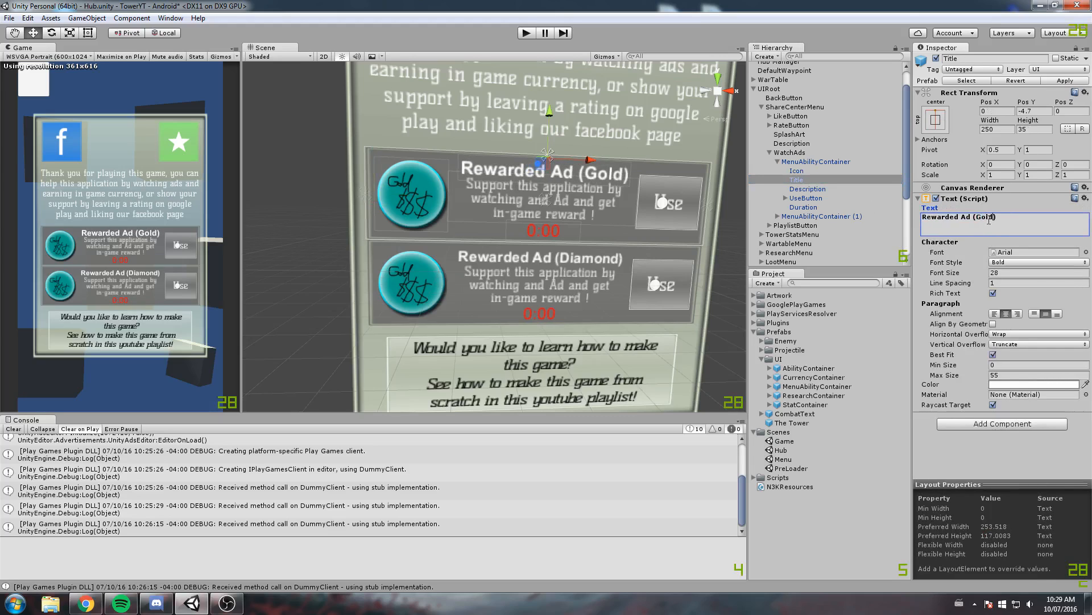
Examine the UseButton of the first MenuAbilityContainer, including its Cost and ButtonMessage children
{"action": "left_click", "coordinate": [808, 198]}
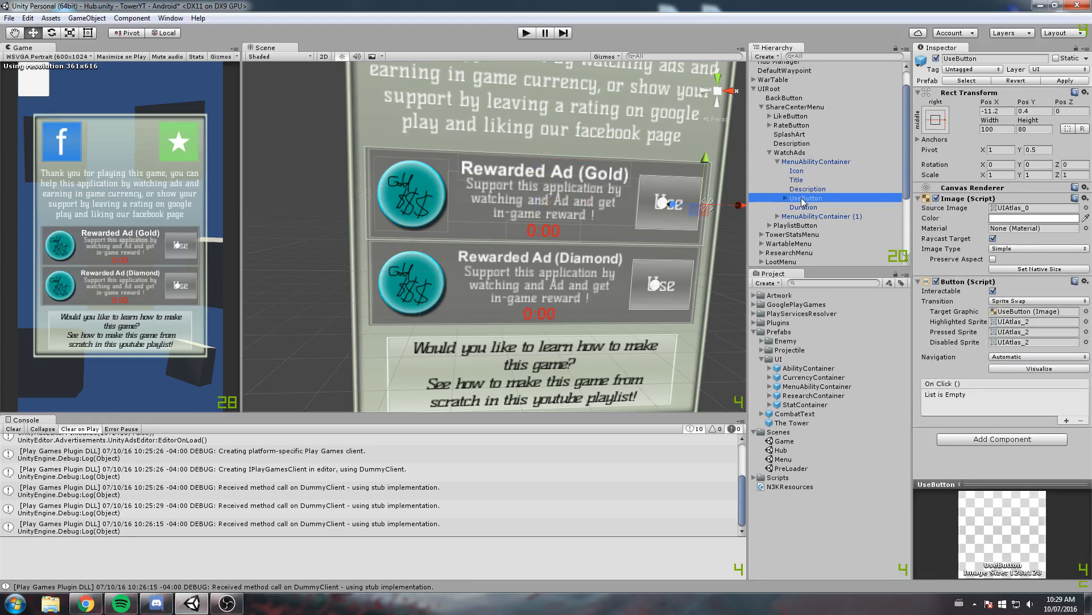
{"action": "left_click", "coordinate": [786, 198]}
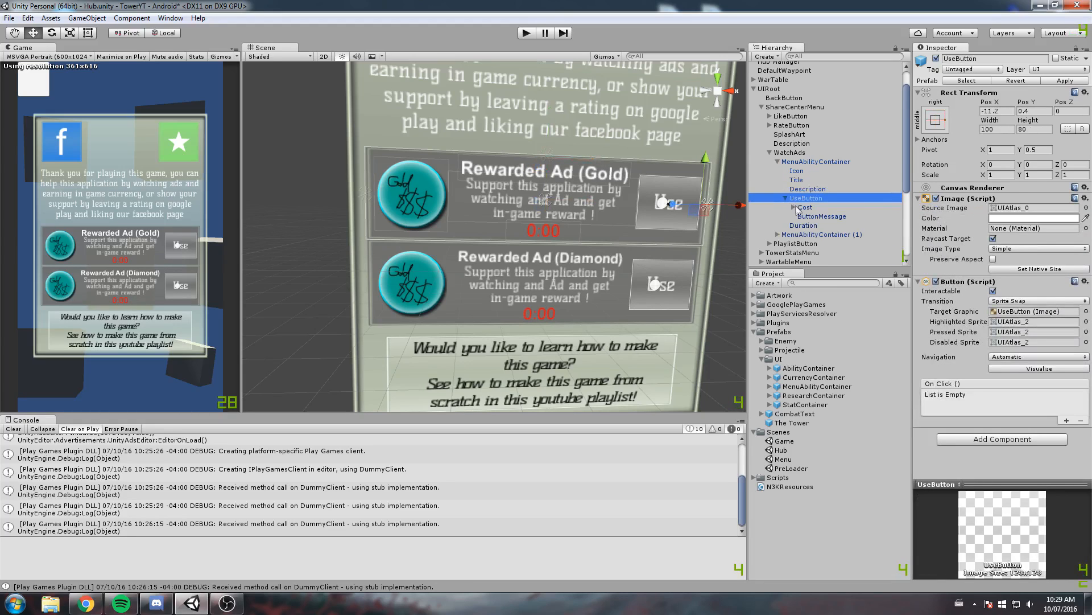
{"action": "left_click", "coordinate": [804, 208]}
{"action": "left_click", "coordinate": [806, 217]}
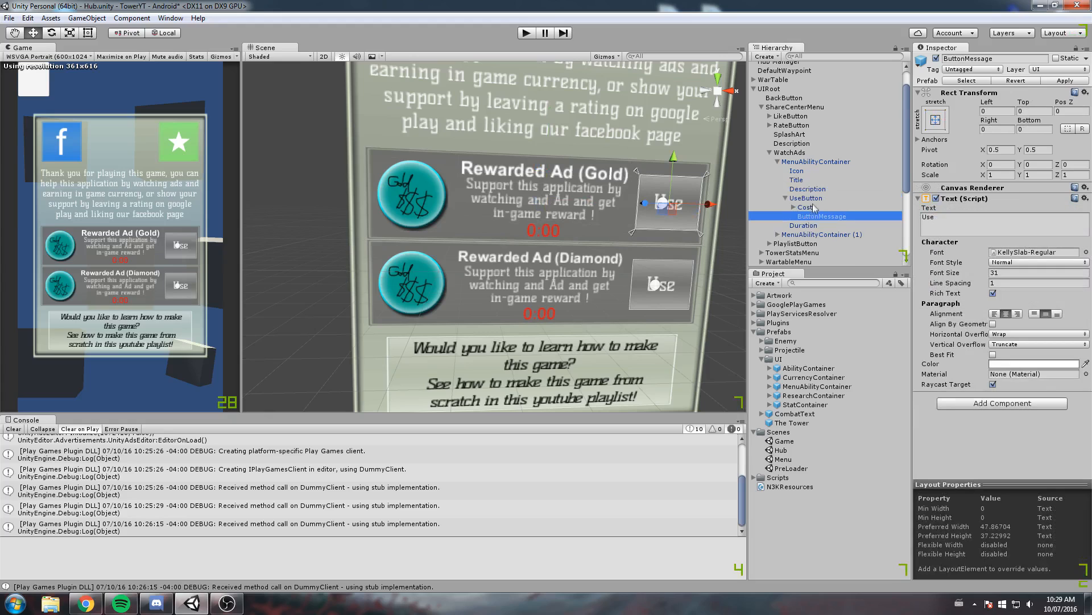
{"action": "left_click", "coordinate": [811, 199]}
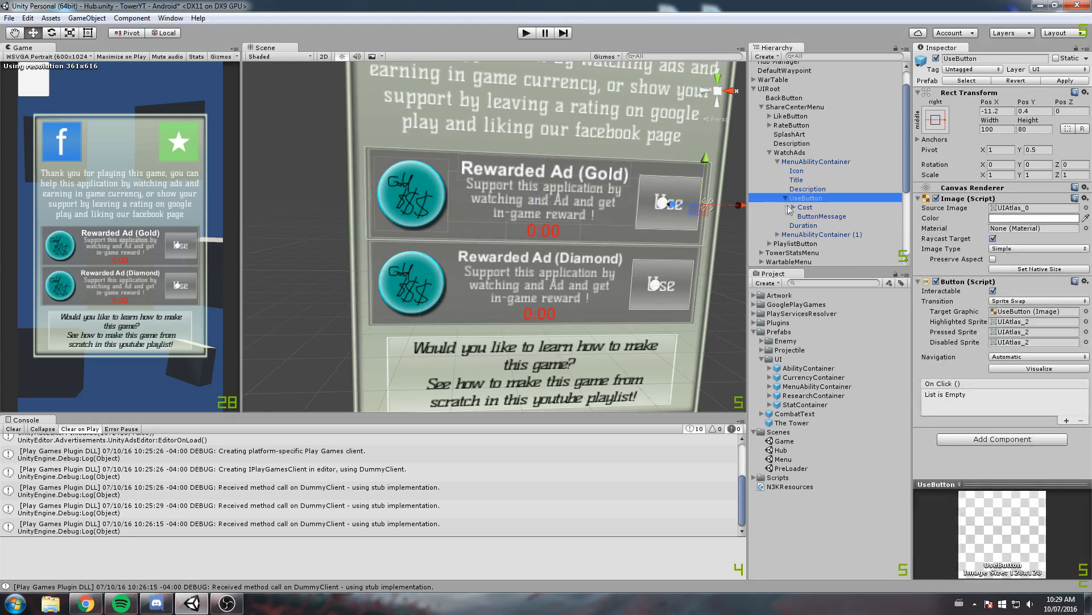
{"action": "left_click", "coordinate": [786, 198]}
{"action": "left_click", "coordinate": [808, 162]}
Set the source image of the Icon in WatchAds' MenuAbilityContainer (1) to AbilityIcon_2
{"action": "left_click", "coordinate": [783, 216]}
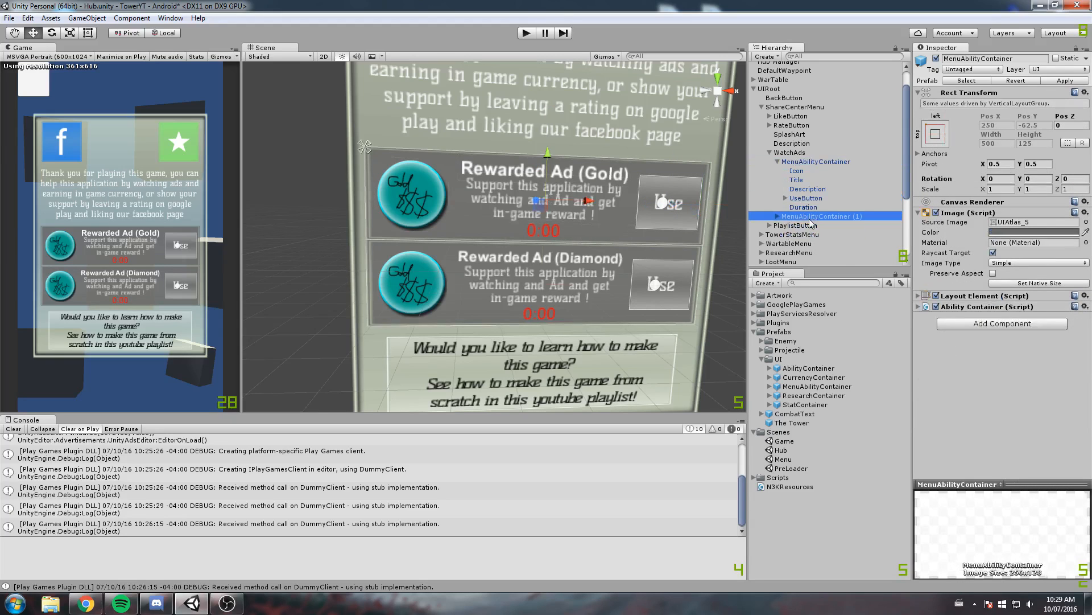
{"action": "left_click", "coordinate": [777, 217]}
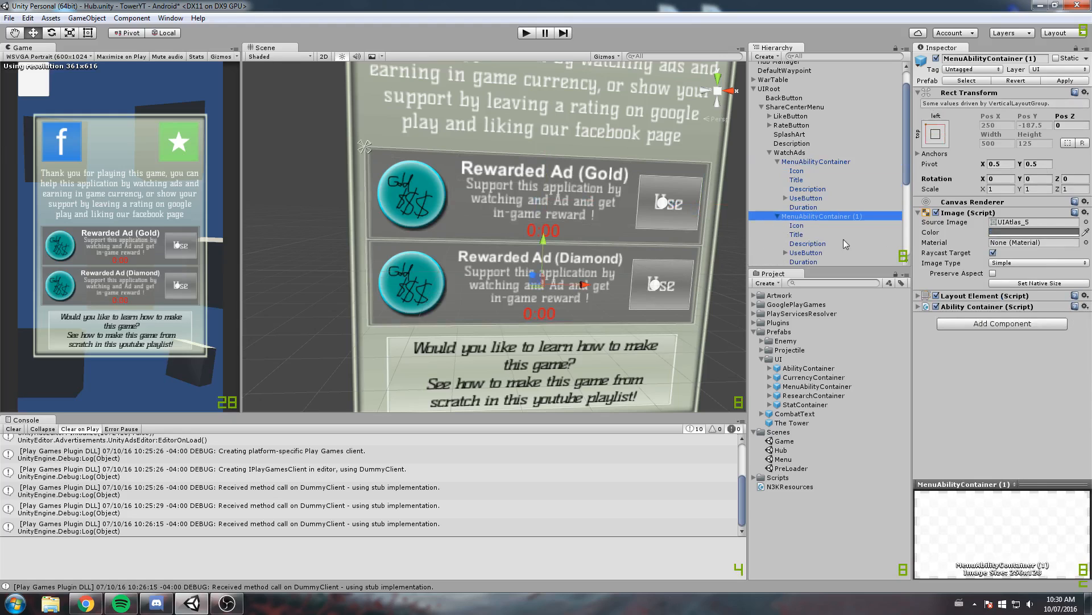
{"action": "left_click", "coordinate": [796, 226]}
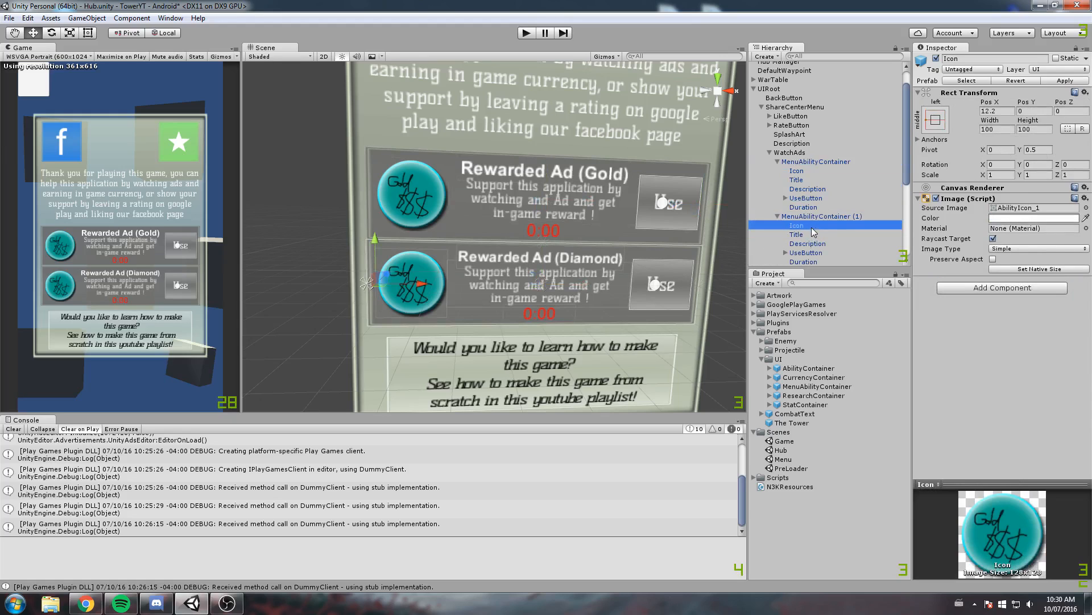
{"action": "left_click", "coordinate": [1086, 207]}
{"action": "left_click", "coordinate": [315, 247]}
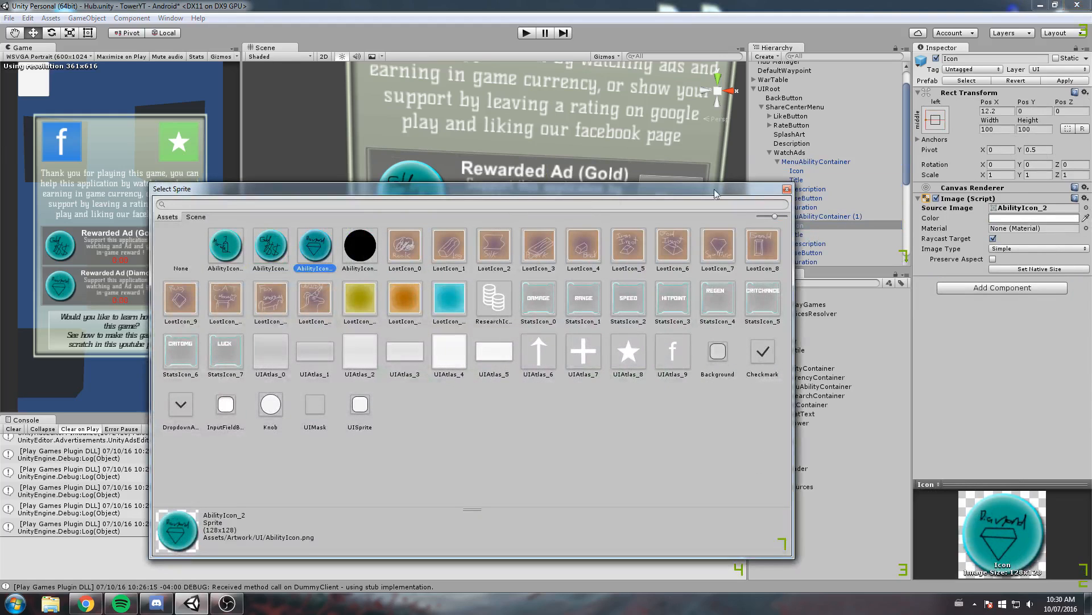
{"action": "left_click", "coordinate": [787, 189]}
Check the Title of MenuAbilityContainer (1) in WatchAds and save the Hub scene
{"action": "left_click", "coordinate": [803, 235]}
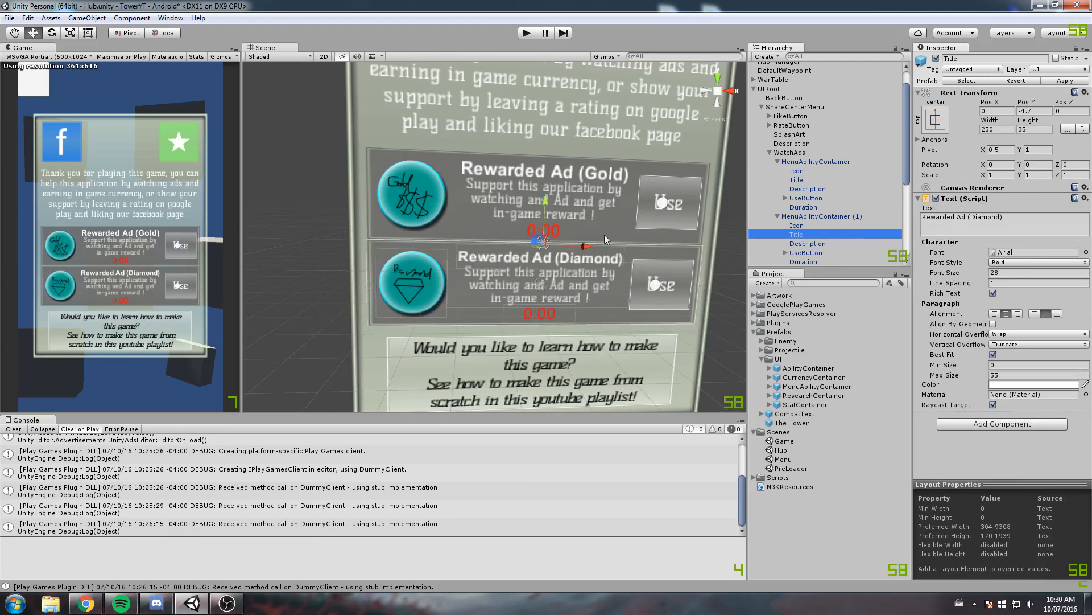
{"action": "scroll", "coordinate": [598, 233], "scroll_direction": "down", "scroll_amount": 5}
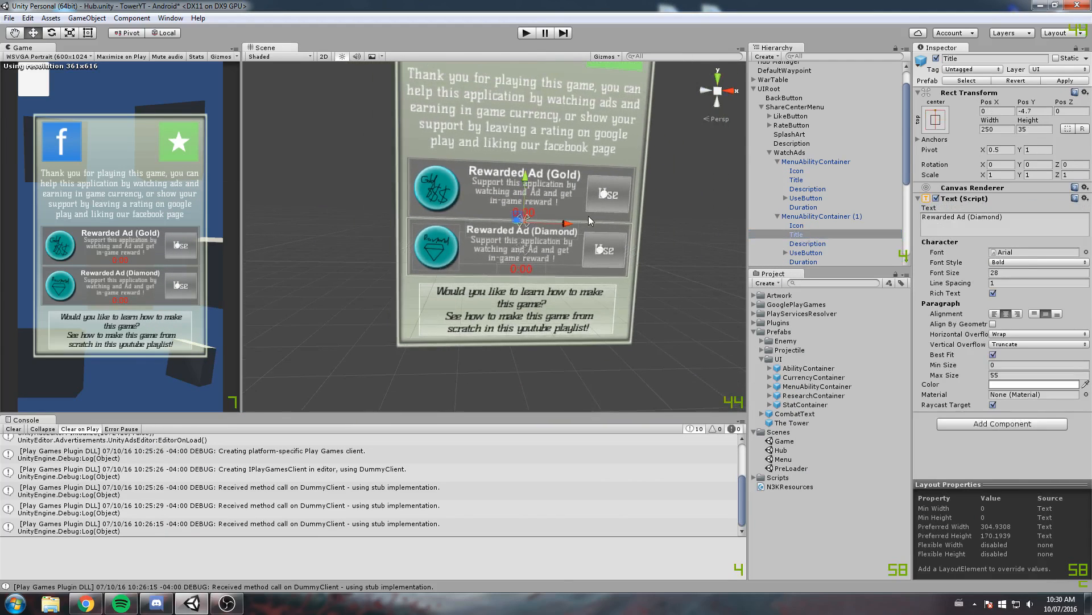
{"action": "key", "text": "ctrl+s"}
{"action": "scroll", "coordinate": [554, 195], "scroll_direction": "up", "scroll_amount": 2}
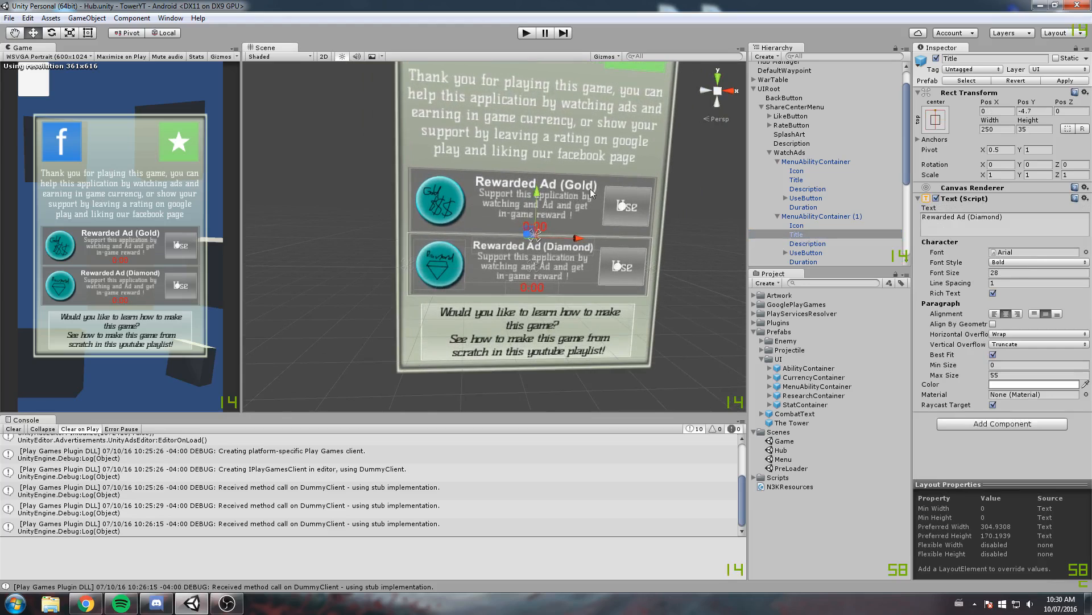
{"action": "middle_click_drag", "start_coordinate": [584, 198], "coordinate": [568, 229]}
Open the Game scene and expand 2DUI to select its BottomUI
{"action": "double_click", "coordinate": [785, 442]}
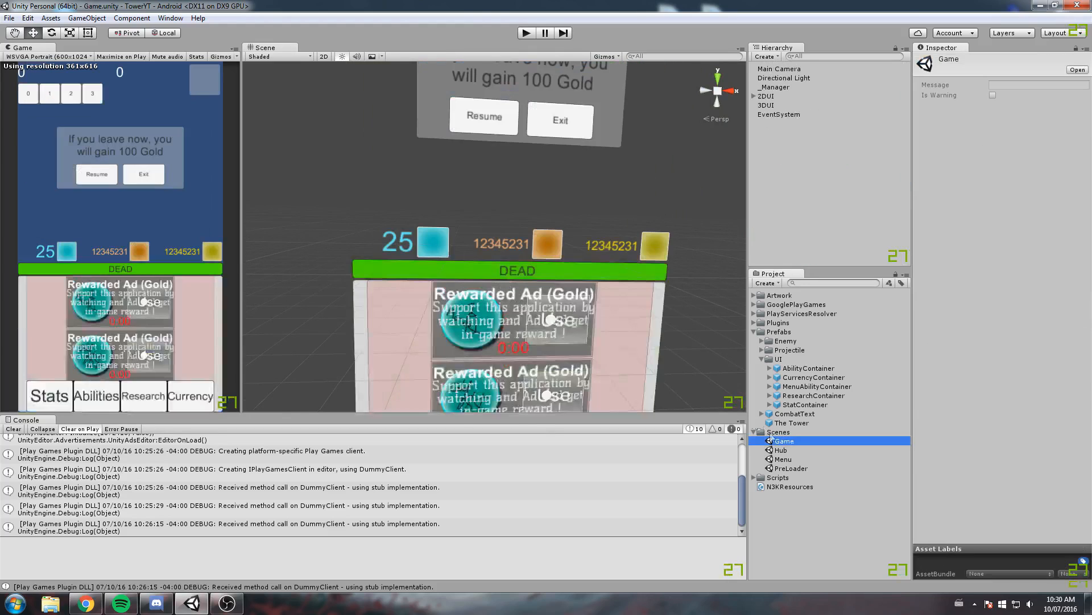
{"action": "left_click", "coordinate": [762, 96]}
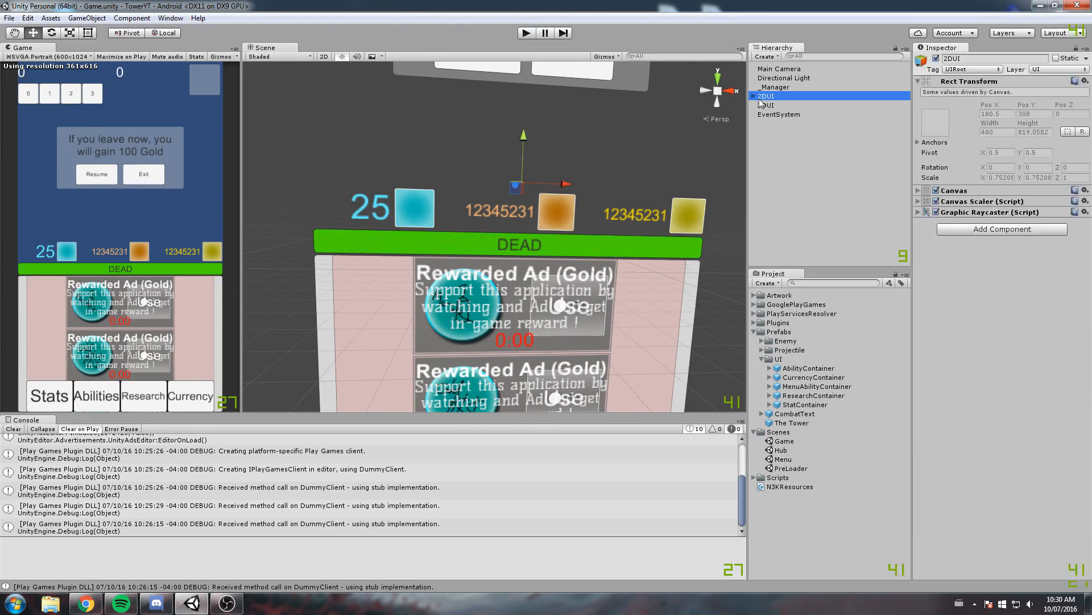
{"action": "left_click", "coordinate": [788, 134]}
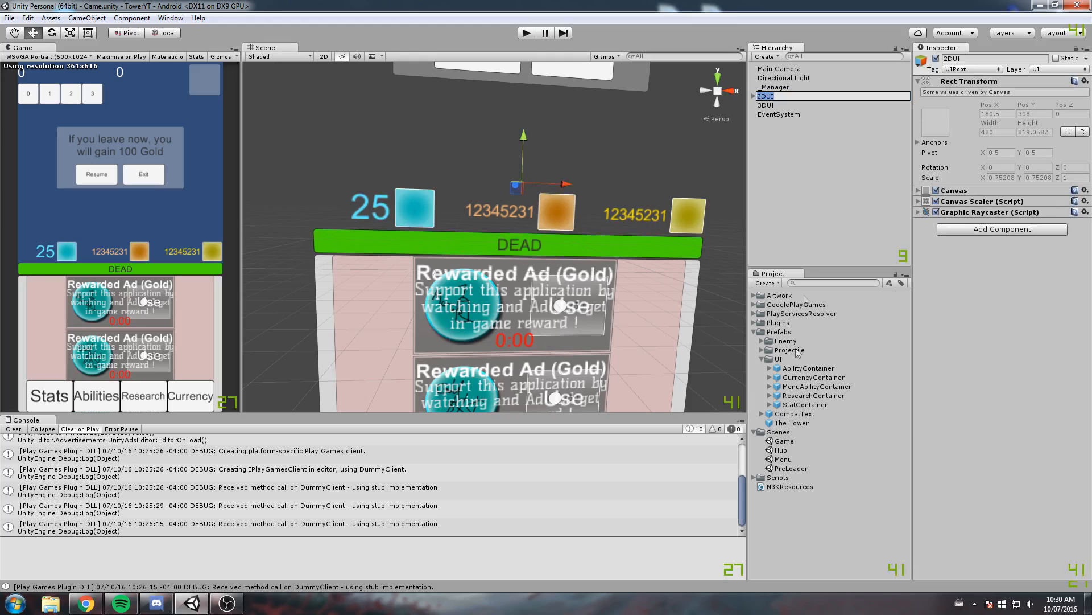
{"action": "left_click", "coordinate": [760, 97]}
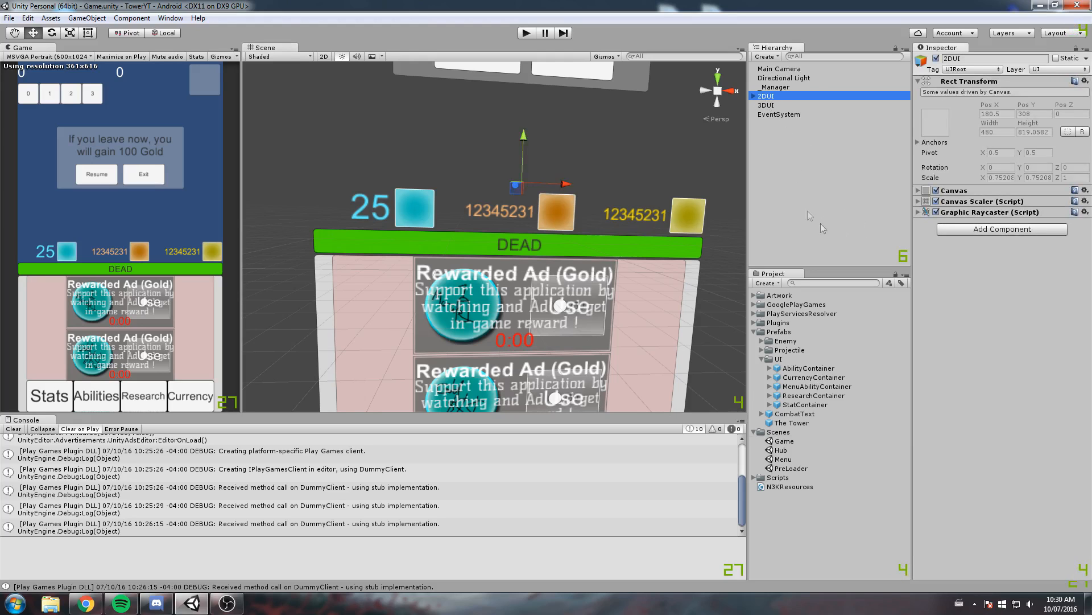
{"action": "left_click", "coordinate": [754, 96]}
{"action": "left_click", "coordinate": [783, 106]}
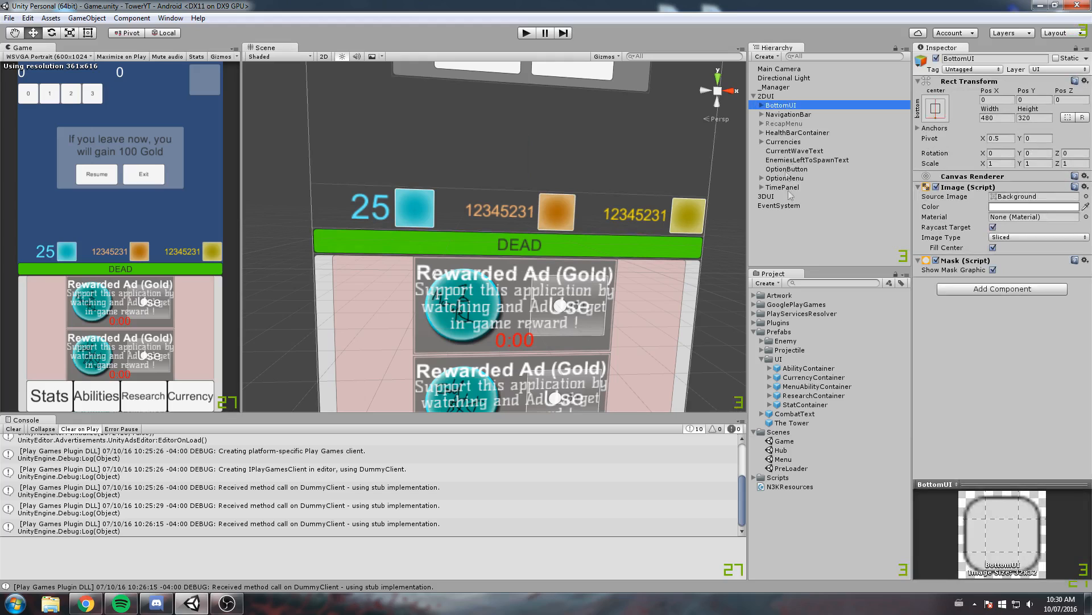
Expand the AbilitiesPanel's AbilitiesList under BottomUI and focus the view on its first AbilityContainer
{"action": "left_click", "coordinate": [762, 105]}
{"action": "left_click", "coordinate": [790, 123]}
{"action": "left_click", "coordinate": [770, 123]}
{"action": "left_click", "coordinate": [811, 142]}
{"action": "left_click", "coordinate": [798, 133]}
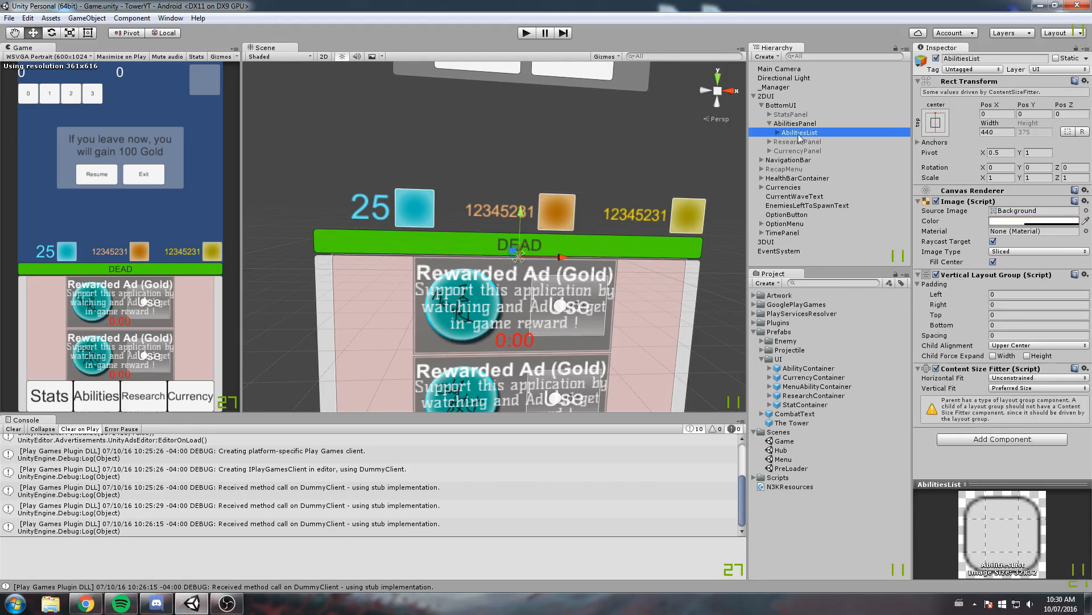
{"action": "left_click", "coordinate": [777, 133]}
{"action": "double_click", "coordinate": [814, 141]}
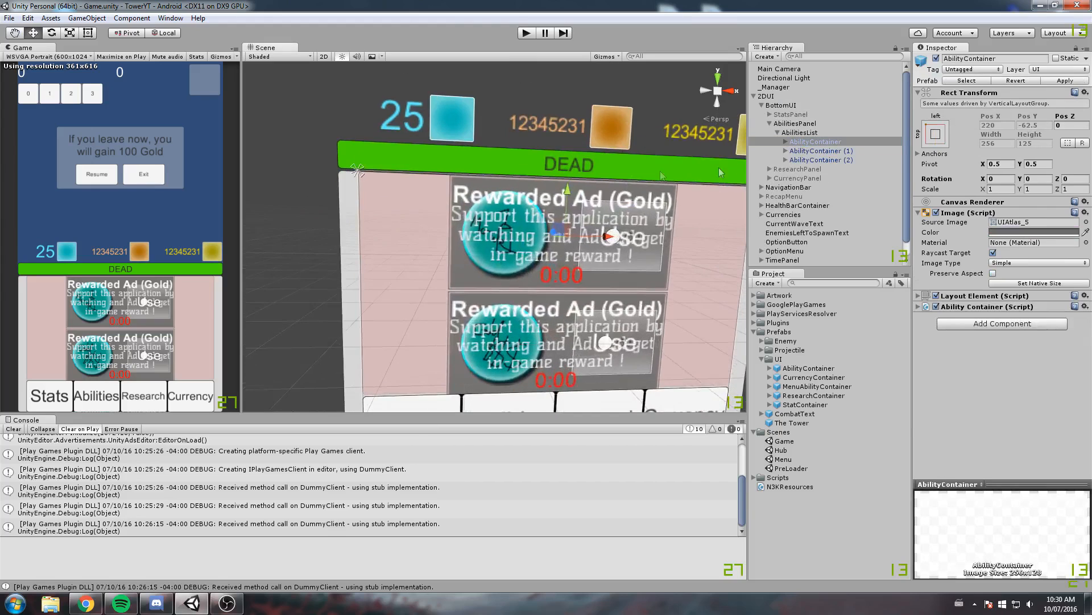
Try widening the AbilitiesList in the AbilitiesPanel to about 533
{"action": "left_click", "coordinate": [799, 133]}
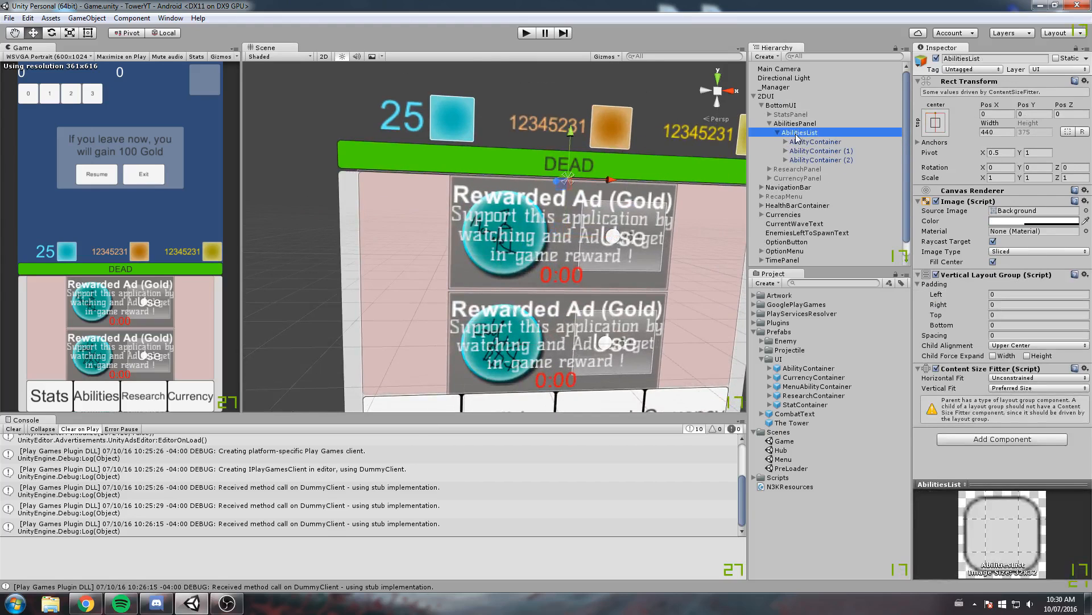
{"action": "left_click", "coordinate": [997, 132]}
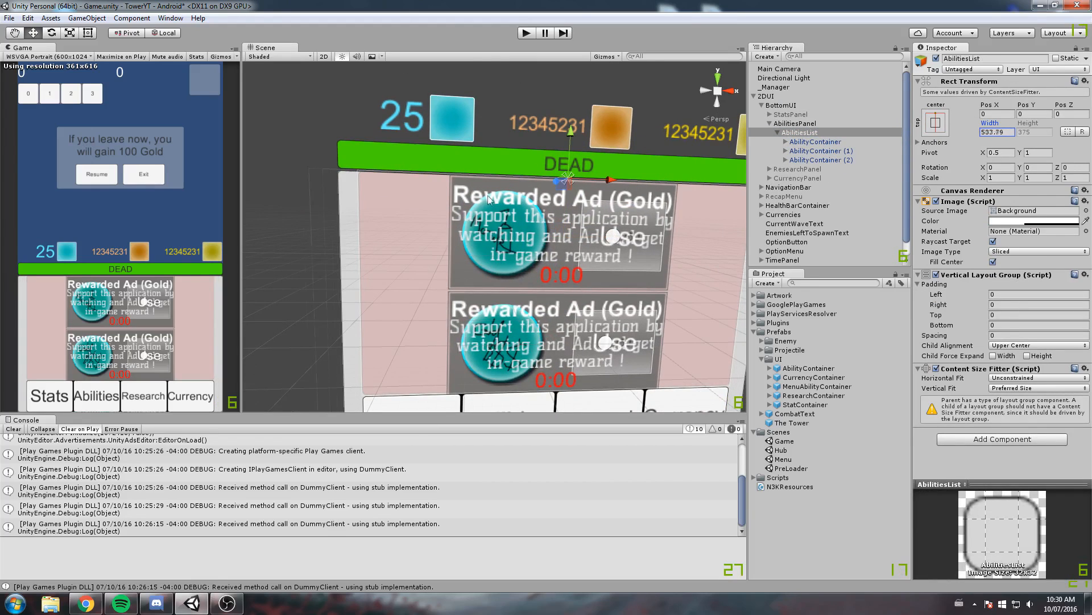
Examine the first AbilityContainer's Layout Element and Ability Container script settings, and toggle its Image off and on to check its background
{"action": "double_click", "coordinate": [815, 141]}
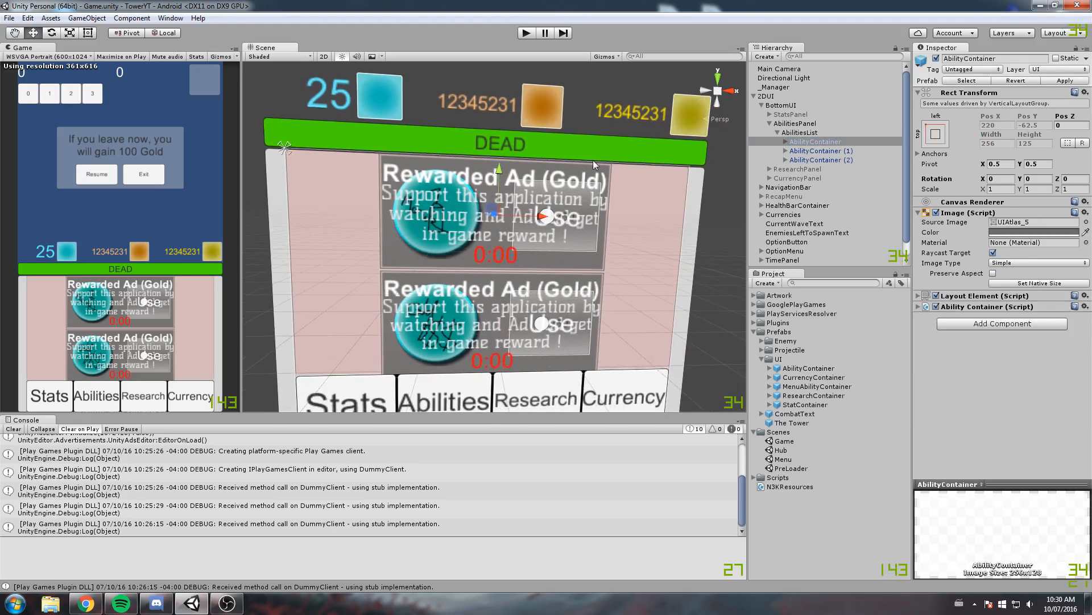
{"action": "left_click", "coordinate": [1028, 310]}
{"action": "left_click", "coordinate": [1003, 297]}
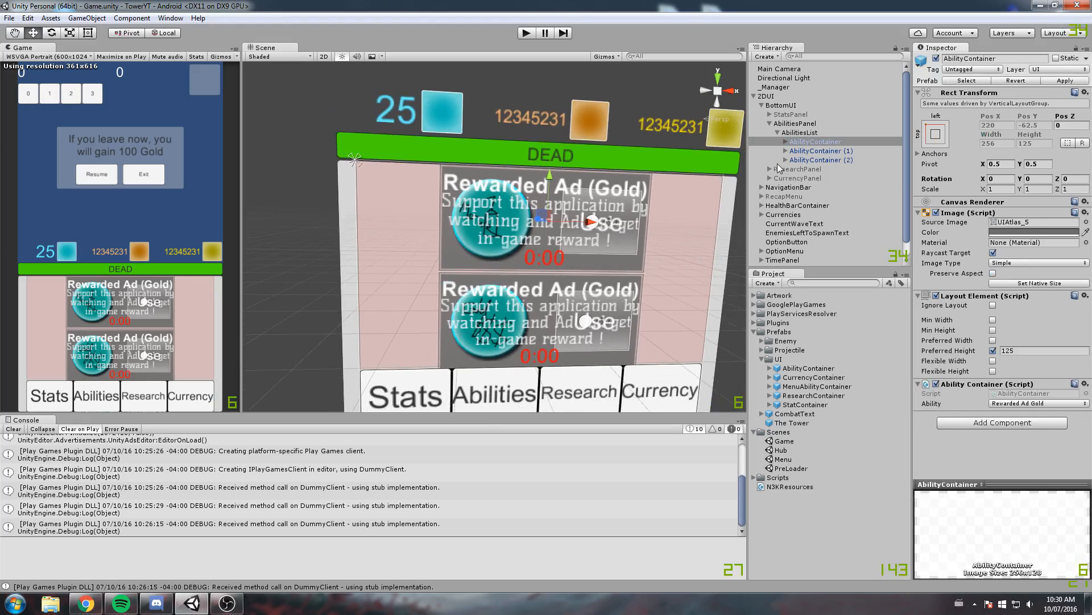
{"action": "left_click", "coordinate": [791, 143]}
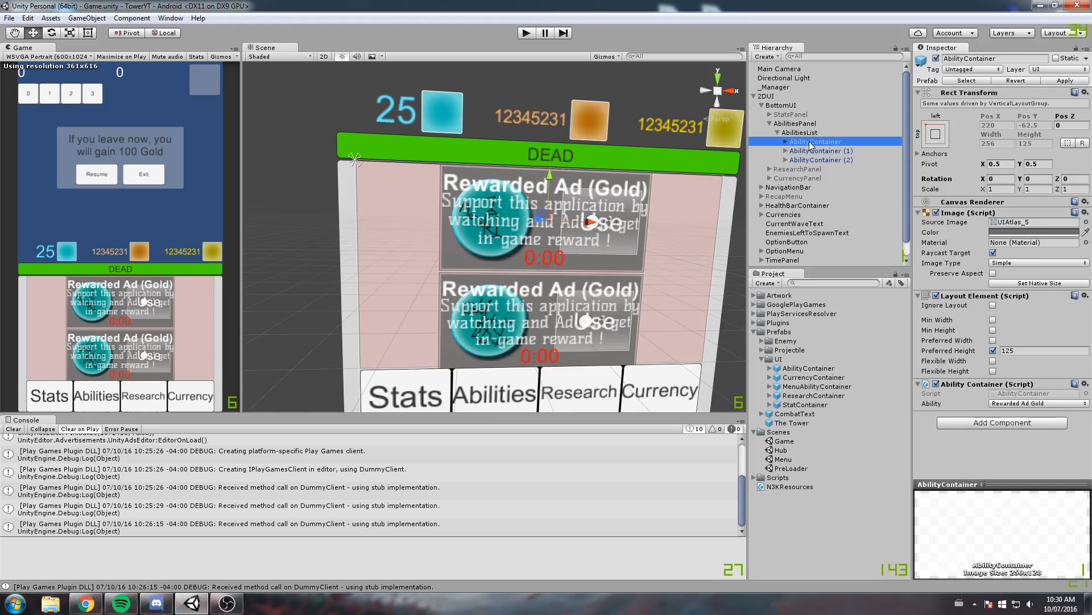
{"action": "left_click", "coordinate": [936, 213]}
{"action": "left_click", "coordinate": [936, 212]}
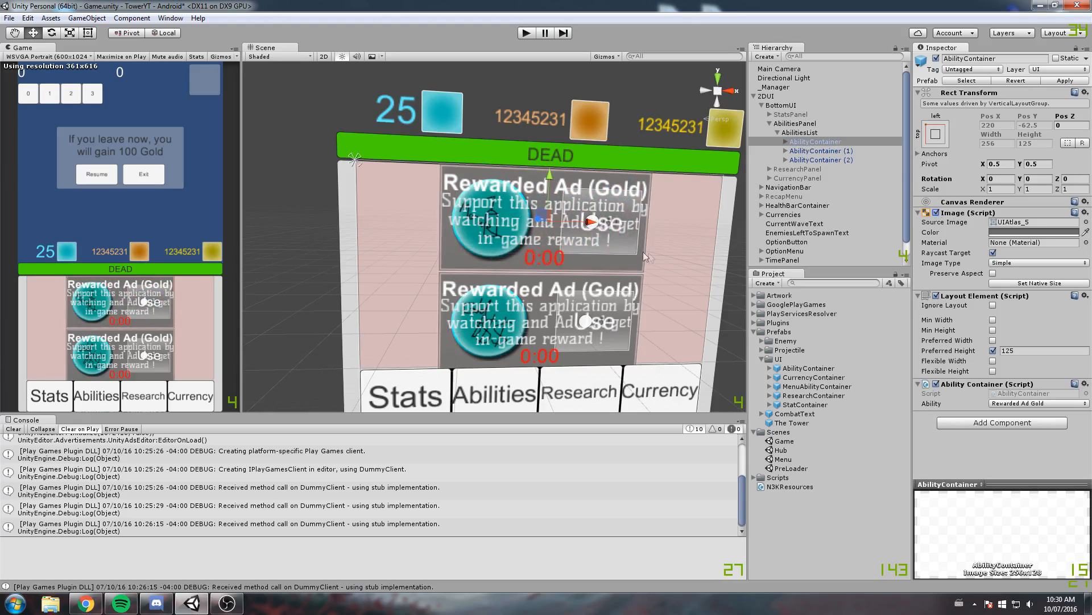
Toggle the AbilitiesList's Image to check its effect, and remove the Image component from the list
{"action": "left_click", "coordinate": [796, 133]}
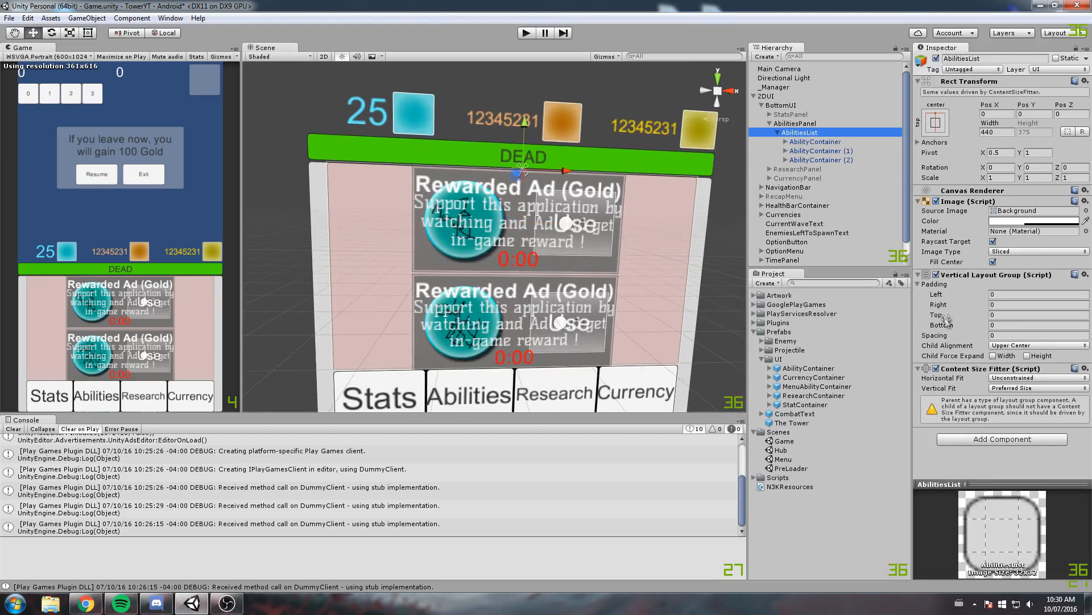
{"action": "middle_click_drag", "start_coordinate": [627, 126], "coordinate": [626, 125]}
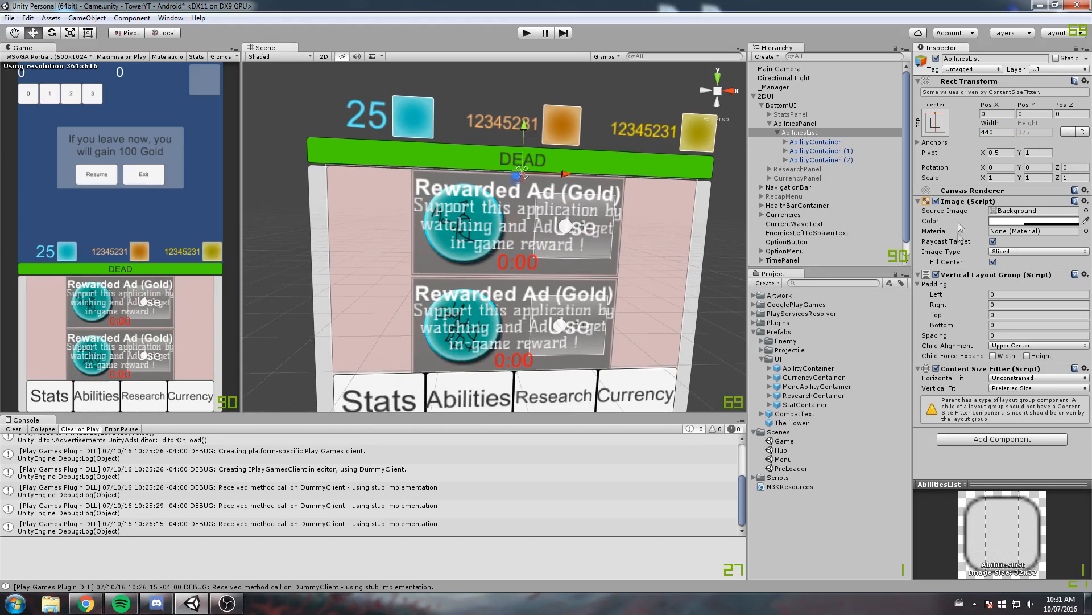
{"action": "left_click", "coordinate": [936, 202]}
{"action": "left_click", "coordinate": [936, 202]}
{"action": "left_click", "coordinate": [936, 201]}
{"action": "left_click", "coordinate": [936, 201]}
{"action": "left_click", "coordinate": [936, 201]}
{"action": "right_click", "coordinate": [966, 206]}
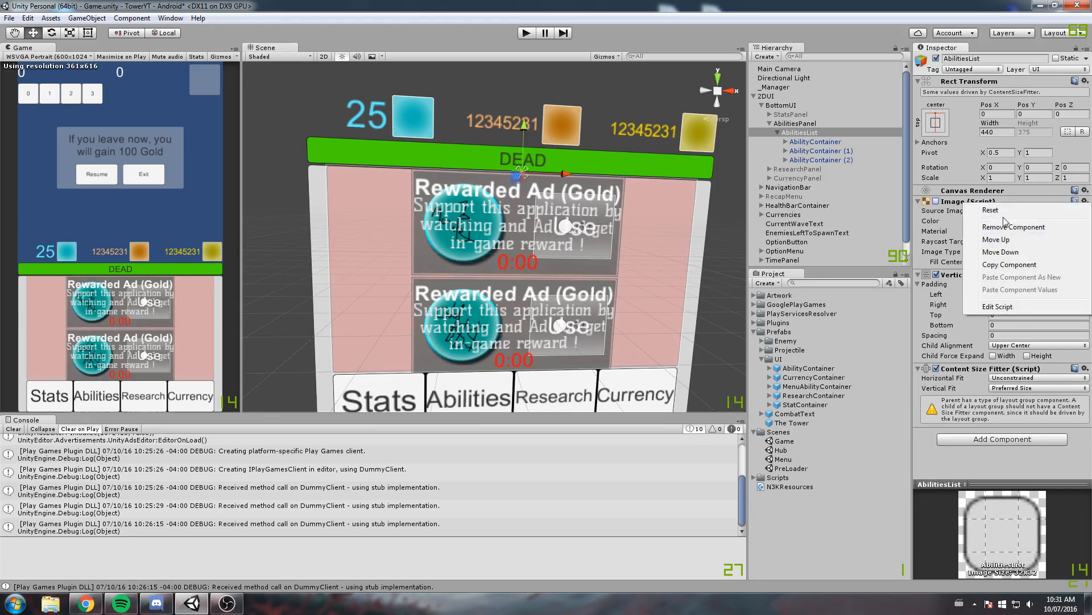
{"action": "left_click", "coordinate": [990, 223]}
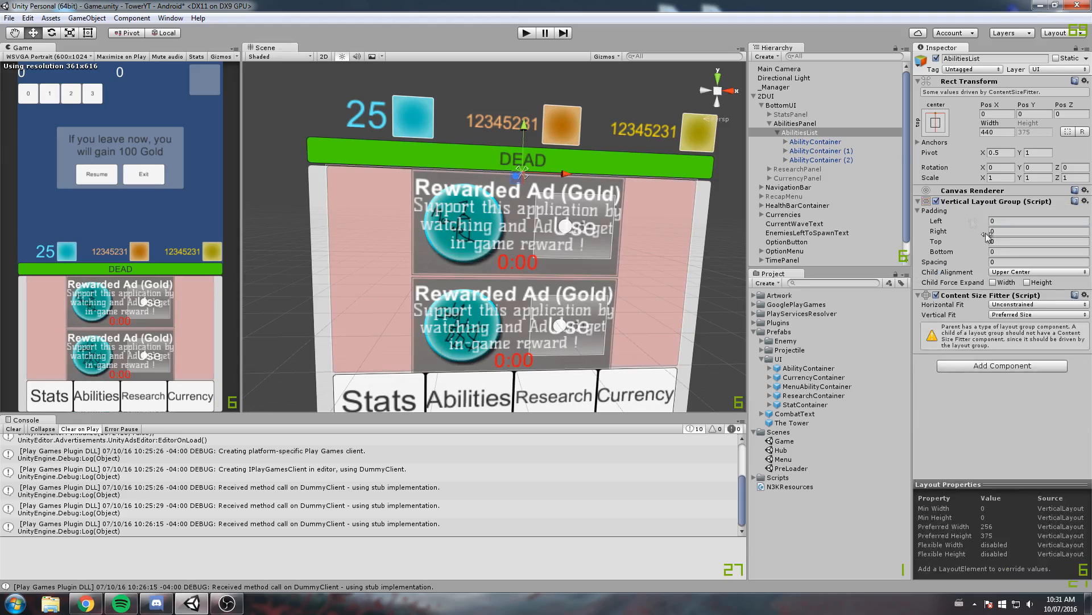
Set the AbilitiesList's Vertical Layout Group to Upper Left child alignment and enable Child Force Expand for Width
{"action": "left_click", "coordinate": [1005, 272]}
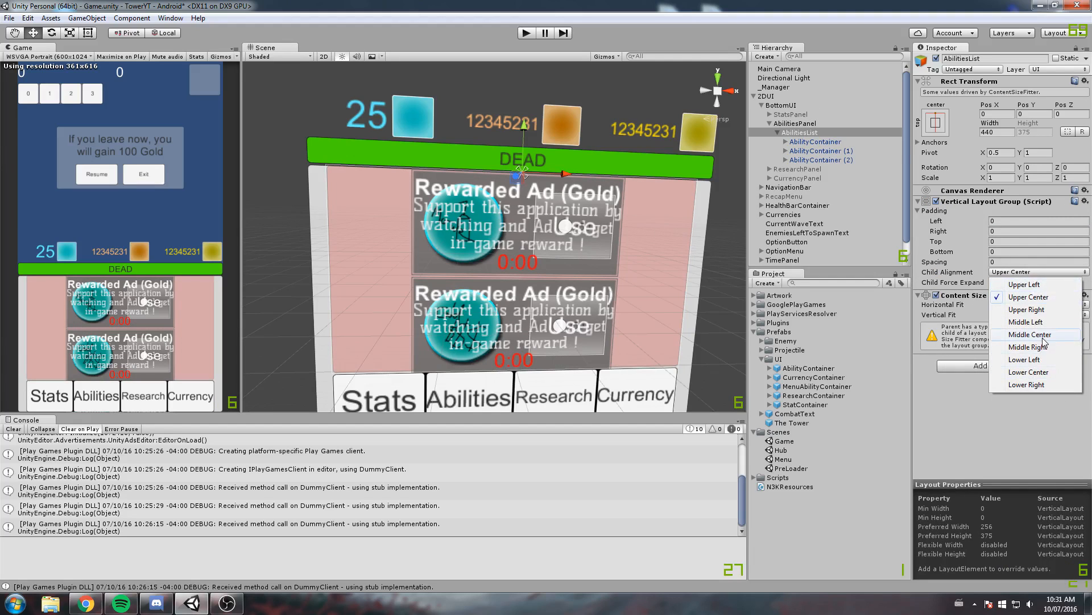
{"action": "left_click", "coordinate": [1043, 321]}
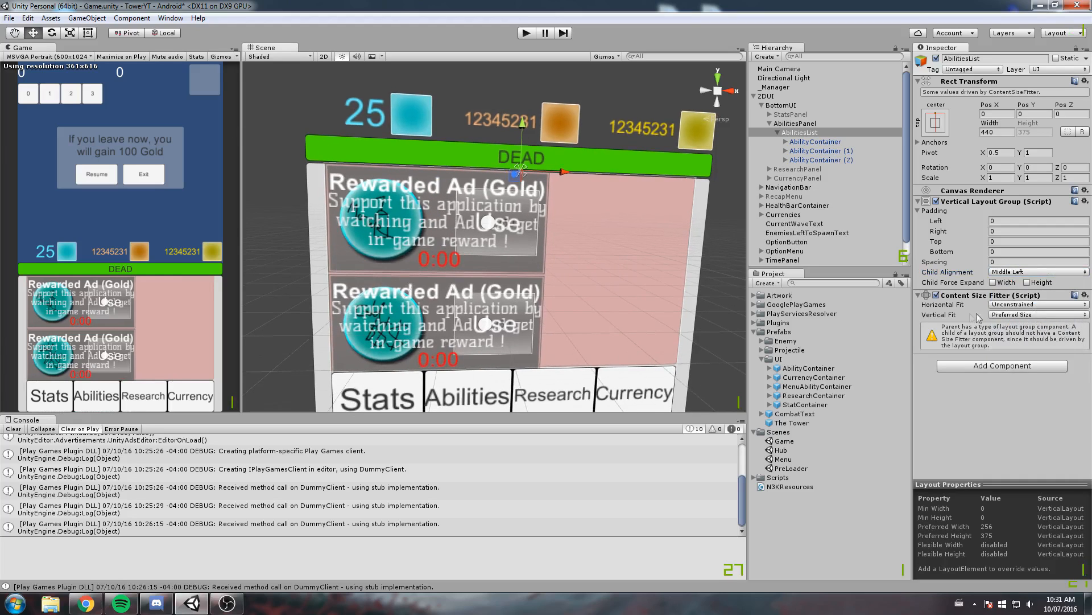
{"action": "left_click", "coordinate": [1020, 273]}
{"action": "left_click", "coordinate": [1013, 283]}
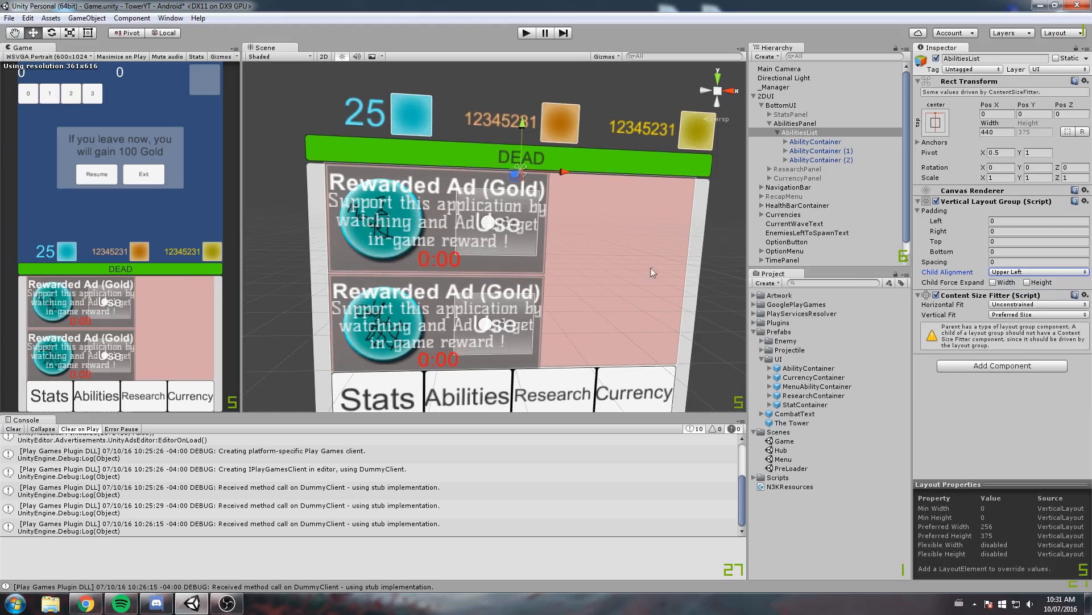
{"action": "left_click", "coordinate": [994, 283]}
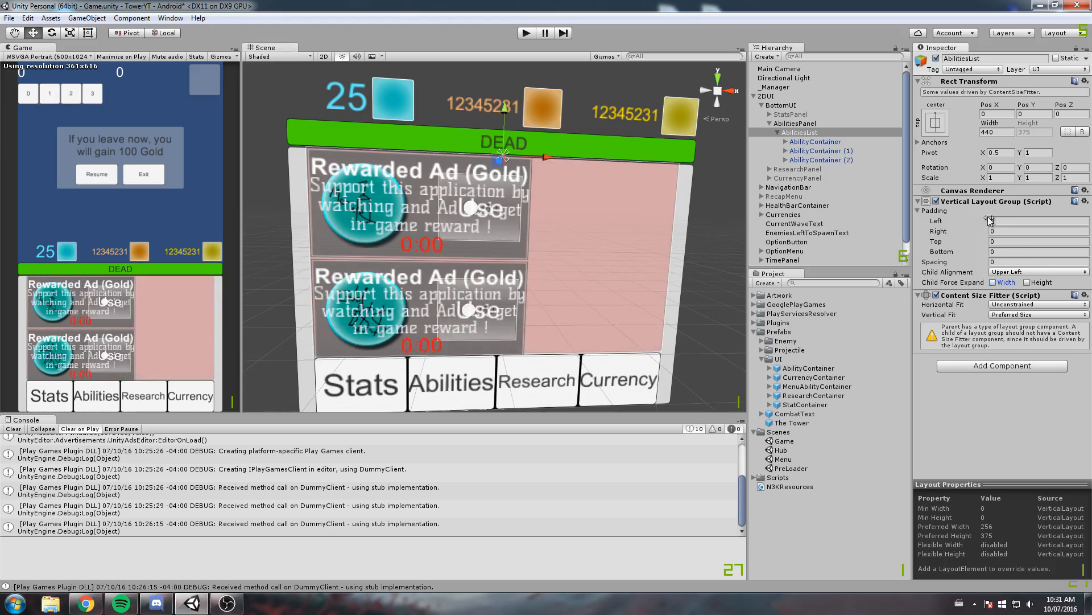
{"action": "left_click", "coordinate": [1011, 206]}
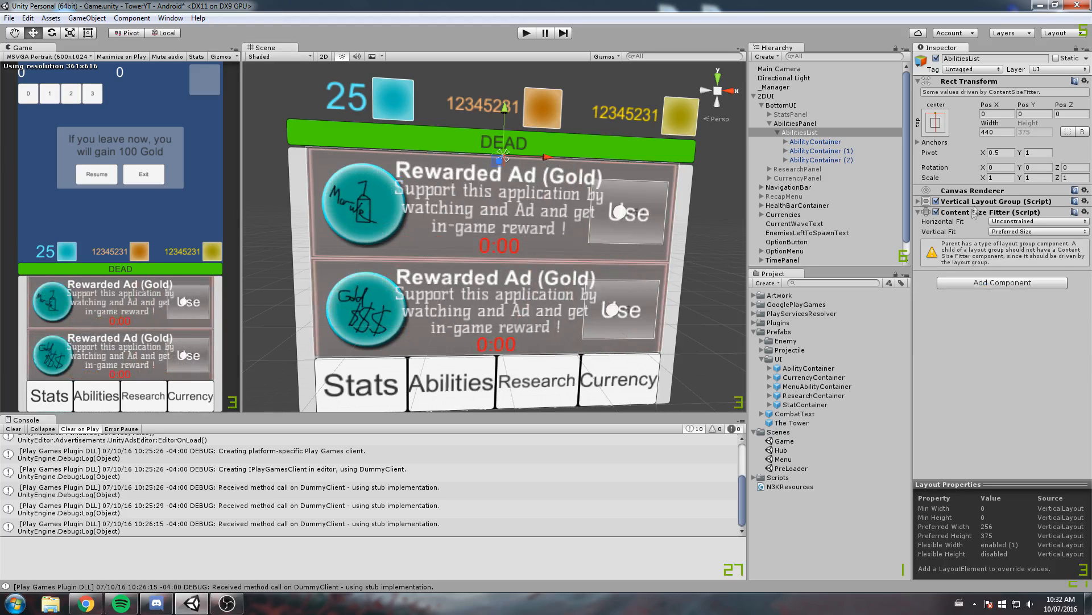
Resize the Icon inside the first AbilityContainer, trying 90 by 90 and settling on a width and height of 80
{"action": "left_click", "coordinate": [825, 142]}
{"action": "middle_click_drag", "start_coordinate": [662, 209], "coordinate": [587, 223]}
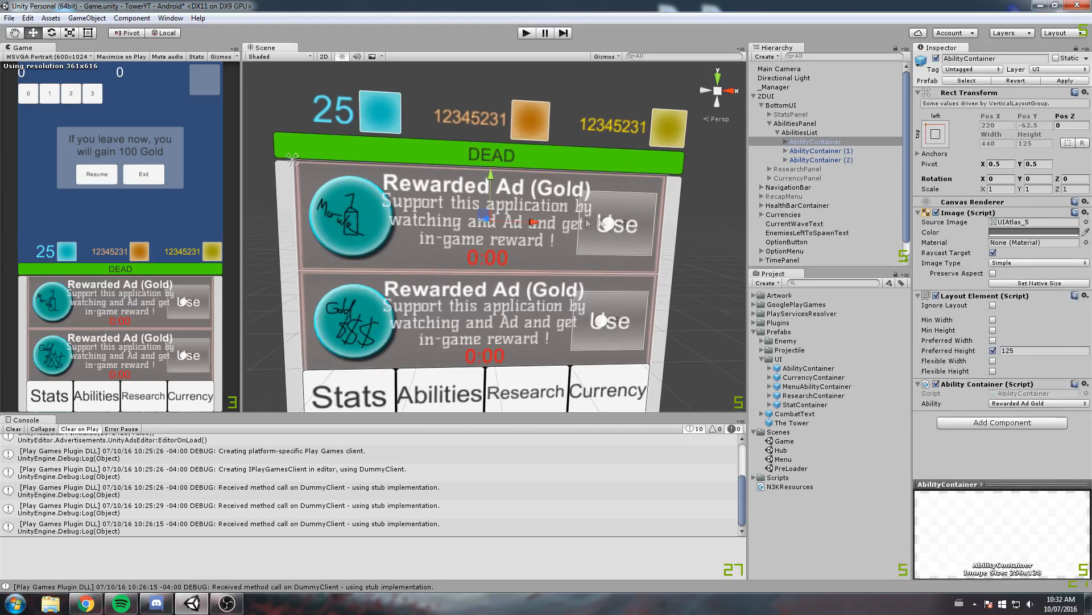
{"action": "scroll", "coordinate": [466, 231], "scroll_direction": "up", "scroll_amount": 3}
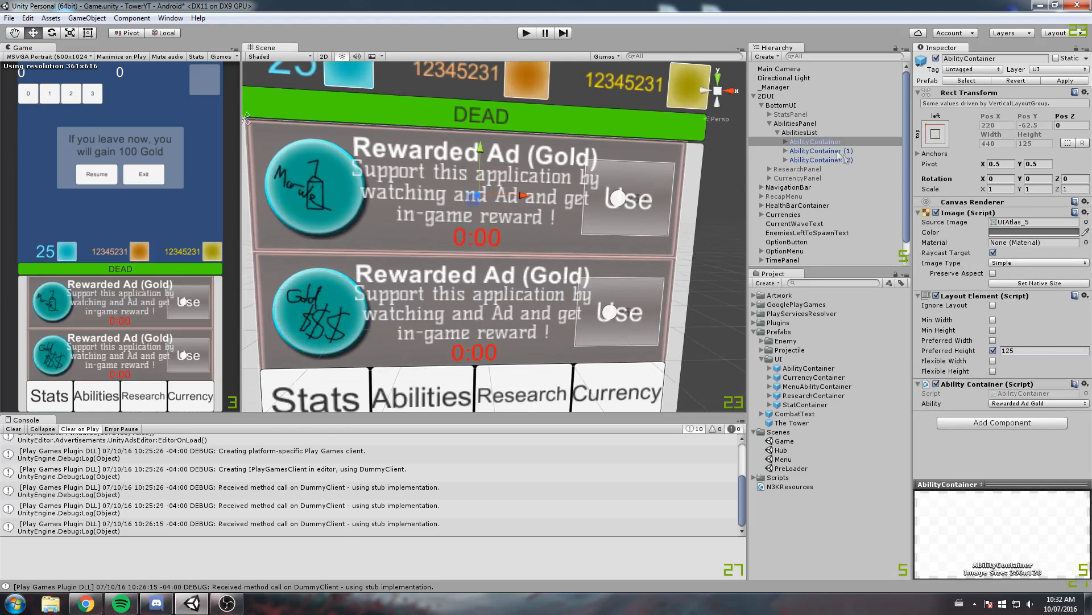
{"action": "left_click", "coordinate": [786, 141]}
{"action": "left_click", "coordinate": [825, 151]}
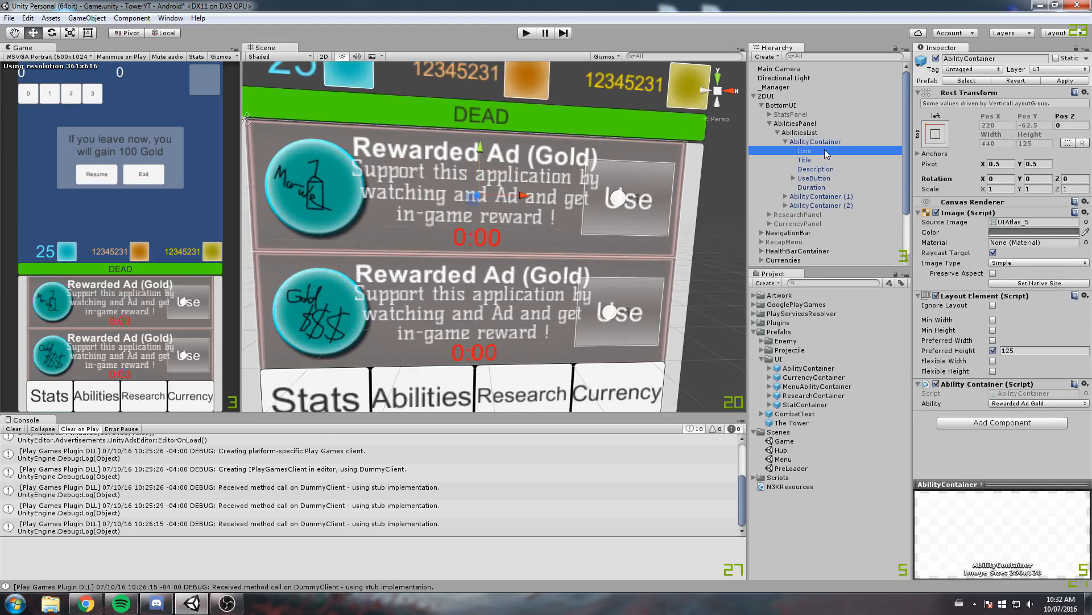
{"action": "middle_click_drag", "start_coordinate": [409, 187], "coordinate": [449, 176]}
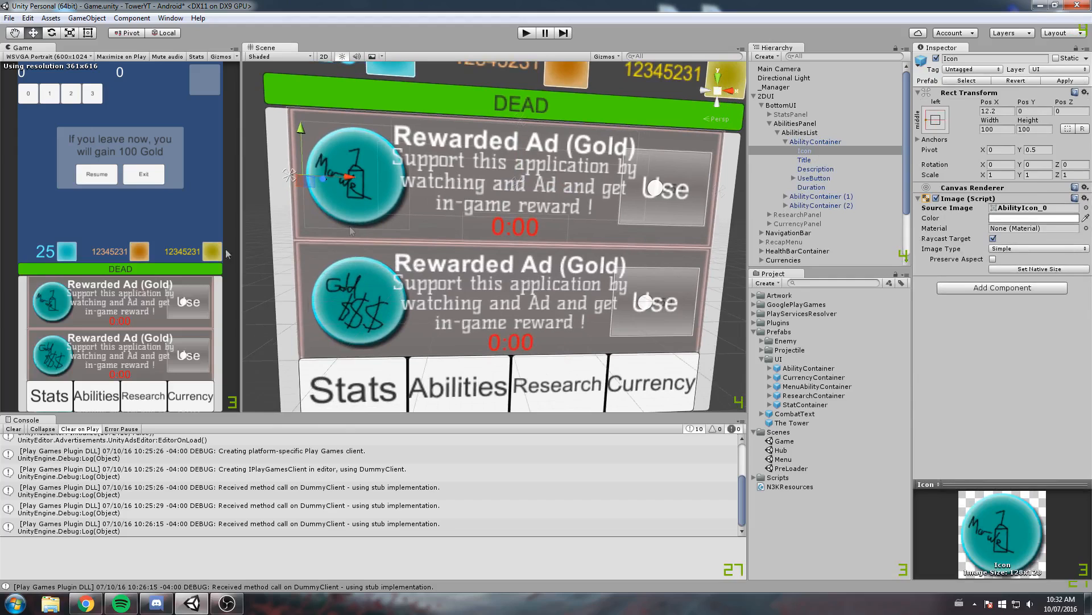
{"action": "left_click", "coordinate": [997, 130]}
{"action": "type", "text": "90"}
{"action": "key", "text": "Tab"}
{"action": "type", "text": "90"}
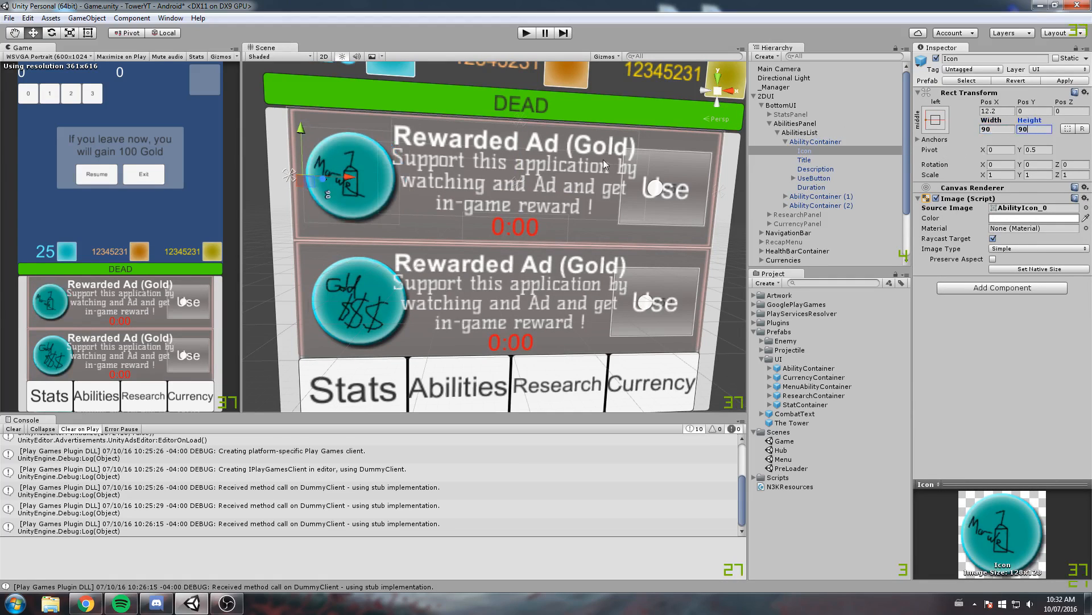
{"action": "scroll", "coordinate": [519, 192], "scroll_direction": "up", "scroll_amount": 2}
{"action": "key", "text": "shift+Tab"}
{"action": "type", "text": "80"}
{"action": "key", "text": "Tab"}
{"action": "type", "text": "80"}
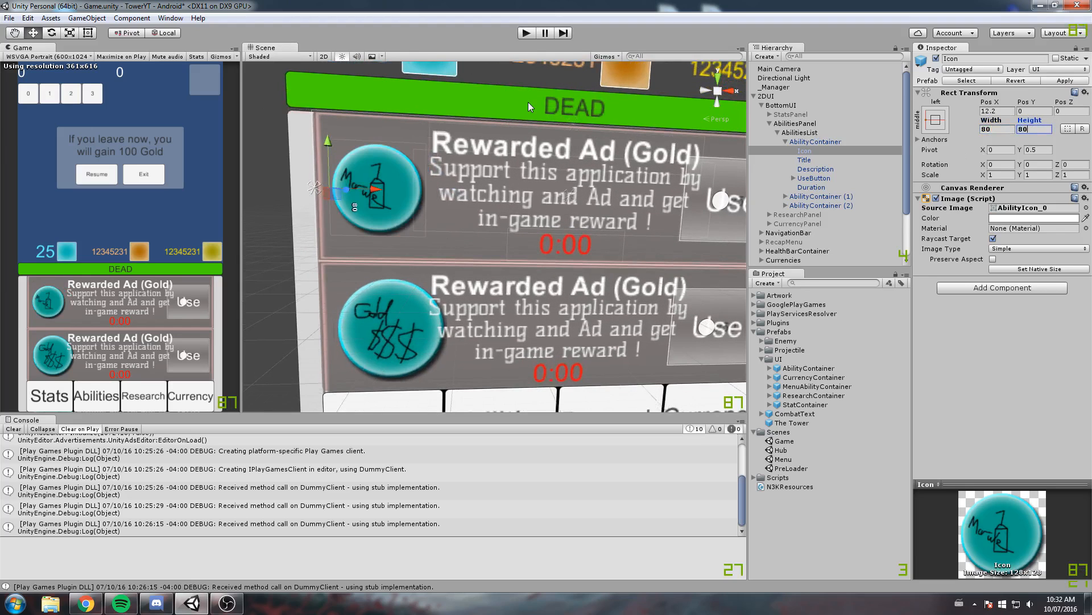
Move the first AbilityContainer's Icon slightly along the horizontal axis to Pos X of about 10.3
{"action": "scroll", "coordinate": [593, 230], "scroll_direction": "up", "scroll_amount": 4}
{"action": "scroll", "coordinate": [467, 203], "scroll_direction": "up", "scroll_amount": 1}
{"action": "left_click_drag", "start_coordinate": [426, 203], "coordinate": [422, 203]}
{"action": "scroll", "coordinate": [434, 200], "scroll_direction": "down", "scroll_amount": 2}
{"action": "scroll", "coordinate": [434, 203], "scroll_direction": "down", "scroll_amount": 1}
Check the Title's text settings, and set the width of the first AbilityContainer's UseButton to 80
{"action": "middle_click_drag", "start_coordinate": [590, 197], "coordinate": [348, 232]}
{"action": "scroll", "coordinate": [349, 232], "scroll_direction": "down", "scroll_amount": 2}
{"action": "scroll", "coordinate": [507, 215], "scroll_direction": "up", "scroll_amount": 1}
{"action": "mouse_move", "coordinate": [506, 215]}
{"action": "middle_mouse_down"}
{"action": "mouse_move", "coordinate": [591, 202]}
{"action": "mouse_move", "coordinate": [494, 198]}
{"action": "middle_mouse_up"}
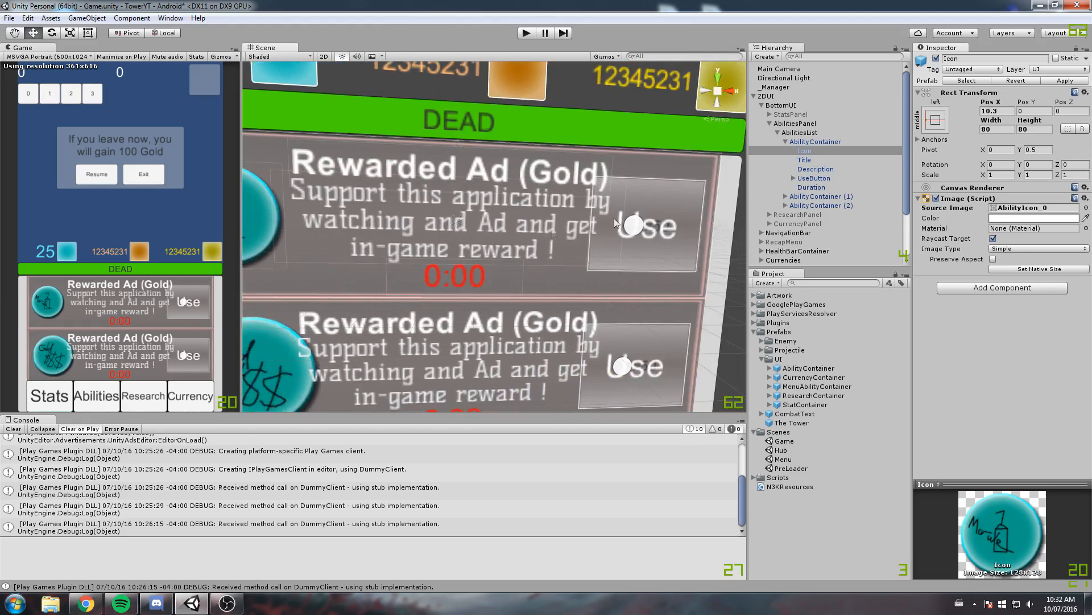
{"action": "left_click", "coordinate": [805, 160]}
{"action": "scroll", "coordinate": [566, 192], "scroll_direction": "down", "scroll_amount": 2}
{"action": "middle_click_drag", "start_coordinate": [587, 185], "coordinate": [564, 178]}
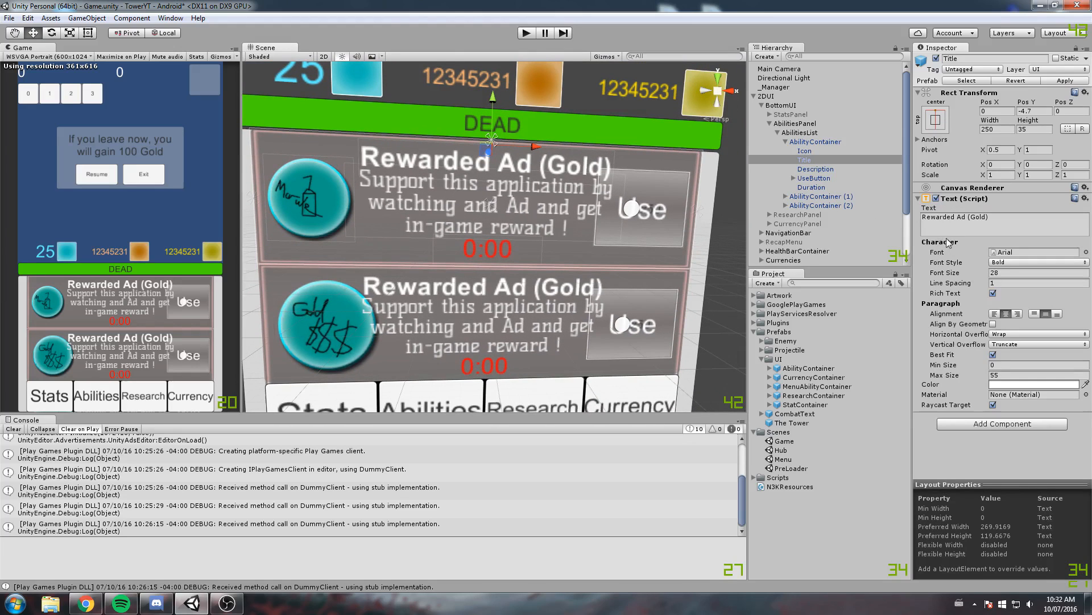
{"action": "double_click", "coordinate": [819, 178]}
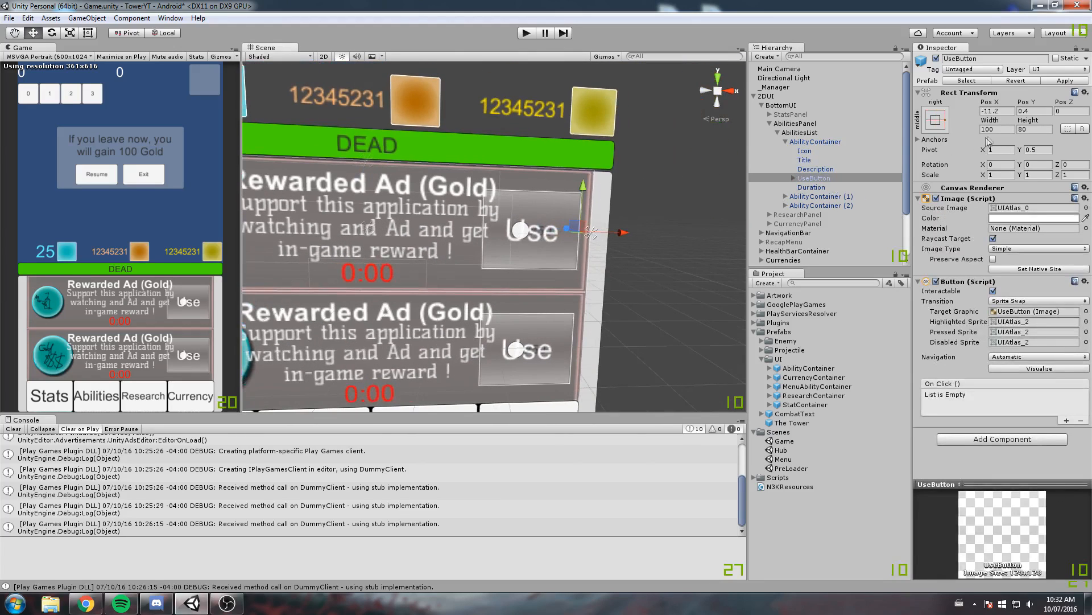
{"action": "type", "text": "80"}
{"action": "middle_click_drag", "start_coordinate": [434, 194], "coordinate": [463, 180]}
{"action": "scroll", "coordinate": [463, 180], "scroll_direction": "up", "scroll_amount": 3}
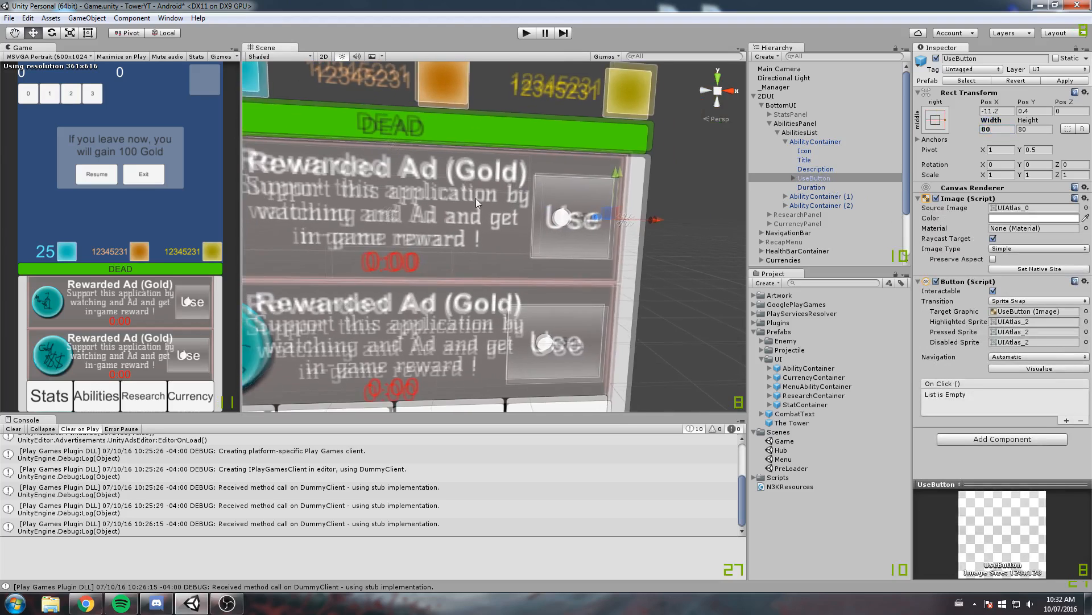
{"action": "left_click", "coordinate": [993, 130]}
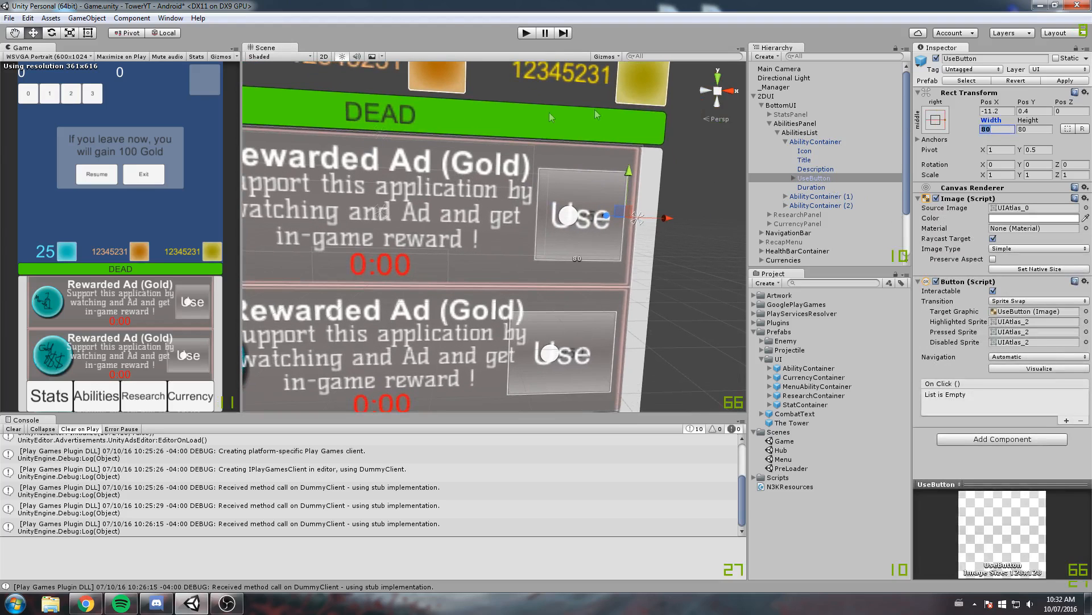
Move the UseButton horizontally to Pos X of about -8.6 and apply the changes to the AbilityContainer prefab
{"action": "middle_click_drag", "start_coordinate": [610, 111], "coordinate": [509, 130]}
{"action": "scroll", "coordinate": [508, 129], "scroll_direction": "up", "scroll_amount": 5}
{"action": "left_click_drag", "start_coordinate": [574, 235], "coordinate": [579, 235]}
{"action": "scroll", "coordinate": [375, 247], "scroll_direction": "down", "scroll_amount": 3}
{"action": "middle_click_drag", "start_coordinate": [375, 247], "coordinate": [520, 259]}
{"action": "scroll", "coordinate": [517, 258], "scroll_direction": "down", "scroll_amount": 2}
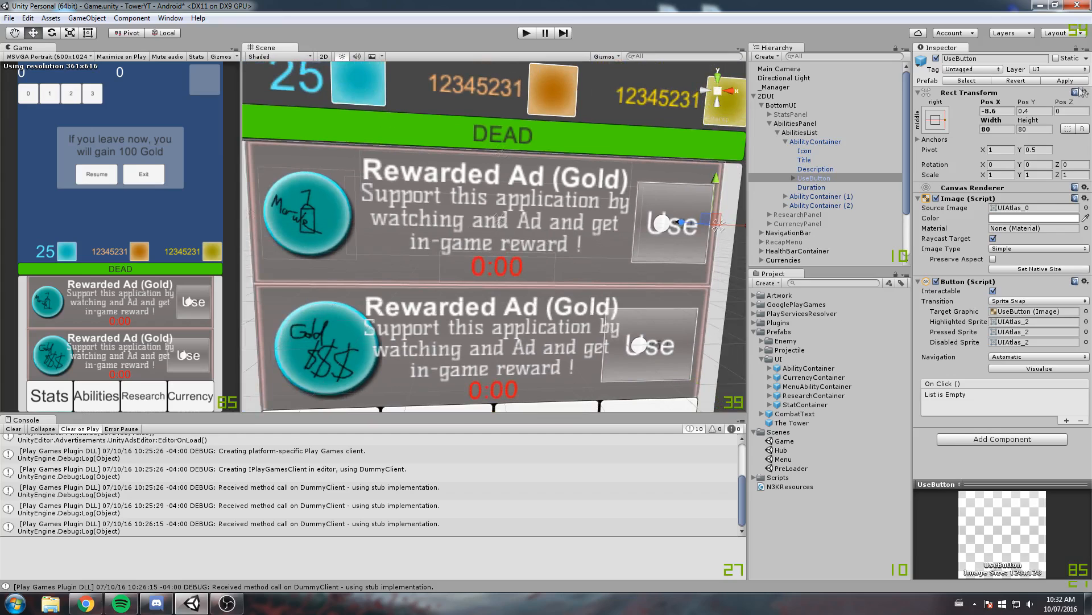
{"action": "scroll", "coordinate": [445, 279], "scroll_direction": "down", "scroll_amount": 3}
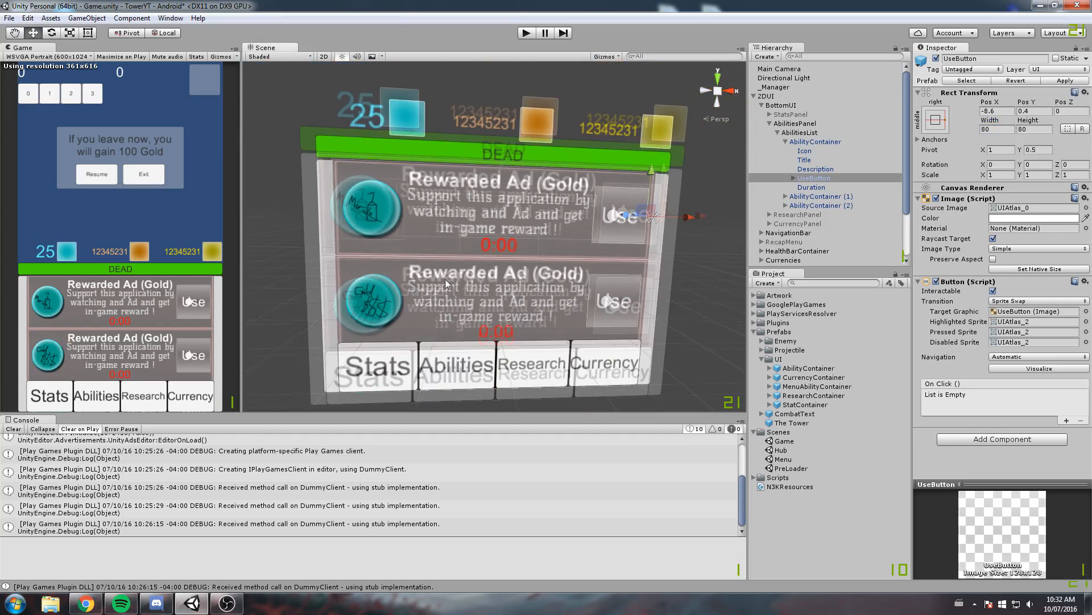
{"action": "scroll", "coordinate": [445, 279], "scroll_direction": "down", "scroll_amount": 2}
Open the Hub scene, saving the Game scene's changes, and check the rewarded ad containers there
{"action": "double_click", "coordinate": [782, 449]}
{"action": "left_click", "coordinate": [535, 330]}
{"action": "scroll", "coordinate": [534, 332], "scroll_direction": "up", "scroll_amount": 5}
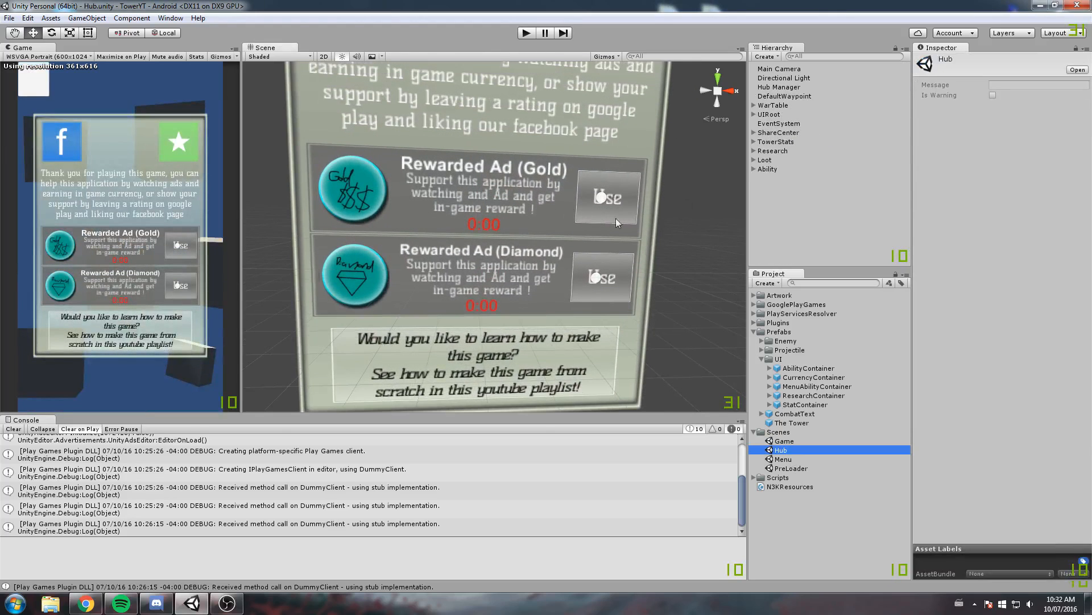
Reopen the Game scene and look over the resized ability containers in the bottom interface
{"action": "double_click", "coordinate": [795, 442]}
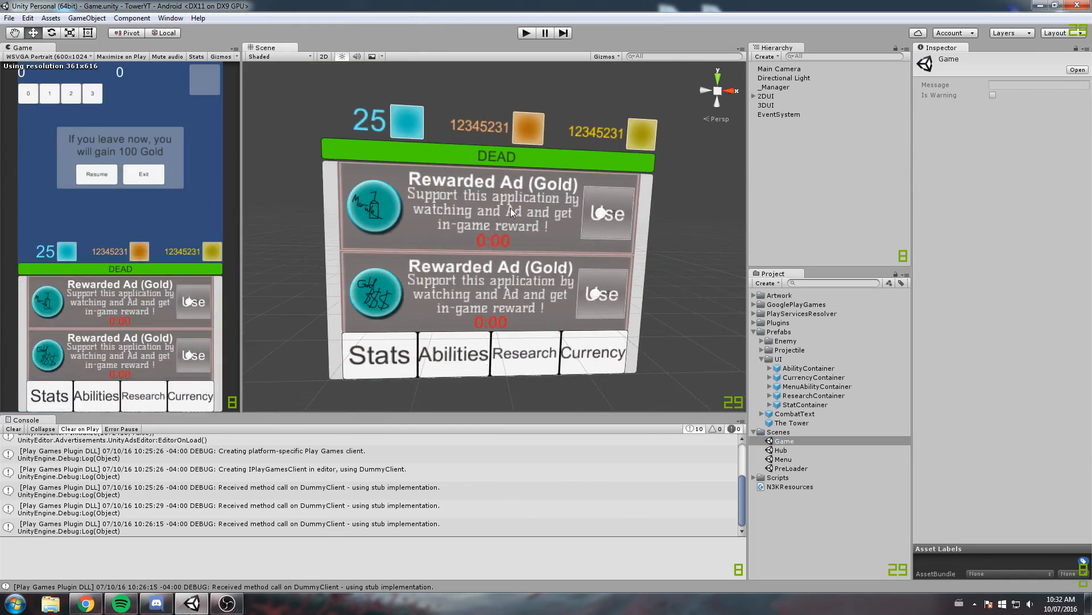
{"action": "scroll", "coordinate": [506, 236], "scroll_direction": "down", "scroll_amount": 3}
{"action": "middle_click_drag", "start_coordinate": [521, 231], "coordinate": [501, 270]}
{"action": "scroll", "coordinate": [500, 271], "scroll_direction": "up", "scroll_amount": 8}
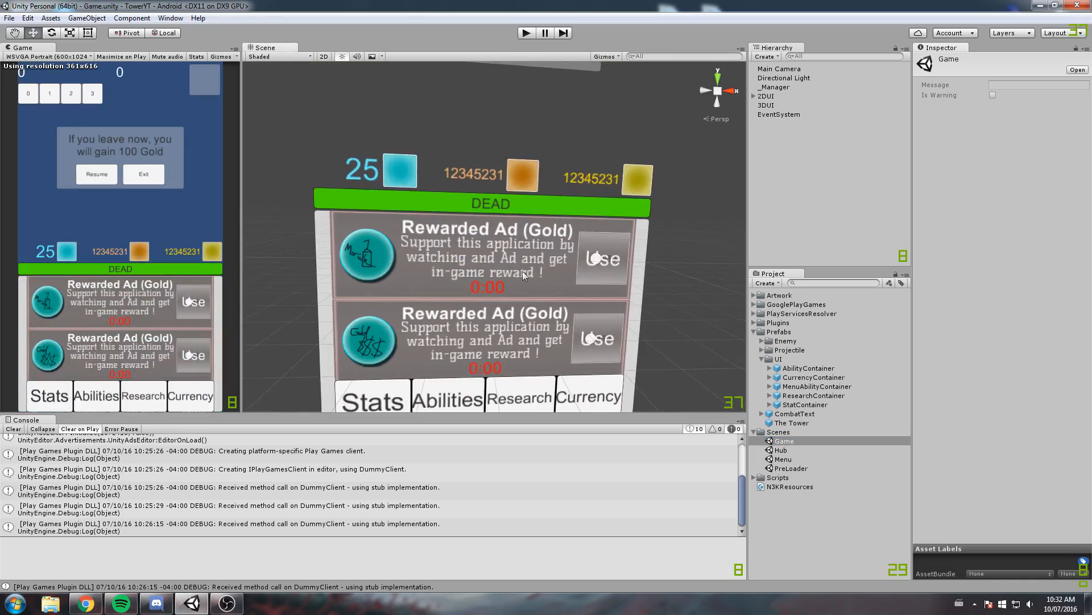
{"action": "middle_click_drag", "start_coordinate": [638, 163], "coordinate": [625, 169]}
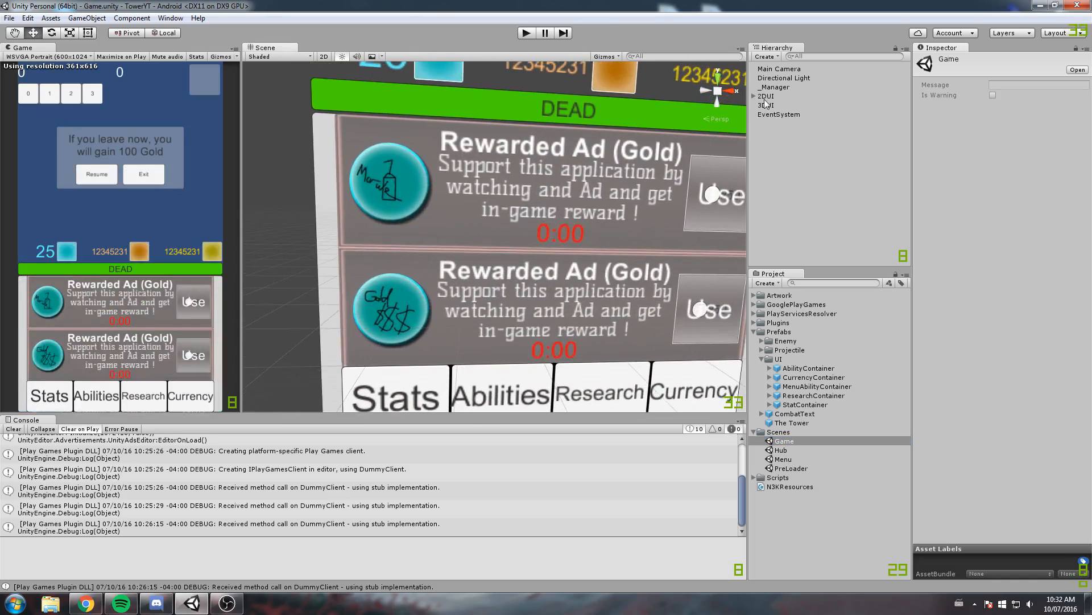
Under 2DUI's BottomUI, deactivate the AbilitiesPanel and activate the ResearchPanel
{"action": "left_click", "coordinate": [754, 96]}
{"action": "scroll", "coordinate": [475, 241], "scroll_direction": "down", "scroll_amount": 5}
{"action": "middle_click_drag", "start_coordinate": [475, 242], "coordinate": [459, 234]}
{"action": "scroll", "coordinate": [459, 235], "scroll_direction": "up", "scroll_amount": 1}
{"action": "scroll", "coordinate": [459, 236], "scroll_direction": "up", "scroll_amount": 1}
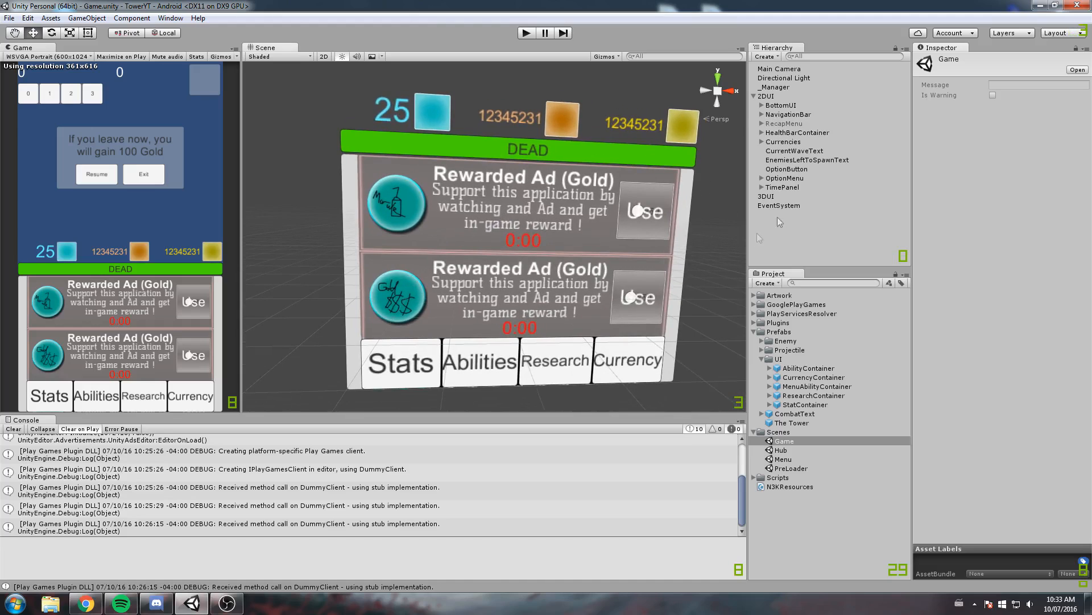
{"action": "left_click", "coordinate": [763, 106]}
{"action": "left_click", "coordinate": [795, 123]}
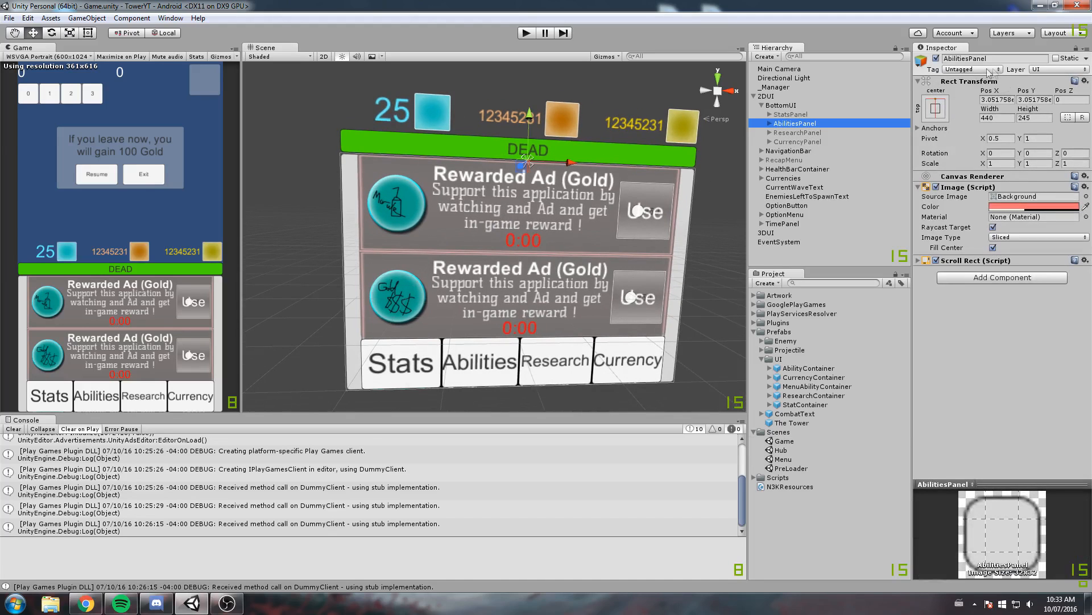
{"action": "left_click", "coordinate": [936, 58]}
{"action": "left_click", "coordinate": [797, 132]}
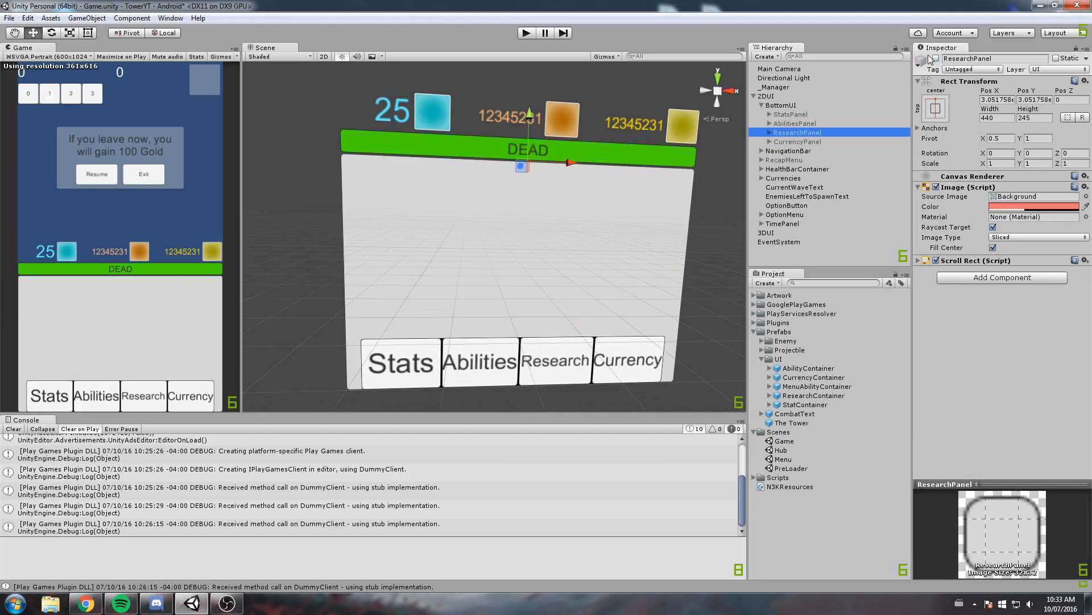
{"action": "left_click", "coordinate": [936, 58]}
Expand the ResearchPanel's ResearchList and select its ResearchContainer to inspect its layout settings
{"action": "scroll", "coordinate": [551, 226], "scroll_direction": "up", "scroll_amount": 2}
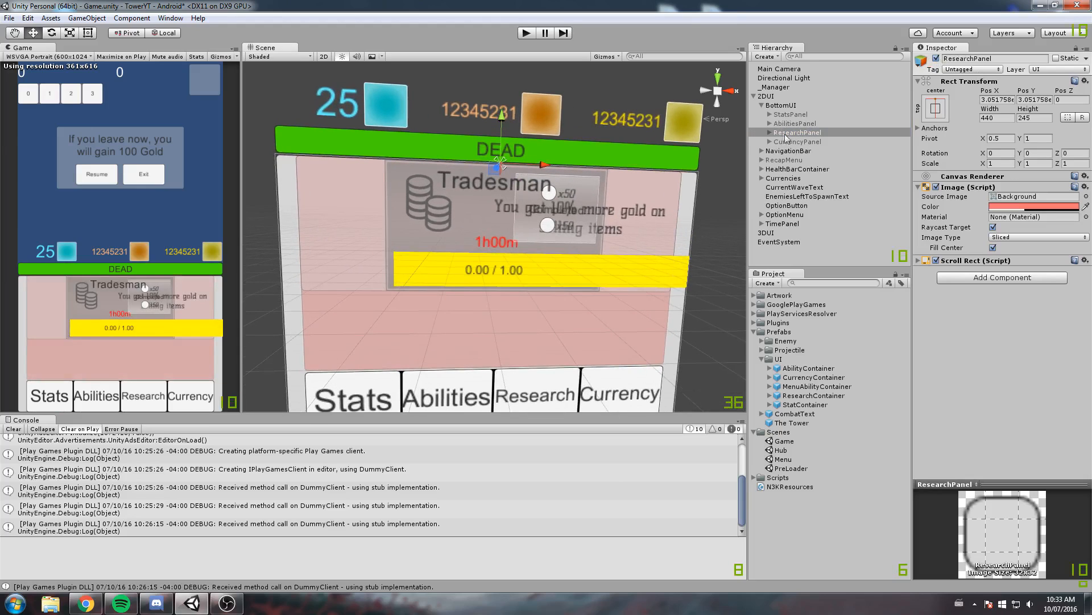
{"action": "left_click", "coordinate": [771, 133]}
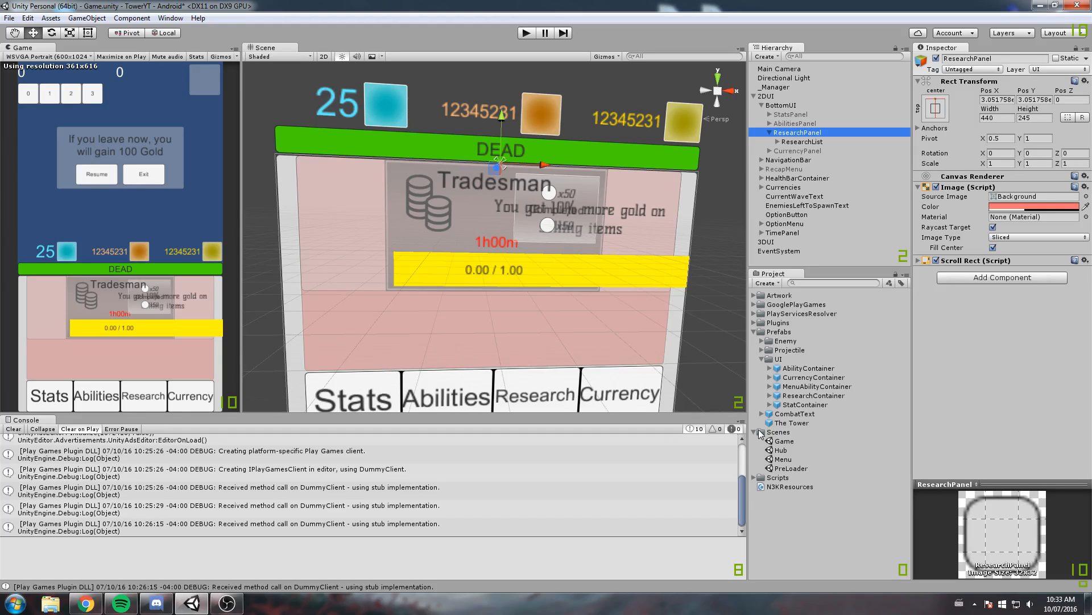
{"action": "left_click", "coordinate": [1080, 80]}
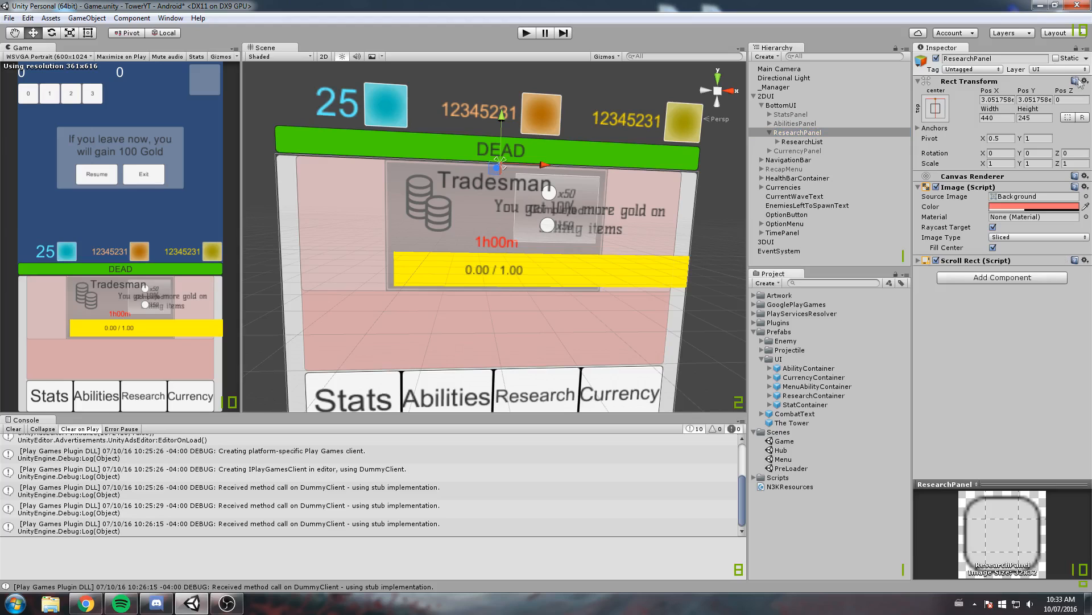
{"action": "left_click", "coordinate": [820, 142]}
{"action": "left_click", "coordinate": [778, 141]}
{"action": "left_click", "coordinate": [813, 157]}
{"action": "left_click", "coordinate": [815, 151]}
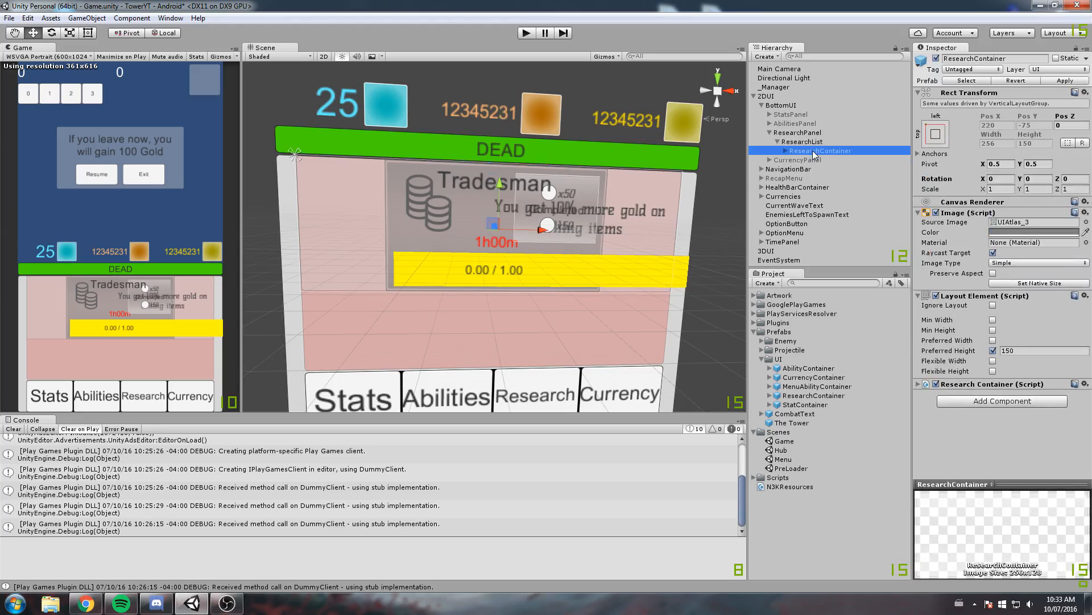
Save the Game scene's changes, open the Hub scene, and select its UIRoot
{"action": "double_click", "coordinate": [784, 441]}
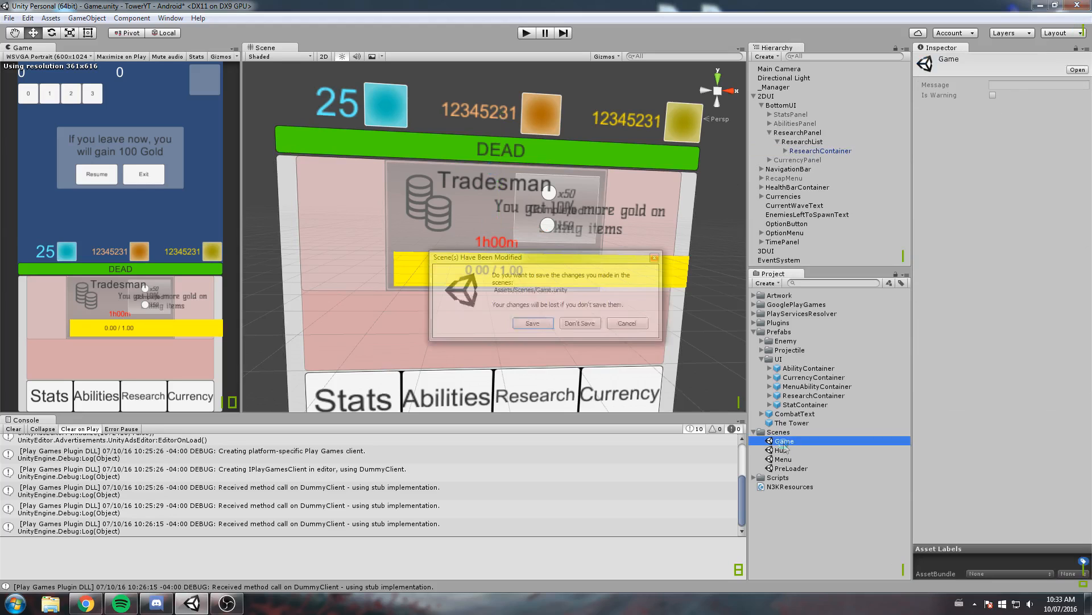
{"action": "left_click", "coordinate": [533, 324]}
{"action": "double_click", "coordinate": [782, 450]}
{"action": "middle_click_drag", "start_coordinate": [493, 259], "coordinate": [475, 387]}
{"action": "scroll", "coordinate": [475, 387], "scroll_direction": "down", "scroll_amount": 5}
{"action": "double_click", "coordinate": [765, 123]}
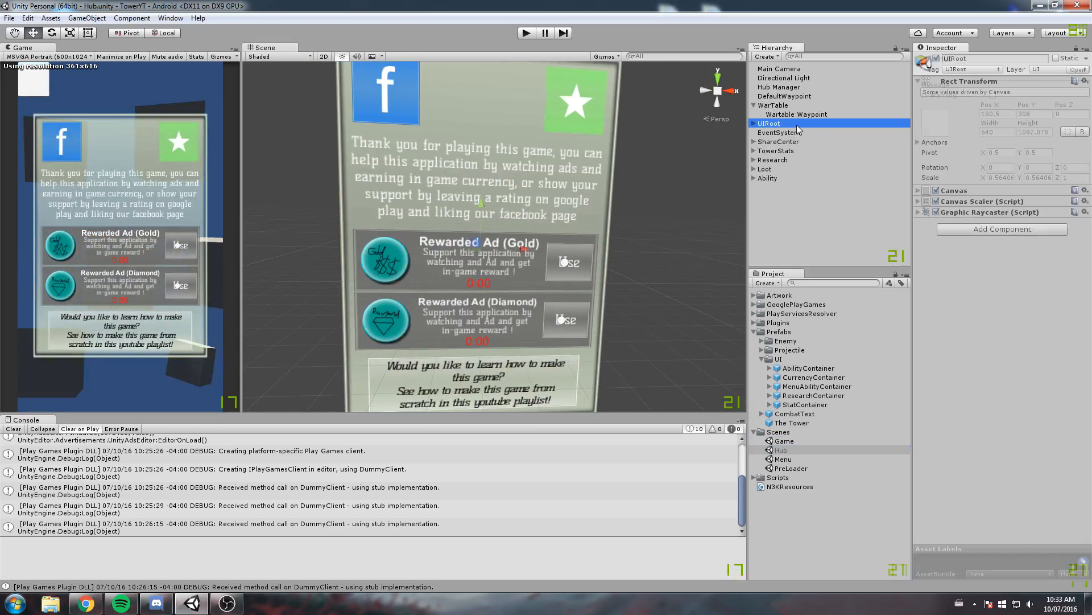
Expand the Hub scene's UIRoot and inspect the Canvas Group settings of its child menus
{"action": "left_click", "coordinate": [754, 123]}
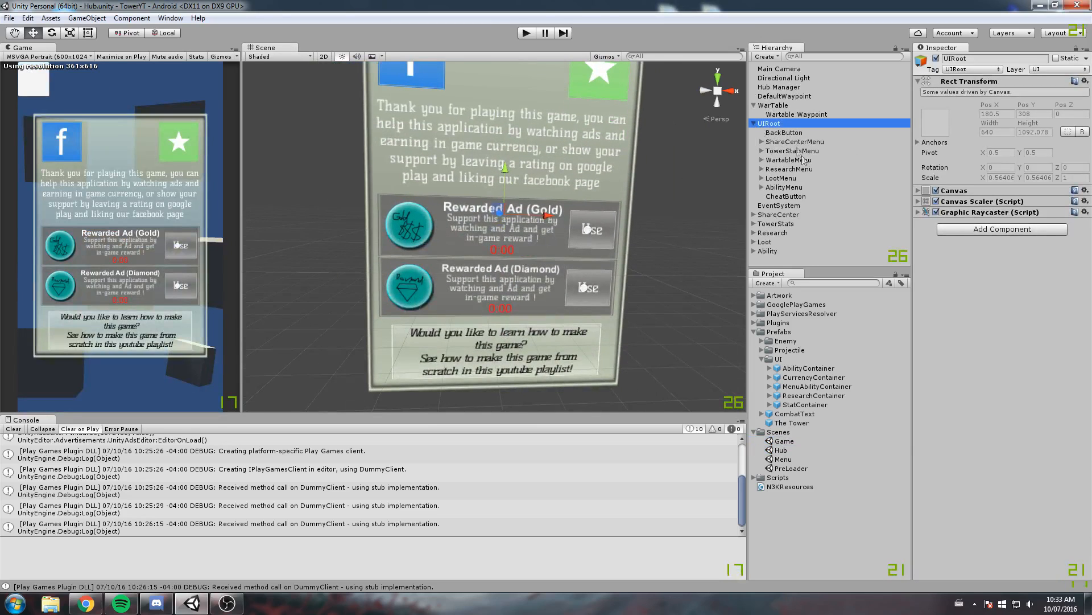
{"action": "left_click", "coordinate": [790, 151]}
{"action": "left_click", "coordinate": [805, 142]}
{"action": "left_click", "coordinate": [804, 151]}
{"action": "left_click", "coordinate": [804, 143]}
{"action": "left_click", "coordinate": [804, 149]}
{"action": "left_click", "coordinate": [804, 143]}
{"action": "left_click", "coordinate": [803, 152]}
{"action": "left_click", "coordinate": [802, 161]}
{"action": "left_click", "coordinate": [802, 169]}
{"action": "left_click", "coordinate": [802, 178]}
{"action": "left_click", "coordinate": [798, 170]}
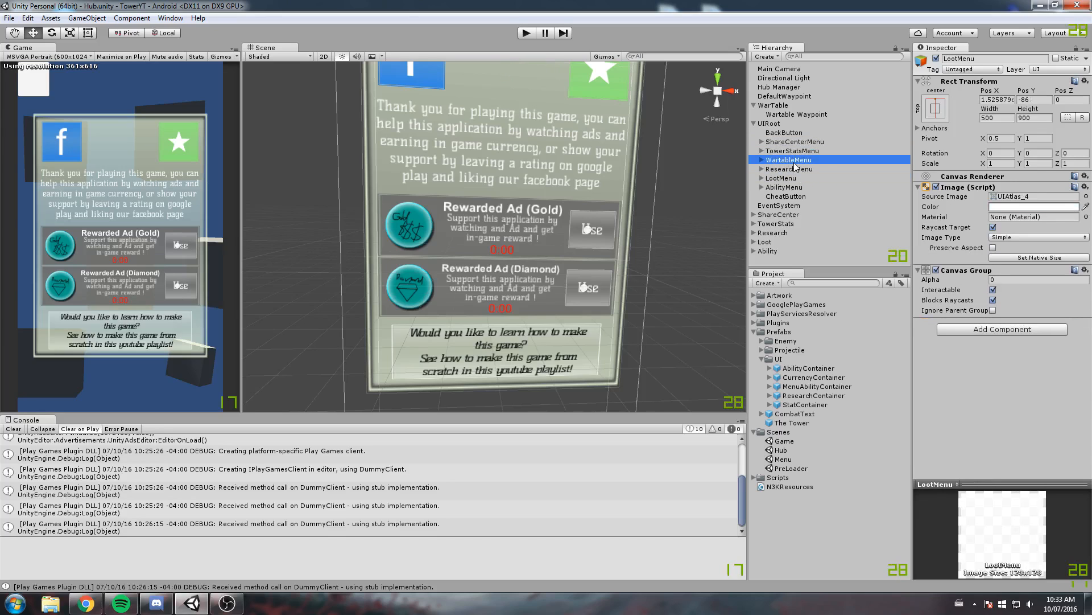
{"action": "left_click", "coordinate": [794, 160]}
{"action": "left_click", "coordinate": [790, 151]}
Hide the ShareCenterMenu by setting its Canvas Group alpha to 0
{"action": "left_click", "coordinate": [762, 141]}
{"action": "left_click", "coordinate": [800, 142]}
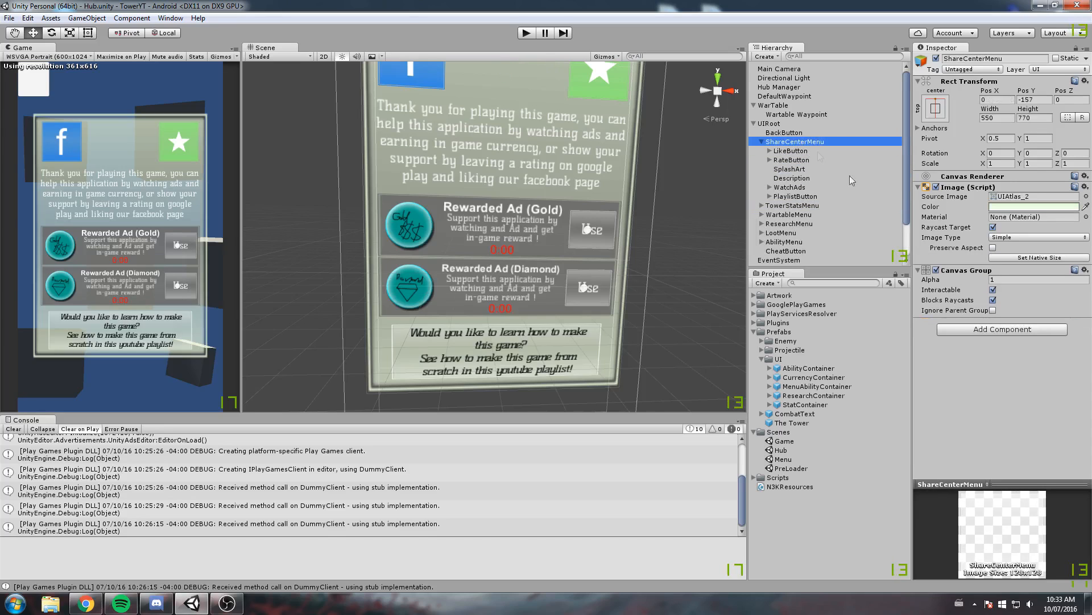
{"action": "left_click", "coordinate": [1010, 279]}
{"action": "type", "text": "0"}
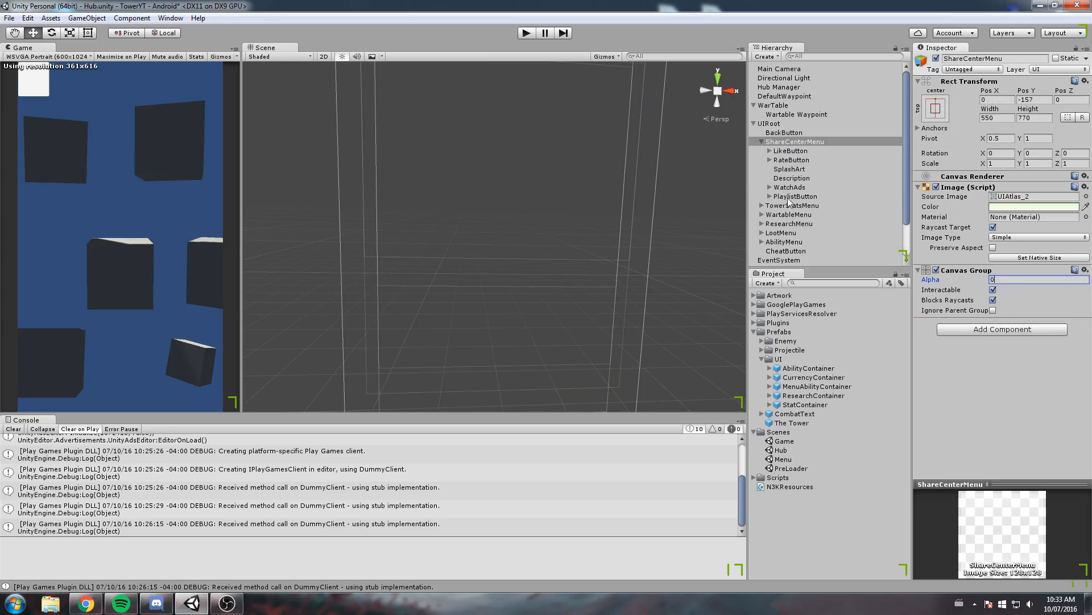
{"action": "left_click", "coordinate": [762, 142]}
Reveal the ResearchMenu by setting its Canvas Group alpha to 1, and bring its research container into view
{"action": "left_click", "coordinate": [790, 169]}
{"action": "left_click", "coordinate": [1019, 270]}
{"action": "type", "text": "1"}
{"action": "scroll", "coordinate": [529, 248], "scroll_direction": "up", "scroll_amount": 2}
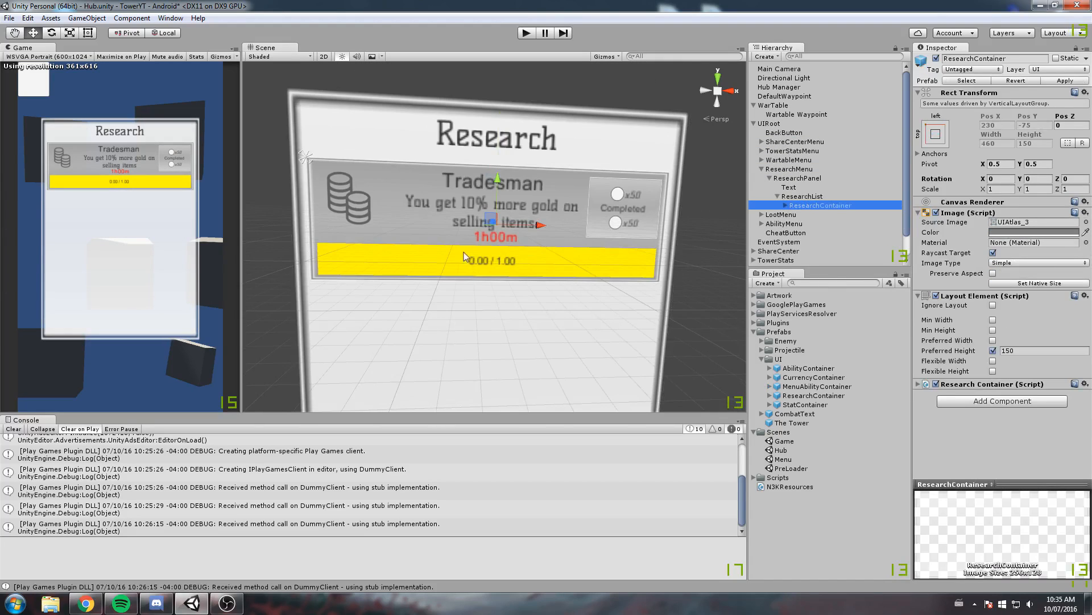
{"action": "middle_click_drag", "start_coordinate": [465, 251], "coordinate": [493, 235]}
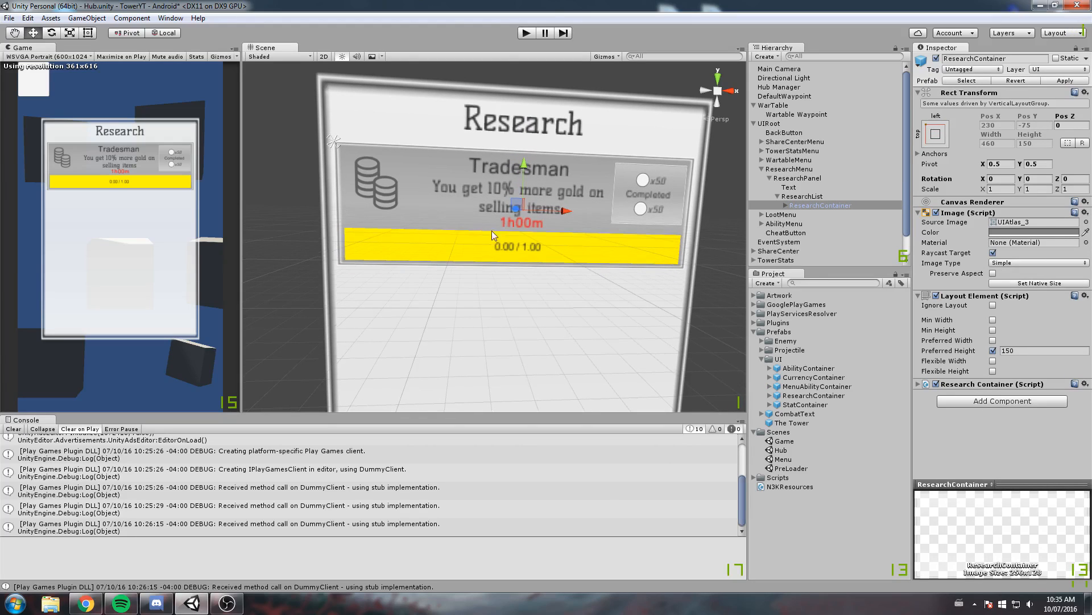
Create a new prefab from the Hub's ResearchContainer, name it MenuResearchContainer, and store it in the Prefabs/UI folder
{"action": "left_click", "coordinate": [802, 197]}
{"action": "left_click_drag", "start_coordinate": [818, 202], "coordinate": [891, 455]}
{"action": "left_click_drag", "start_coordinate": [885, 503], "coordinate": [892, 480]}
{"action": "left_click", "coordinate": [829, 494]}
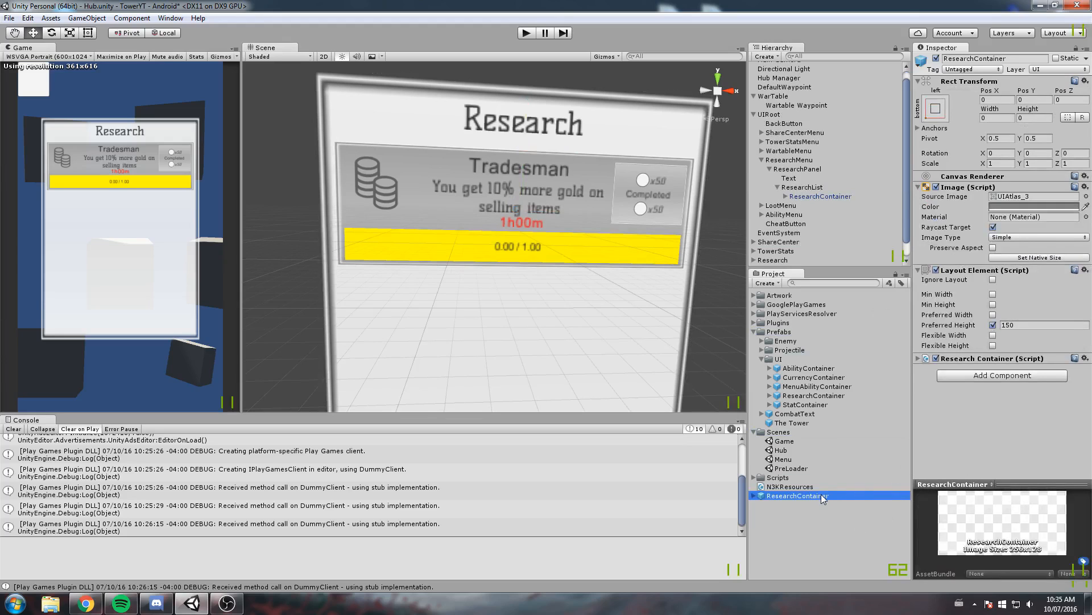
{"action": "key", "text": "Home"}
{"action": "type", "text": "Menu"}
{"action": "key", "text": "Return"}
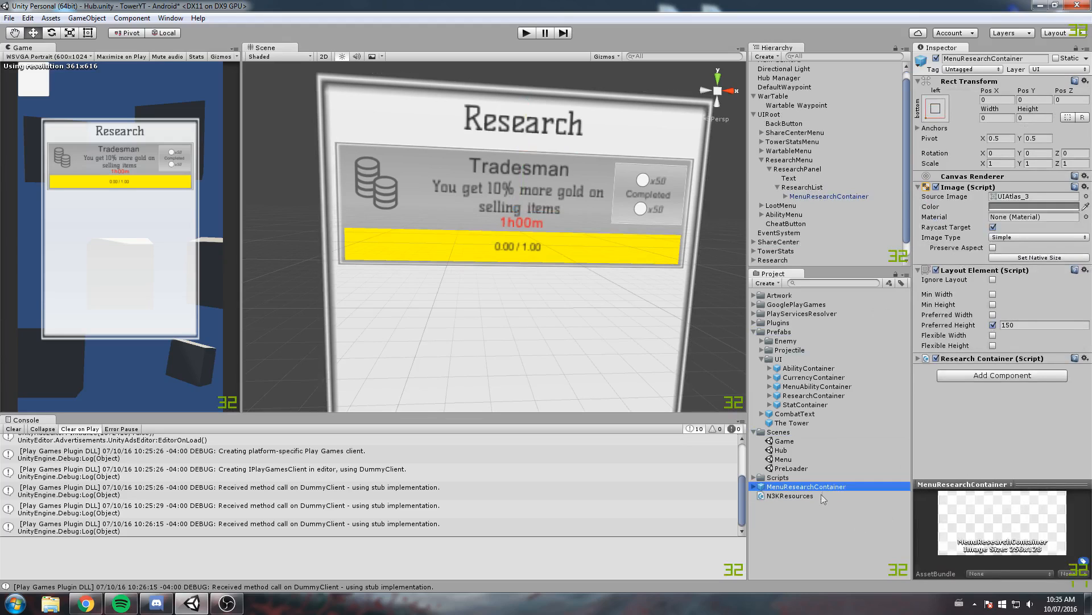
{"action": "left_click_drag", "start_coordinate": [812, 487], "coordinate": [782, 361]}
Look over the Hub's research menu, save the Hub scene's changes, and open the Game scene
{"action": "middle_click_drag", "start_coordinate": [540, 277], "coordinate": [533, 315]}
{"action": "scroll", "coordinate": [860, 198], "scroll_direction": "up", "scroll_amount": 1}
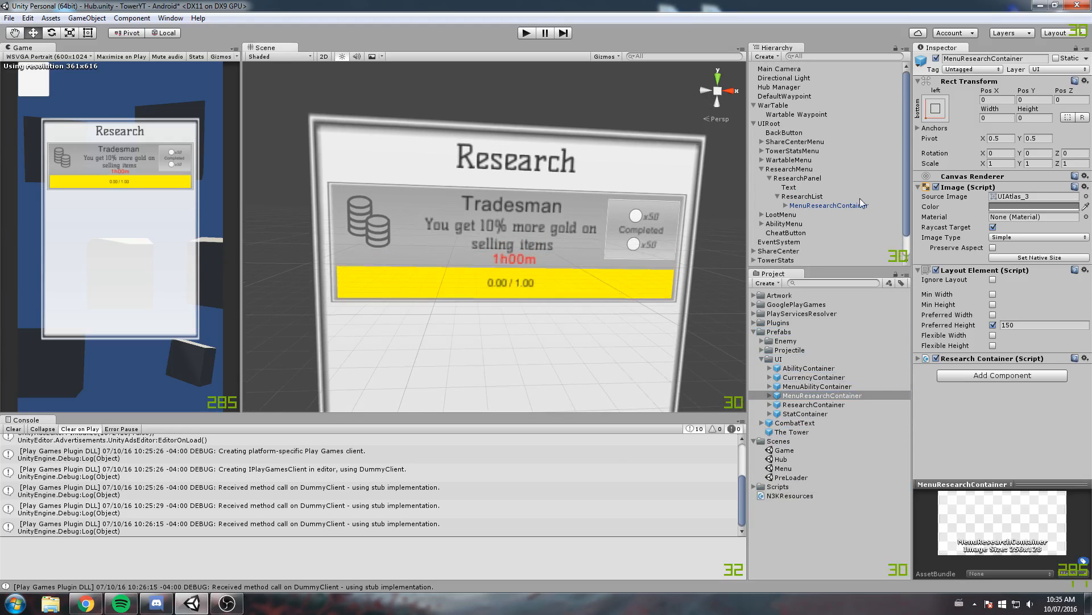
{"action": "middle_click_drag", "start_coordinate": [638, 237], "coordinate": [548, 221]}
{"action": "middle_click_drag", "start_coordinate": [634, 211], "coordinate": [538, 246]}
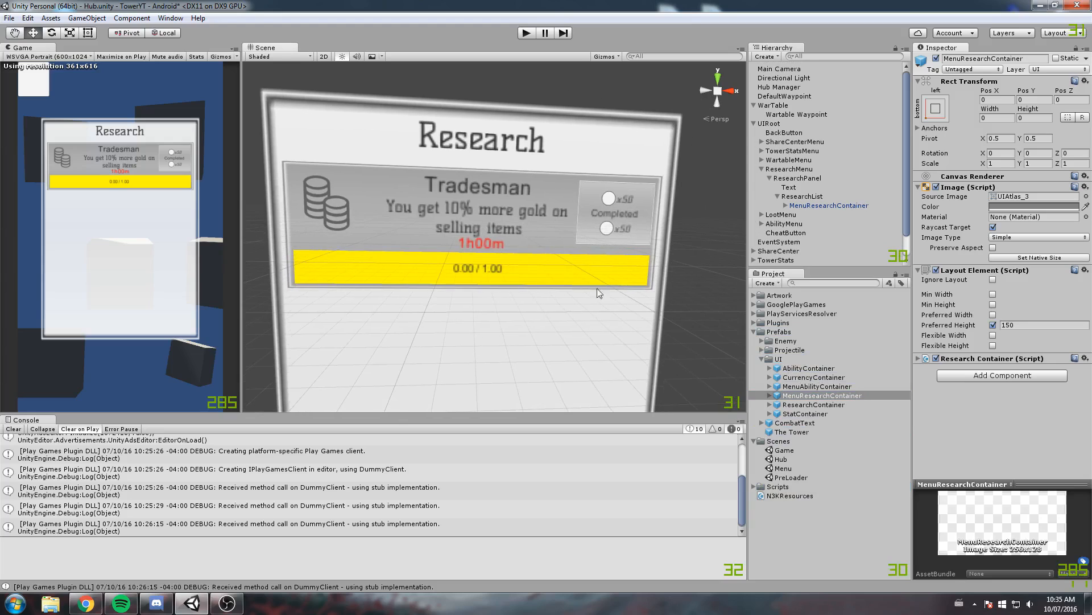
{"action": "double_click", "coordinate": [787, 457]}
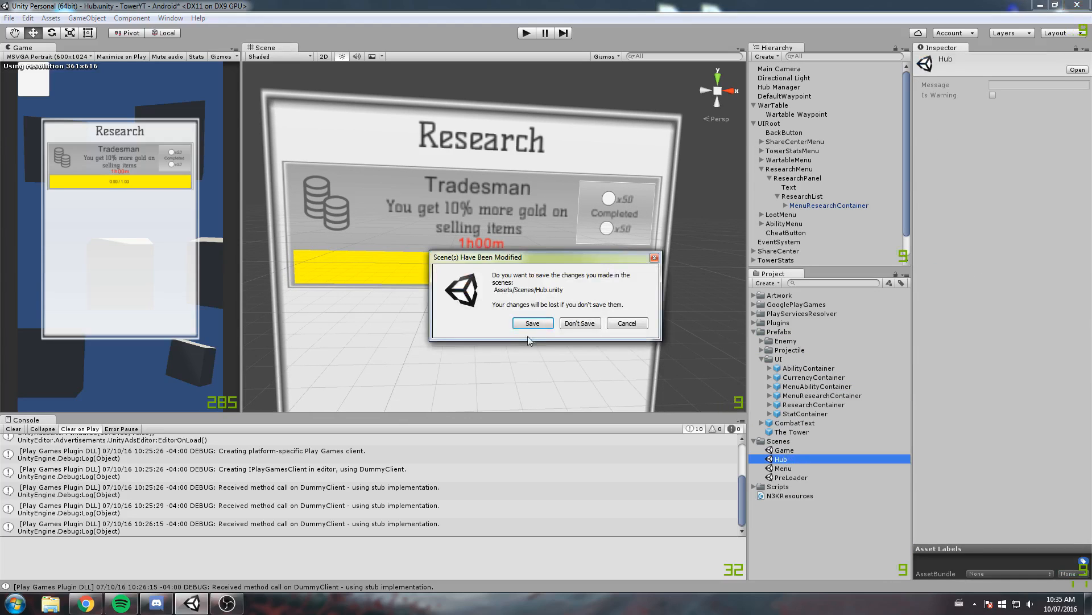
{"action": "key", "text": "Return"}
{"action": "double_click", "coordinate": [784, 450]}
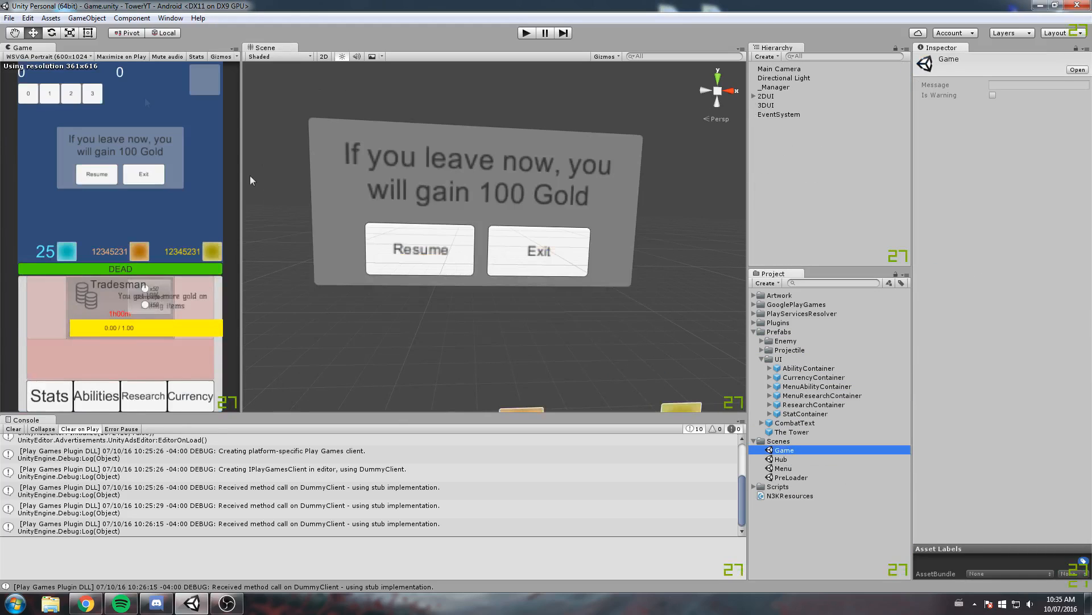
In the ResearchList's Vertical Layout Group, set Child Alignment to Upper Left and enable Child Force Expand for width
{"action": "middle_click_drag", "start_coordinate": [383, 354], "coordinate": [445, 140]}
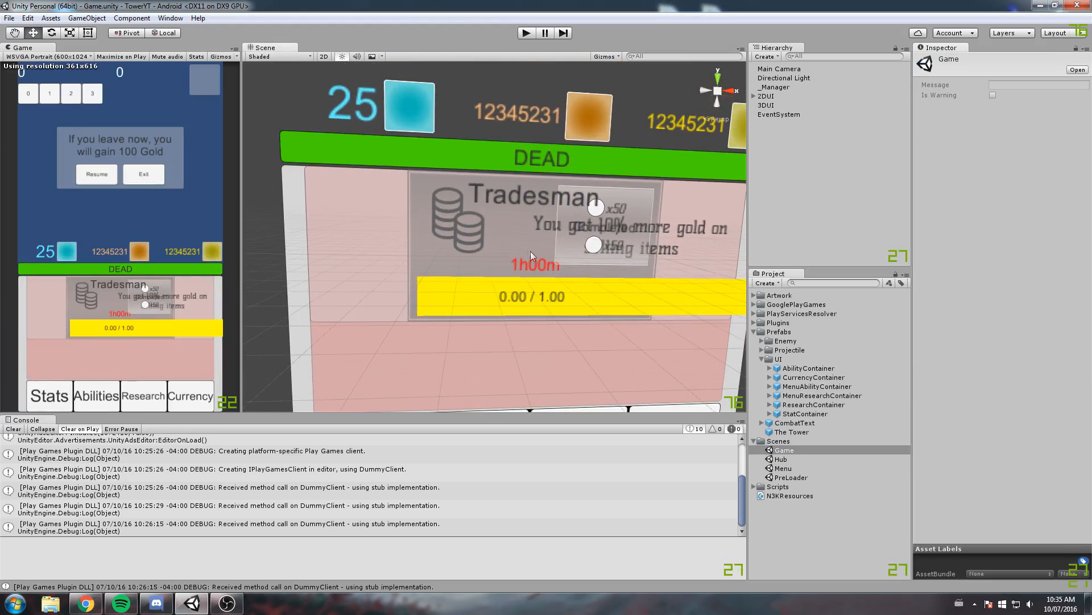
{"action": "left_click", "coordinate": [466, 222]}
{"action": "left_click", "coordinate": [801, 141]}
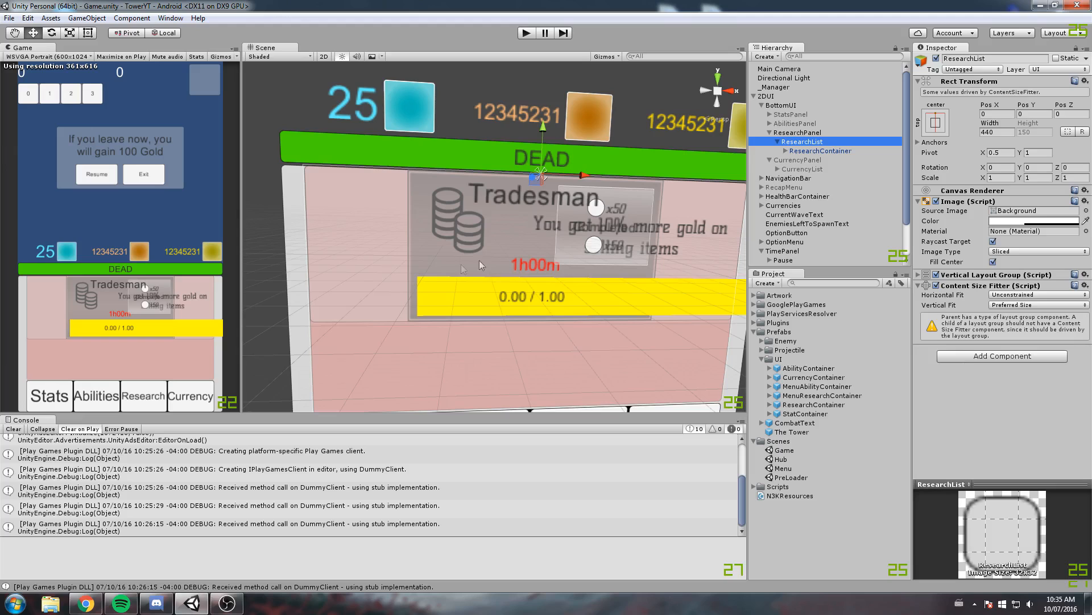
{"action": "left_click", "coordinate": [967, 276]}
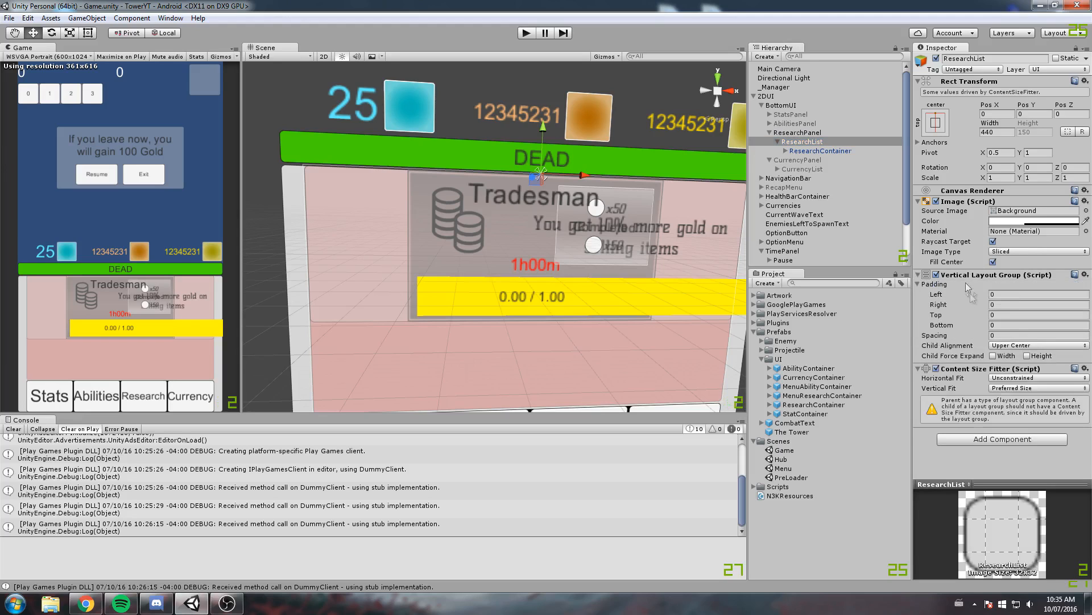
{"action": "left_click", "coordinate": [1017, 345]}
{"action": "left_click", "coordinate": [1040, 395]}
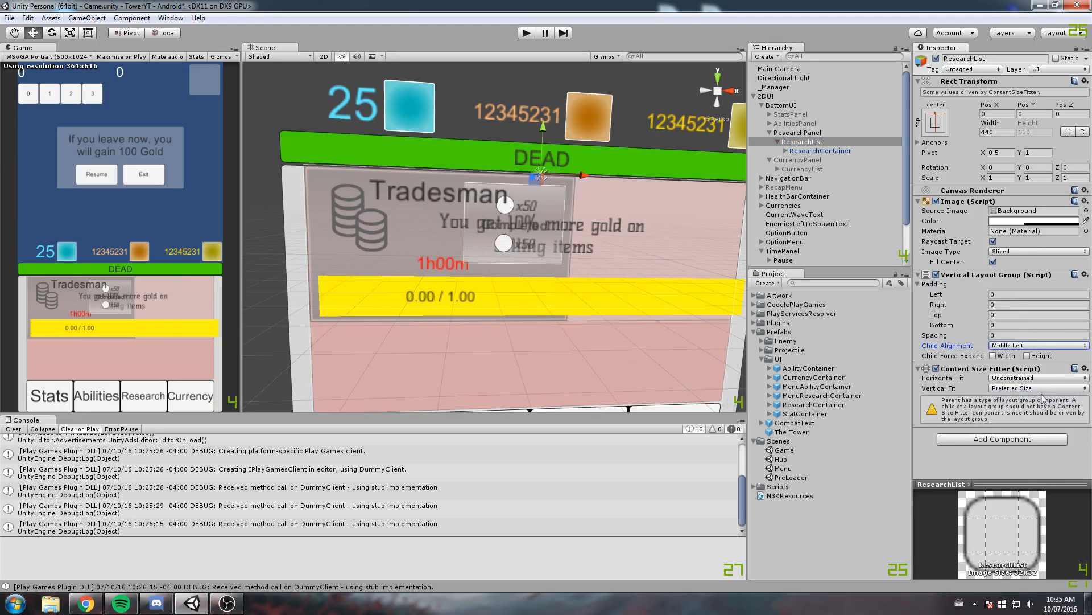
{"action": "left_click", "coordinate": [1034, 346]}
{"action": "left_click", "coordinate": [1032, 366]}
{"action": "left_click", "coordinate": [993, 356]}
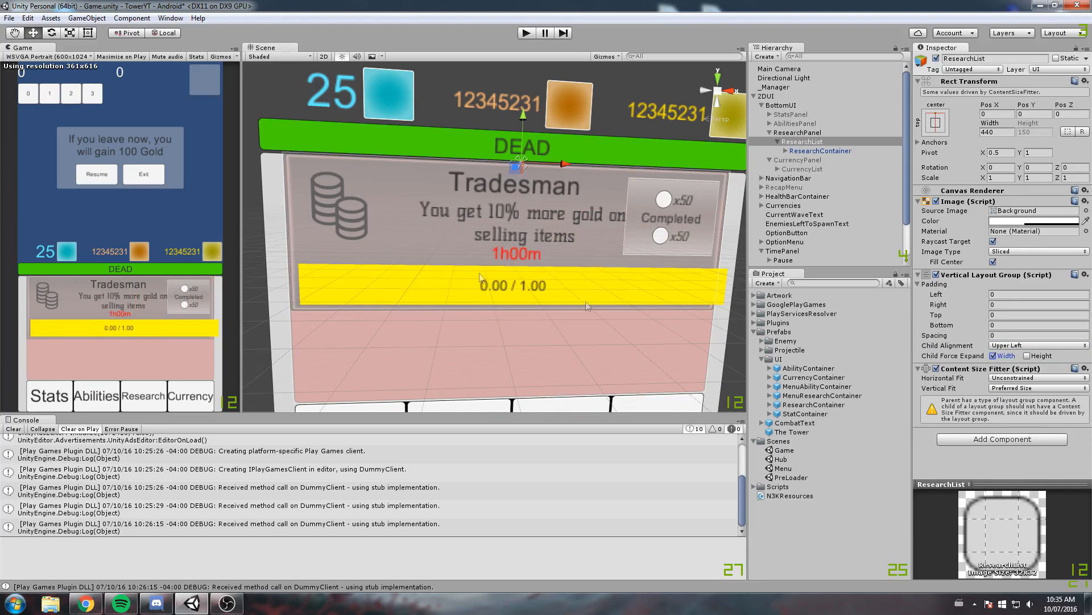
Expand the ResearchContainer and shift its ResearchDescription text left to about X 86.5
{"action": "left_click_drag", "start_coordinate": [537, 234], "coordinate": [570, 232], "text": "alt"}
{"action": "middle_click_drag", "start_coordinate": [515, 166], "coordinate": [522, 156]}
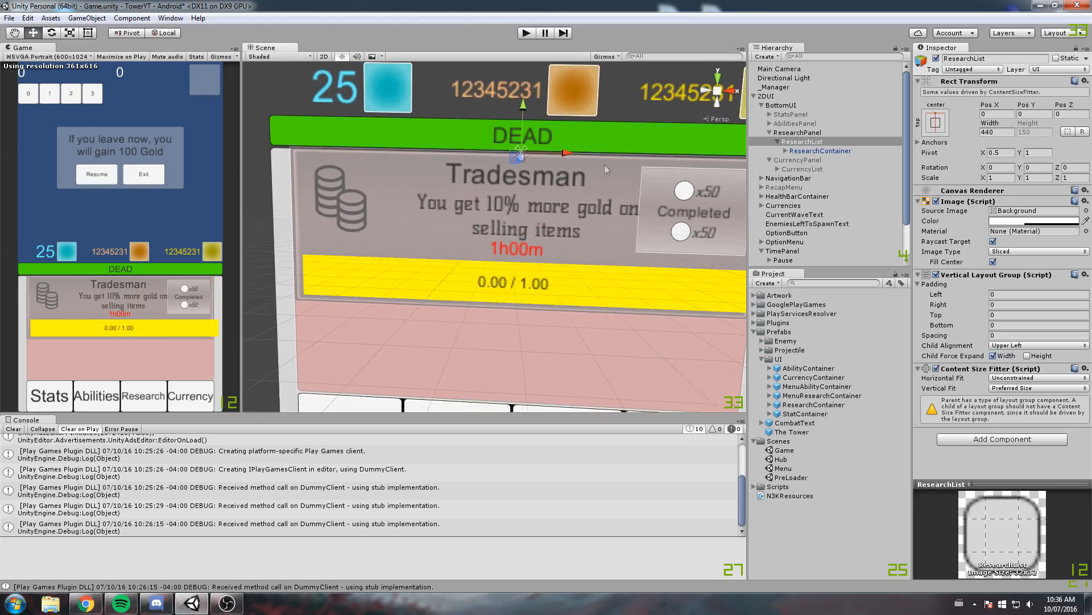
{"action": "left_click", "coordinate": [796, 151]}
{"action": "middle_click_drag", "start_coordinate": [482, 283], "coordinate": [470, 263]}
{"action": "left_click", "coordinate": [786, 151]}
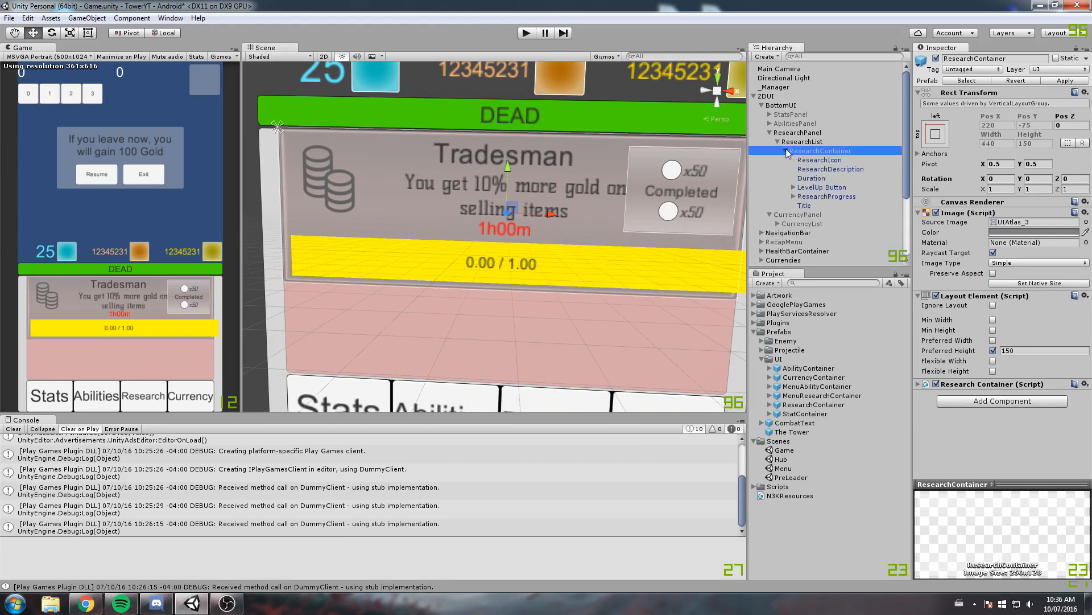
{"action": "left_click", "coordinate": [842, 161]}
{"action": "left_click", "coordinate": [828, 176]}
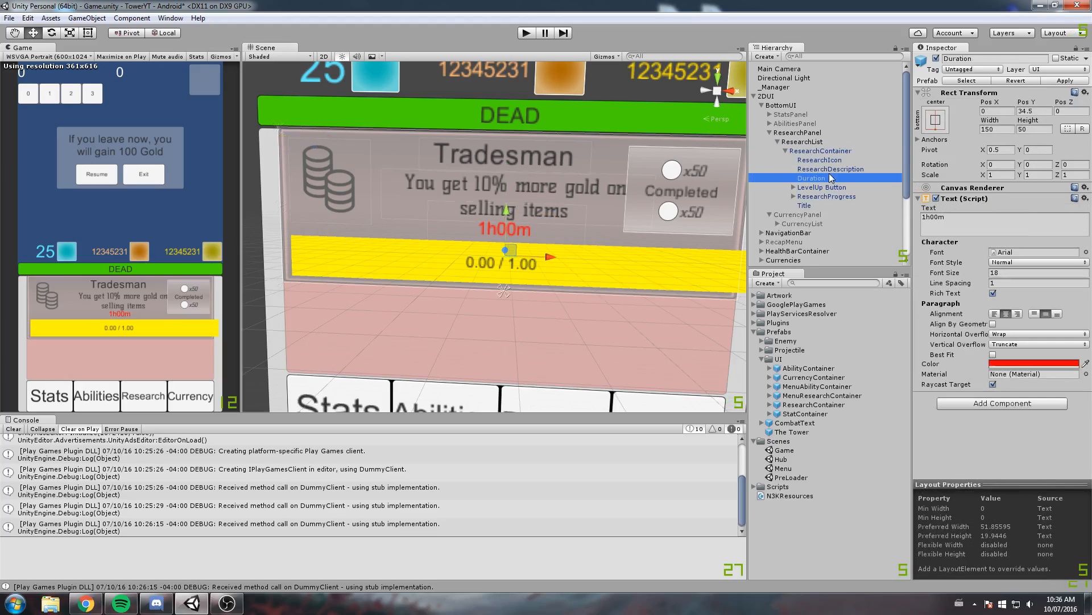
{"action": "left_click", "coordinate": [833, 170]}
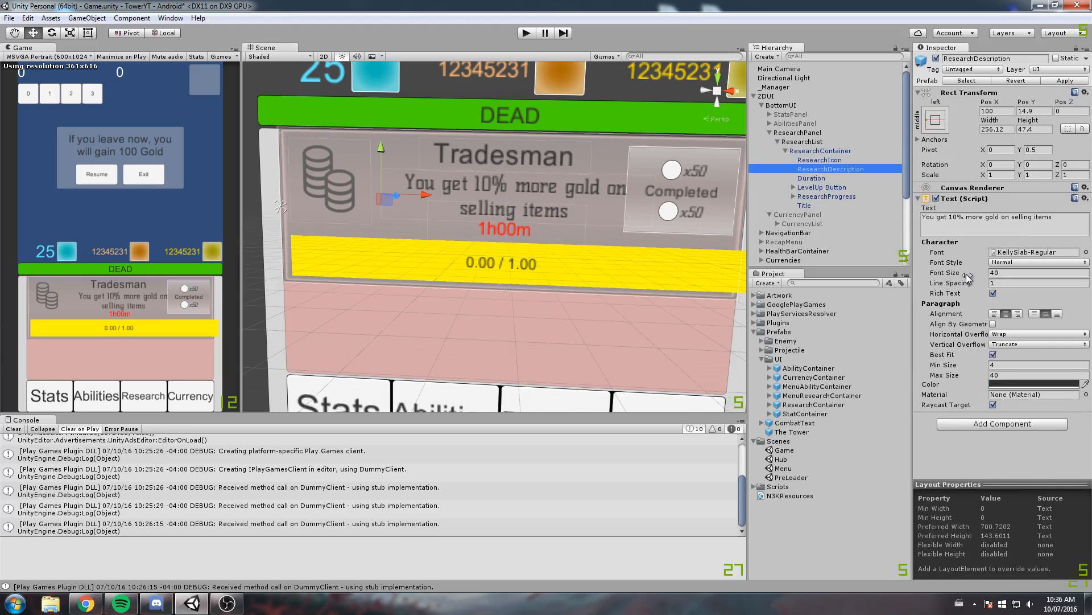
{"action": "left_click_drag", "start_coordinate": [427, 196], "coordinate": [410, 187]}
Shift the ResearchContainer's Duration text left to about X -4.7
{"action": "left_click", "coordinate": [813, 178]}
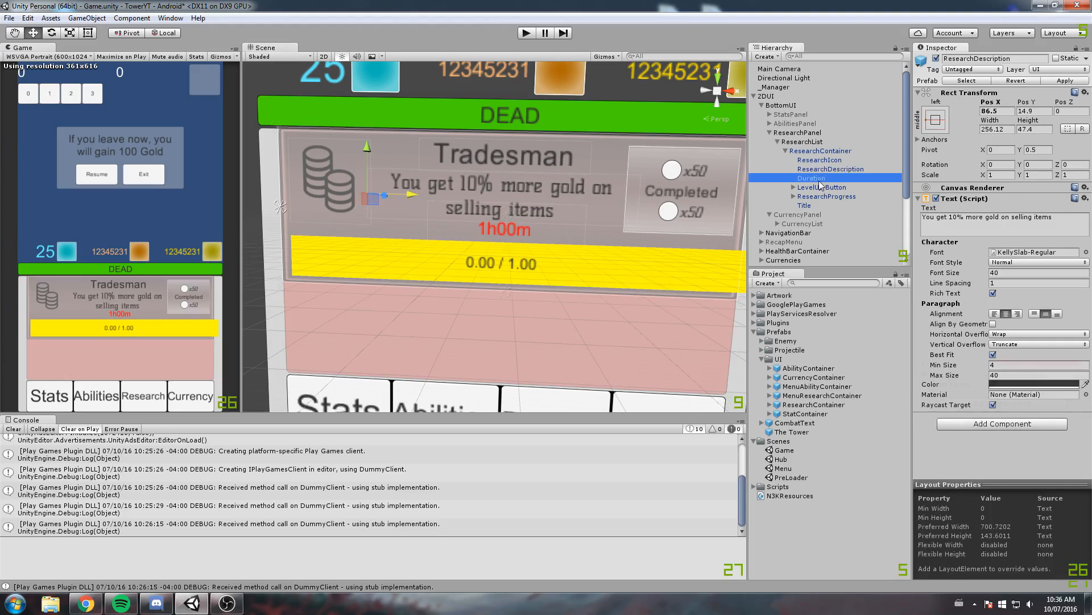
{"action": "left_click_drag", "start_coordinate": [550, 257], "coordinate": [546, 246]}
{"action": "scroll", "coordinate": [632, 234], "scroll_direction": "down", "scroll_amount": 3}
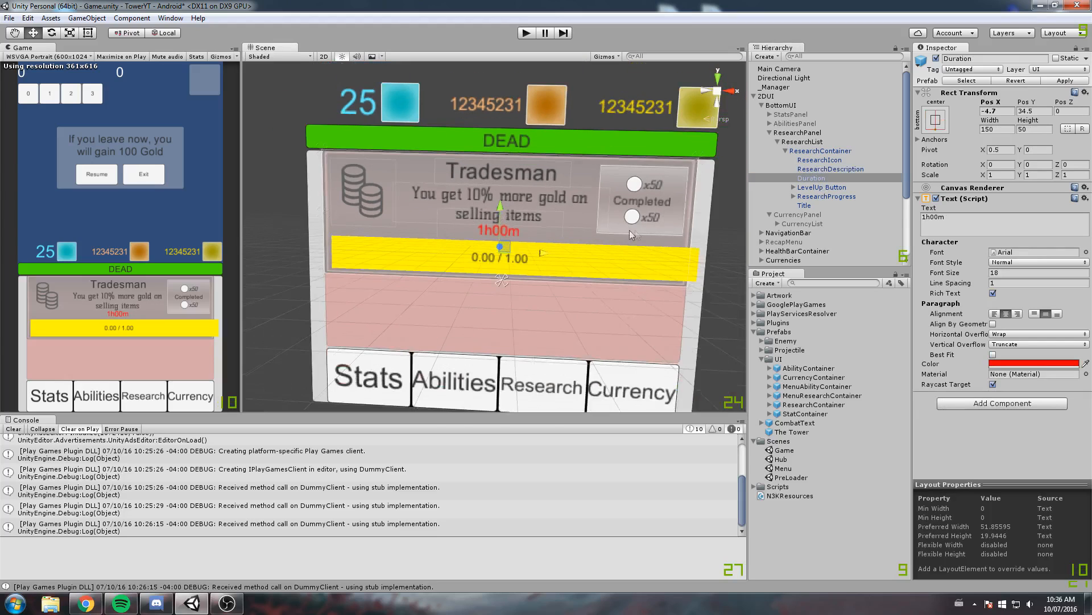
{"action": "left_click", "coordinate": [732, 227]}
{"action": "mouse_move", "coordinate": [407, 232]}
{"action": "right_mouse_down"}
{"action": "mouse_move", "coordinate": [509, 226]}
{"action": "mouse_move", "coordinate": [404, 238]}
{"action": "right_mouse_up"}
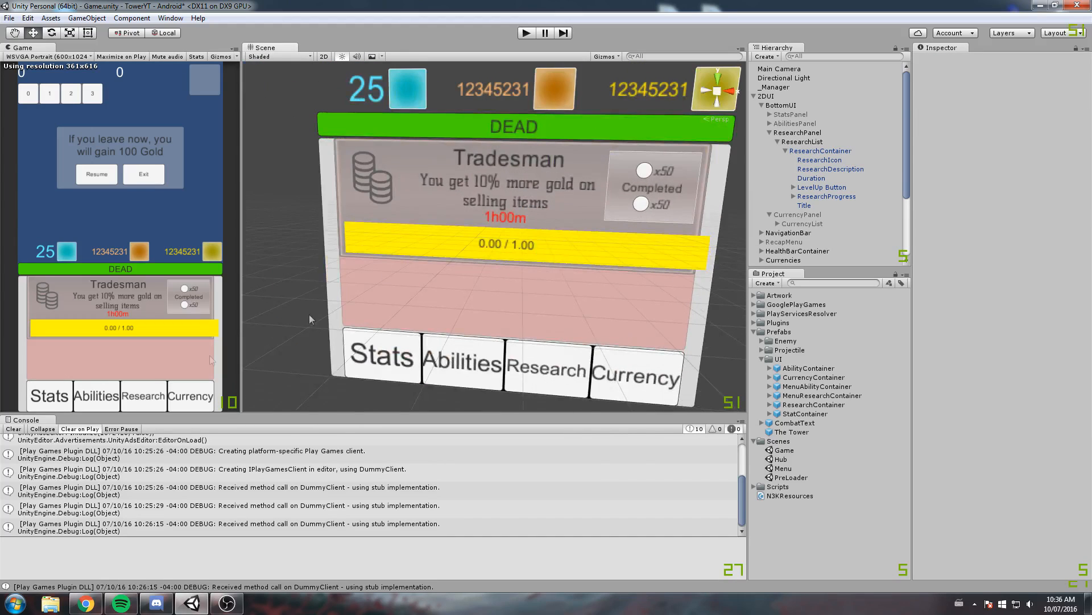
Raise the ResearchDescription text to about Y 18.8
{"action": "scroll", "coordinate": [504, 206], "scroll_direction": "up", "scroll_amount": 1}
{"action": "left_click", "coordinate": [500, 193]}
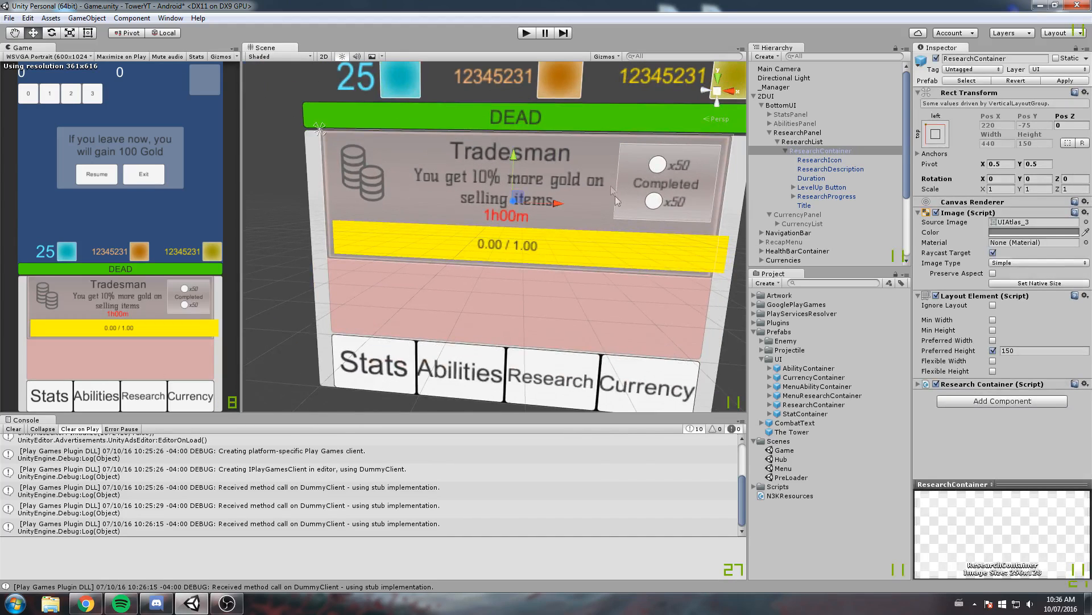
{"action": "left_click", "coordinate": [832, 169]}
{"action": "left_click_drag", "start_coordinate": [396, 147], "coordinate": [391, 140]}
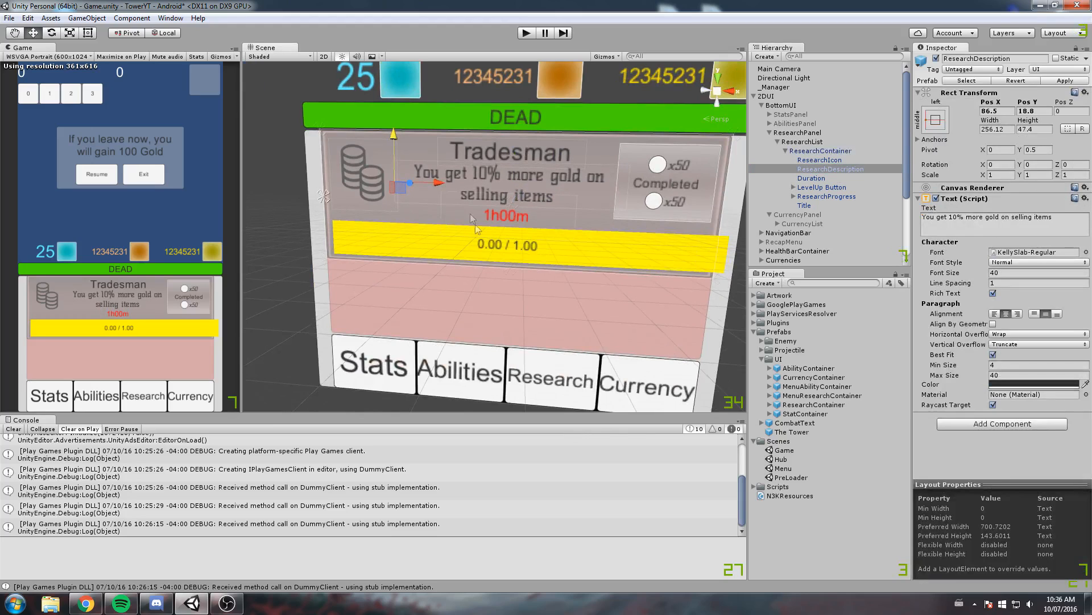
Lower the Duration text to about Y 32.6, closer to the yellow progress bar
{"action": "left_click", "coordinate": [820, 180]}
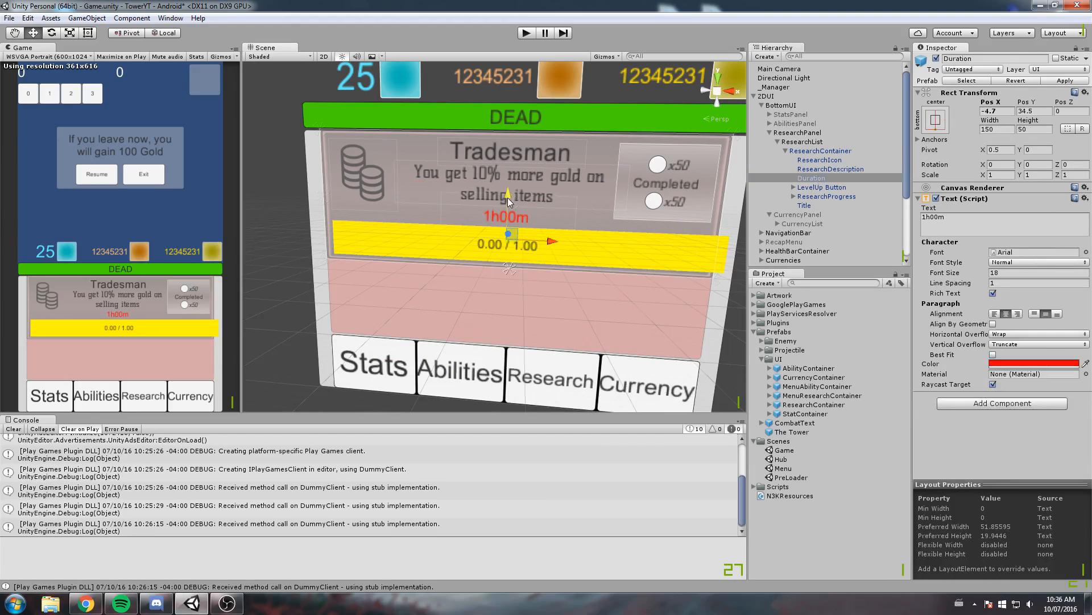
{"action": "left_click_drag", "start_coordinate": [508, 199], "coordinate": [507, 198]}
{"action": "middle_click_drag", "start_coordinate": [508, 197], "coordinate": [421, 216]}
{"action": "scroll", "coordinate": [421, 216], "scroll_direction": "down", "scroll_amount": 4}
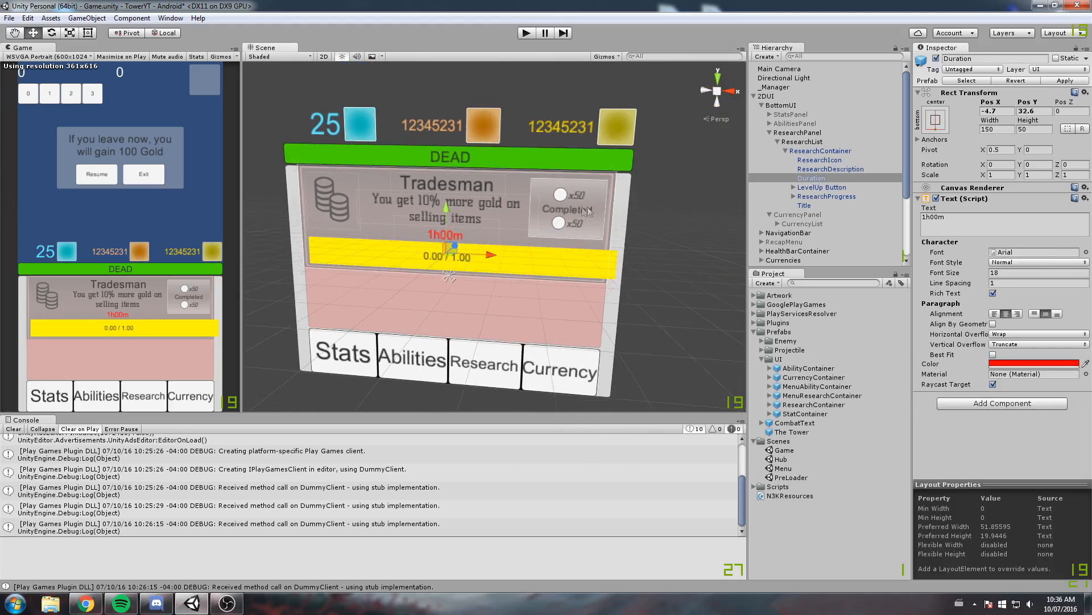
Examine the LevelUp Button and the right end of the yellow progress bar against the container's edge
{"action": "scroll", "coordinate": [586, 202], "scroll_direction": "up", "scroll_amount": 6}
{"action": "left_click", "coordinate": [601, 183]}
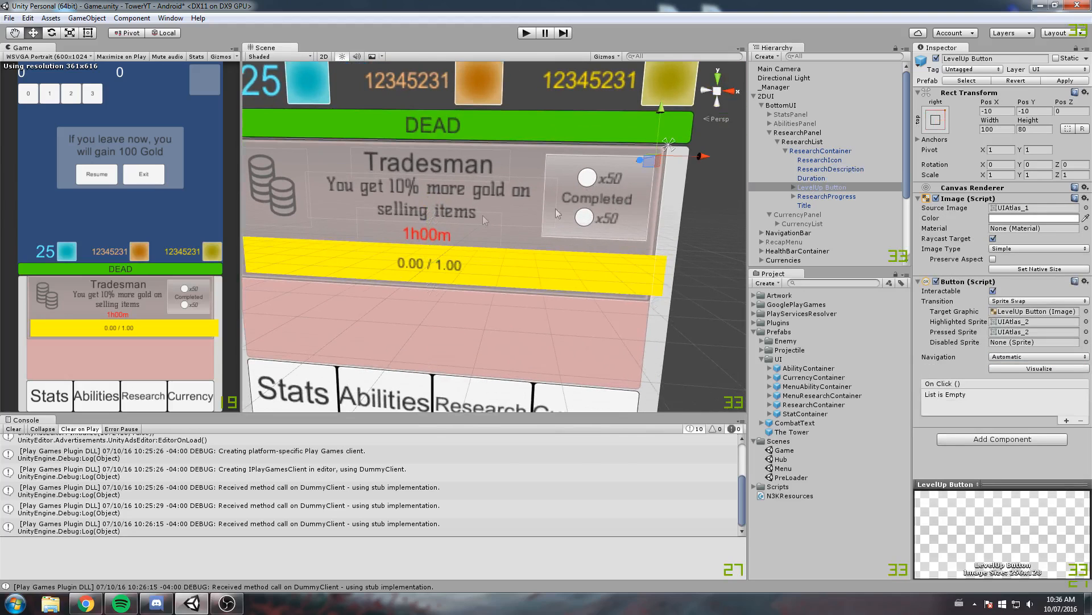
{"action": "scroll", "coordinate": [540, 192], "scroll_direction": "down", "scroll_amount": 5}
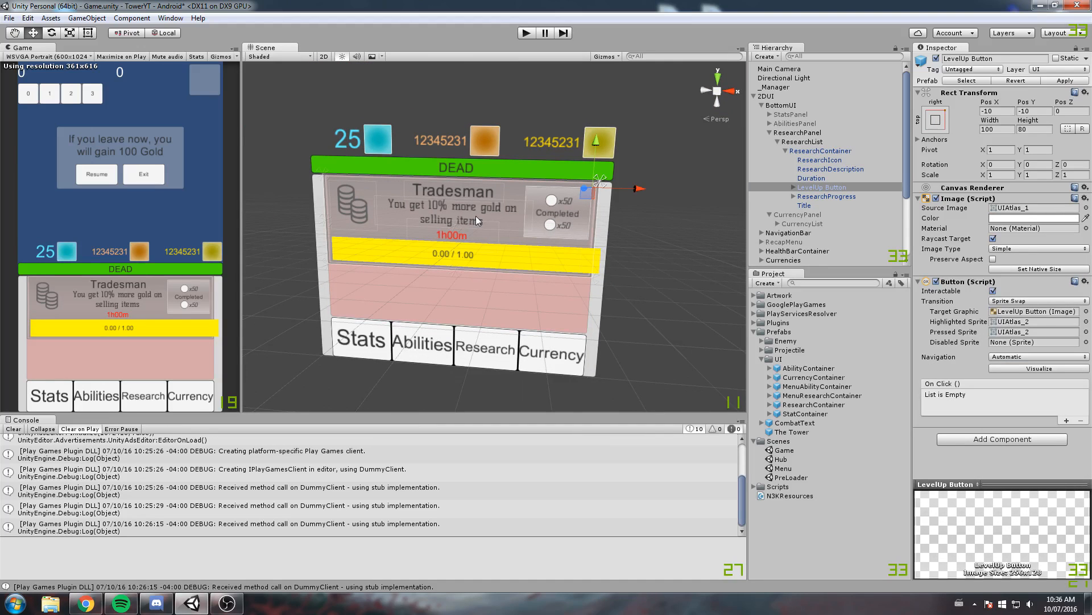
{"action": "scroll", "coordinate": [588, 200], "scroll_direction": "up", "scroll_amount": 4}
{"action": "middle_click_drag", "start_coordinate": [382, 289], "coordinate": [386, 192]}
{"action": "scroll", "coordinate": [512, 200], "scroll_direction": "up", "scroll_amount": 4}
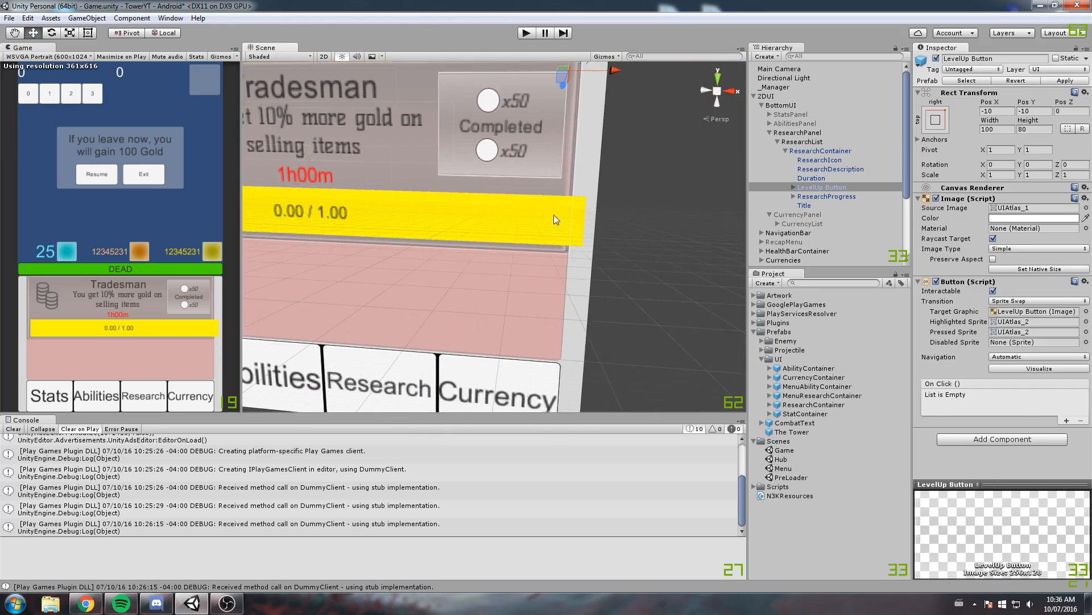
{"action": "left_click", "coordinate": [554, 215]}
{"action": "middle_click_drag", "start_coordinate": [449, 210], "coordinate": [404, 224]}
{"action": "scroll", "coordinate": [566, 200], "scroll_direction": "down", "scroll_amount": 3}
{"action": "middle_click_drag", "start_coordinate": [563, 218], "coordinate": [598, 224]}
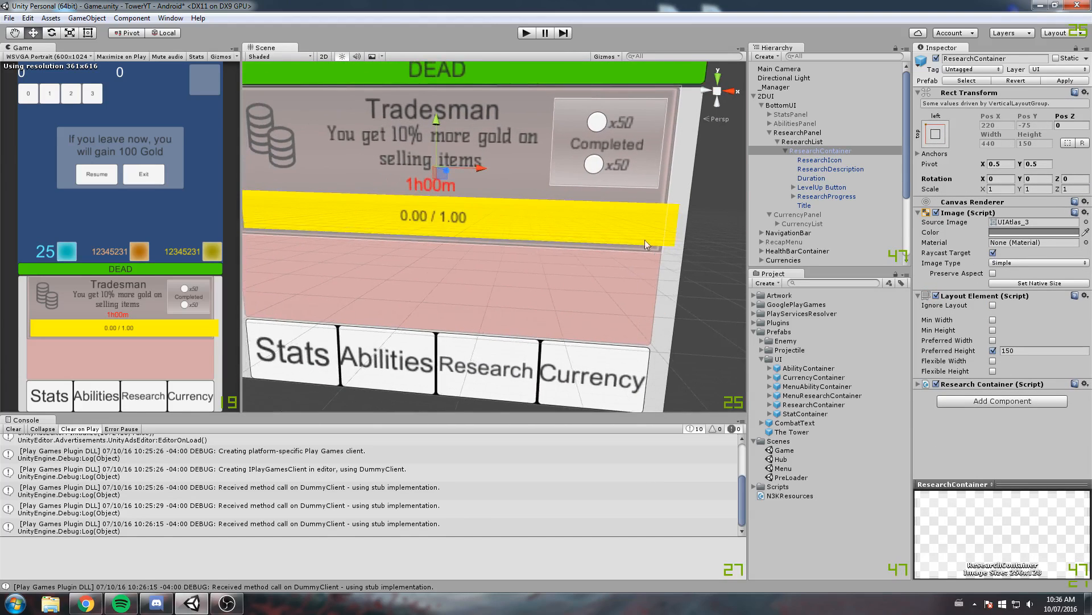
Expand ResearchProgress and set the width of its ProgressBar to 420
{"action": "left_click", "coordinate": [815, 196]}
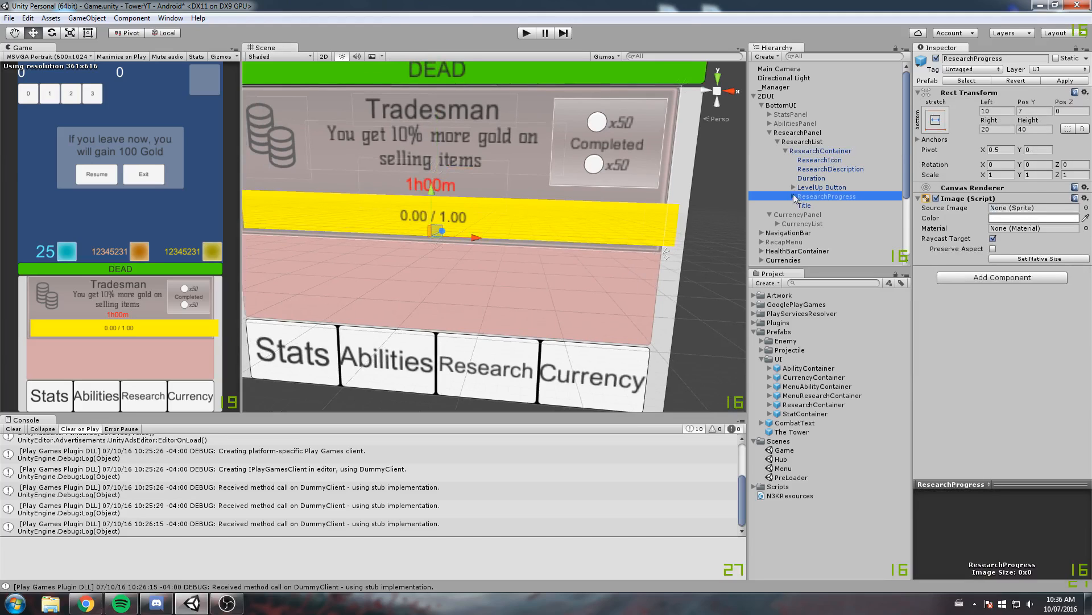
{"action": "left_click", "coordinate": [794, 197]}
{"action": "double_click", "coordinate": [825, 206]}
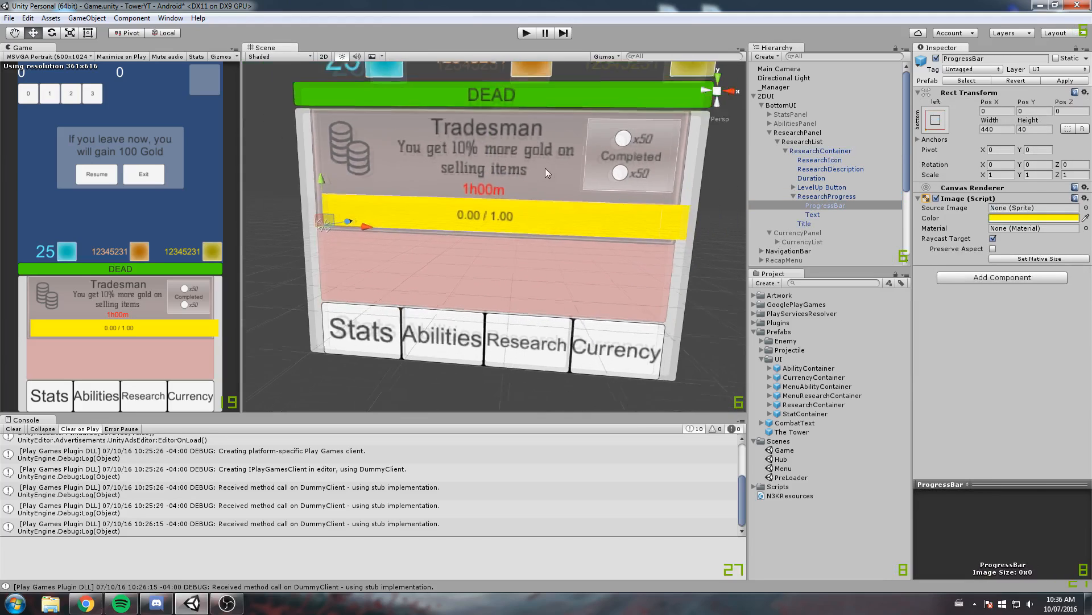
{"action": "left_click", "coordinate": [997, 129]}
{"action": "type", "text": "420"}
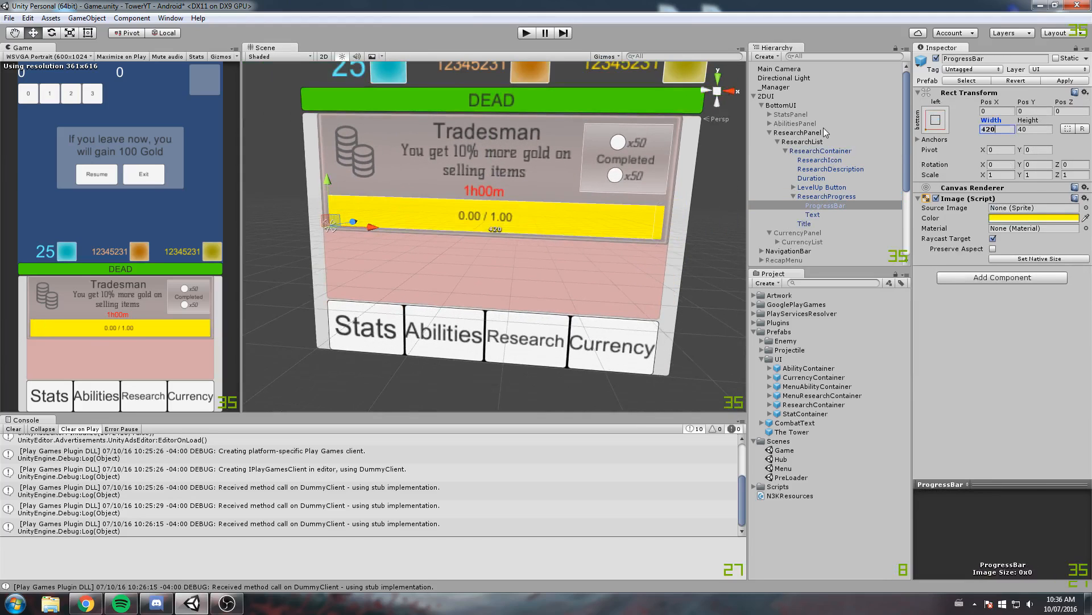
Select ResearchProgress and apply the research container's changes to its prefab
{"action": "middle_click_drag", "start_coordinate": [608, 140], "coordinate": [598, 150]}
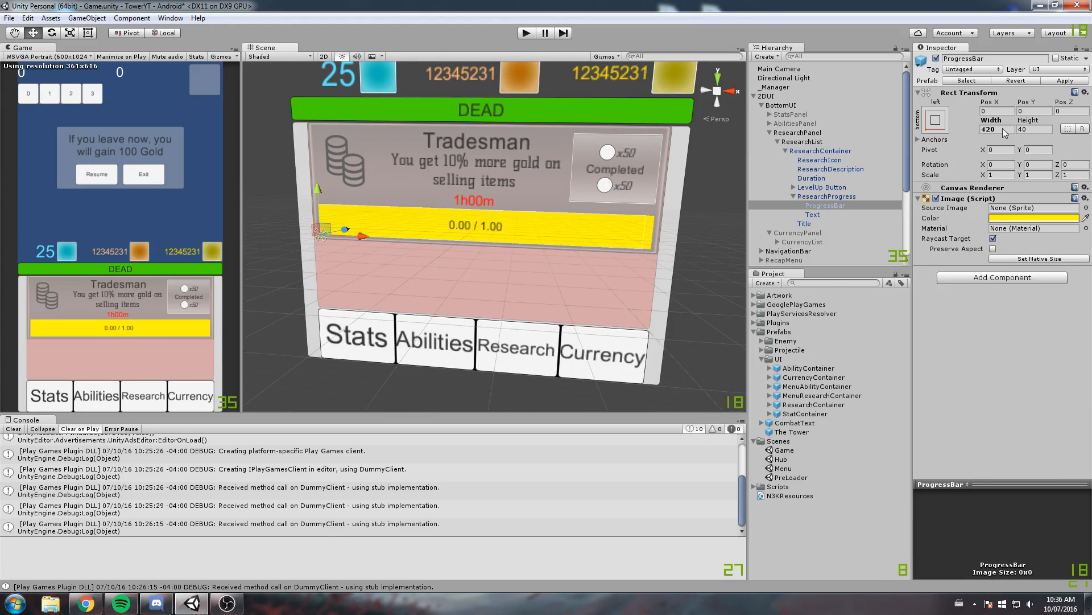
{"action": "left_click", "coordinate": [840, 199]}
{"action": "scroll", "coordinate": [610, 204], "scroll_direction": "down", "scroll_amount": 2}
{"action": "scroll", "coordinate": [610, 205], "scroll_direction": "up", "scroll_amount": 3}
{"action": "middle_click_drag", "start_coordinate": [603, 217], "coordinate": [640, 237]}
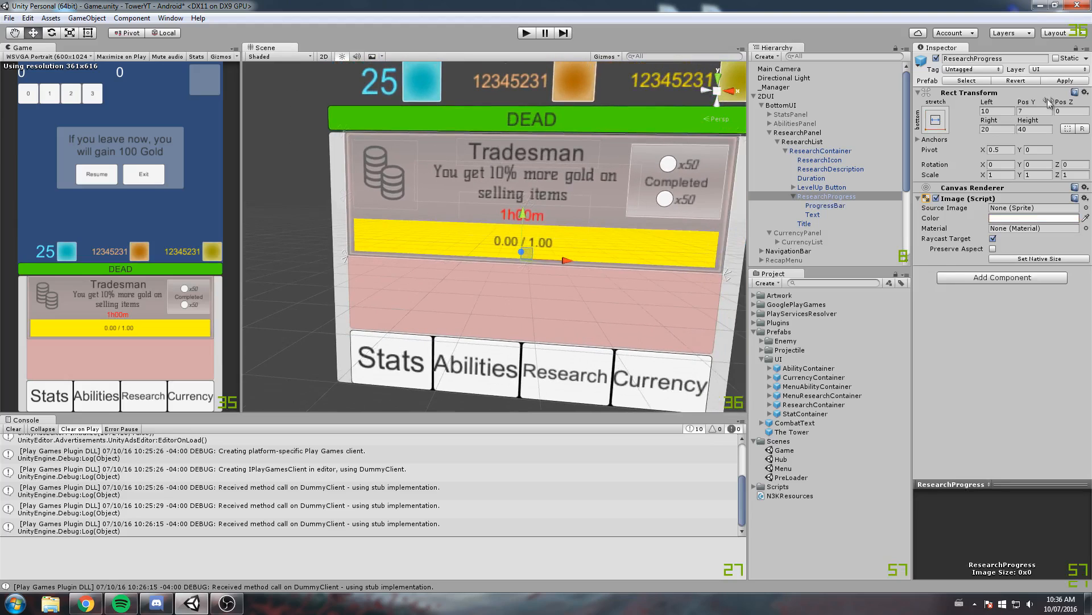
{"action": "left_click", "coordinate": [1065, 81]}
{"action": "scroll", "coordinate": [534, 178], "scroll_direction": "down", "scroll_amount": 3}
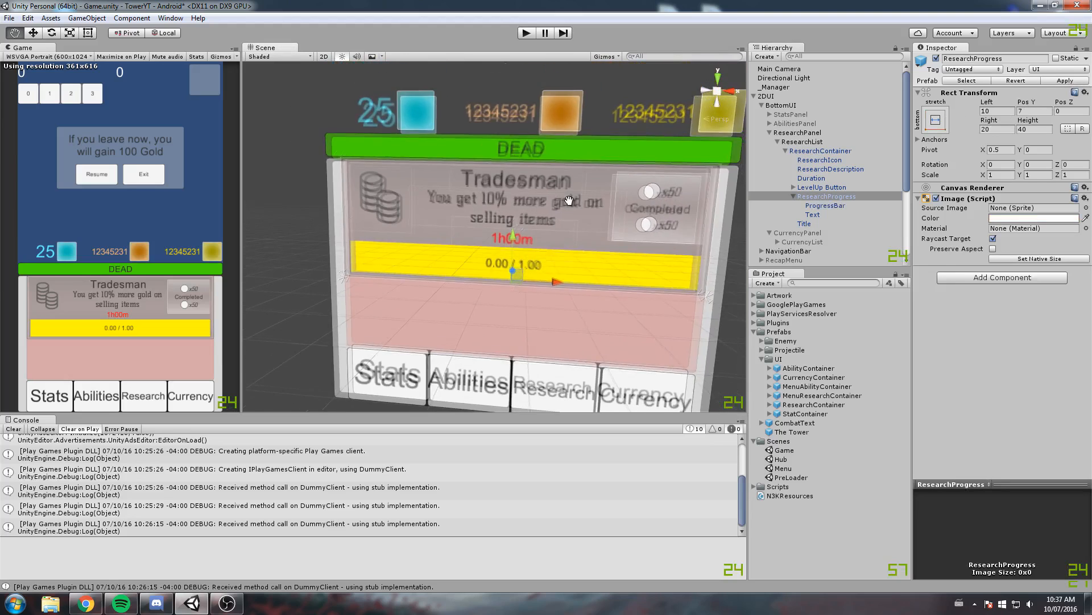
Collapse ResearchList and examine the 2DUI canvas, from the option dialog down to the bottom research panel
{"action": "left_click", "coordinate": [778, 142]}
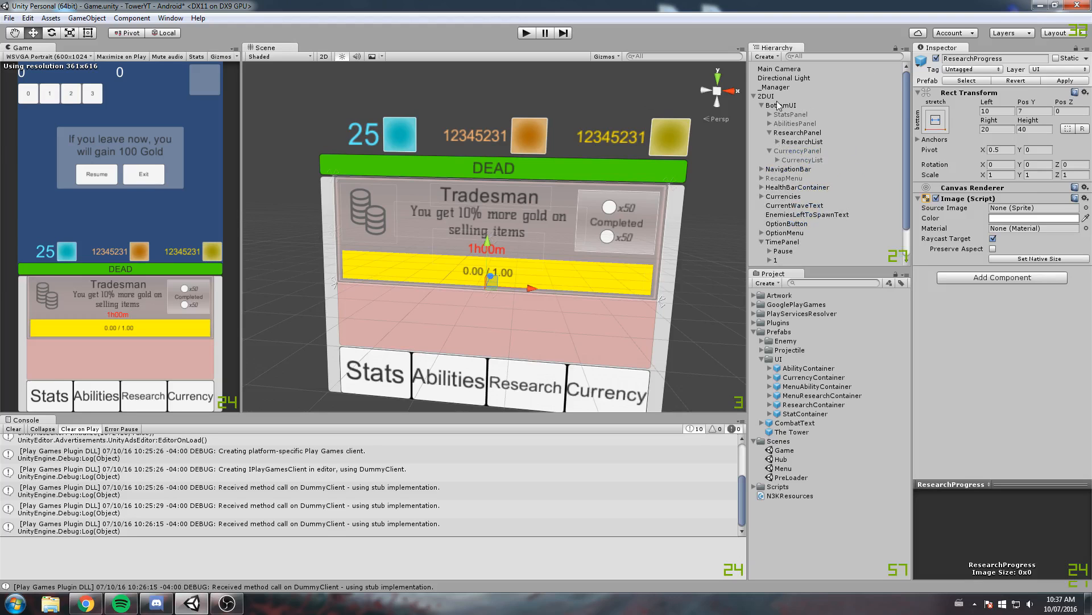
{"action": "double_click", "coordinate": [766, 96]}
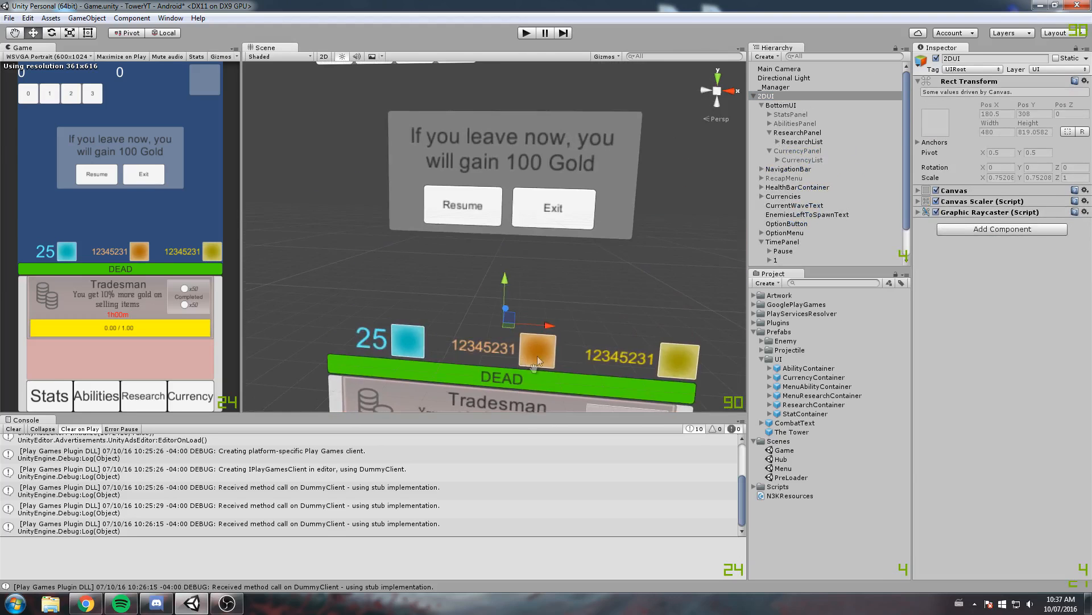
{"action": "middle_click_drag", "start_coordinate": [537, 360], "coordinate": [508, 409]}
{"action": "scroll", "coordinate": [458, 164], "scroll_direction": "down", "scroll_amount": 5}
{"action": "middle_click_drag", "start_coordinate": [458, 162], "coordinate": [475, 105]}
{"action": "scroll", "coordinate": [462, 181], "scroll_direction": "down", "scroll_amount": 5}
{"action": "middle_click_drag", "start_coordinate": [476, 363], "coordinate": [490, 274]}
{"action": "scroll", "coordinate": [491, 276], "scroll_direction": "up", "scroll_amount": 5}
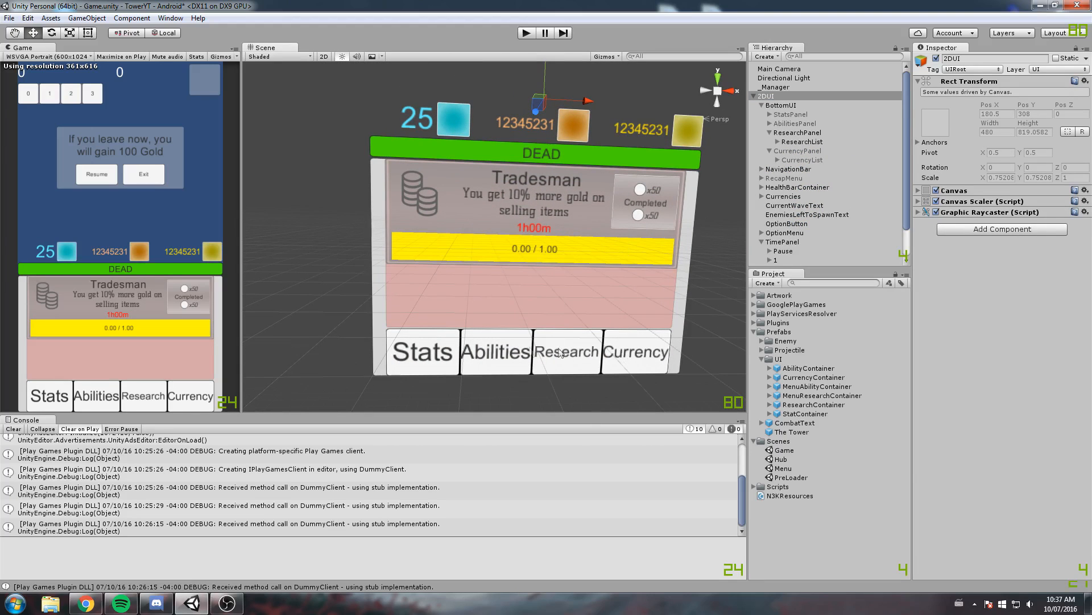
{"action": "scroll", "coordinate": [493, 316], "scroll_direction": "up", "scroll_amount": 4}
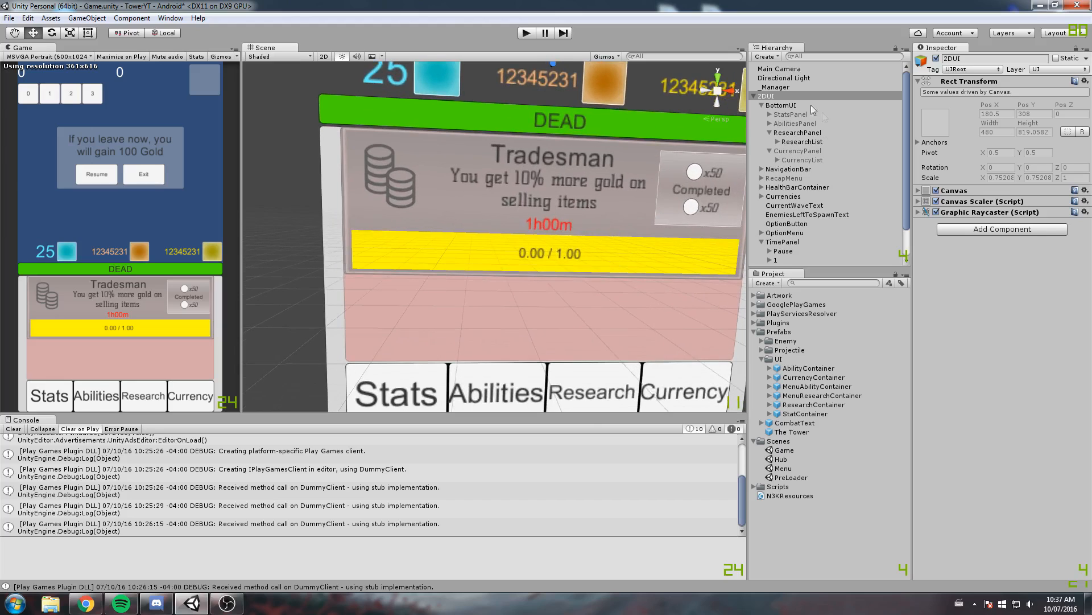
Tidy the 2DUI hierarchy, hide ResearchPanel and show StatsPanel inside BottomUI
{"action": "left_click", "coordinate": [762, 106]}
{"action": "left_click", "coordinate": [762, 187]}
{"action": "left_click", "coordinate": [779, 105]}
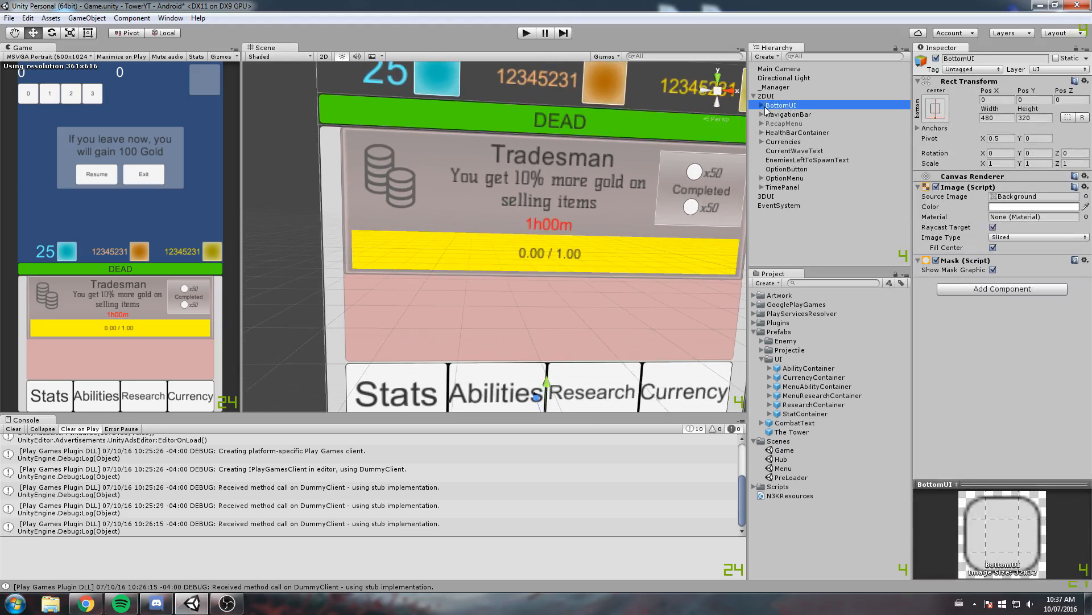
{"action": "left_click", "coordinate": [763, 105]}
{"action": "left_click", "coordinate": [770, 133]}
{"action": "left_click", "coordinate": [785, 133]}
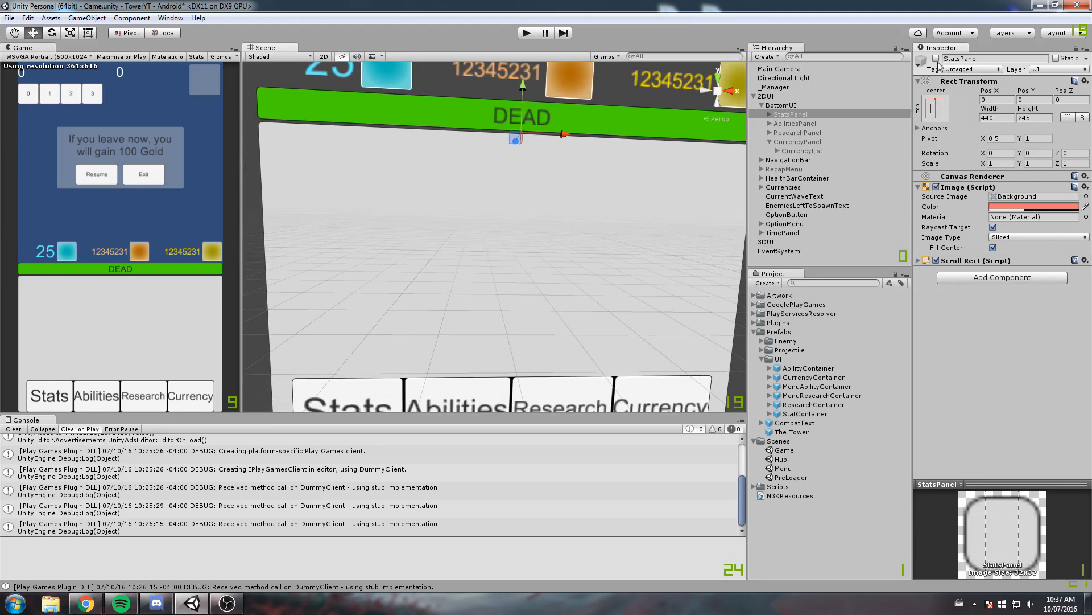
{"action": "left_click", "coordinate": [937, 59]}
Expand StatsPanel and StatsList and set the first StatContainer's source image to UIAtlas_1
{"action": "scroll", "coordinate": [604, 173], "scroll_direction": "up", "scroll_amount": 2}
{"action": "right_click_drag", "start_coordinate": [603, 172], "coordinate": [536, 218]}
{"action": "scroll", "coordinate": [511, 219], "scroll_direction": "down", "scroll_amount": 2}
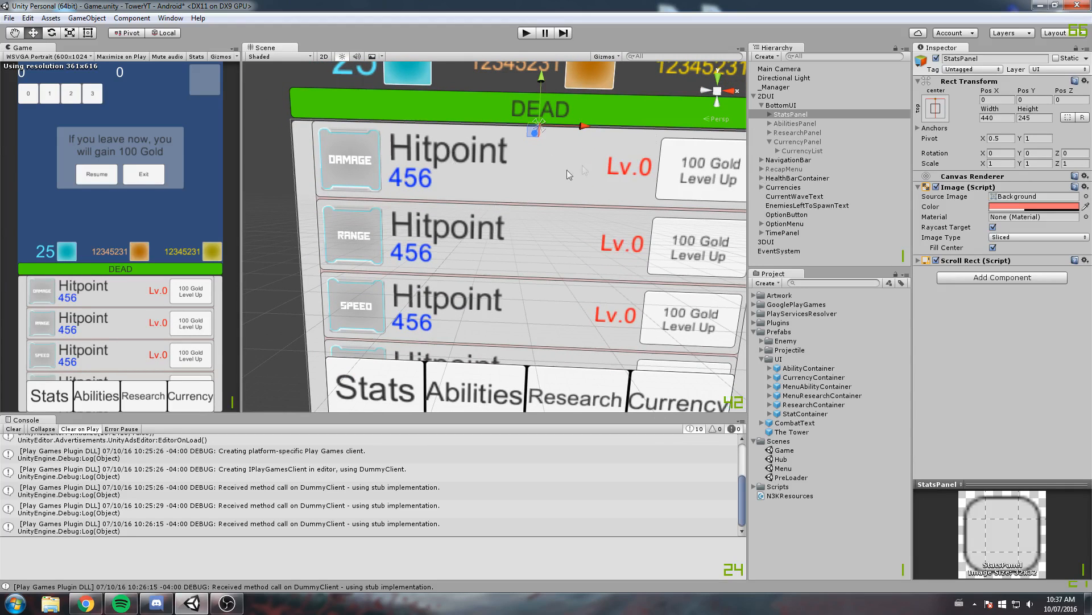
{"action": "middle_click_drag", "start_coordinate": [604, 199], "coordinate": [565, 197]}
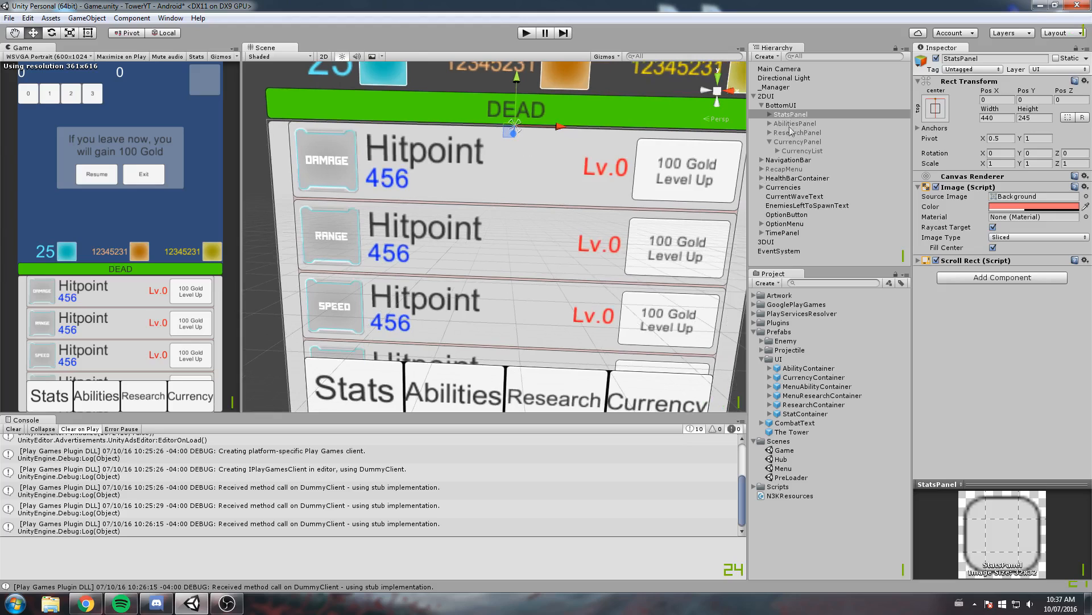
{"action": "left_click", "coordinate": [770, 114]}
{"action": "left_click", "coordinate": [791, 123]}
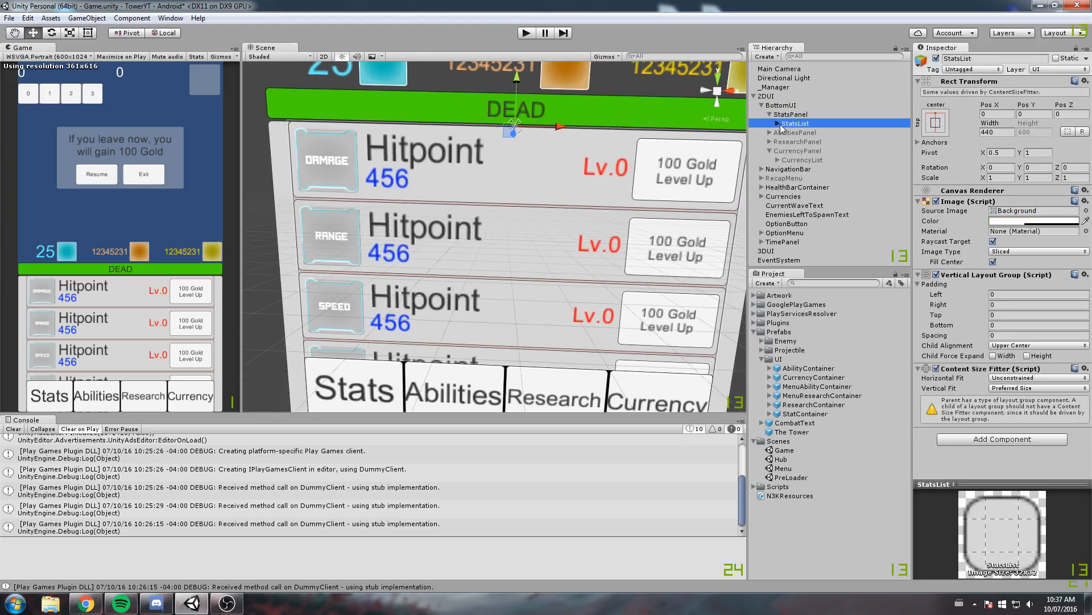
{"action": "left_click", "coordinate": [778, 123]}
{"action": "left_click", "coordinate": [803, 133]}
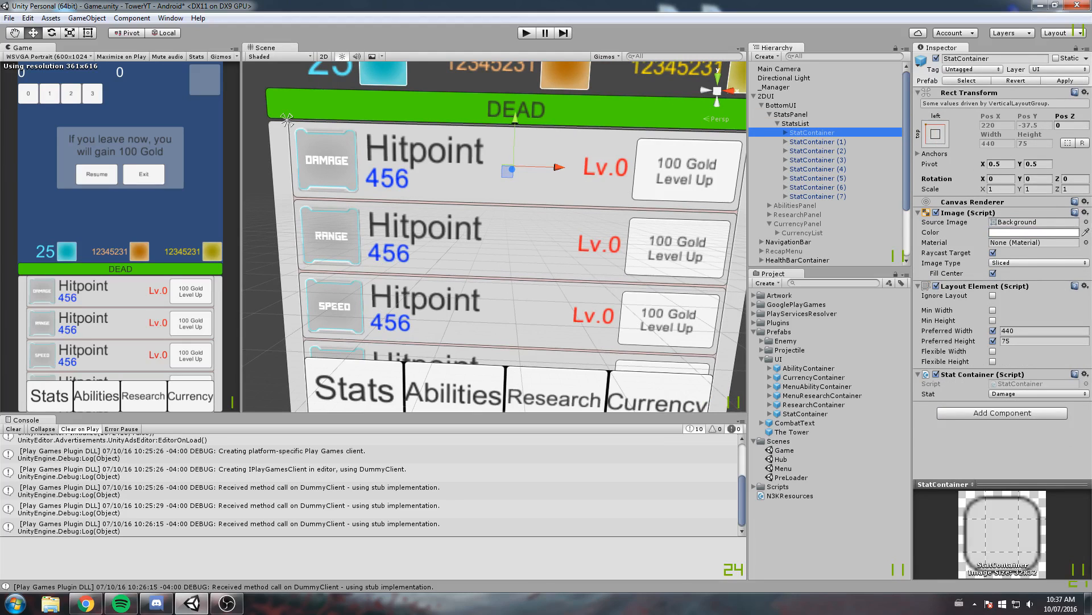
{"action": "left_click", "coordinate": [1086, 222]}
{"action": "left_click_drag", "start_coordinate": [487, 191], "coordinate": [897, 135]}
{"action": "left_click", "coordinate": [808, 304]}
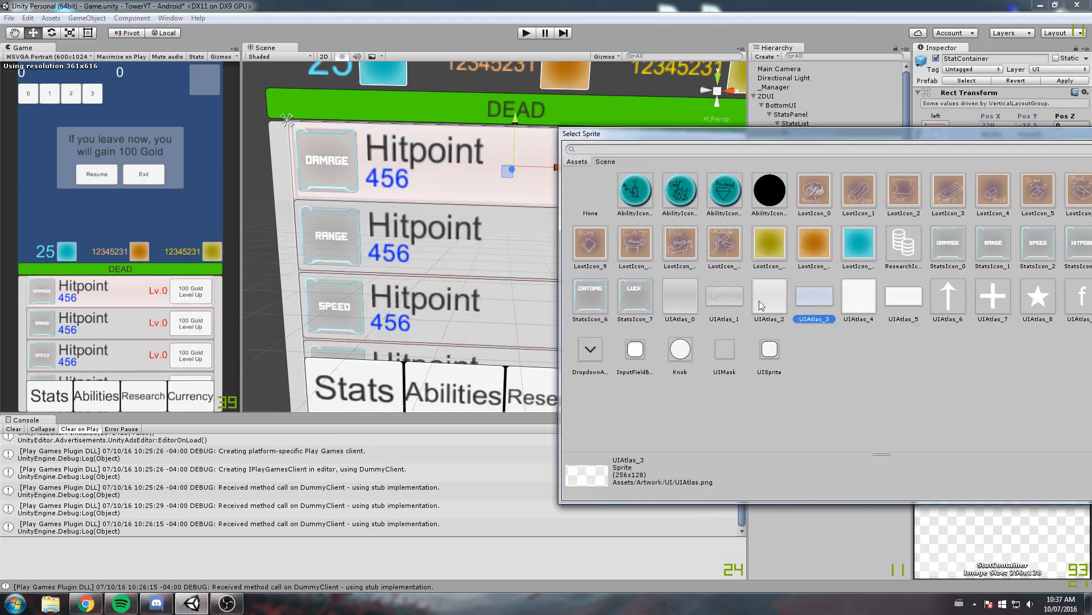
{"action": "left_click", "coordinate": [733, 299]}
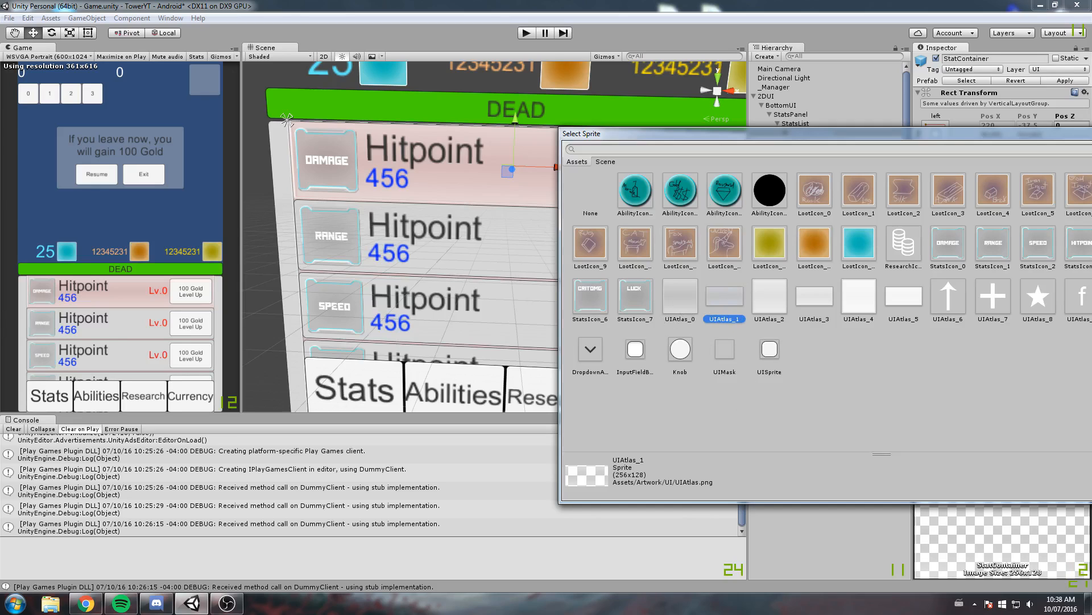
{"action": "key", "text": "Escape"}
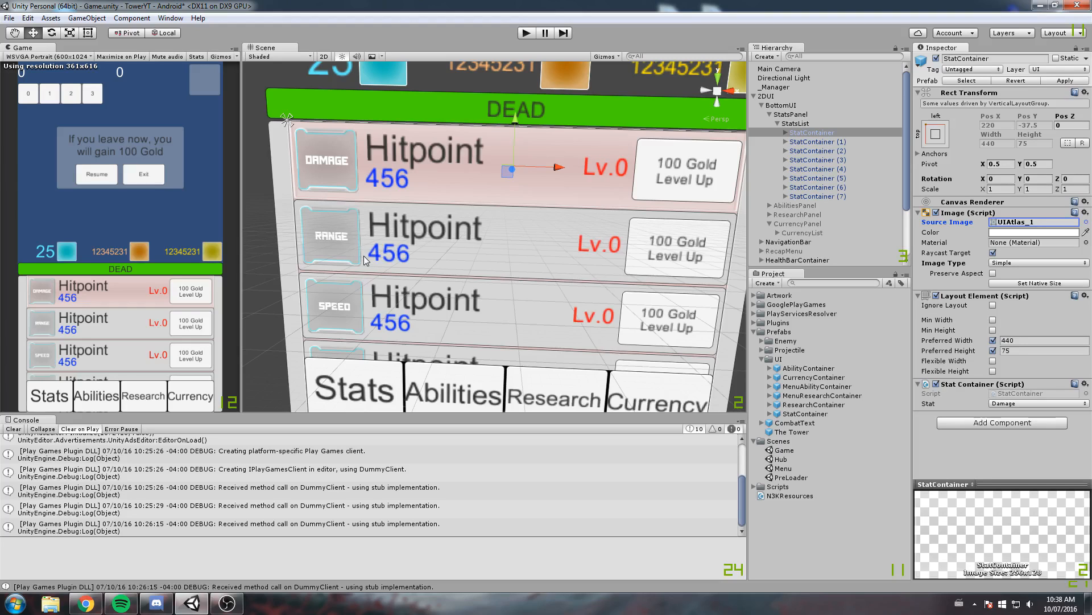
Set the StatsPanel's source image to ResearchIcon_0 after trying other sprites
{"action": "left_click", "coordinate": [805, 124]}
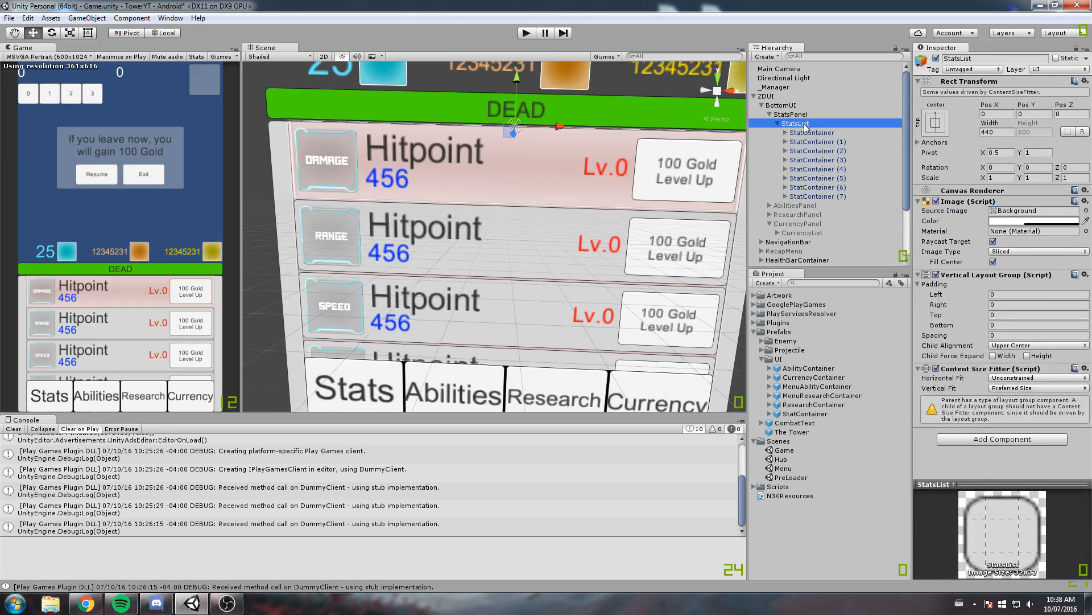
{"action": "left_click", "coordinate": [797, 115]}
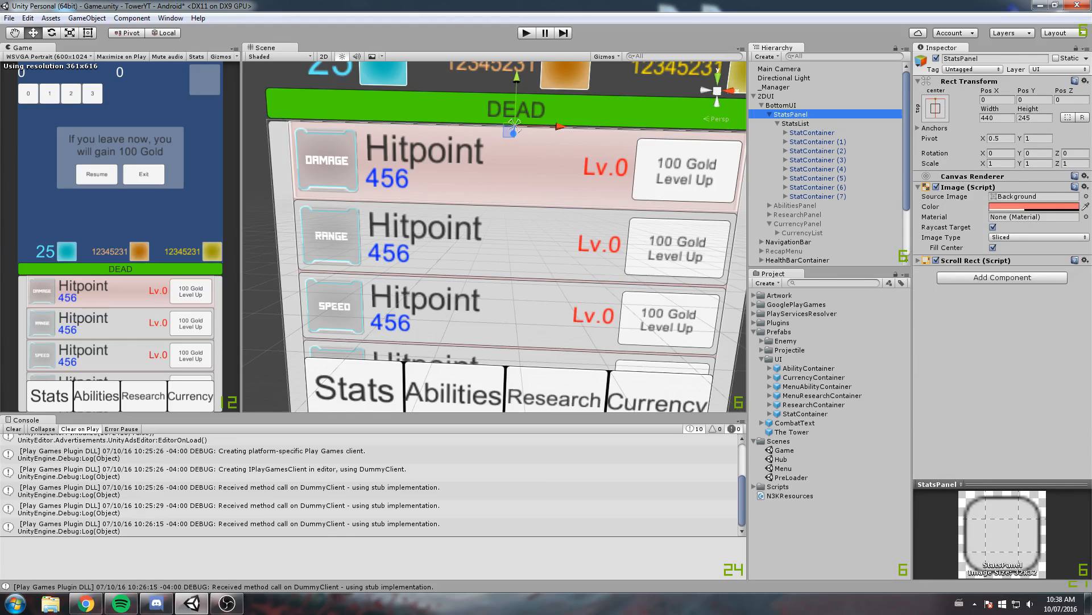
{"action": "left_click", "coordinate": [1086, 196]}
{"action": "left_click", "coordinate": [614, 244]}
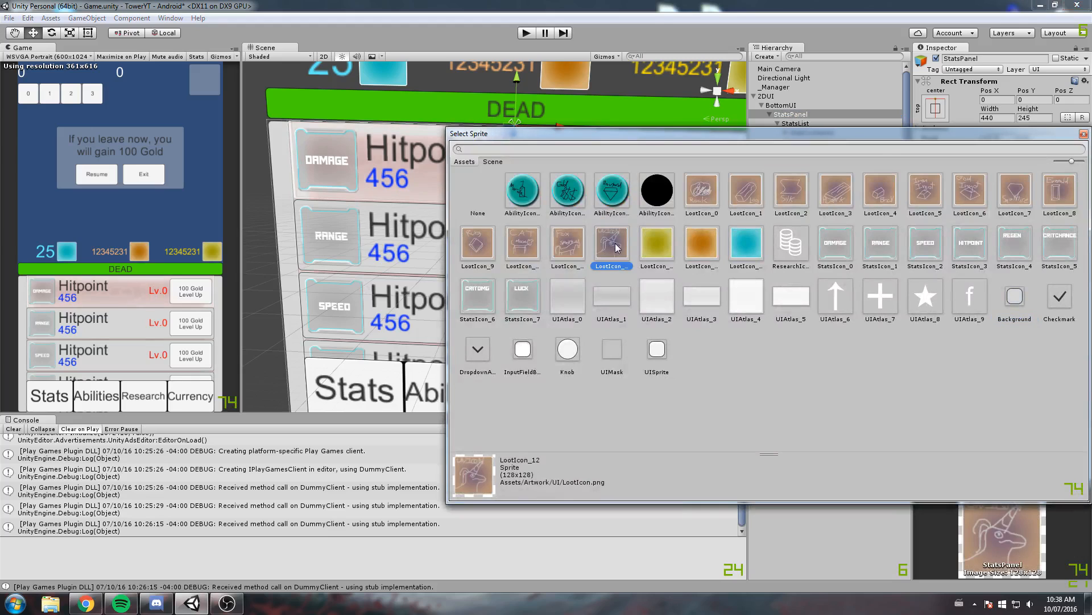
{"action": "left_click", "coordinate": [849, 252]}
{"action": "left_click", "coordinate": [781, 252]}
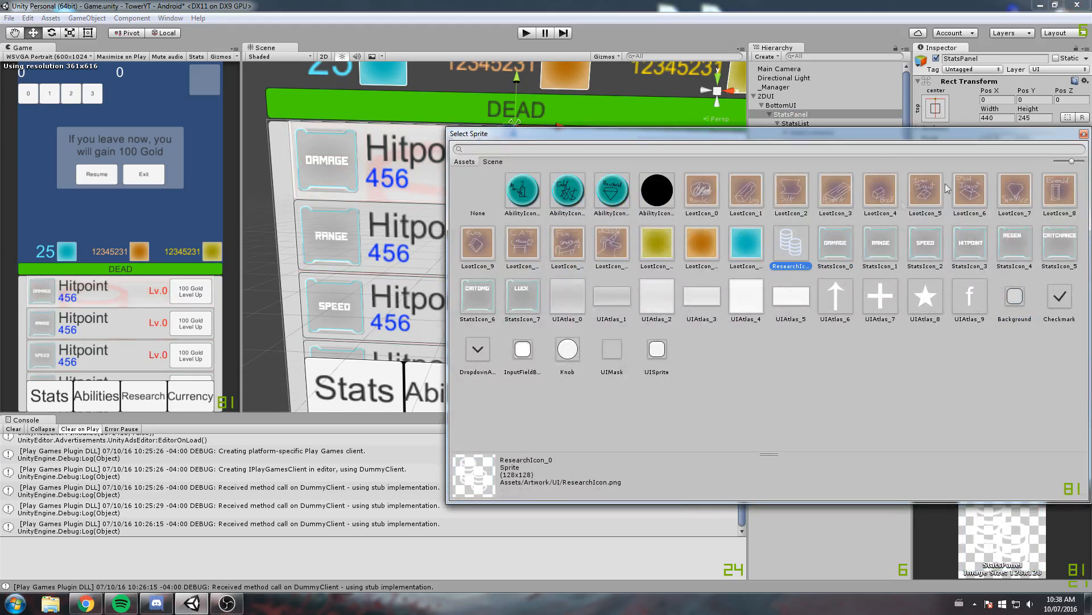
{"action": "left_click", "coordinate": [1084, 134]}
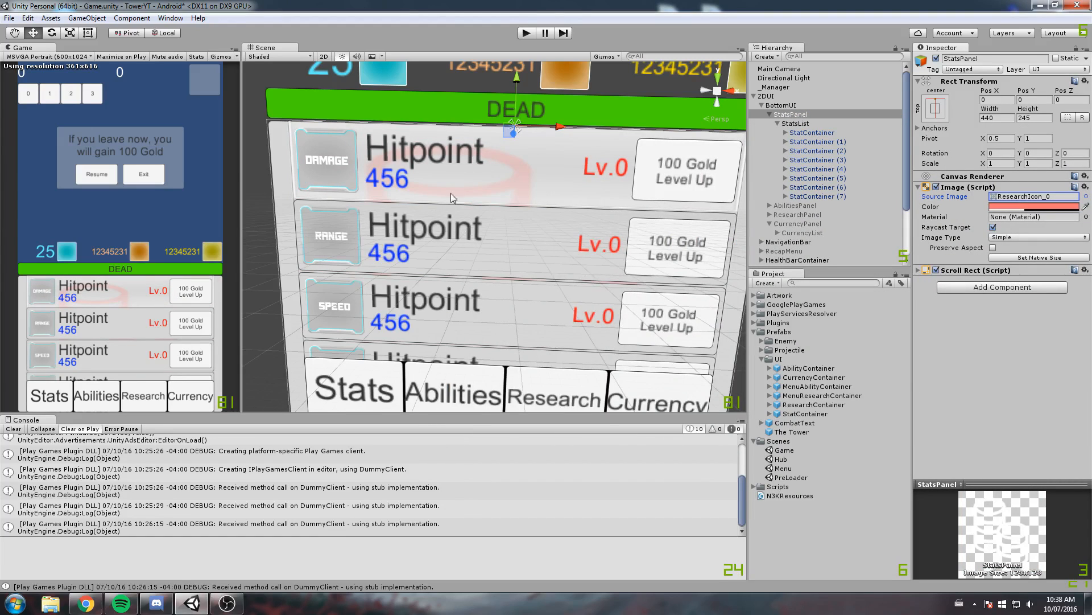
Apply the first StatContainer's new background image to its prefab
{"action": "scroll", "coordinate": [451, 193], "scroll_direction": "up", "scroll_amount": 2}
{"action": "left_click", "coordinate": [811, 133]}
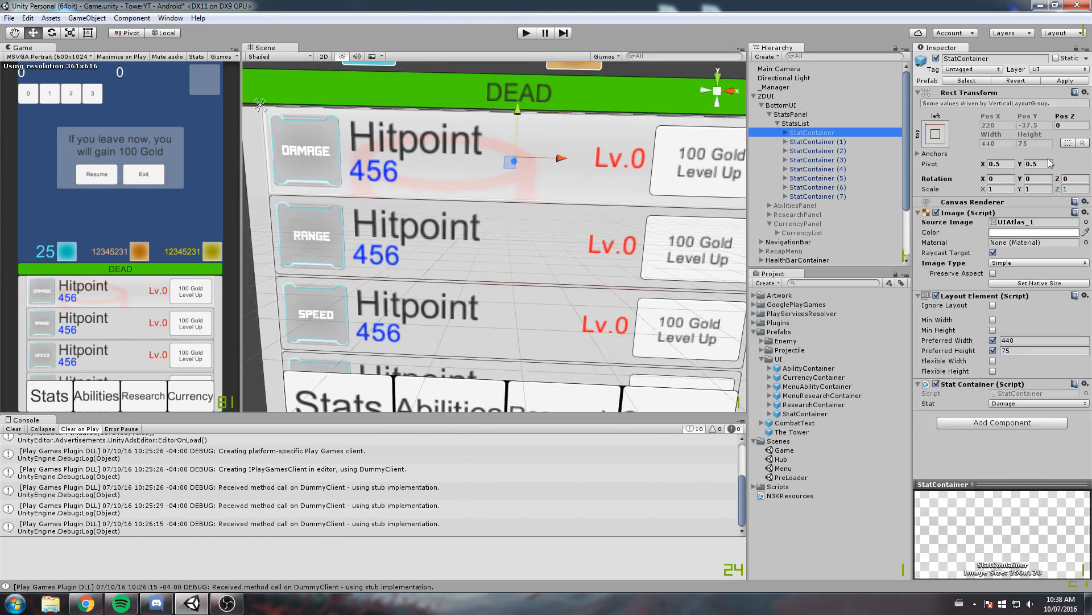
{"action": "left_click", "coordinate": [1072, 83]}
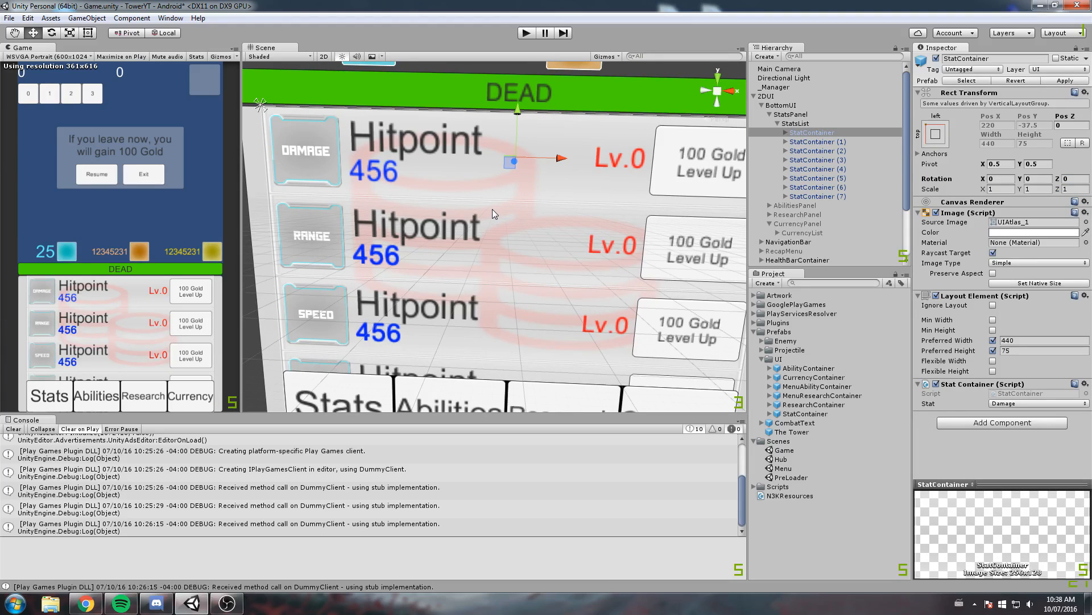
Examine the stat rows' icons, text and Level Up buttons against the coin-stack background
{"action": "scroll", "coordinate": [398, 224], "scroll_direction": "up", "scroll_amount": 6}
{"action": "middle_click_drag", "start_coordinate": [320, 180], "coordinate": [633, 268]}
{"action": "right_click_drag", "start_coordinate": [515, 241], "coordinate": [529, 242]}
{"action": "scroll", "coordinate": [534, 239], "scroll_direction": "down", "scroll_amount": 3}
{"action": "left_click", "coordinate": [854, 133]}
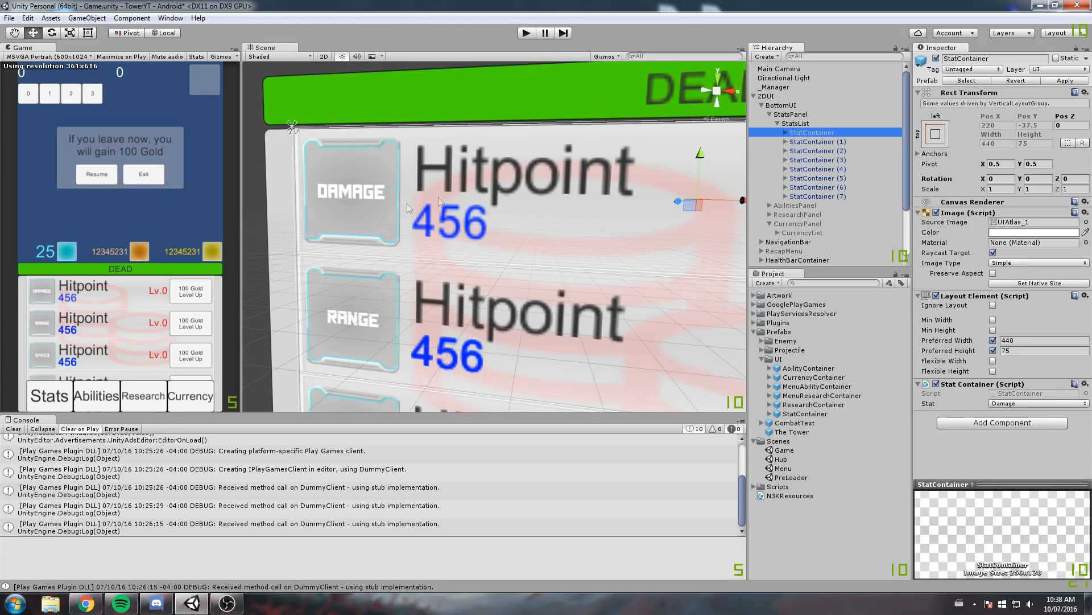
{"action": "middle_click_drag", "start_coordinate": [537, 213], "coordinate": [515, 222]}
{"action": "right_click_drag", "start_coordinate": [515, 222], "coordinate": [493, 230]}
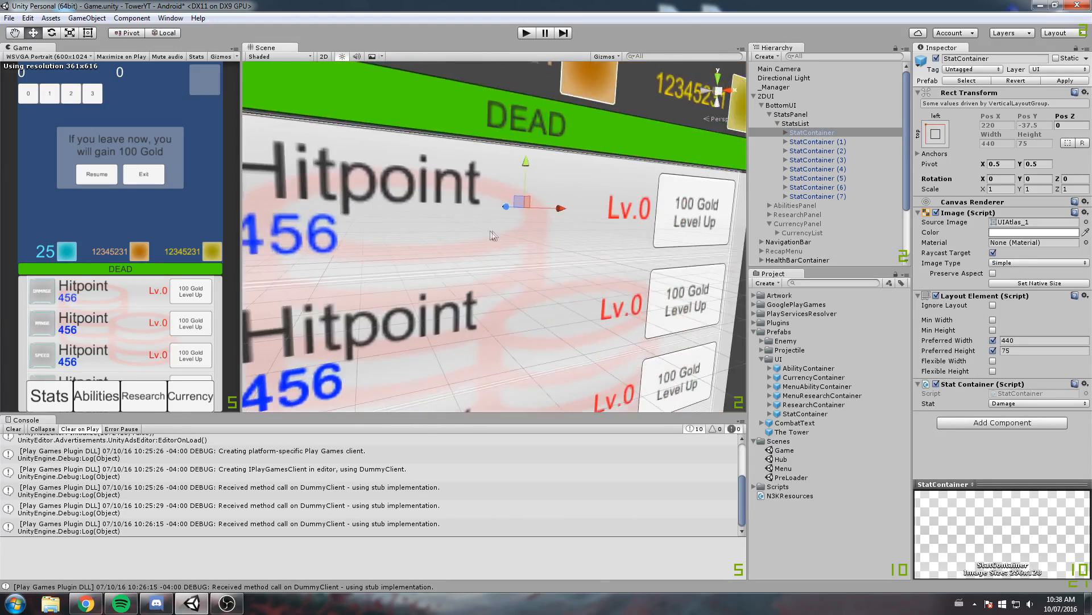
{"action": "scroll", "coordinate": [528, 229], "scroll_direction": "down", "scroll_amount": 2}
{"action": "scroll", "coordinate": [528, 229], "scroll_direction": "down", "scroll_amount": 2}
{"action": "middle_click_drag", "start_coordinate": [528, 229], "coordinate": [495, 208]}
{"action": "scroll", "coordinate": [487, 207], "scroll_direction": "down", "scroll_amount": 3}
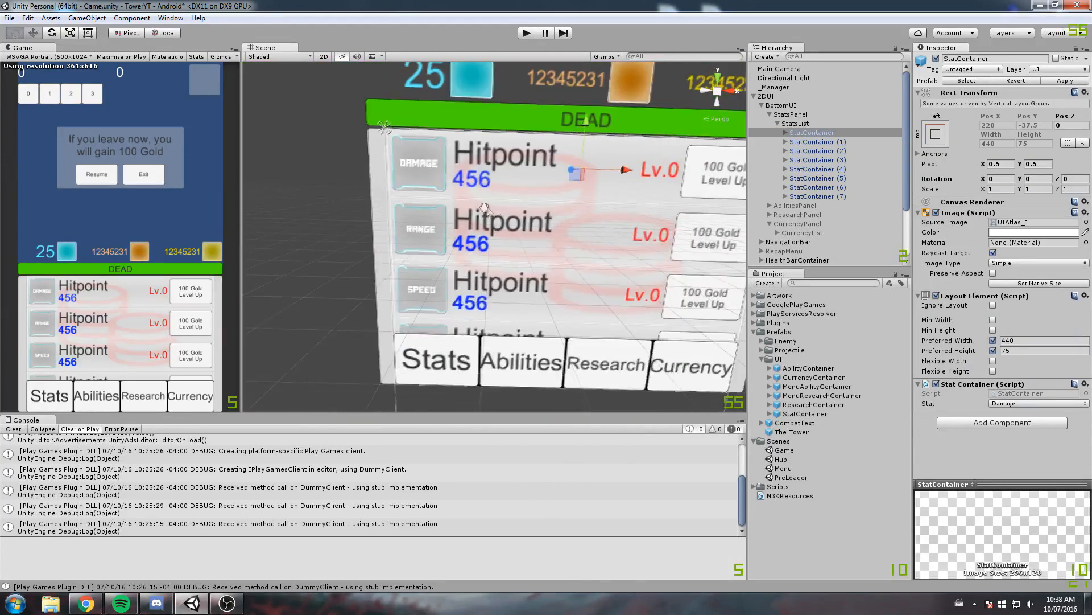
Set the StatsPanel image color to black with an alpha of 41
{"action": "left_click", "coordinate": [804, 125]}
{"action": "left_click", "coordinate": [797, 114]}
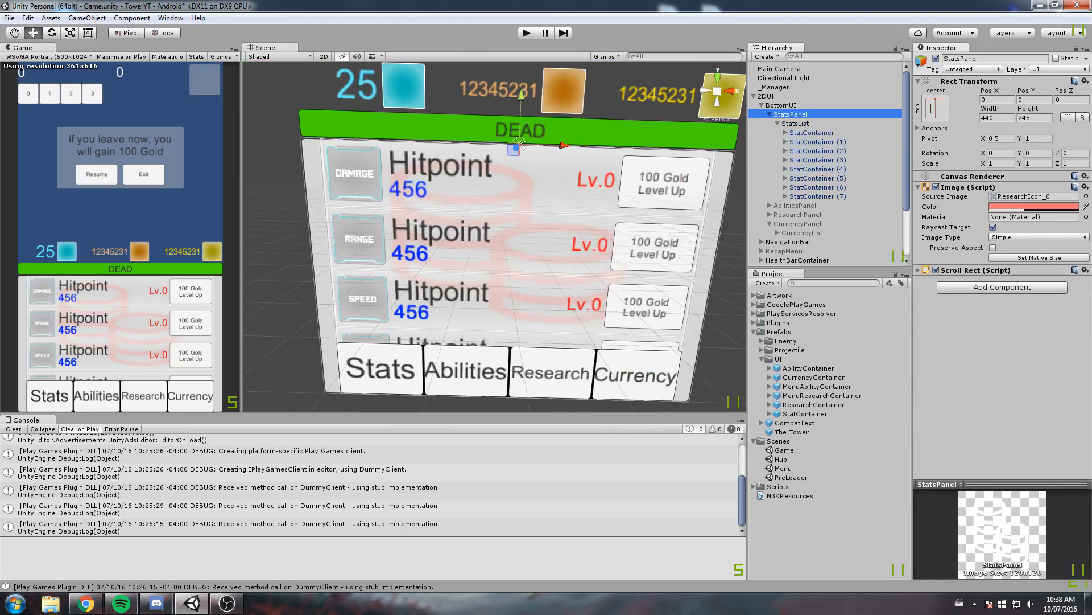
{"action": "left_click", "coordinate": [1072, 209]}
{"action": "left_click_drag", "start_coordinate": [701, 166], "coordinate": [721, 399]}
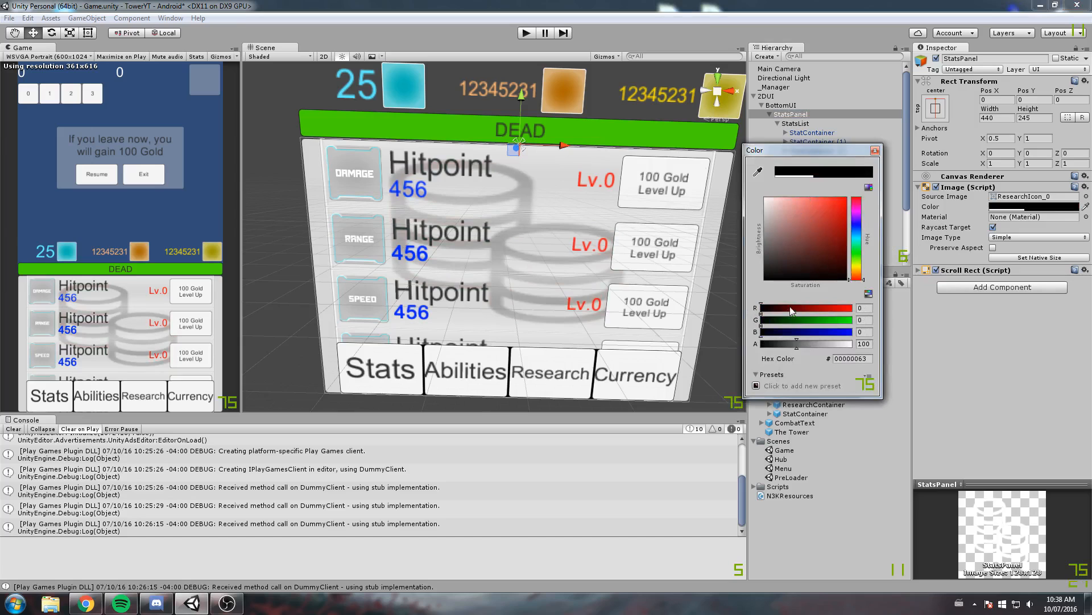
{"action": "left_click_drag", "start_coordinate": [806, 344], "coordinate": [778, 335]}
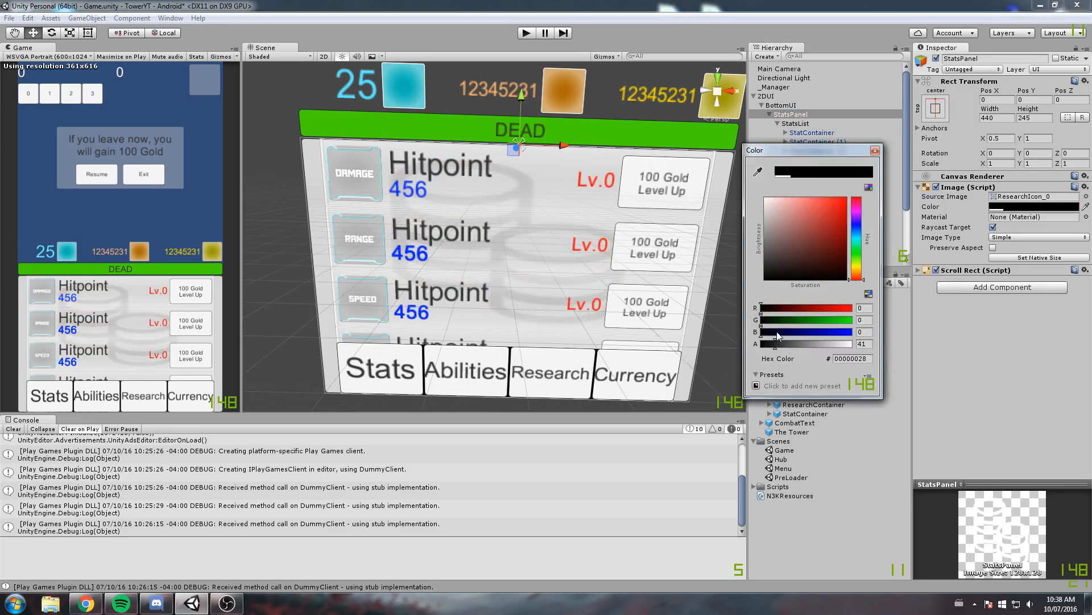
{"action": "left_click", "coordinate": [875, 151]}
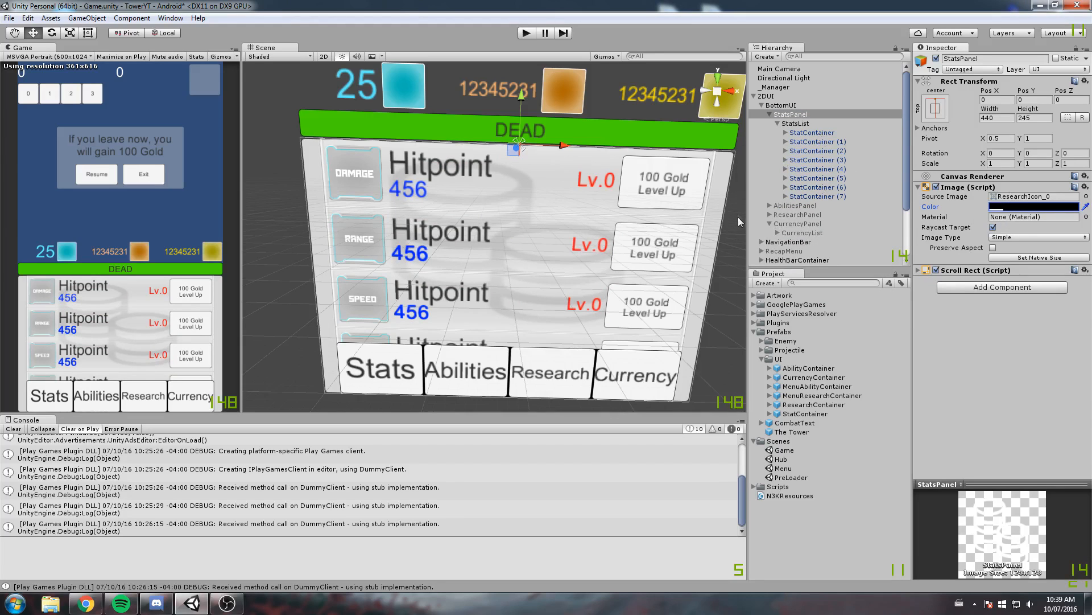
Expand the first StatContainer and set its StatTitle text to the KellySlab-Regular font in Bold style
{"action": "left_click", "coordinate": [819, 135]}
{"action": "key", "text": "f"}
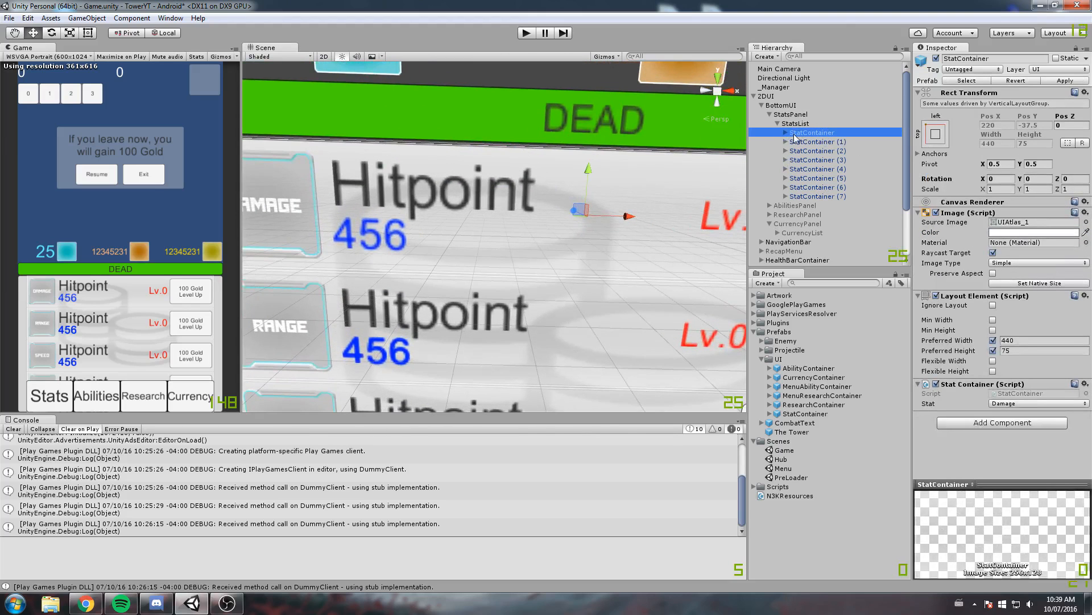
{"action": "left_click", "coordinate": [786, 133]}
{"action": "left_click", "coordinate": [811, 142]}
{"action": "key", "text": "f"}
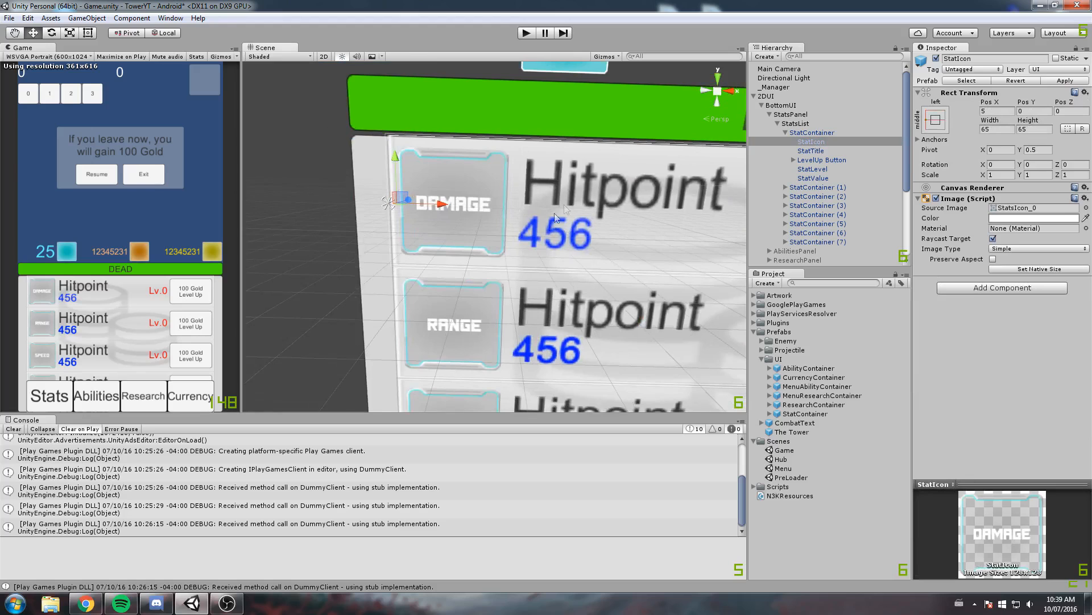
{"action": "left_click", "coordinate": [811, 151]}
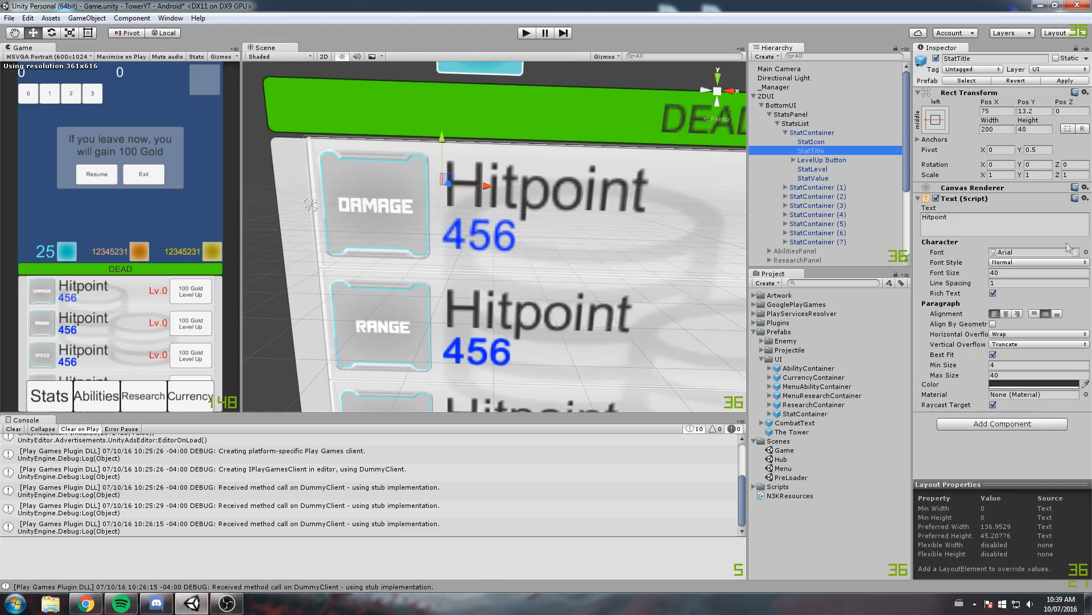
{"action": "left_click", "coordinate": [1085, 254]}
{"action": "left_click", "coordinate": [521, 196]}
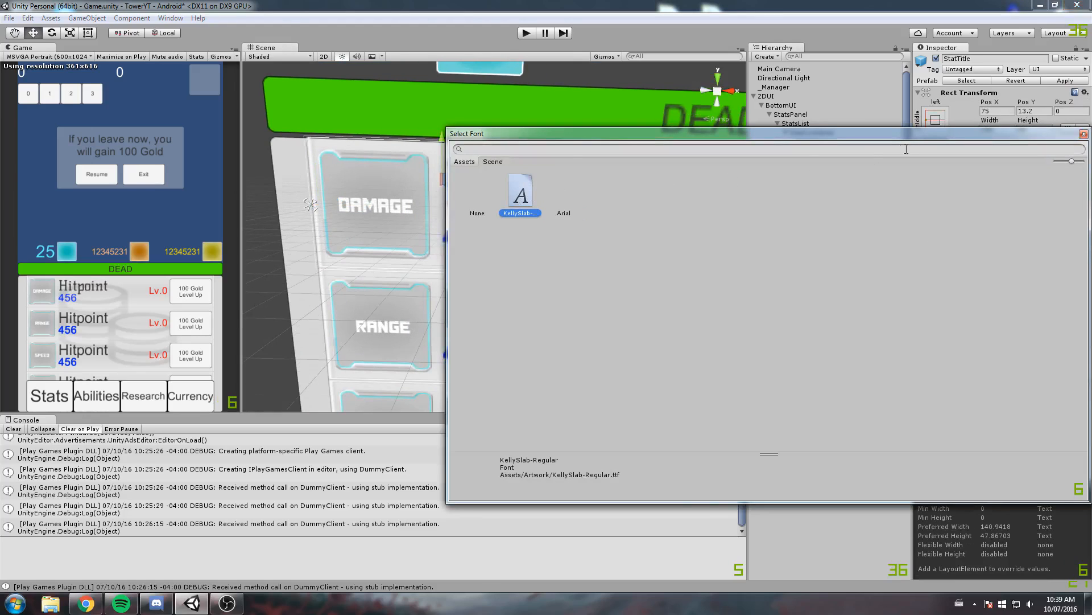
{"action": "left_click", "coordinate": [918, 193]}
{"action": "left_click", "coordinate": [1019, 262]}
{"action": "left_click", "coordinate": [1032, 290]}
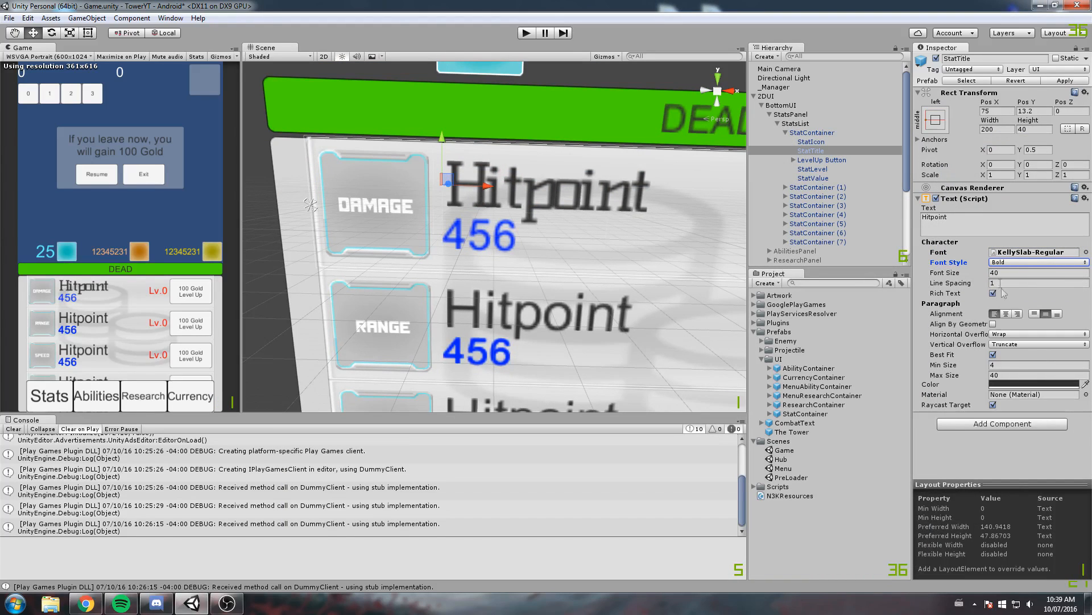
Try the Italic font style on the first StatContainer's StatTitle and return it to Bold
{"action": "left_click", "coordinate": [1018, 262]}
{"action": "left_click", "coordinate": [1022, 299]}
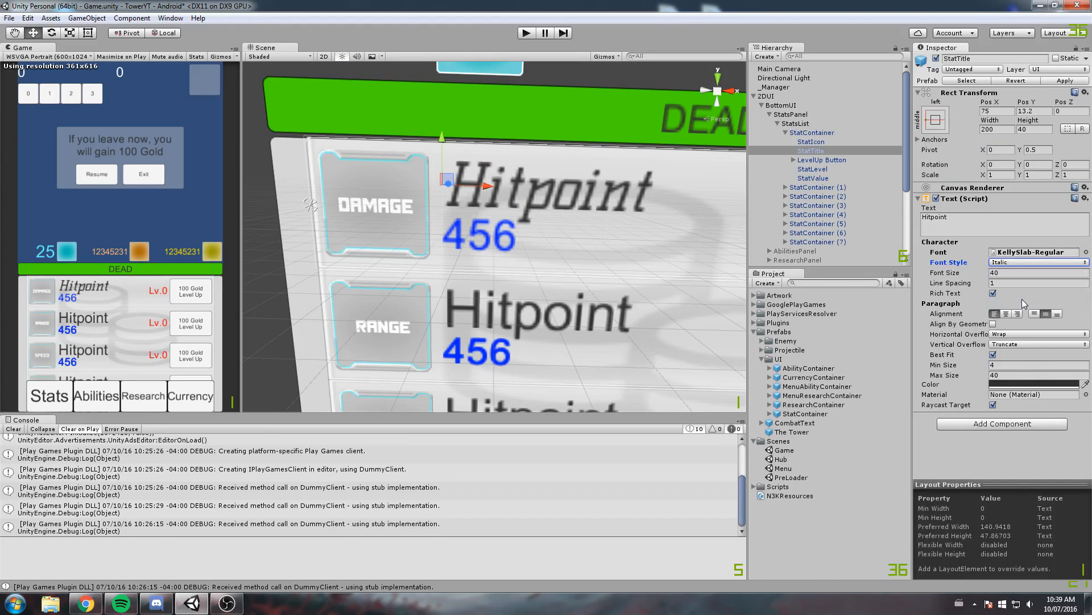
{"action": "left_click", "coordinate": [1031, 262]}
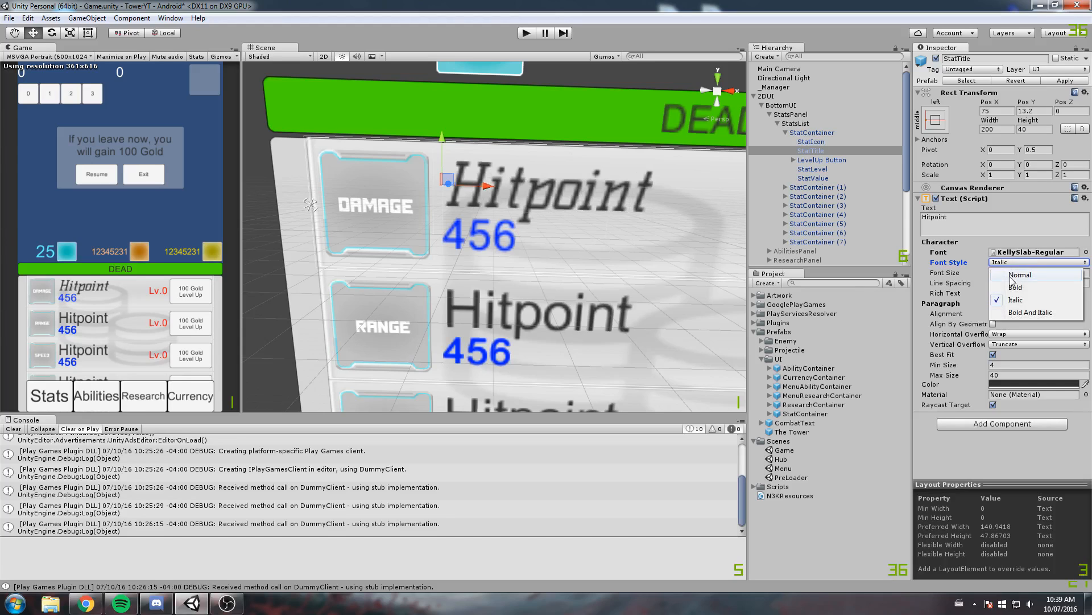
{"action": "left_click", "coordinate": [1033, 290]}
Set the first StatContainer's LevelUp Button source image to the UIAtlas_0 sprite
{"action": "middle_click_drag", "start_coordinate": [464, 277], "coordinate": [364, 260]}
{"action": "left_click", "coordinate": [816, 160]}
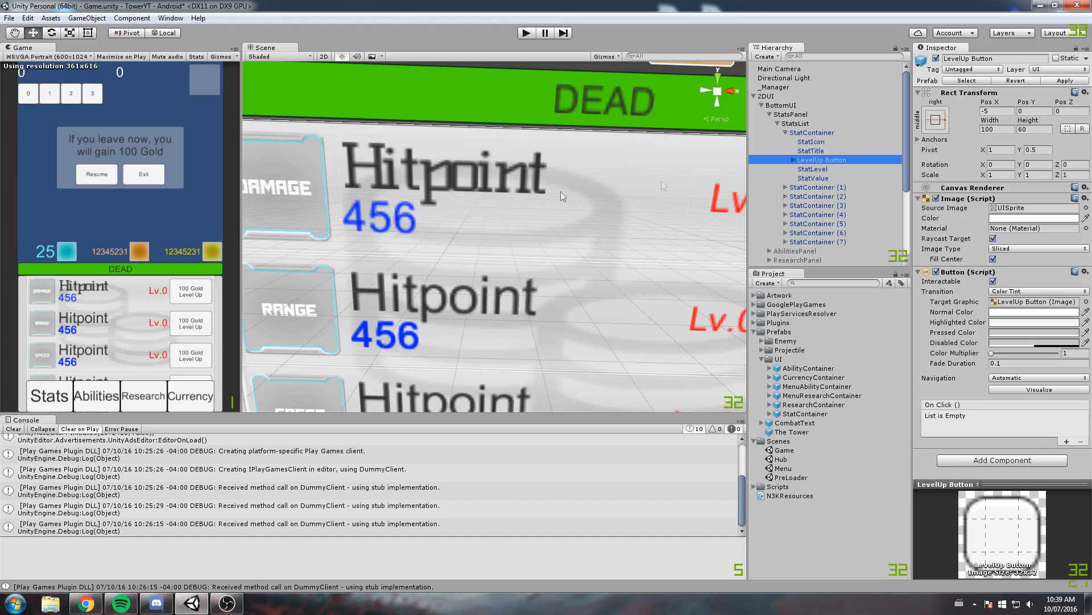
{"action": "key", "text": "f"}
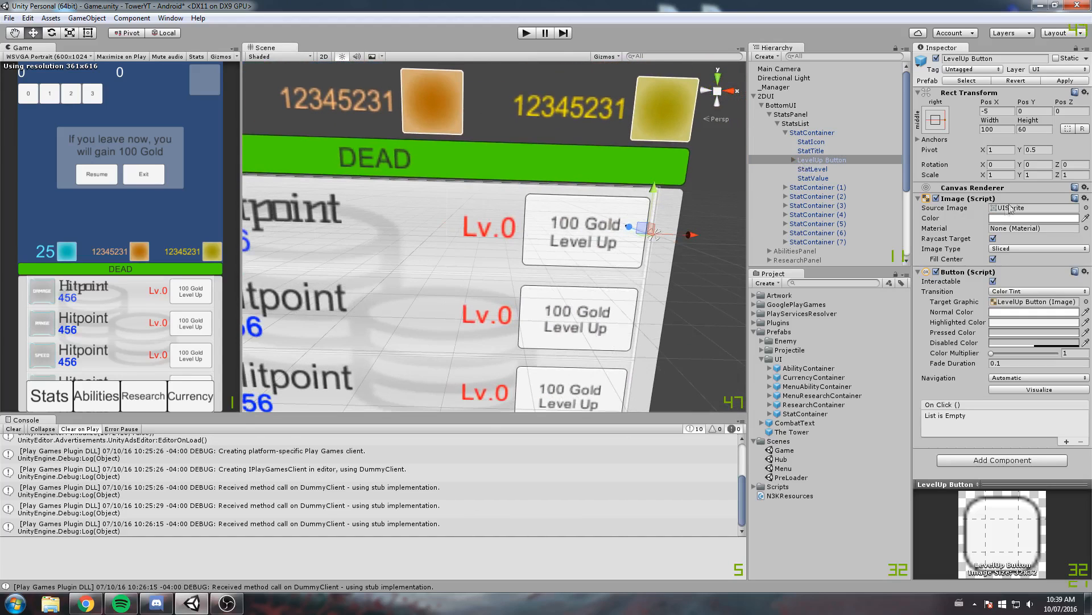
{"action": "left_click", "coordinate": [1086, 208]}
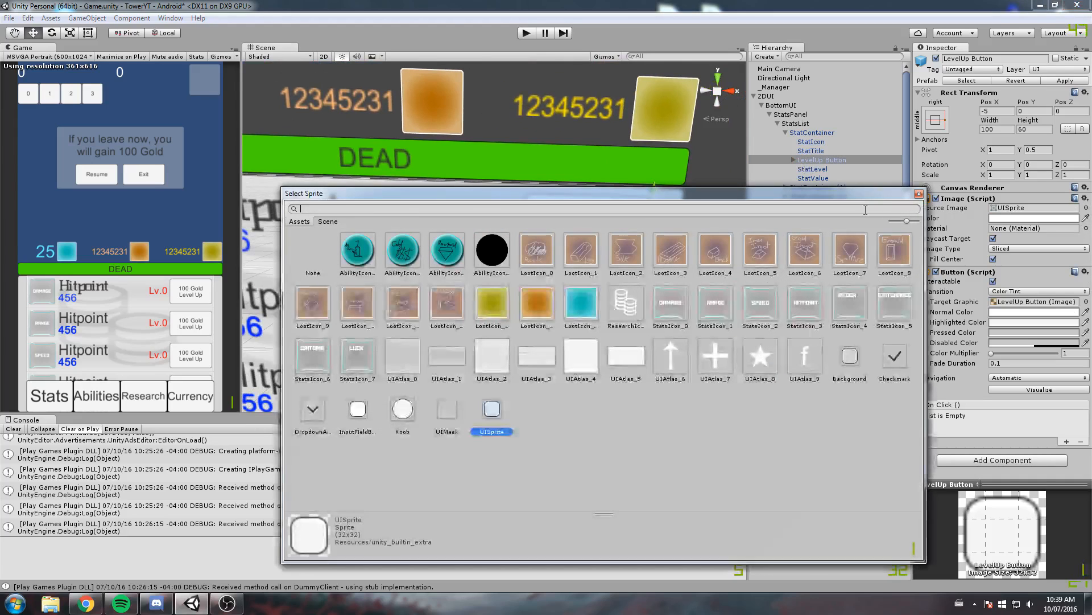
{"action": "left_click", "coordinate": [419, 362]}
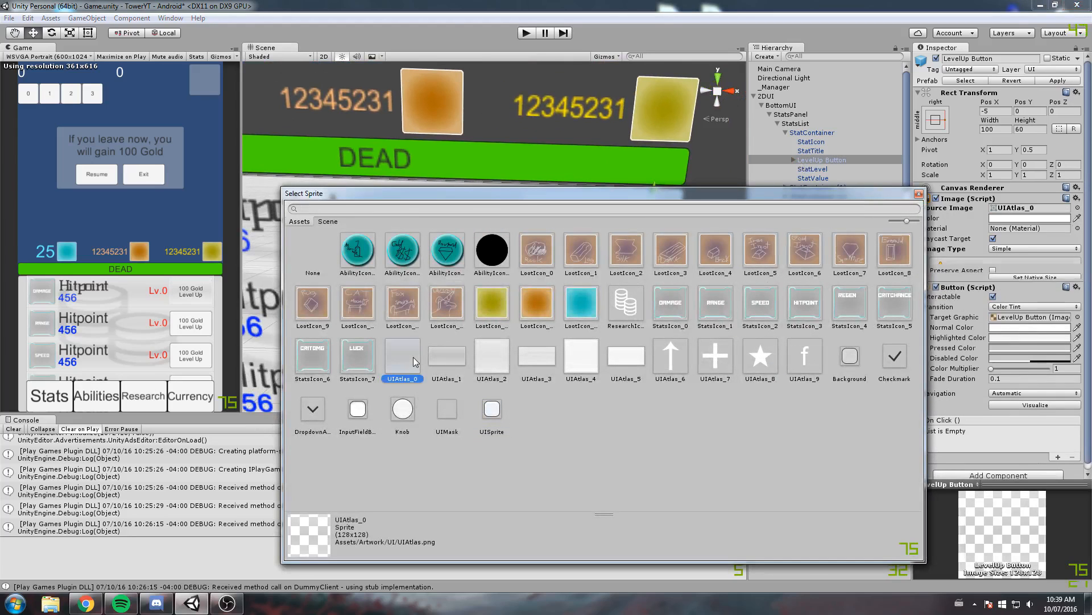
{"action": "left_click", "coordinate": [919, 194]}
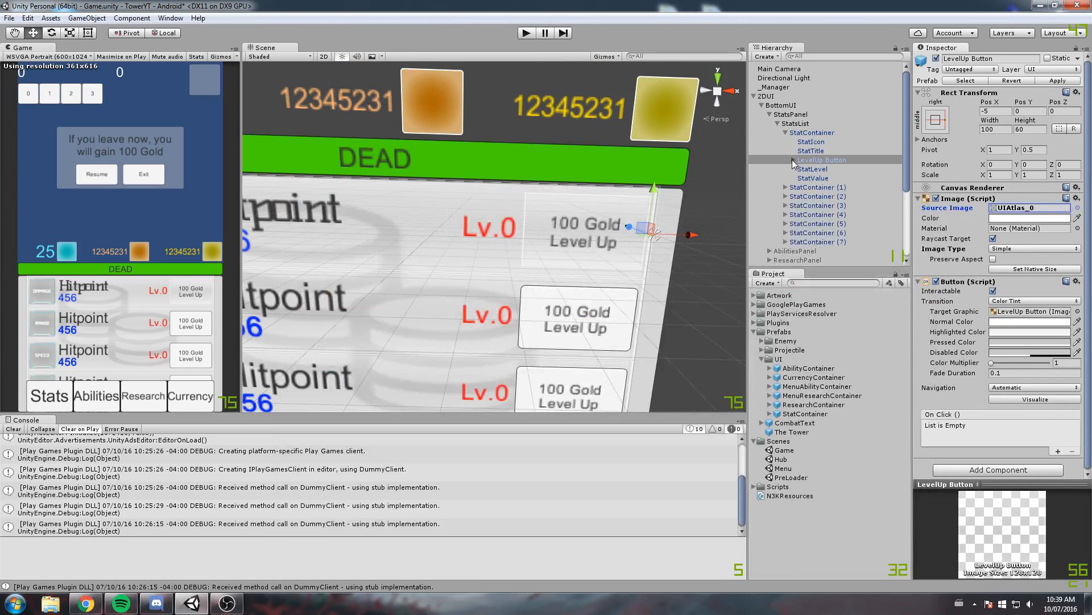
Switch the LevelUp Button's transition to Sprite Swap, using UIAtlas_2 for both the highlighted and pressed sprites
{"action": "left_click", "coordinate": [1015, 302]}
{"action": "left_click", "coordinate": [1033, 339]}
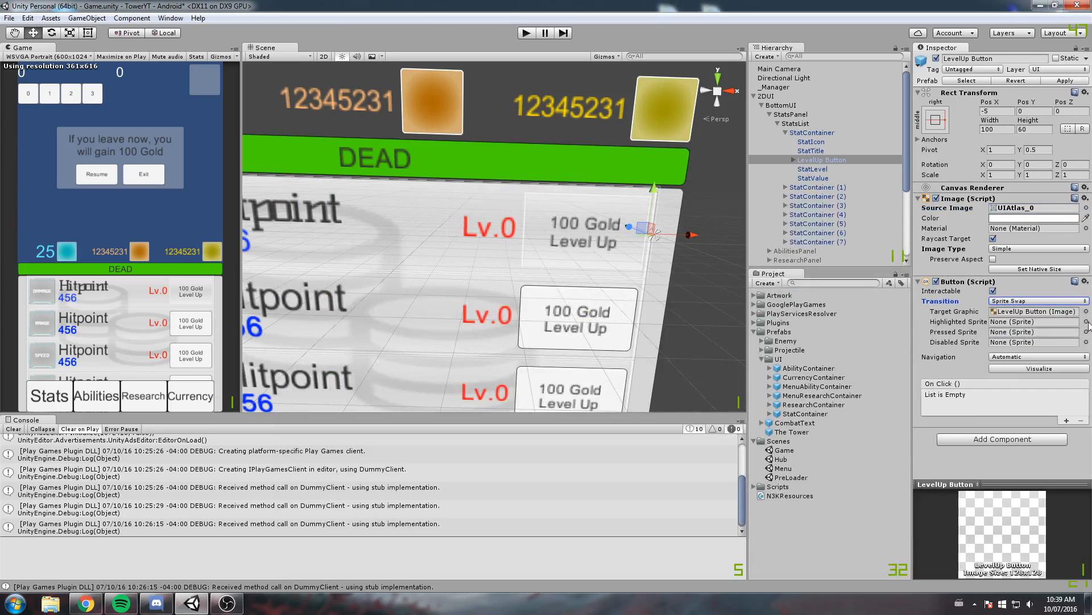
{"action": "left_click", "coordinate": [1086, 322]}
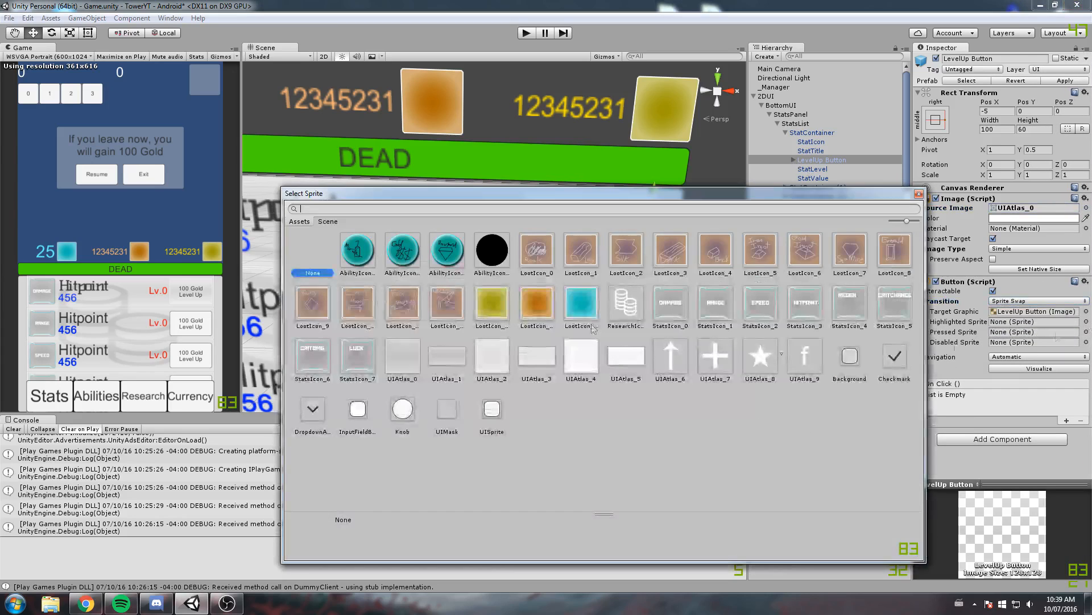
{"action": "left_click", "coordinate": [503, 357]}
{"action": "left_click", "coordinate": [919, 194]}
{"action": "left_click", "coordinate": [1086, 332]}
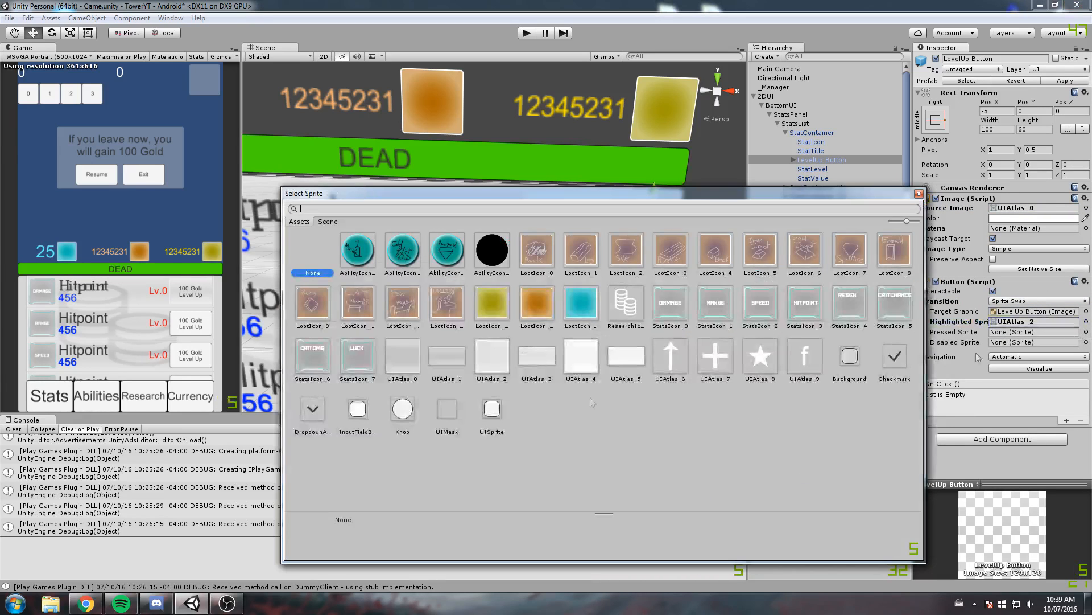
{"action": "left_click", "coordinate": [491, 357]}
{"action": "left_click", "coordinate": [919, 194]}
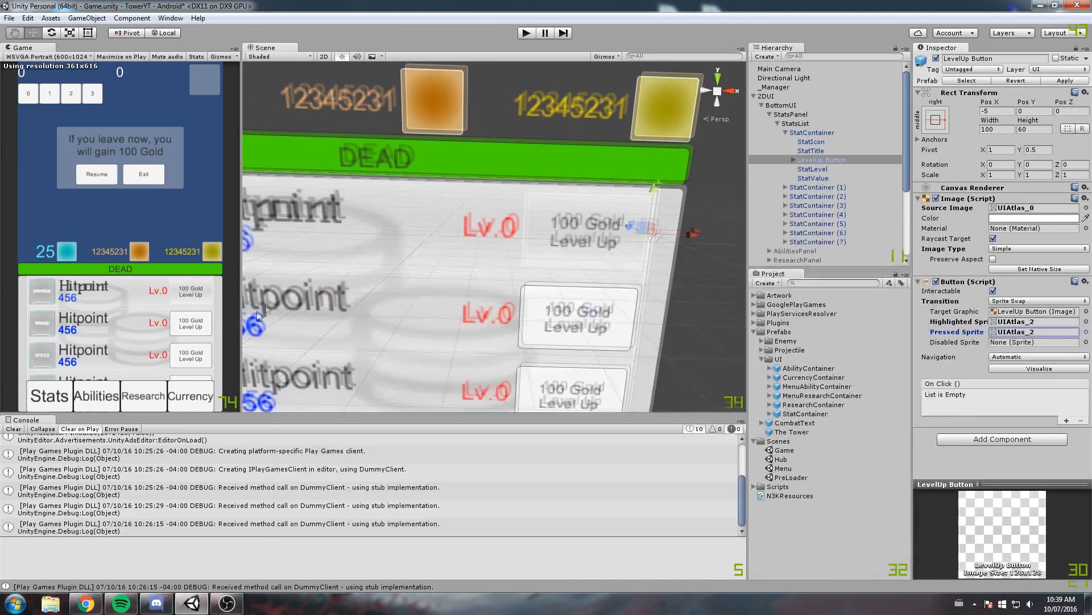
Set the font of the LevelUp Button's child Text to KellySlab-Regular
{"action": "middle_click_drag", "start_coordinate": [258, 313], "coordinate": [284, 275]}
{"action": "scroll", "coordinate": [285, 276], "scroll_direction": "down", "scroll_amount": 5}
{"action": "scroll", "coordinate": [284, 275], "scroll_direction": "up", "scroll_amount": 5}
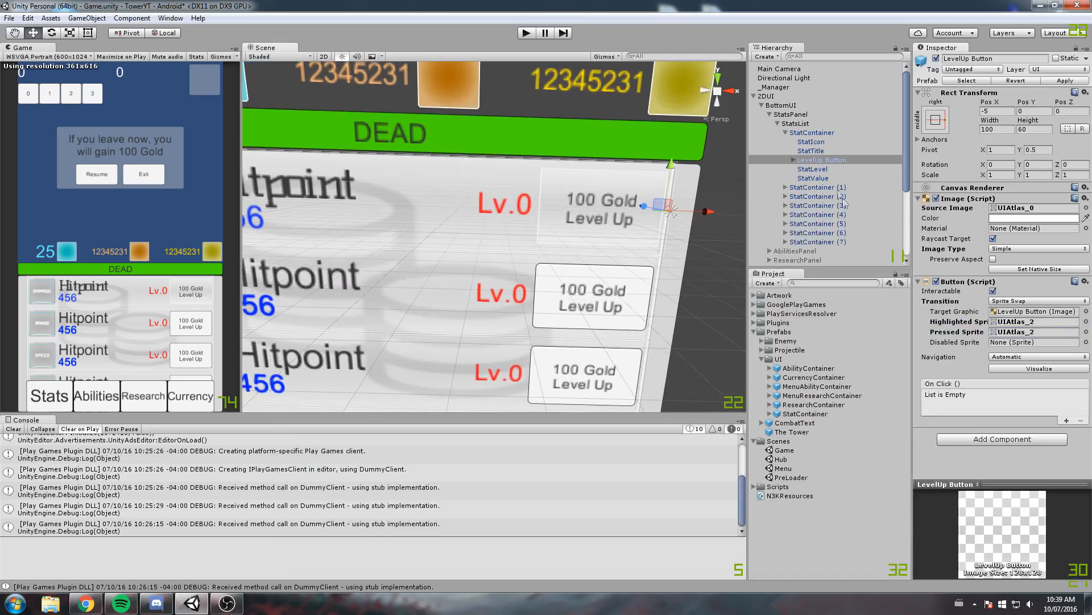
{"action": "left_click", "coordinate": [794, 160]}
{"action": "left_click", "coordinate": [812, 169]}
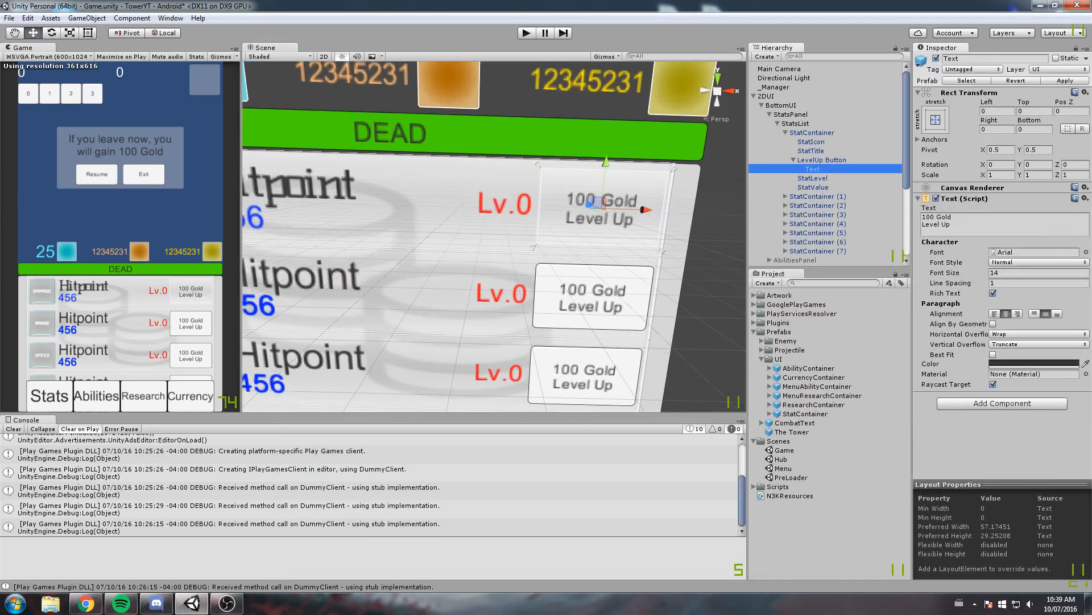
{"action": "left_click", "coordinate": [1087, 252]}
{"action": "left_click", "coordinate": [356, 254]}
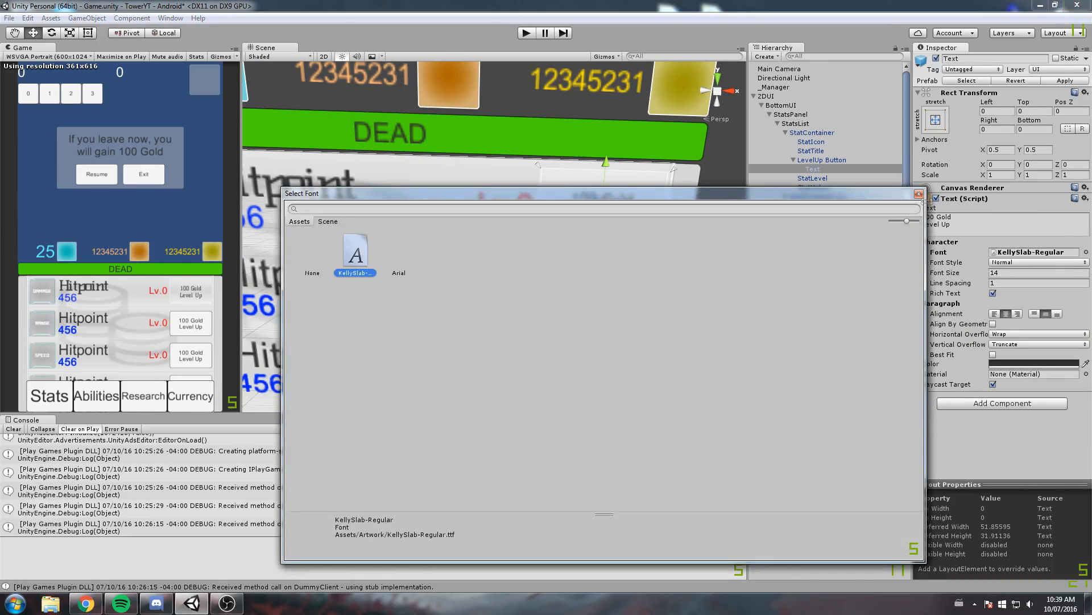
{"action": "left_click", "coordinate": [919, 194]}
Set the LevelUp Button text's font size to 20 and enable Best Fit
{"action": "middle_click_drag", "start_coordinate": [577, 229], "coordinate": [532, 249]}
{"action": "scroll", "coordinate": [531, 250], "scroll_direction": "up", "scroll_amount": 2}
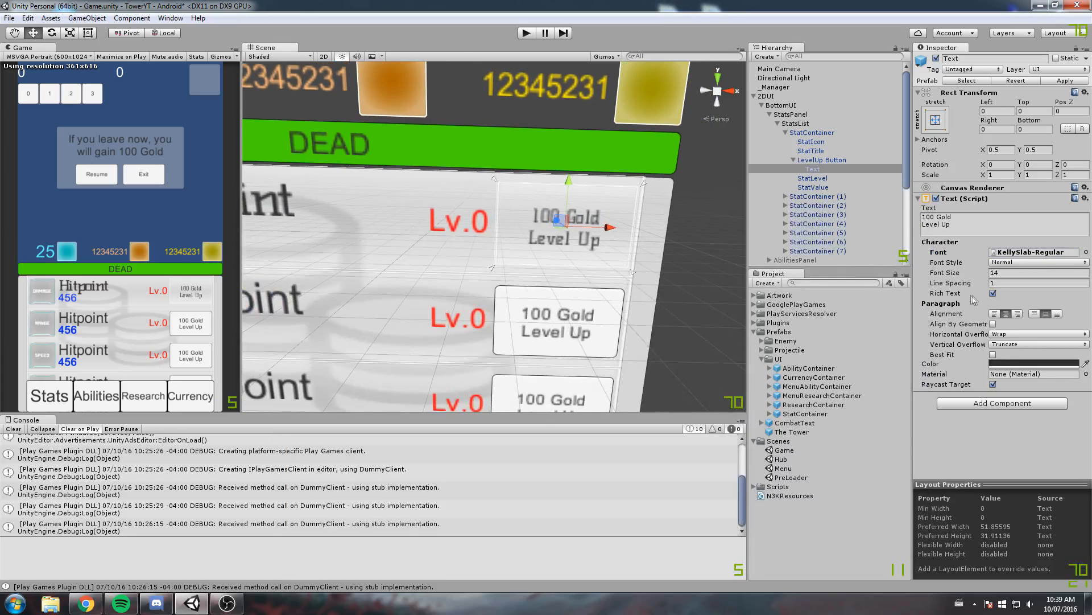
{"action": "left_click", "coordinate": [951, 275]}
{"action": "left_click_drag", "start_coordinate": [951, 274], "coordinate": [956, 276]}
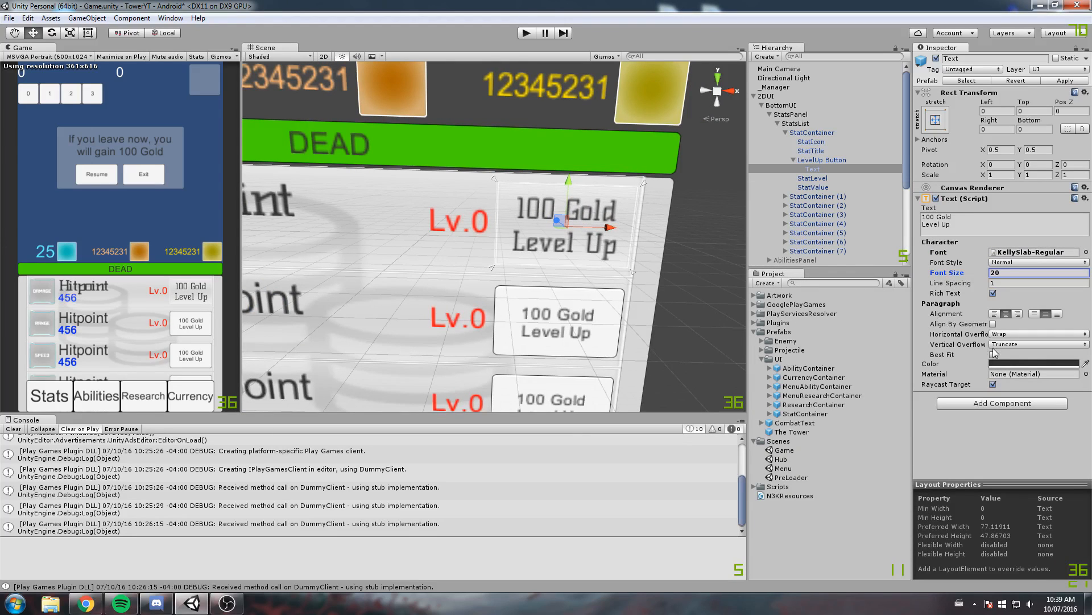
{"action": "left_click", "coordinate": [993, 354]}
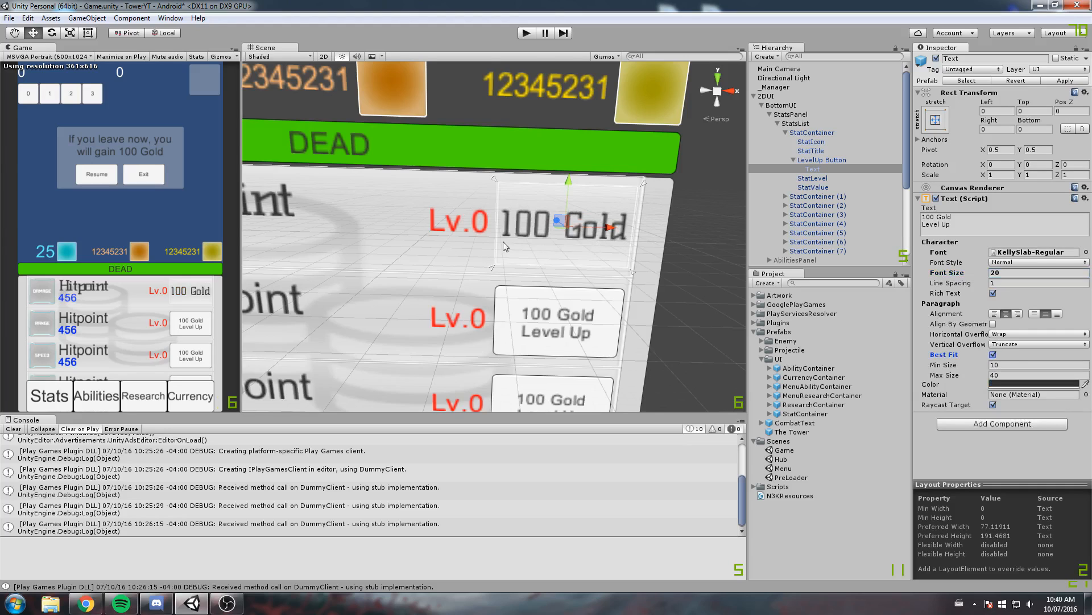
Inset the LevelUp Button text by 5 on both the Left and Right of its rect
{"action": "scroll", "coordinate": [503, 241], "scroll_direction": "up", "scroll_amount": 2}
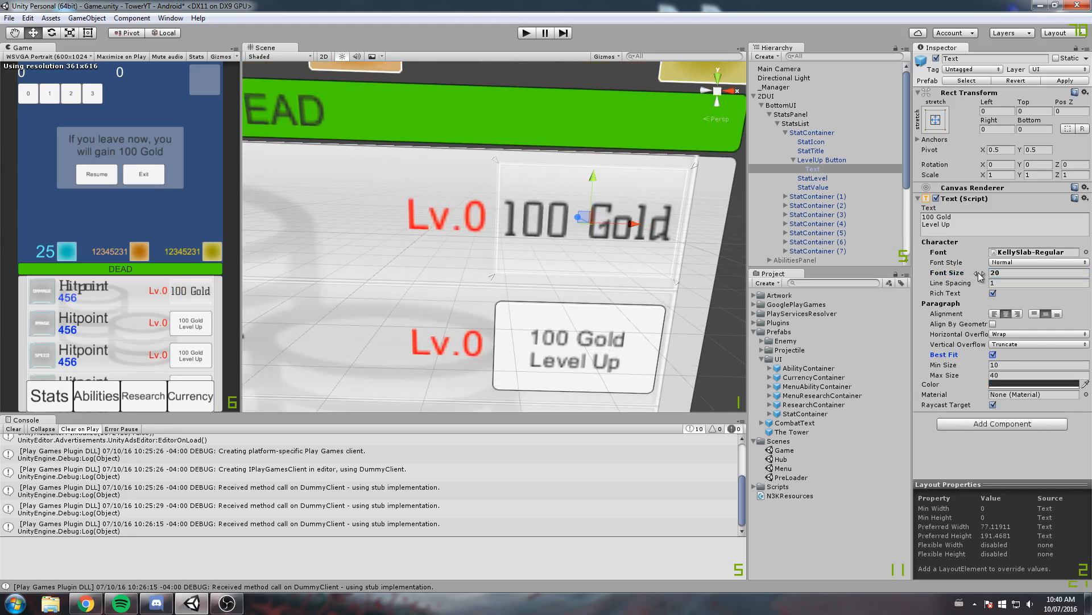
{"action": "left_click_drag", "start_coordinate": [996, 130], "coordinate": [927, 130]}
{"action": "left_click_drag", "start_coordinate": [996, 111], "coordinate": [922, 114]}
{"action": "type", "text": "5"}
{"action": "left_click", "coordinate": [993, 129]}
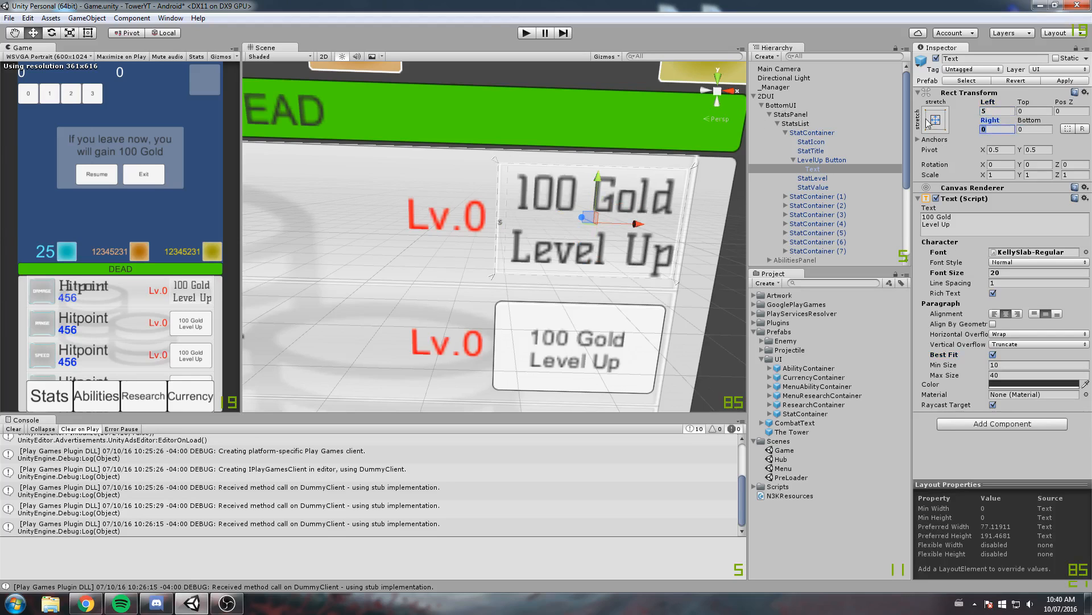
{"action": "type", "text": "5"}
{"action": "scroll", "coordinate": [350, 257], "scroll_direction": "down", "scroll_amount": 8}
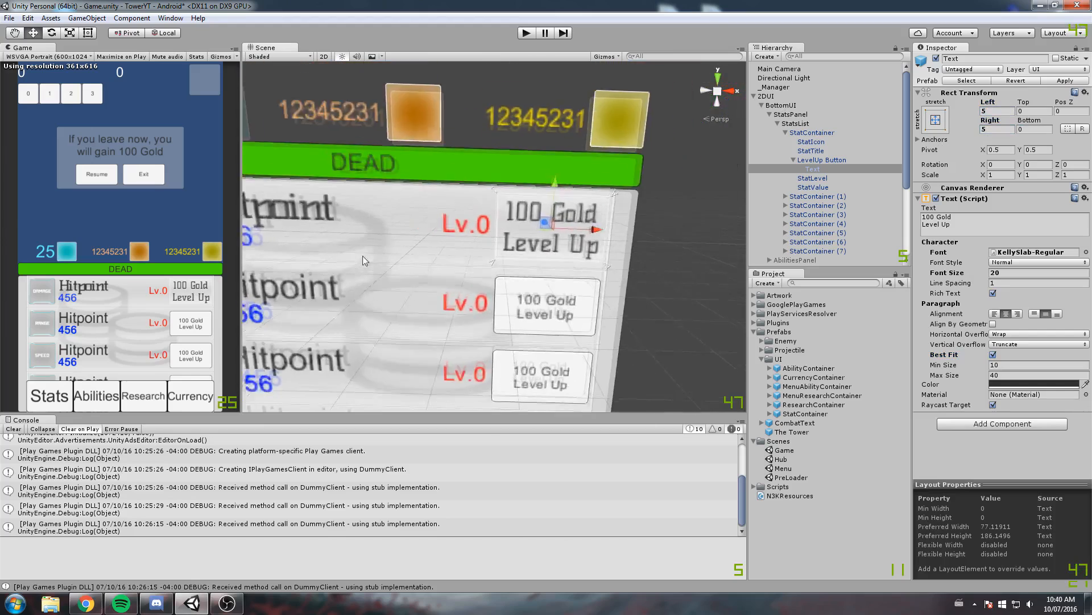
{"action": "scroll", "coordinate": [432, 240], "scroll_direction": "up", "scroll_amount": 4}
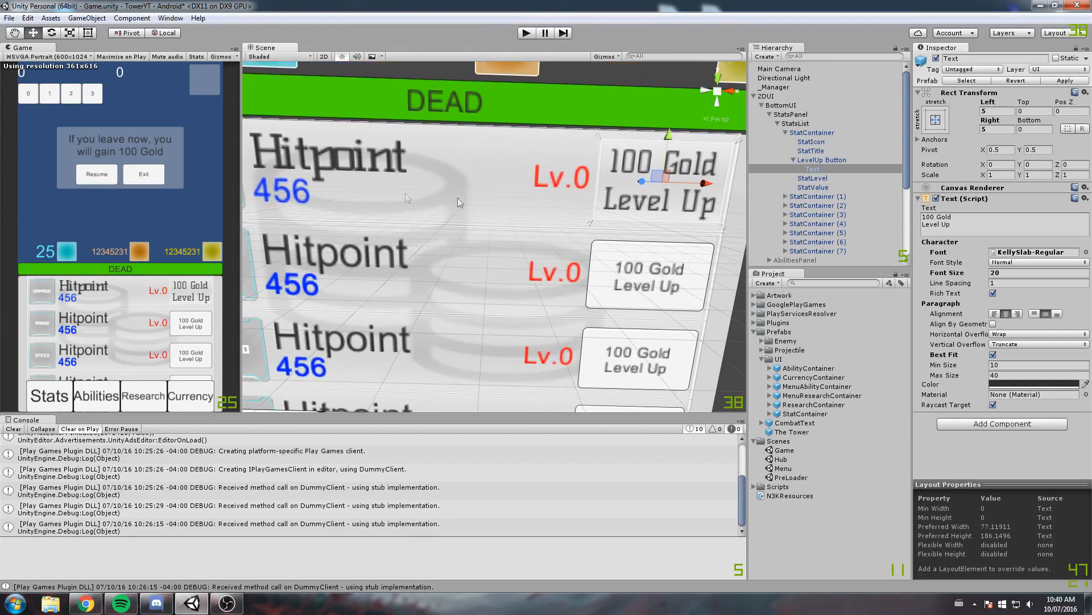
{"action": "scroll", "coordinate": [385, 222], "scroll_direction": "up", "scroll_amount": 1}
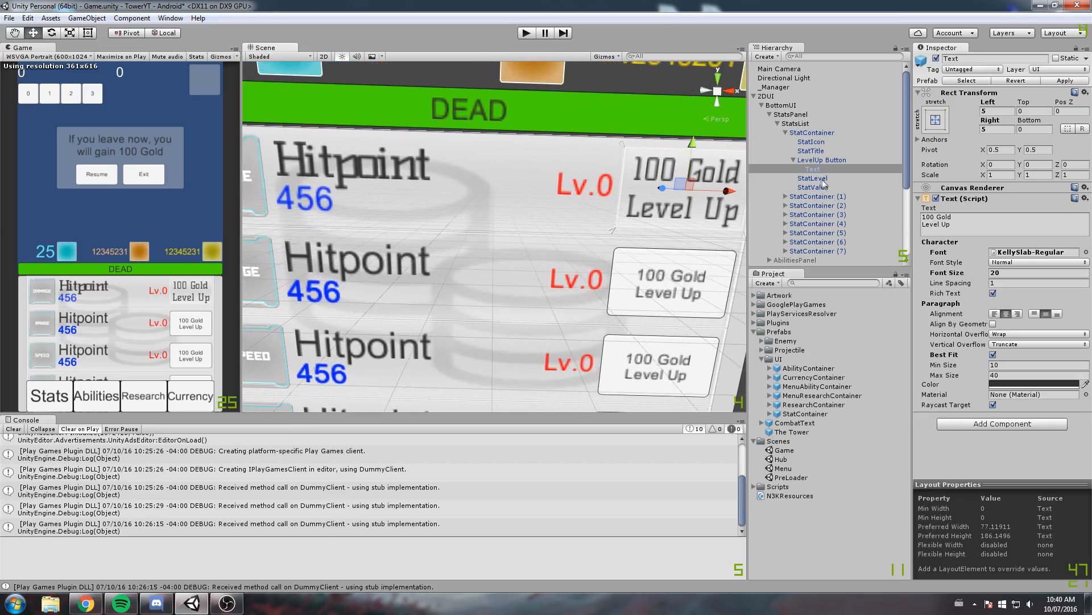
Set the first StatContainer's StatValue font to KellySlab-Regular and apply the container's changes to the prefab
{"action": "left_click", "coordinate": [772, 178]}
{"action": "middle_click_drag", "start_coordinate": [487, 189], "coordinate": [432, 193]}
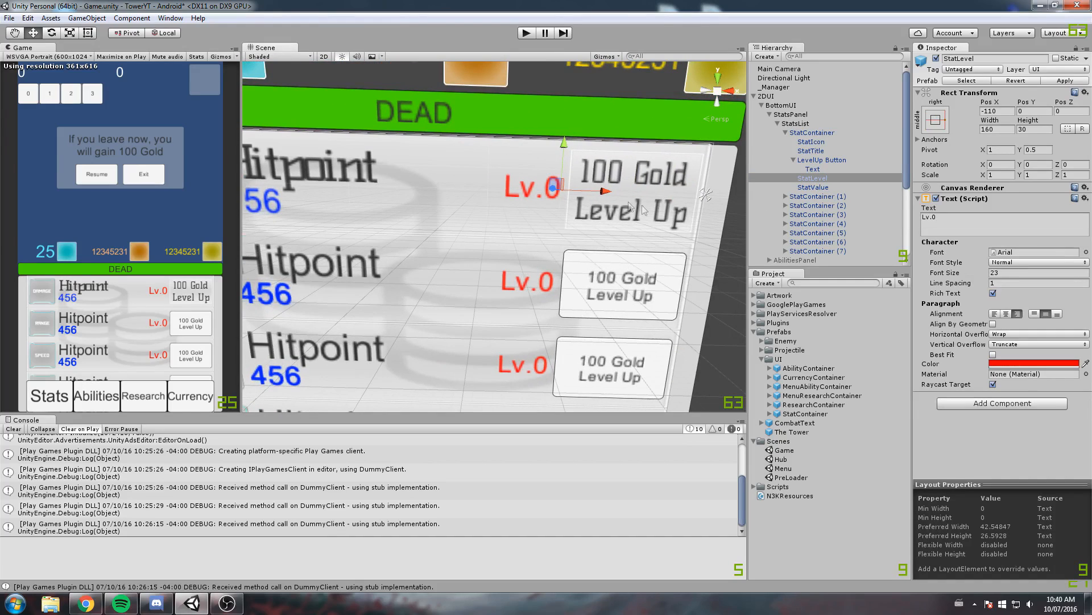
{"action": "middle_click_drag", "start_coordinate": [620, 213], "coordinate": [685, 201]}
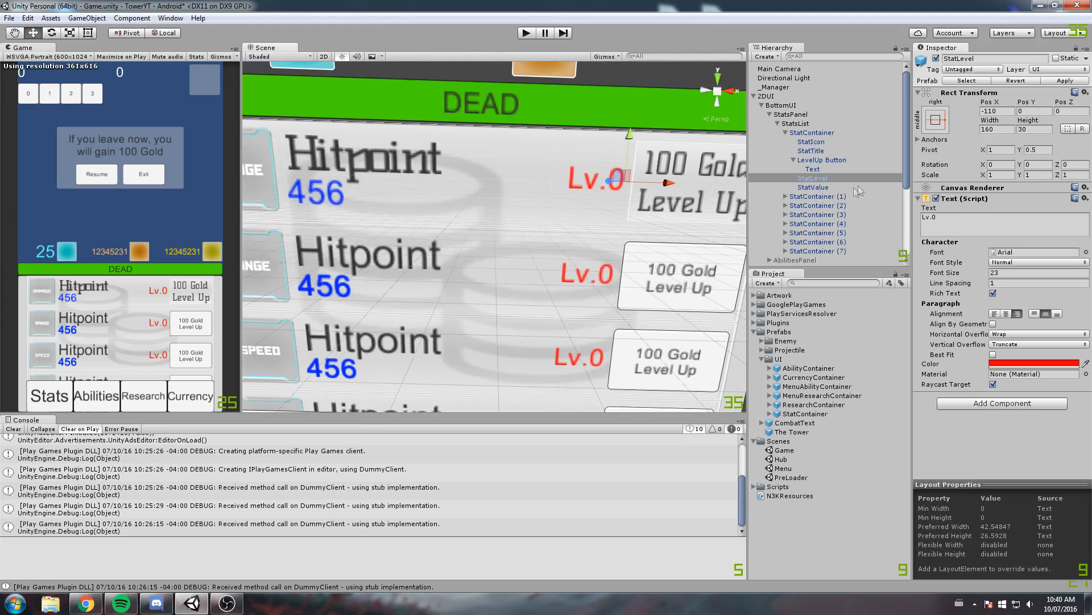
{"action": "left_click", "coordinate": [833, 188]}
{"action": "middle_click_drag", "start_coordinate": [546, 194], "coordinate": [662, 210]}
{"action": "middle_click_drag", "start_coordinate": [586, 220], "coordinate": [486, 221]}
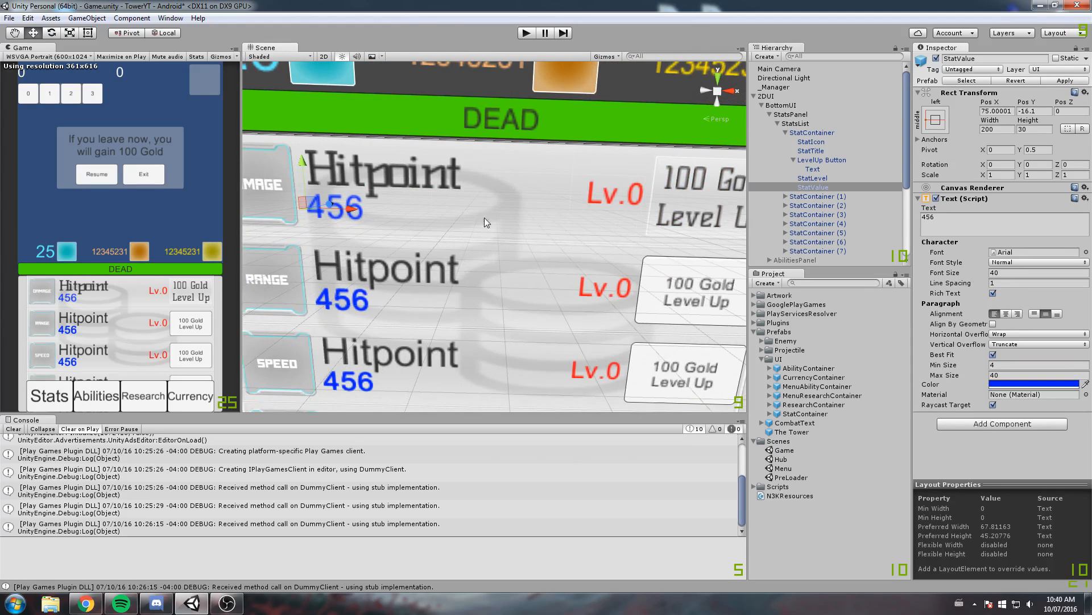
{"action": "middle_click_drag", "start_coordinate": [310, 232], "coordinate": [379, 232]}
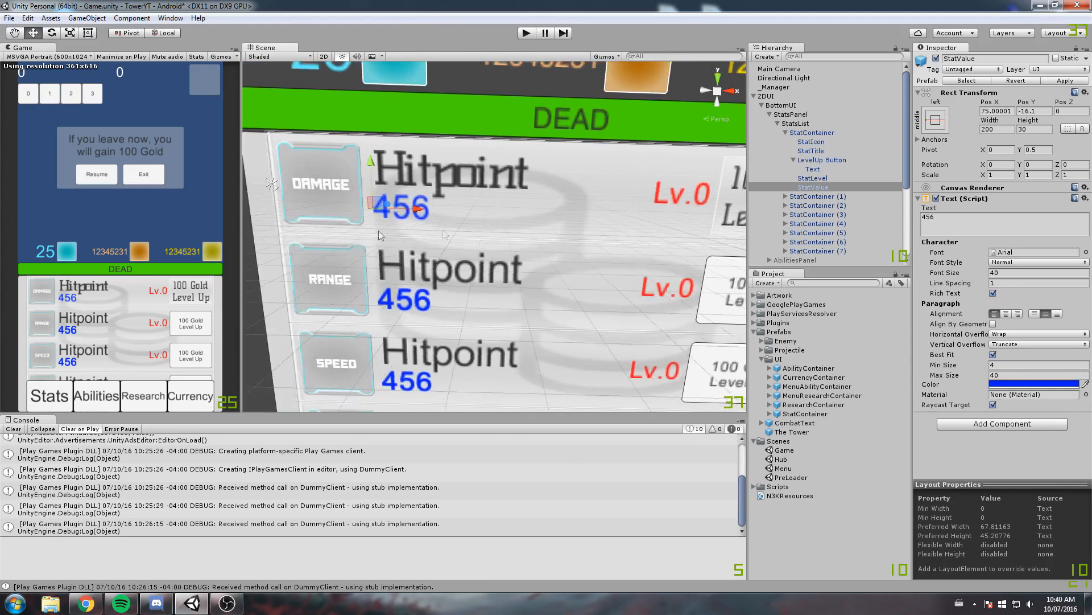
{"action": "left_click", "coordinate": [1086, 252]}
{"action": "left_click", "coordinate": [360, 254]}
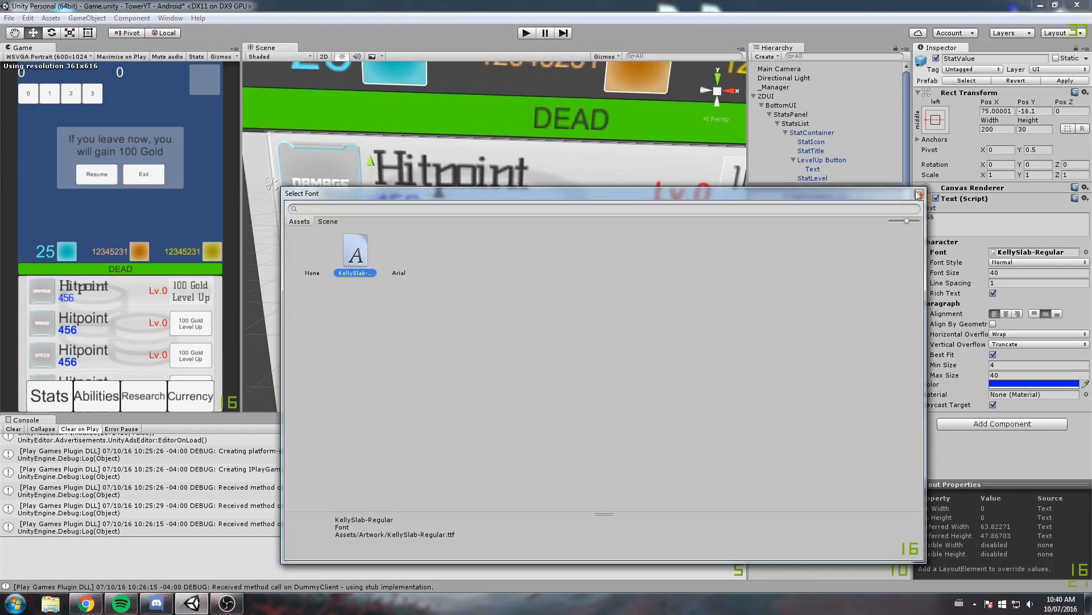
{"action": "left_click", "coordinate": [919, 194]}
{"action": "scroll", "coordinate": [565, 222], "scroll_direction": "down", "scroll_amount": 2}
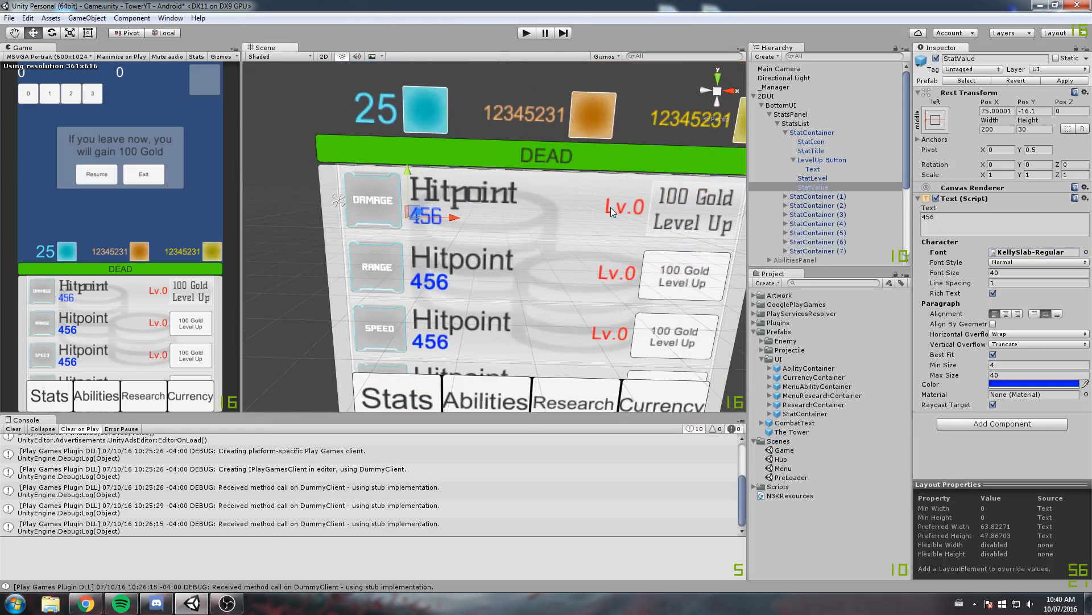
{"action": "left_click", "coordinate": [1073, 81]}
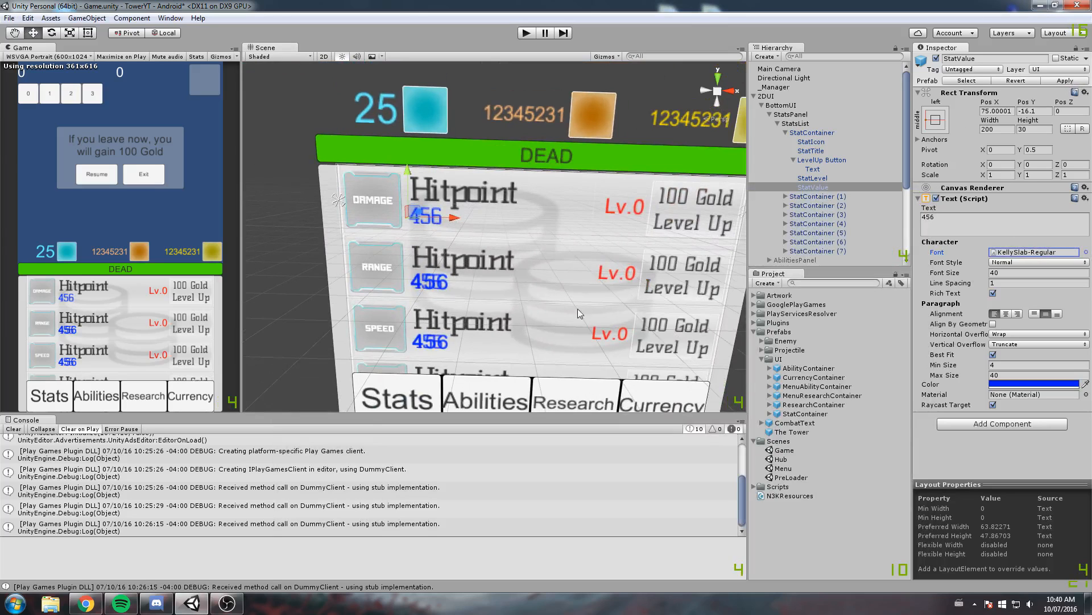
Expand StatContainer (1) and move its overlapping KellySlab-Regular StatValue sideways to Pos X 137.6
{"action": "scroll", "coordinate": [481, 245], "scroll_direction": "up", "scroll_amount": 5}
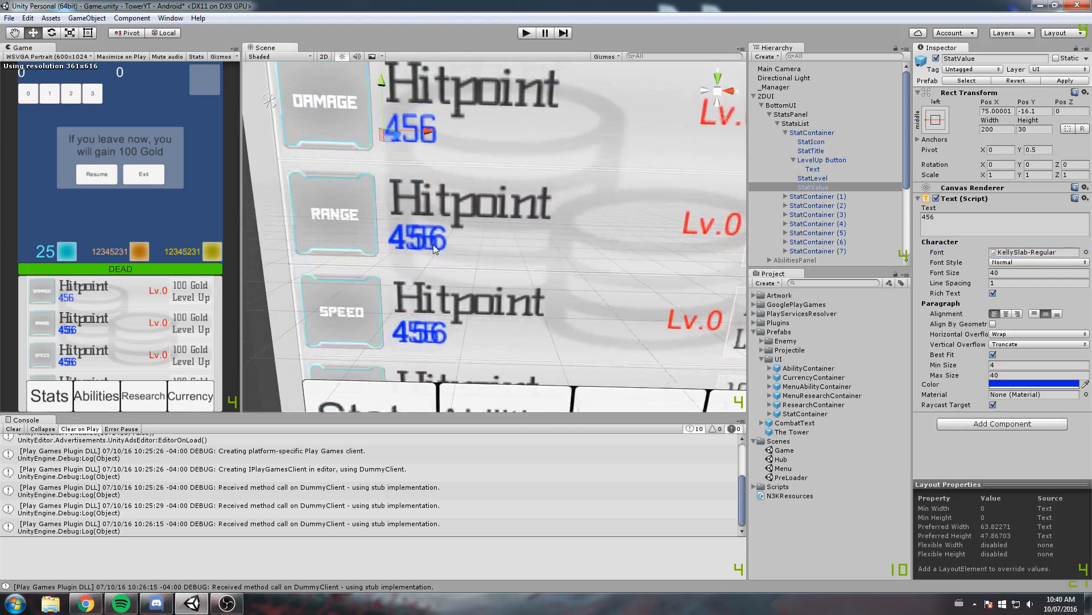
{"action": "left_click", "coordinate": [825, 195]}
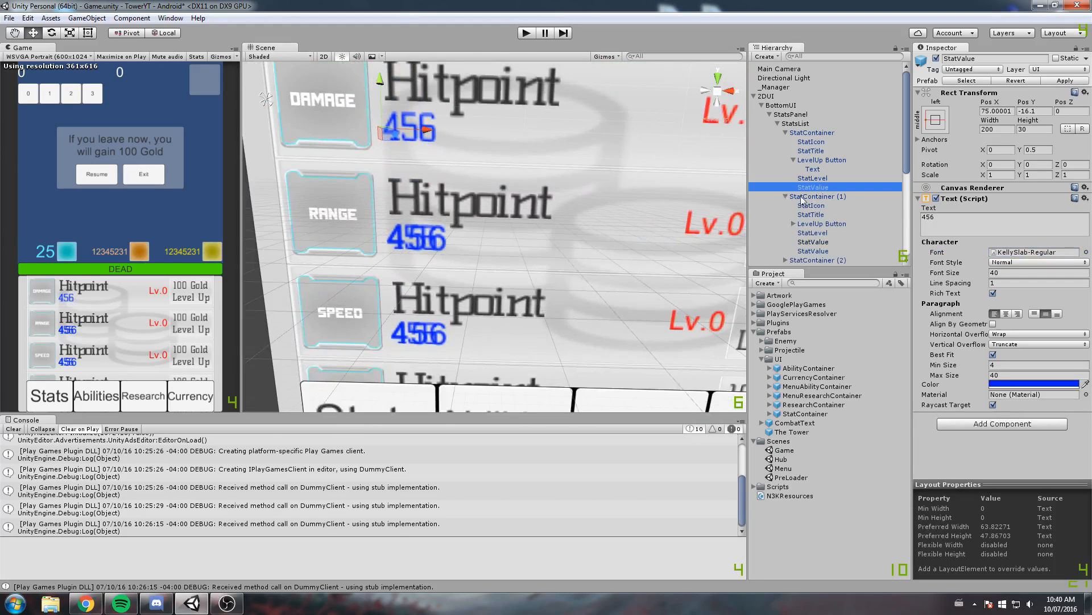
{"action": "left_click", "coordinate": [818, 206]}
{"action": "left_click", "coordinate": [808, 242]}
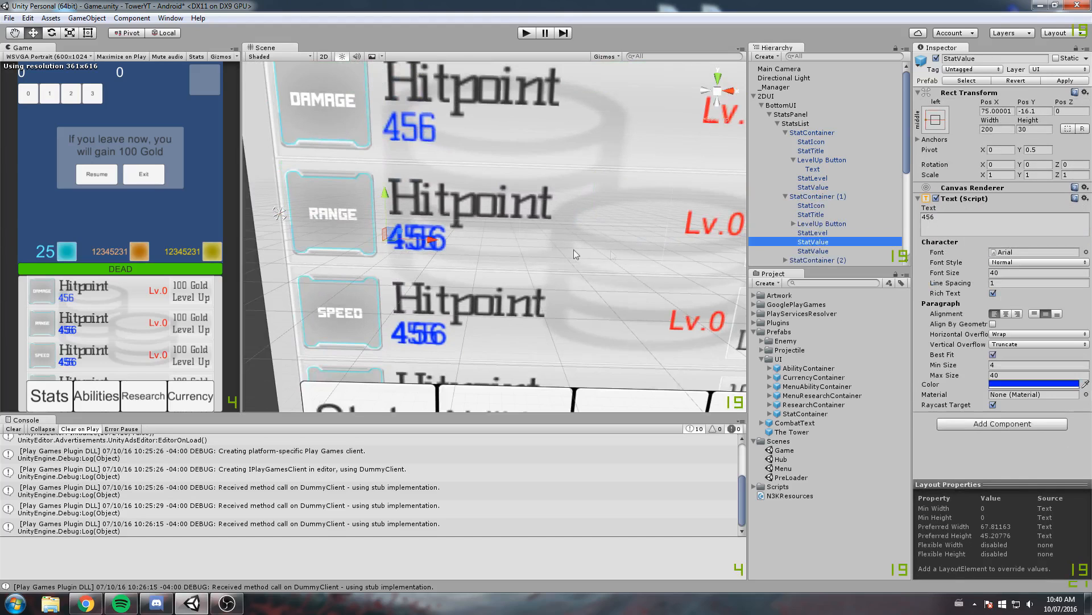
{"action": "left_click", "coordinate": [442, 228]}
{"action": "left_click_drag", "start_coordinate": [423, 242], "coordinate": [516, 250]}
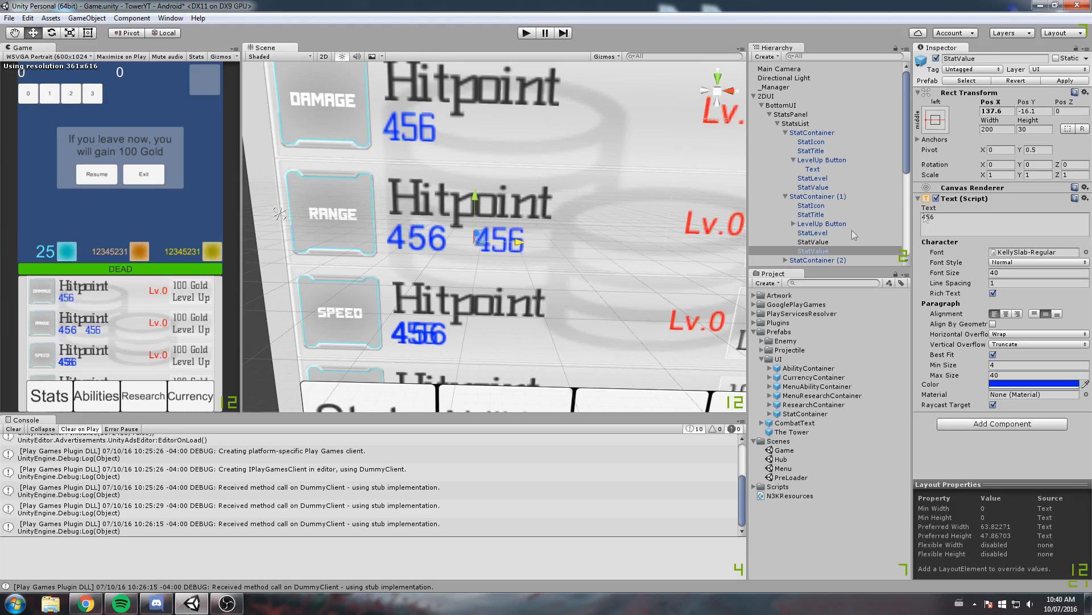
{"action": "left_click_drag", "start_coordinate": [906, 154], "coordinate": [904, 176]}
{"action": "key", "text": "Delete"}
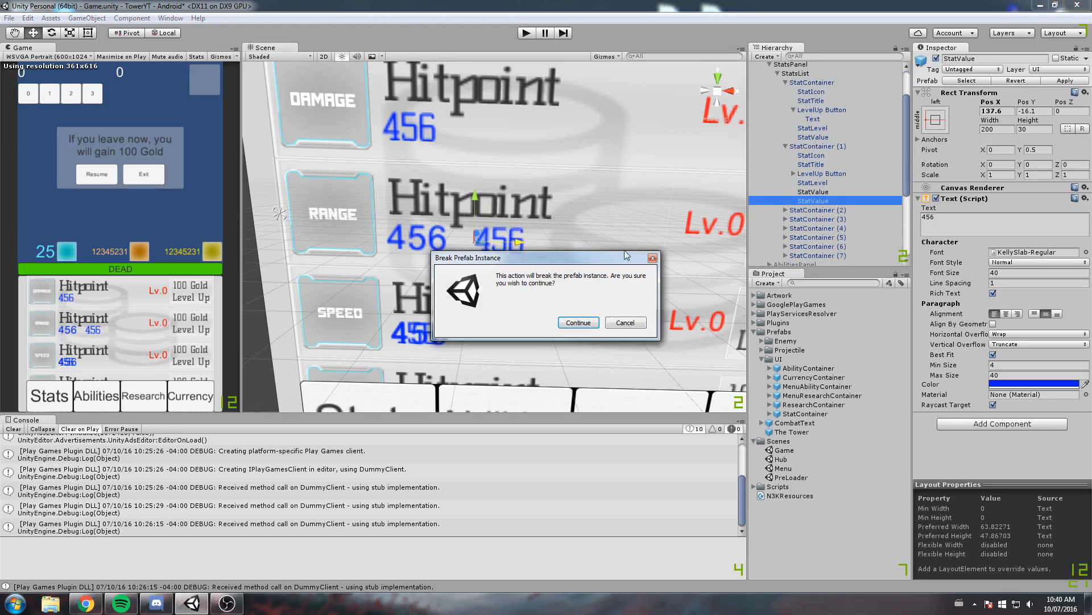
{"action": "left_click", "coordinate": [820, 183]}
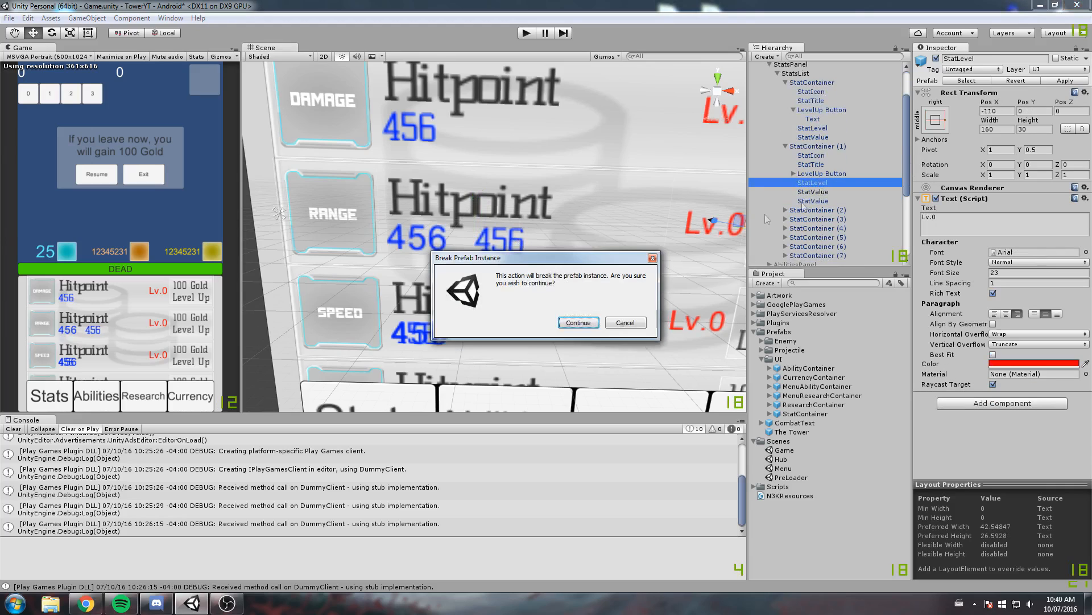
{"action": "left_click", "coordinate": [652, 258]}
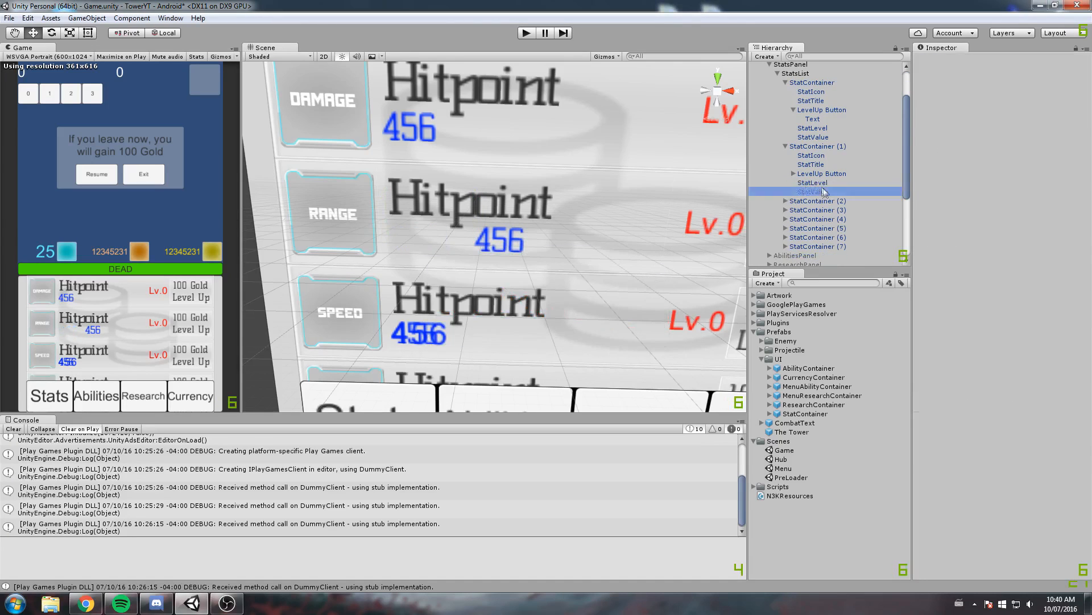
Undo the sideways move of the StatValue in StatContainer (1) and save the scene
{"action": "left_click", "coordinate": [824, 192]}
{"action": "key", "text": "ctrl+d"}
{"action": "key", "text": "ctrl+s"}
Examine the child objects of StatContainer (1) and the first StatContainer one by one, comparing their settings
{"action": "key", "text": "Up"}
{"action": "key", "text": "Up"}
{"action": "key", "text": "Up"}
{"action": "key", "text": "Up"}
{"action": "key", "text": "Up"}
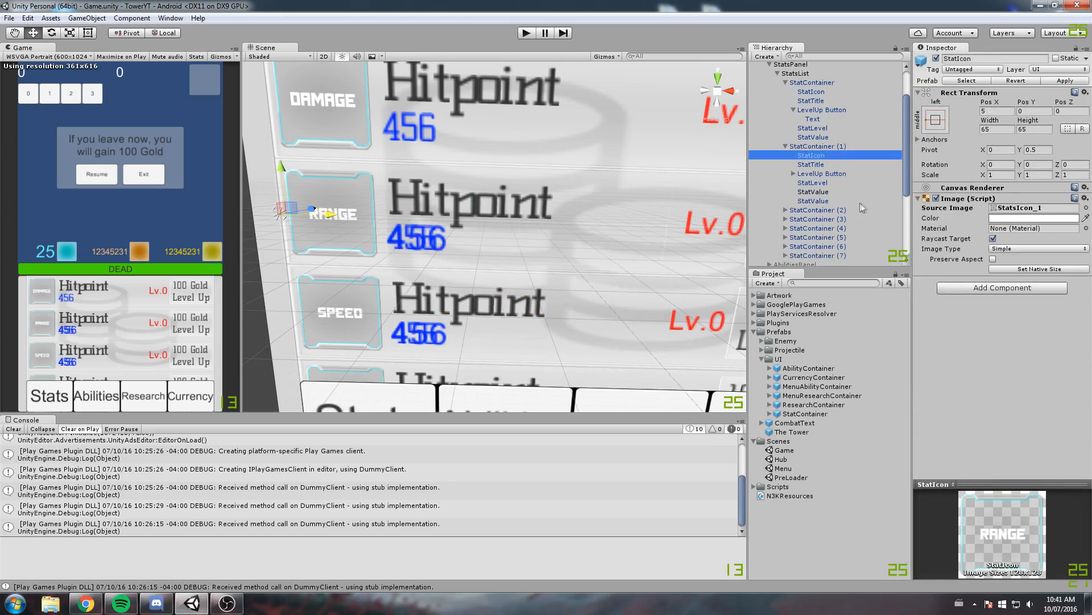
{"action": "key", "text": "Up"}
{"action": "key", "text": "Up"}
{"action": "key", "text": "Up"}
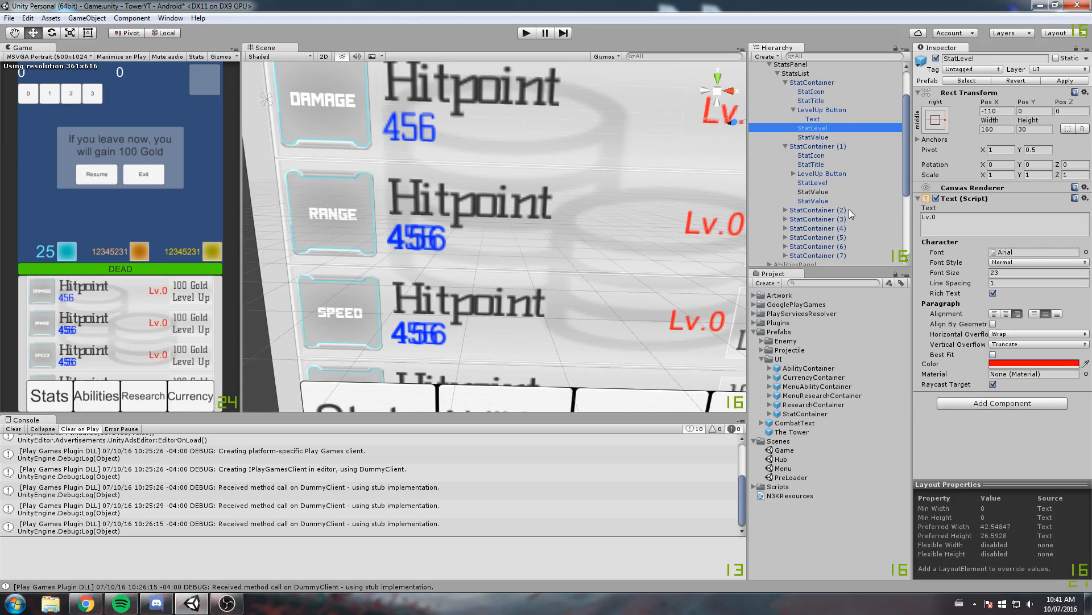
{"action": "key", "text": "Up"}
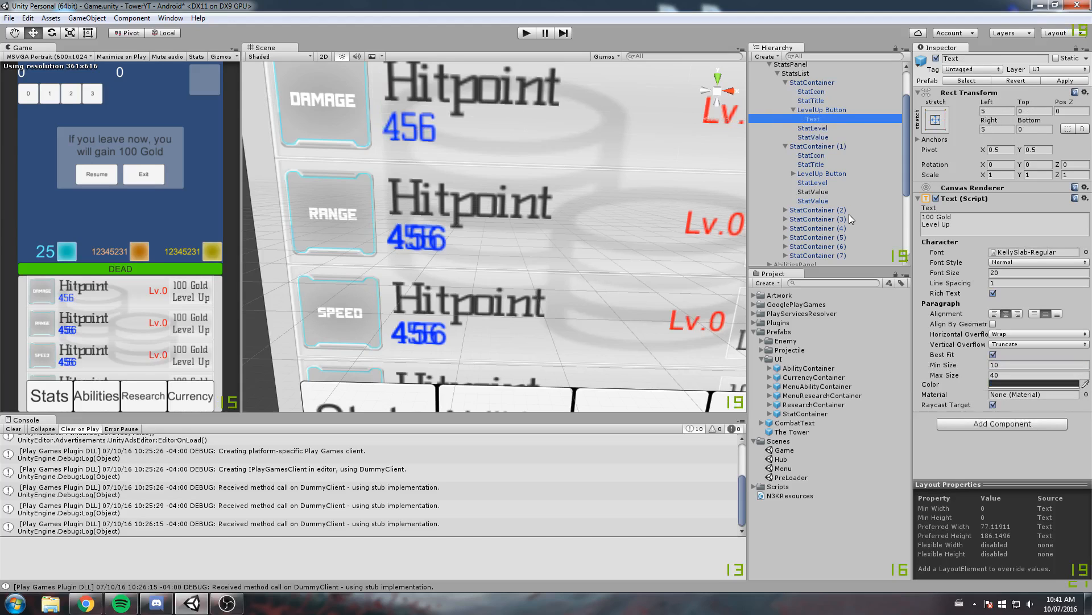
{"action": "key", "text": "Down"}
{"action": "key", "text": "Down"}
{"action": "key", "text": "Down"}
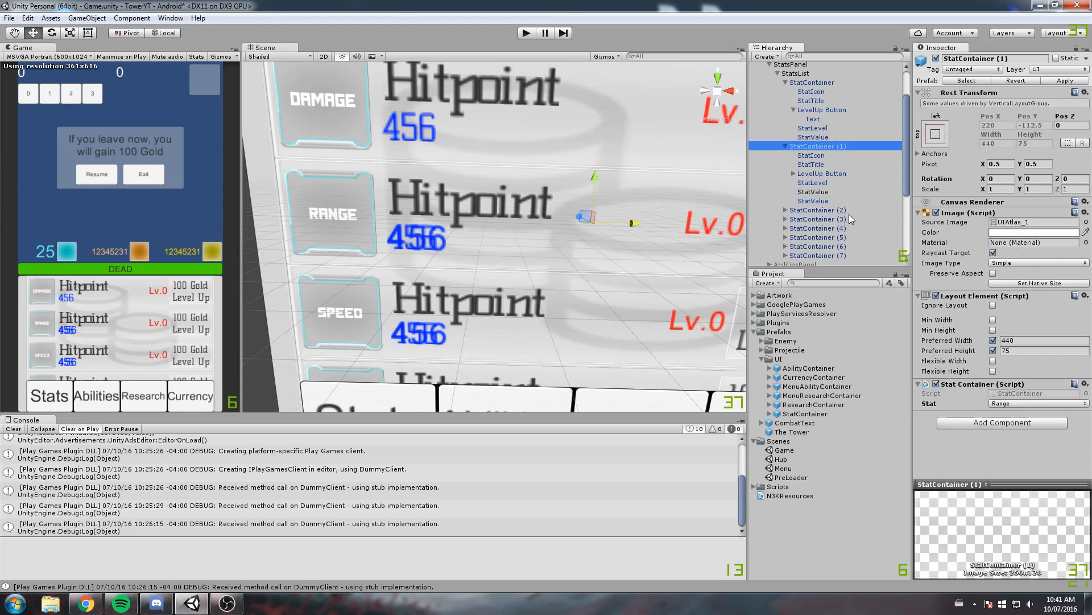
Save the scene, collapse the first StatContainer and apply its changes to the prefab
{"action": "key", "text": "ctrl+s"}
{"action": "left_click", "coordinate": [786, 83]}
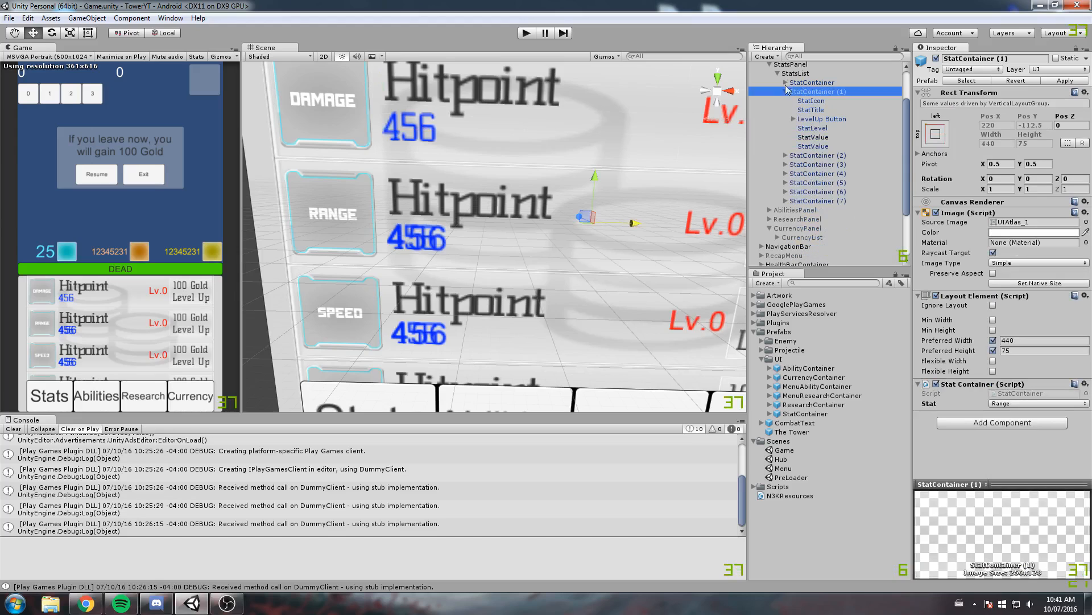
{"action": "left_click", "coordinate": [794, 84]}
{"action": "left_click", "coordinate": [1070, 80]}
Delete the extra Arial StatValue from StatContainer (1) through StatContainer (4), collapsing each container
{"action": "left_click", "coordinate": [785, 92]}
{"action": "left_click", "coordinate": [786, 101]}
{"action": "left_click", "coordinate": [786, 100]}
{"action": "left_click", "coordinate": [785, 110]}
{"action": "left_click", "coordinate": [786, 110]}
{"action": "left_click", "coordinate": [786, 119]}
{"action": "left_click", "coordinate": [785, 119]}
Delete the extra Arial StatValue from StatContainer (5), (6) and (7), collapsing each container
{"action": "left_click", "coordinate": [786, 137]}
{"action": "left_click", "coordinate": [786, 137]}
{"action": "left_click", "coordinate": [786, 128]}
{"action": "left_click", "coordinate": [824, 177]}
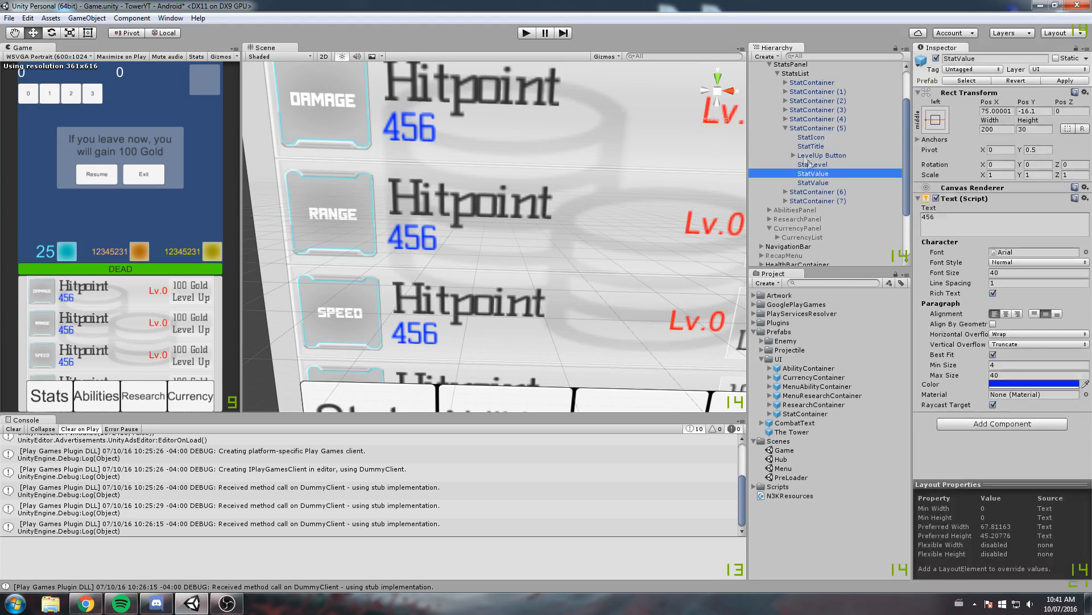
{"action": "left_click", "coordinate": [785, 128]}
{"action": "left_click", "coordinate": [785, 147]}
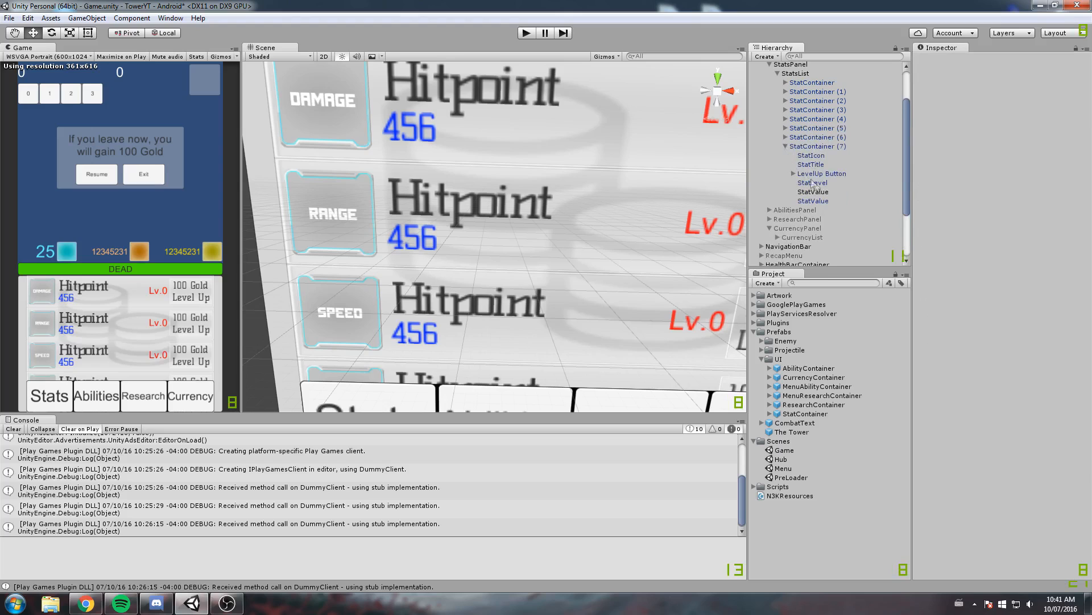
{"action": "left_click", "coordinate": [820, 192]}
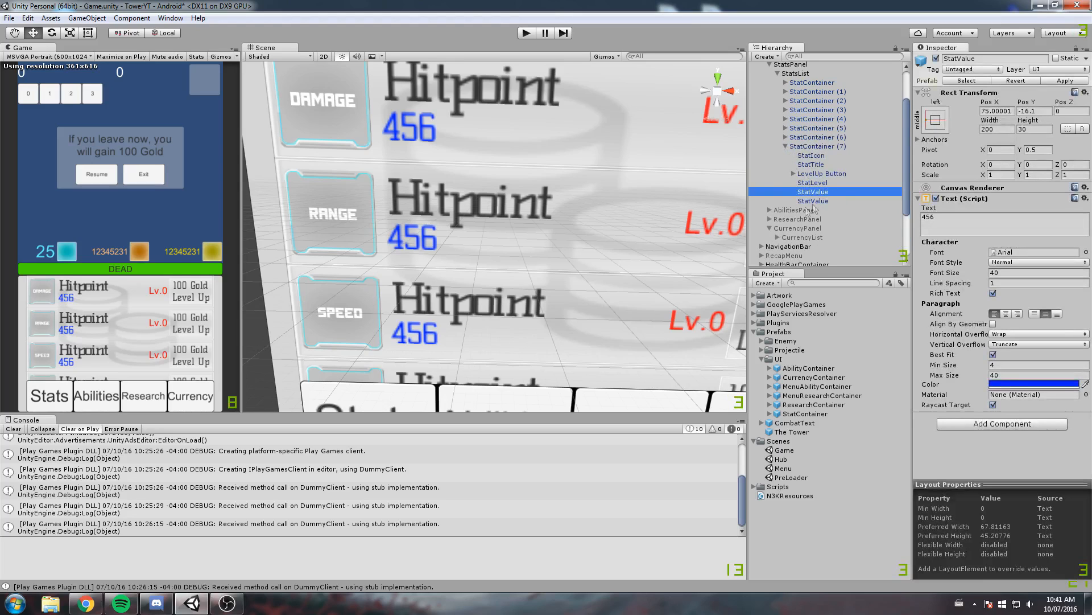
{"action": "left_click", "coordinate": [786, 137]}
{"action": "left_click", "coordinate": [785, 137]}
{"action": "left_click", "coordinate": [786, 147]}
Apply StatContainer (4)'s changes to the StatContainer prefab
{"action": "left_click", "coordinate": [856, 122]}
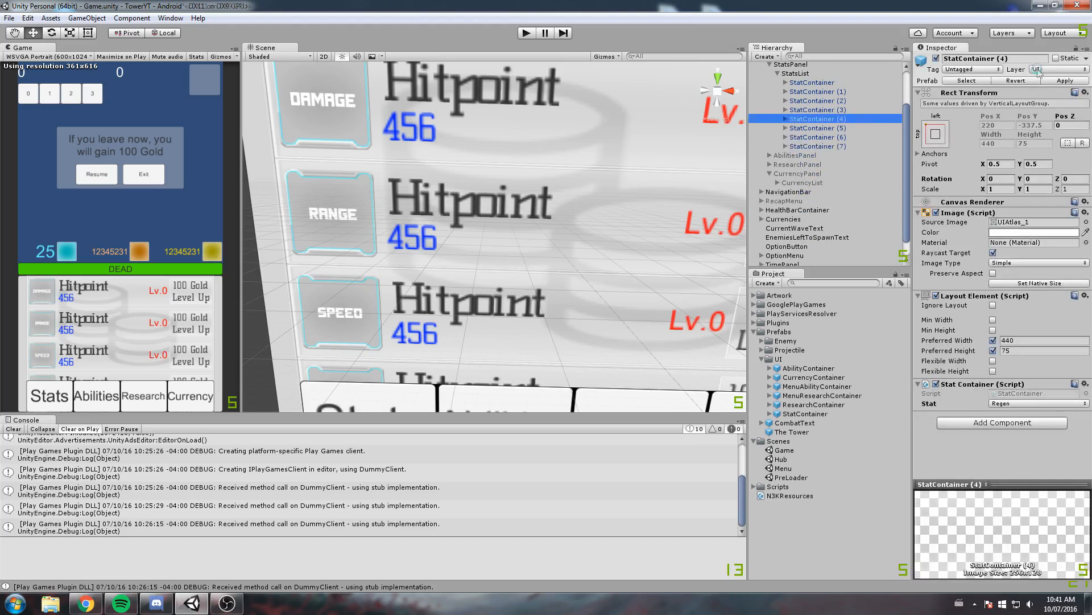
{"action": "key", "text": "f"}
{"action": "scroll", "coordinate": [512, 217], "scroll_direction": "down", "scroll_amount": 3}
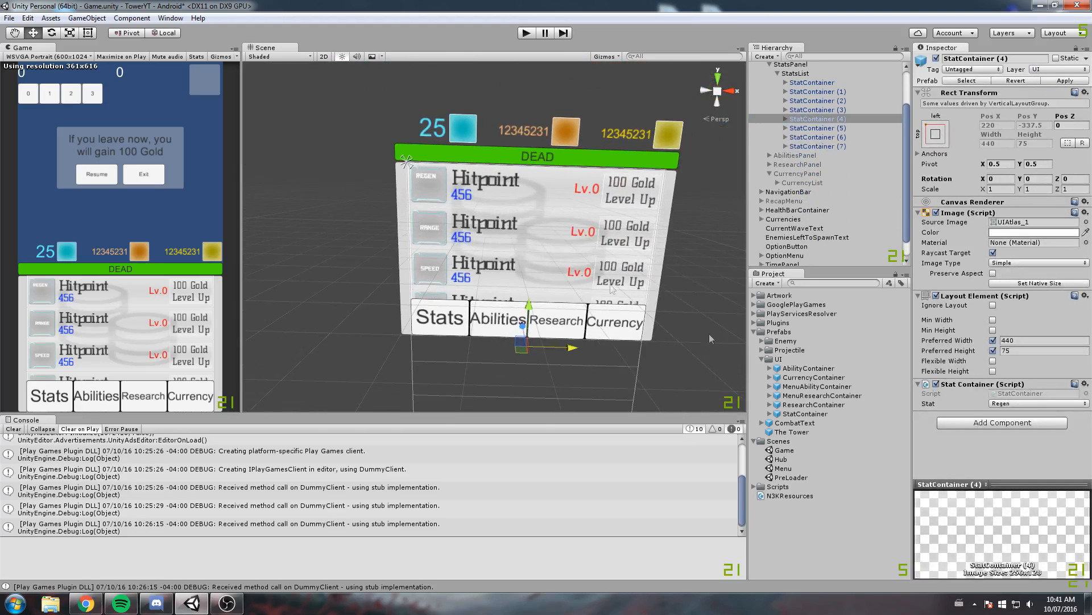
{"action": "scroll", "coordinate": [549, 233], "scroll_direction": "up", "scroll_amount": 5}
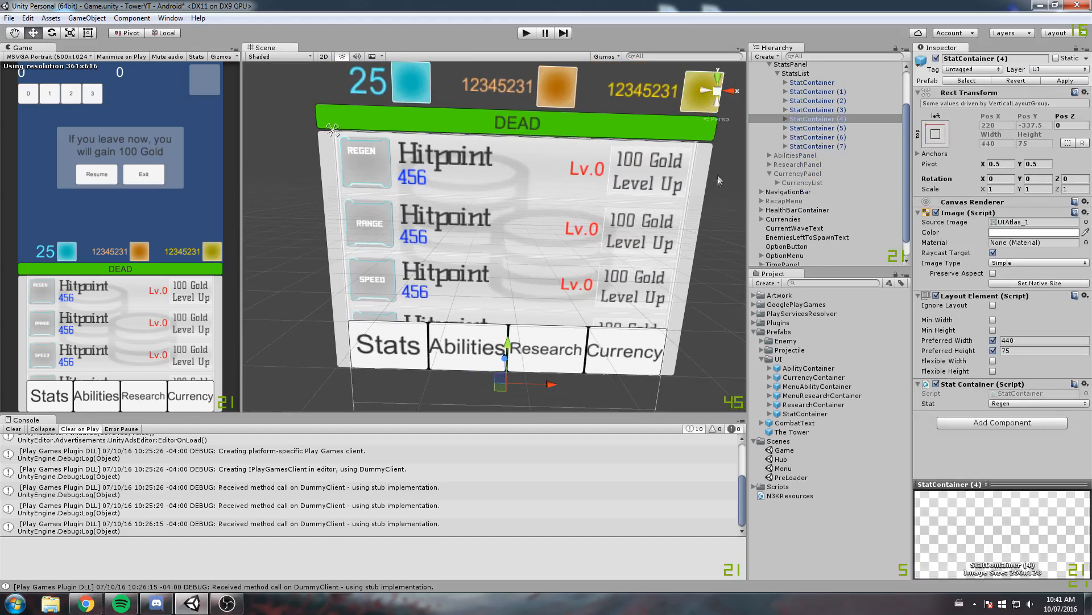
{"action": "scroll", "coordinate": [660, 154], "scroll_direction": "up", "scroll_amount": 1}
{"action": "scroll", "coordinate": [783, 104], "scroll_direction": "up", "scroll_amount": 3}
Collapse and deactivate StatsPanel, and activate AbilitiesPanel in its place
{"action": "left_click", "coordinate": [769, 114]}
{"action": "left_click", "coordinate": [769, 114]}
{"action": "left_click", "coordinate": [771, 115]}
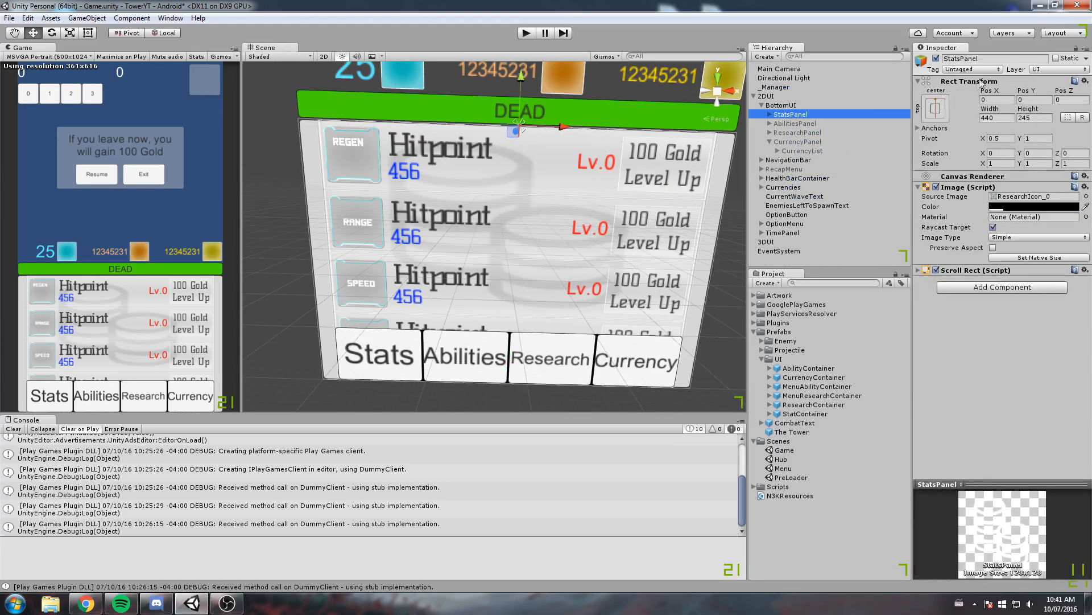
{"action": "left_click", "coordinate": [936, 59]}
{"action": "left_click", "coordinate": [792, 123]}
{"action": "left_click", "coordinate": [936, 58]}
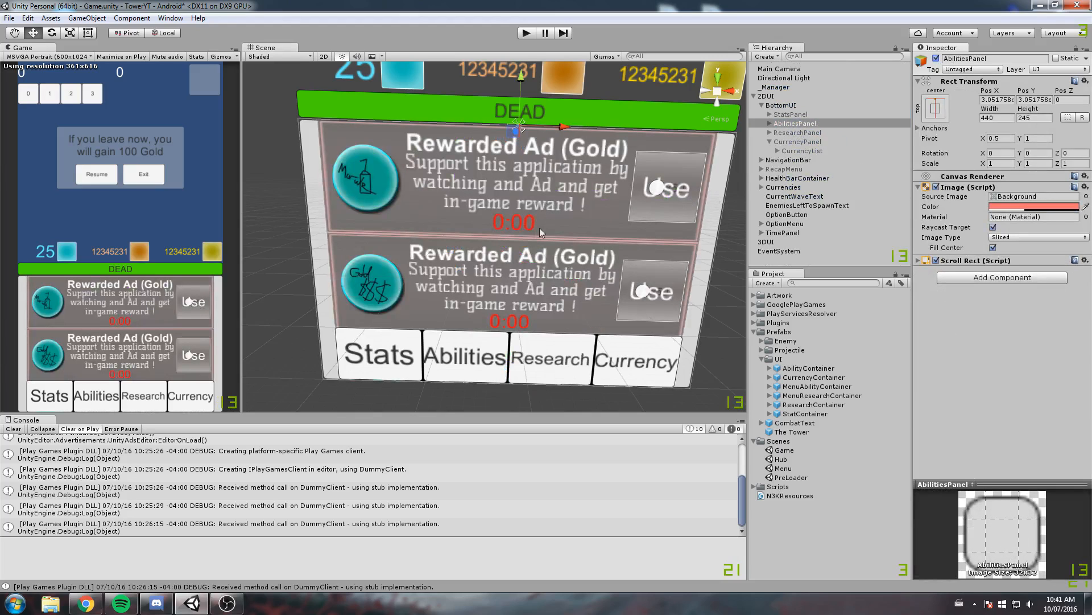
Set AbilitiesPanel's source image to the ResearchIcon_0 sprite
{"action": "left_click", "coordinate": [1087, 199]}
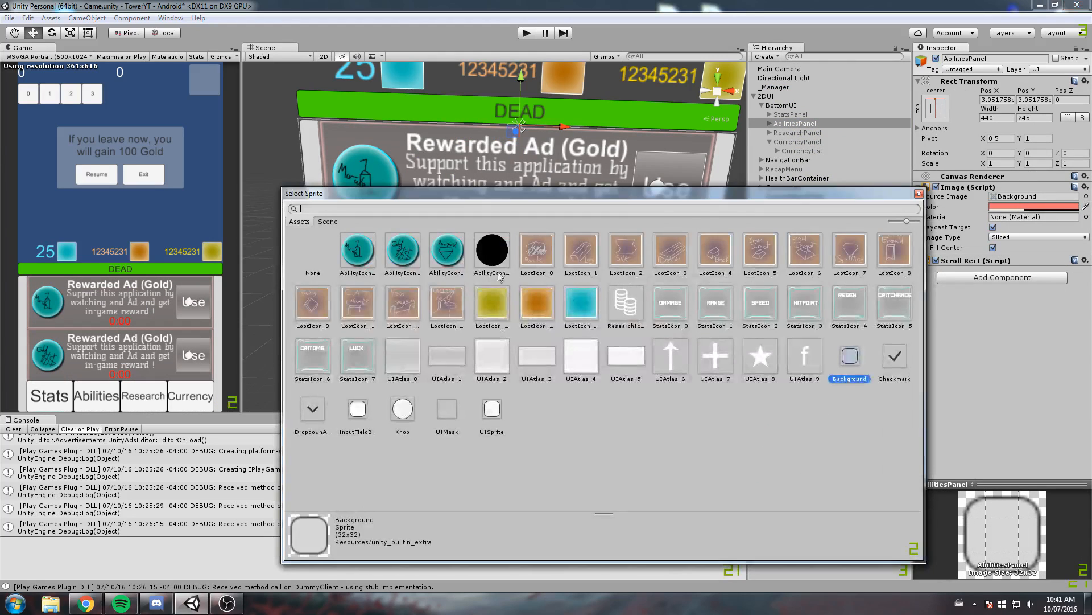
{"action": "left_click", "coordinate": [626, 304]}
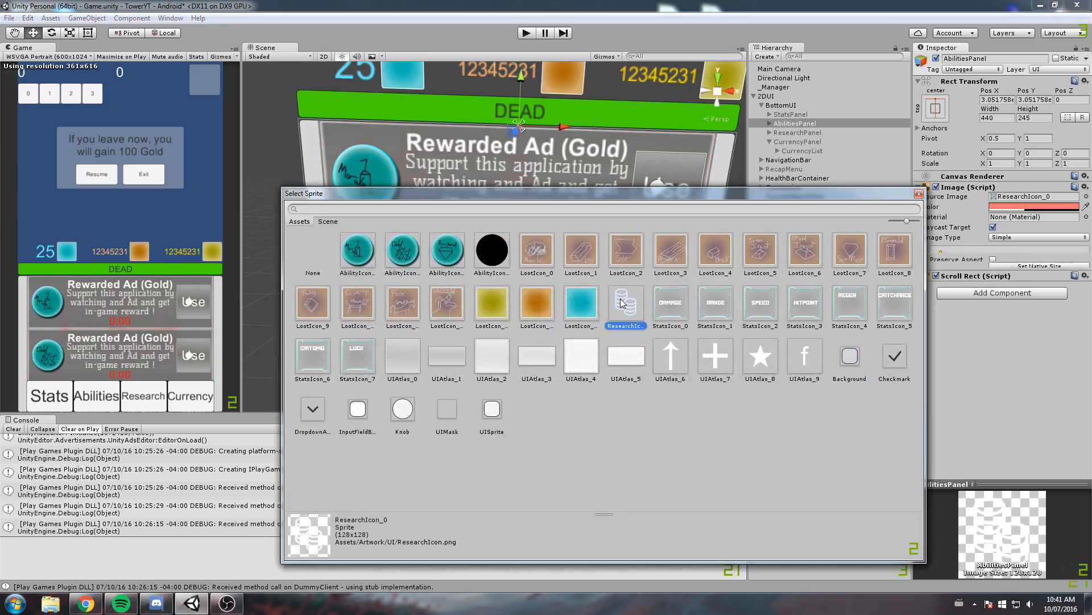
{"action": "left_click", "coordinate": [919, 194]}
Set AbilitiesPanel's image color to fully opaque white, FFFFFFFF
{"action": "scroll", "coordinate": [602, 234], "scroll_direction": "up", "scroll_amount": 4}
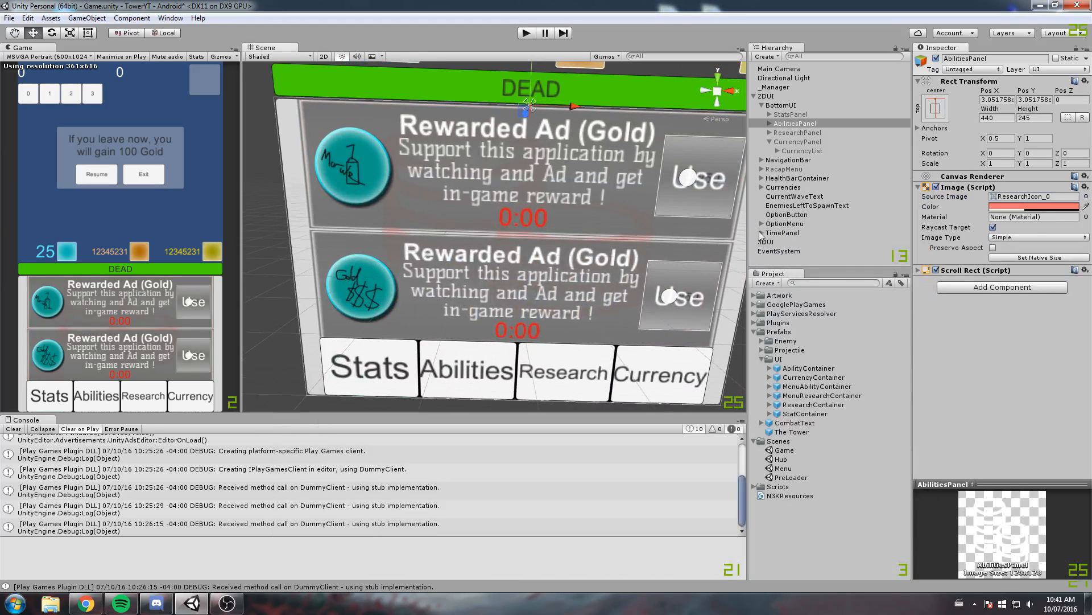
{"action": "left_click", "coordinate": [1010, 207]}
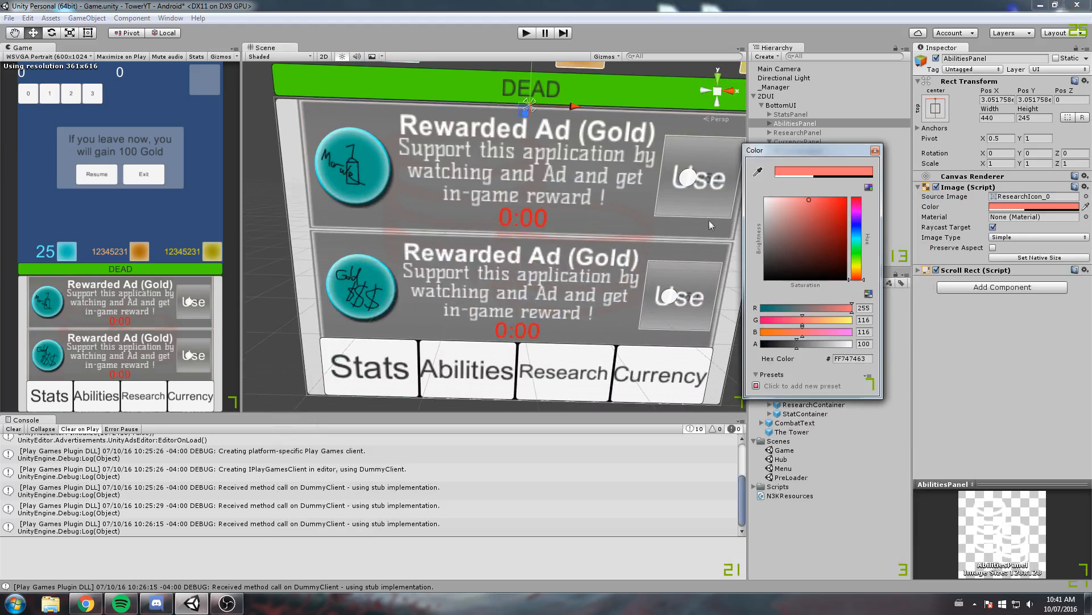
{"action": "left_click_drag", "start_coordinate": [775, 202], "coordinate": [760, 193]}
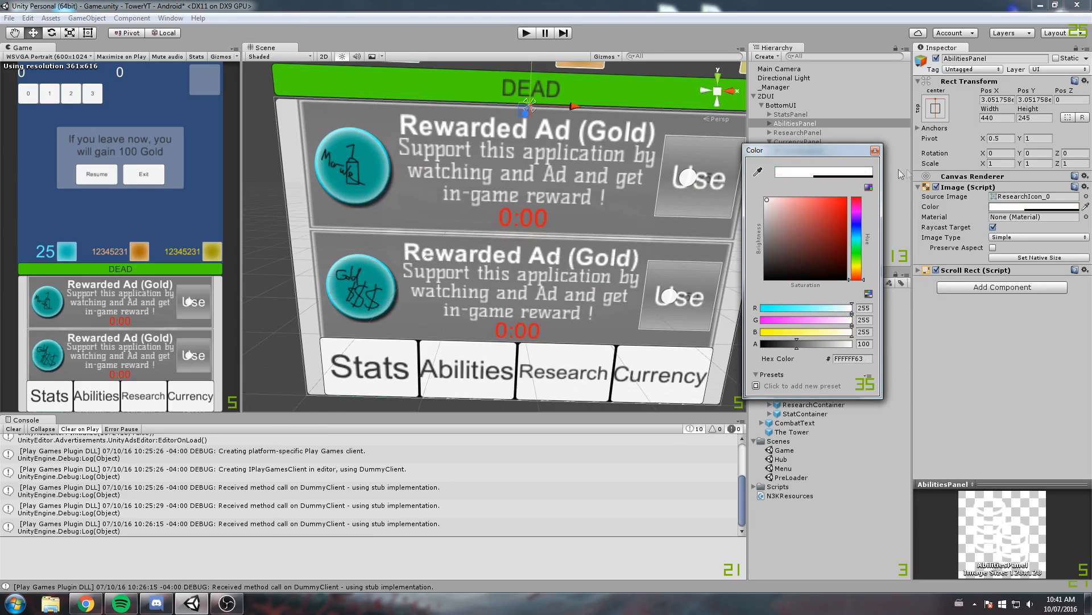
{"action": "left_click_drag", "start_coordinate": [813, 339], "coordinate": [863, 340]}
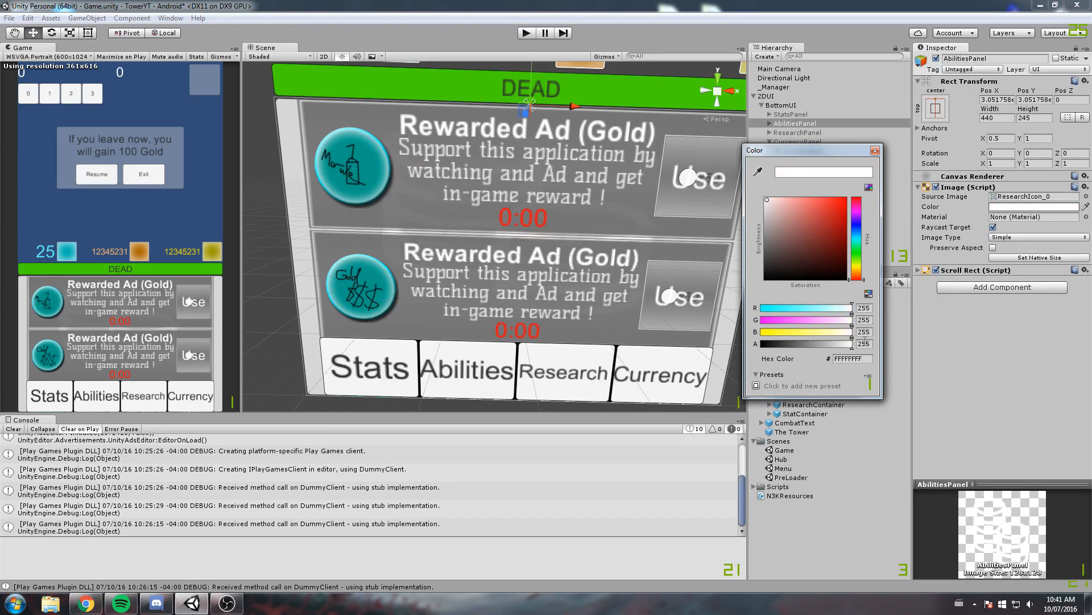
{"action": "left_click", "coordinate": [876, 150]}
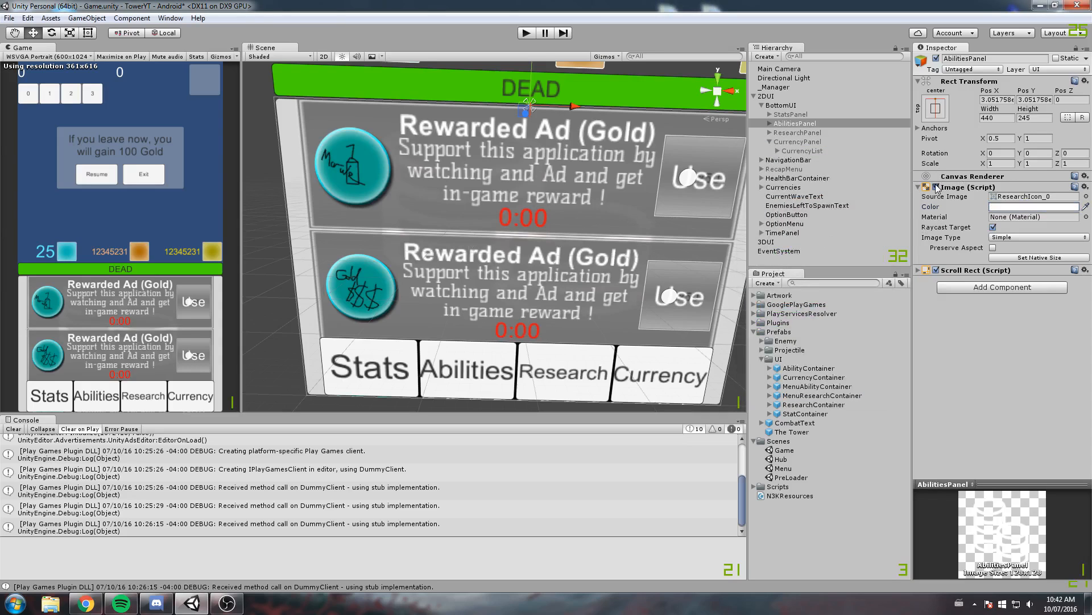
Remove the Image component from AbilitiesPanel and deactivate the panel
{"action": "right_click", "coordinate": [953, 191]}
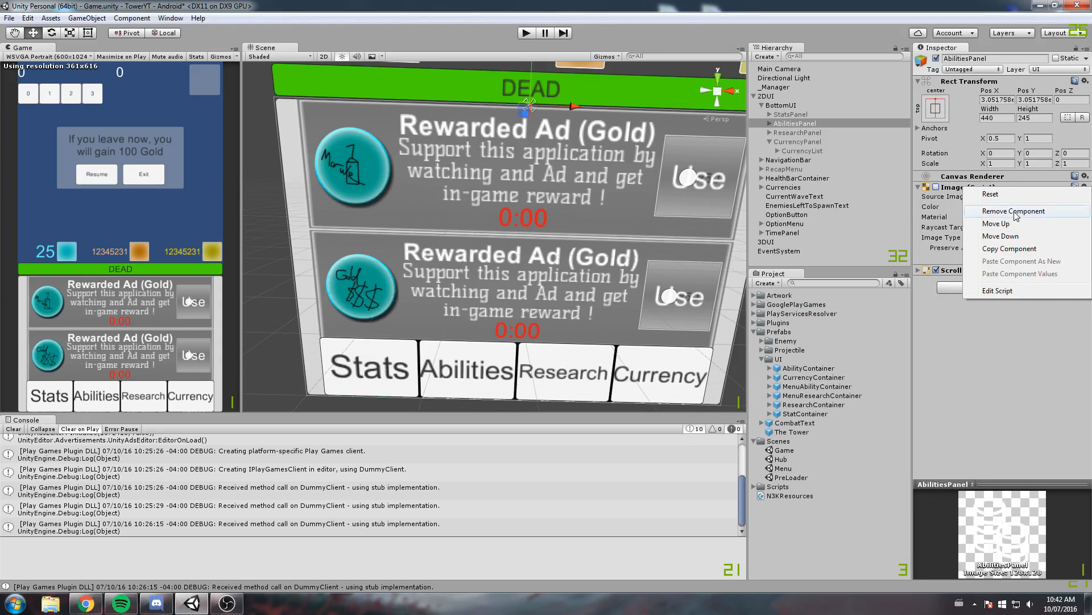
{"action": "left_click", "coordinate": [984, 214]}
{"action": "left_click", "coordinate": [798, 133]}
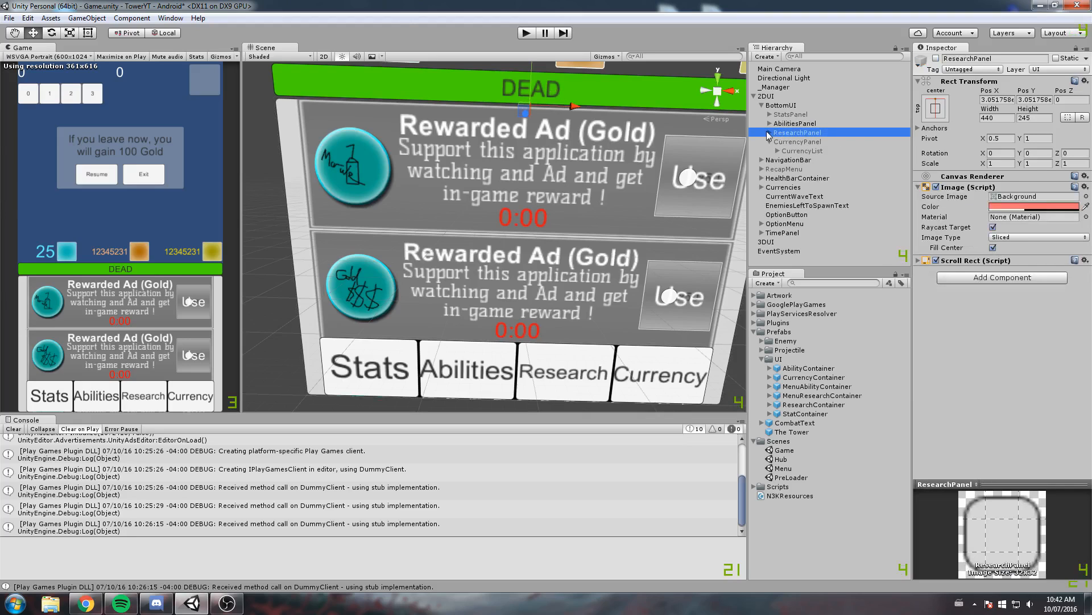
{"action": "left_click", "coordinate": [769, 133]}
{"action": "left_click", "coordinate": [795, 123]}
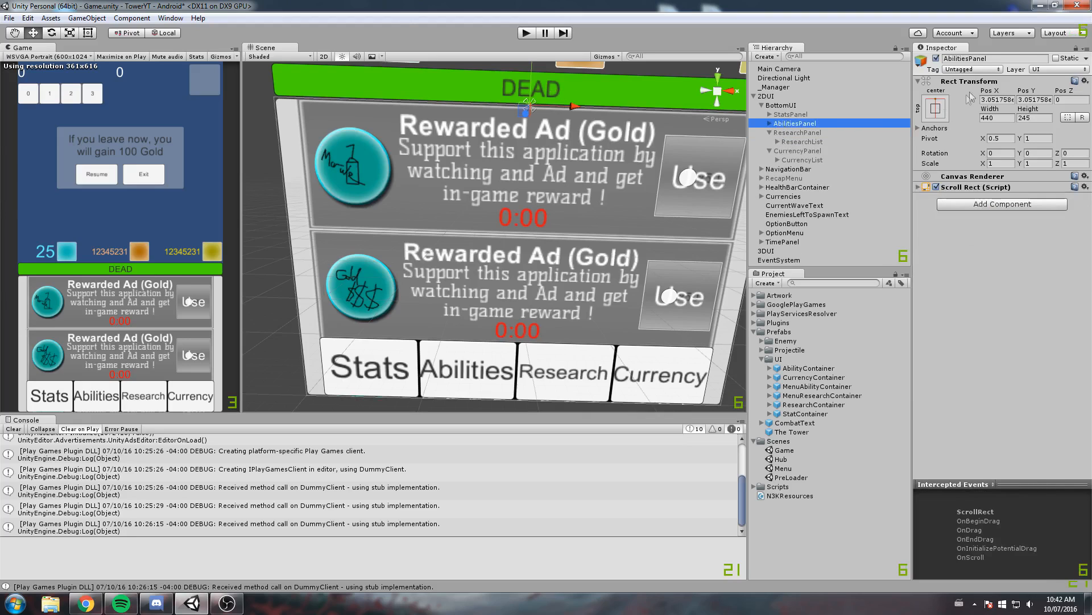
{"action": "left_click", "coordinate": [936, 58]}
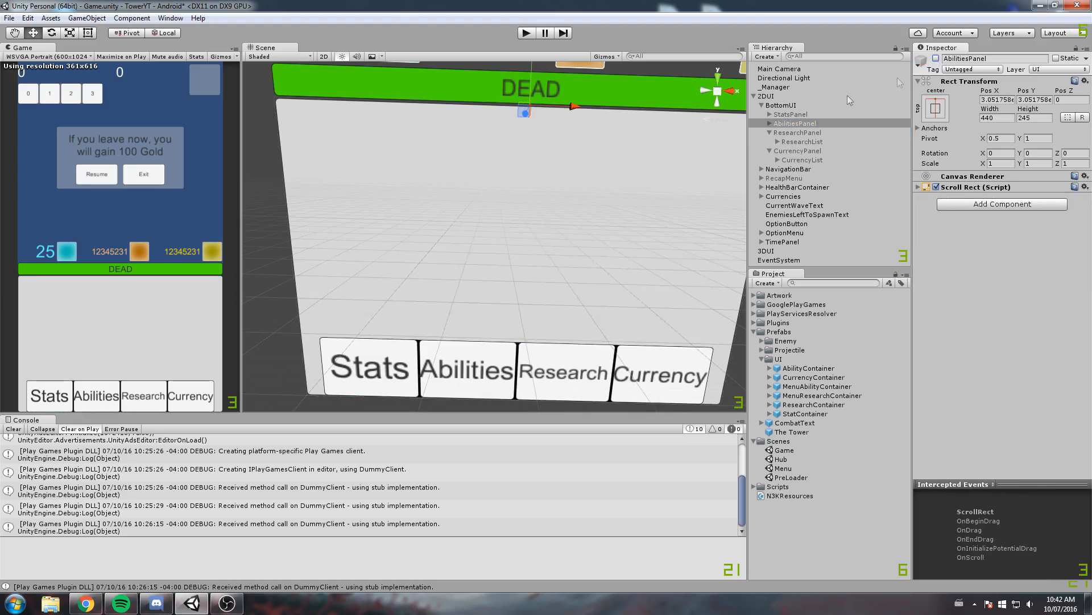
Activate ResearchPanel and remove its Image component
{"action": "left_click", "coordinate": [798, 133]}
{"action": "left_click", "coordinate": [936, 58]}
{"action": "scroll", "coordinate": [508, 161], "scroll_direction": "up", "scroll_amount": 2}
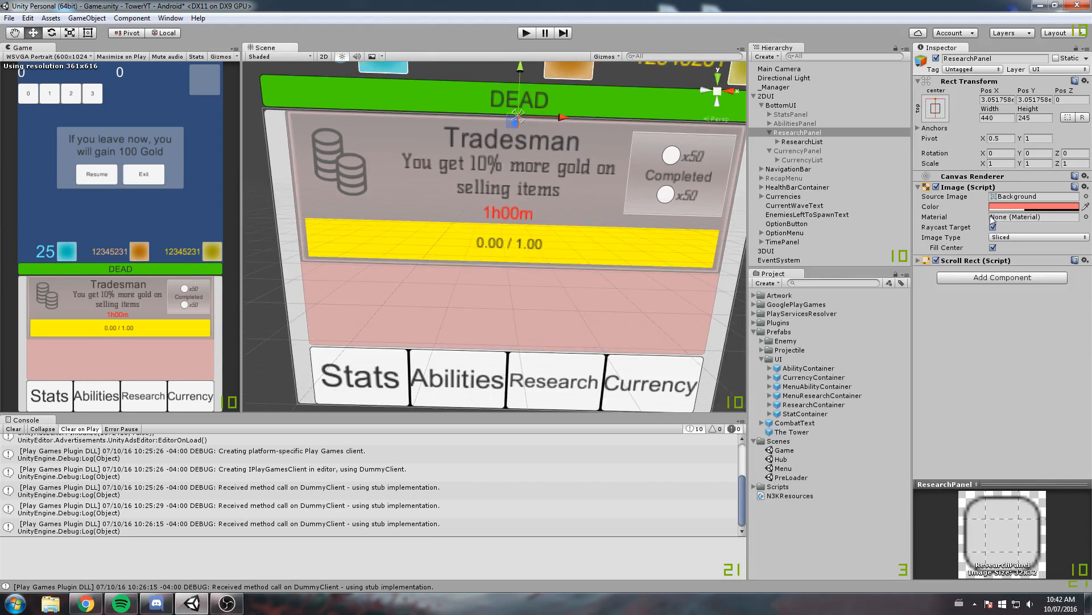
{"action": "right_click", "coordinate": [993, 188]}
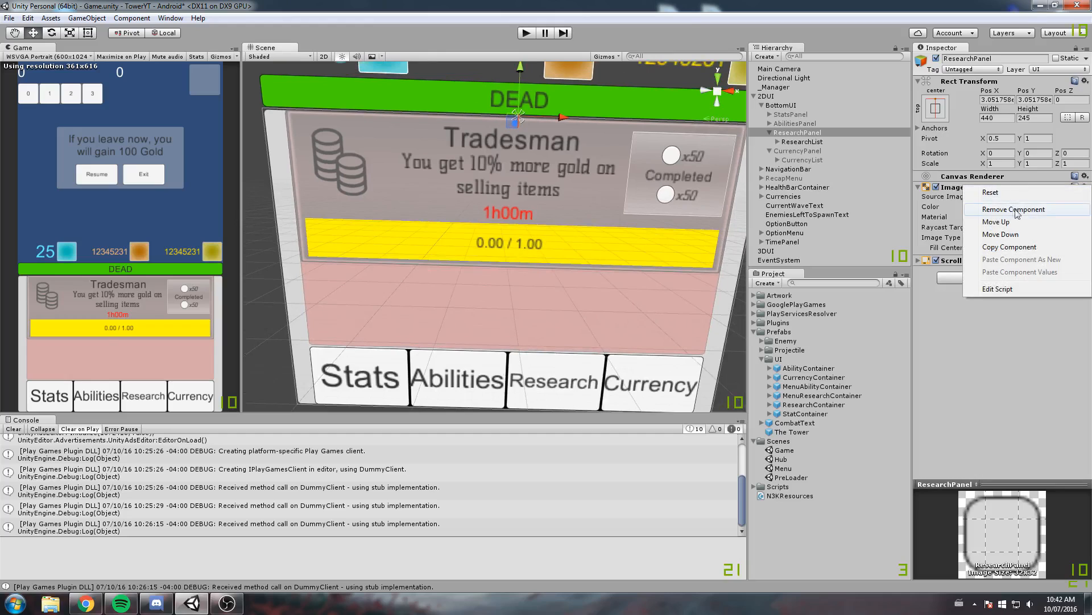
{"action": "left_click", "coordinate": [1015, 209]}
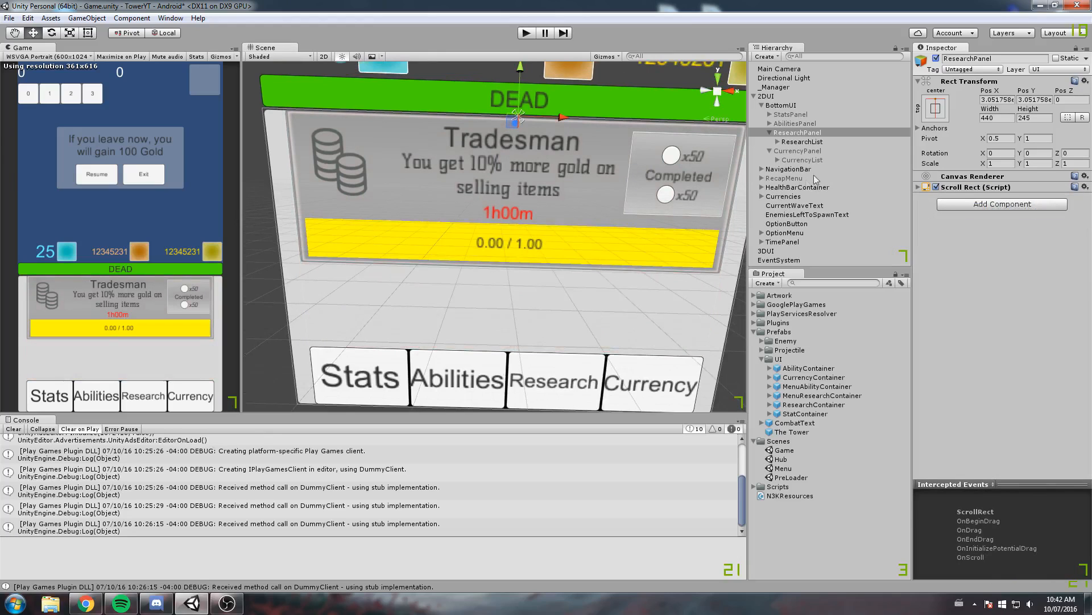
Duplicate the ResearchList inside ResearchPanel
{"action": "left_click", "coordinate": [816, 143]}
{"action": "key", "text": "ctrl+d"}
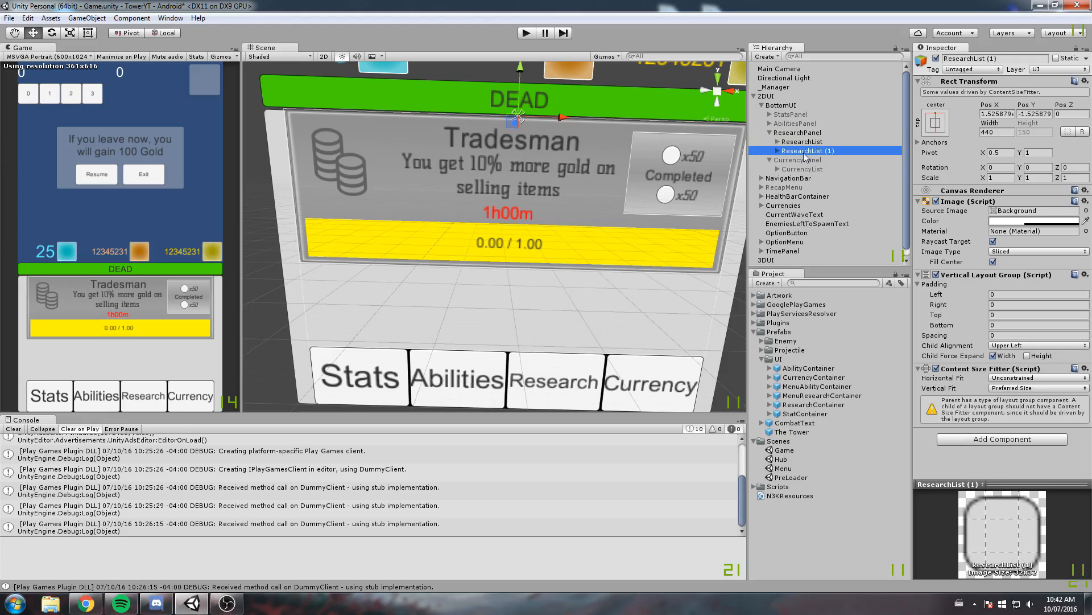
Move the duplicated ResearchList below the original and delete it
{"action": "left_click_drag", "start_coordinate": [519, 94], "coordinate": [504, 238]}
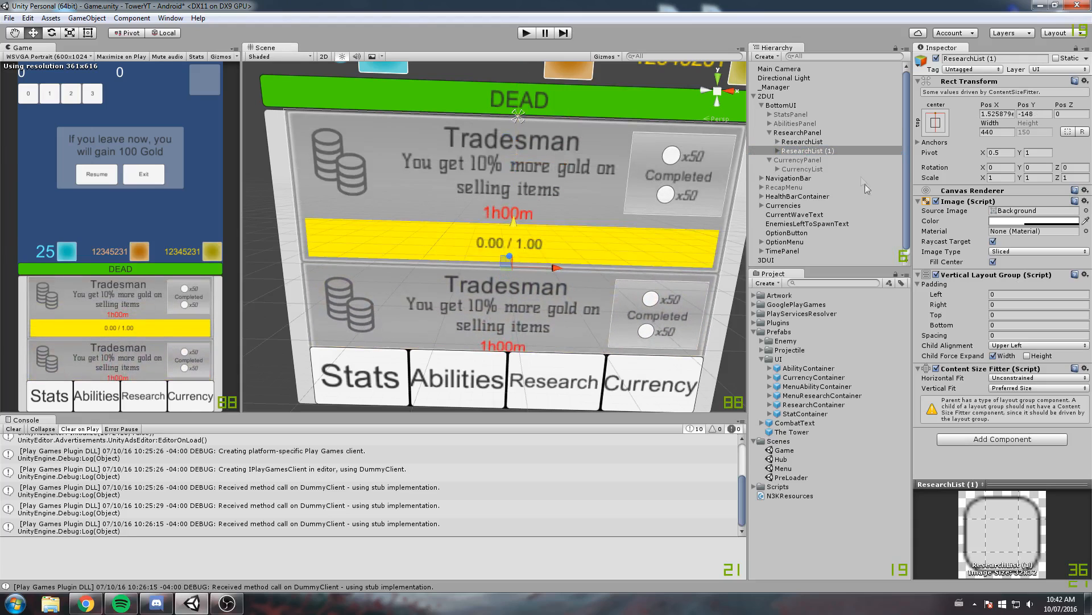
{"action": "key", "text": "Delete"}
{"action": "left_click", "coordinate": [821, 142]}
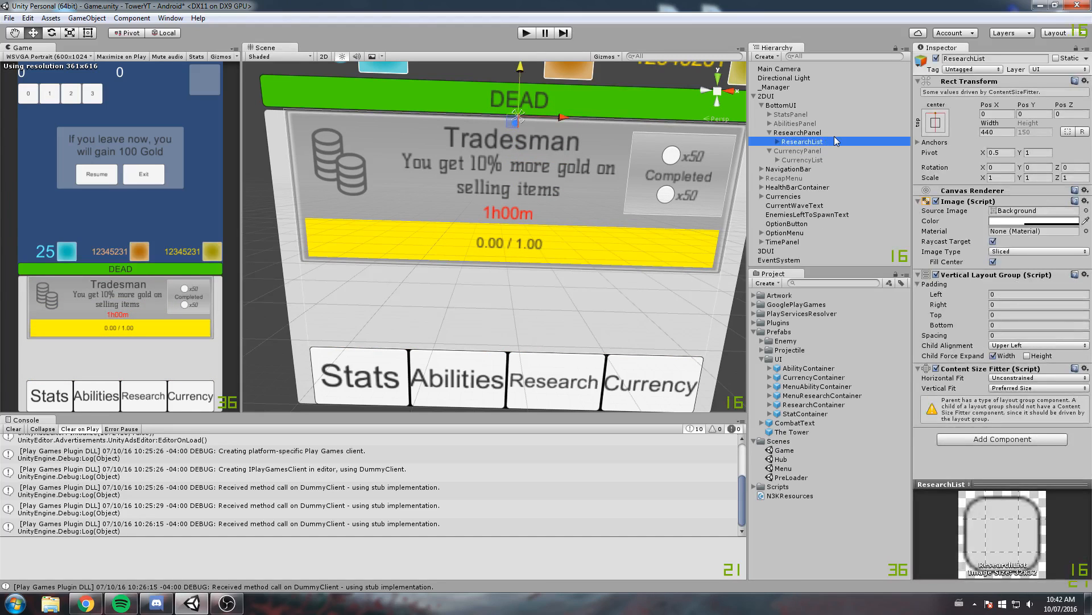
{"action": "key", "text": "ctrl+d"}
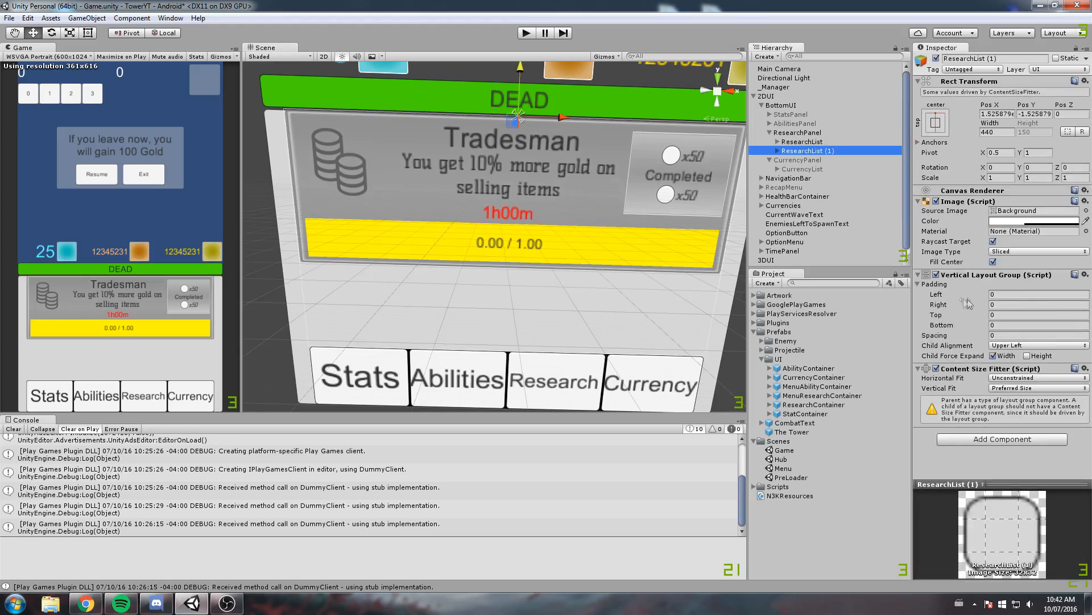
{"action": "left_click", "coordinate": [799, 142]}
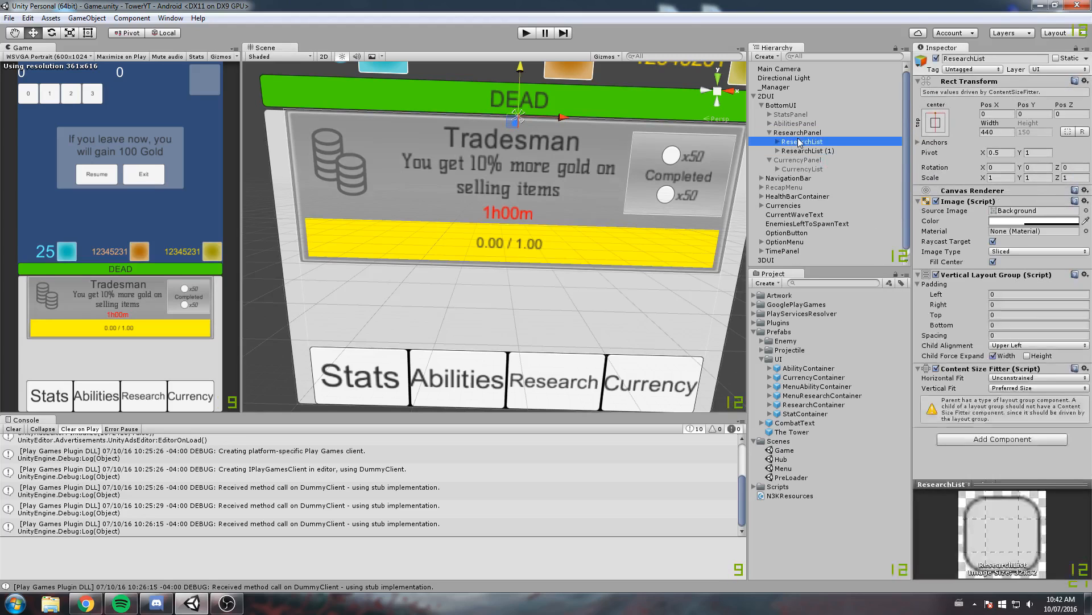
{"action": "left_click", "coordinate": [798, 151]}
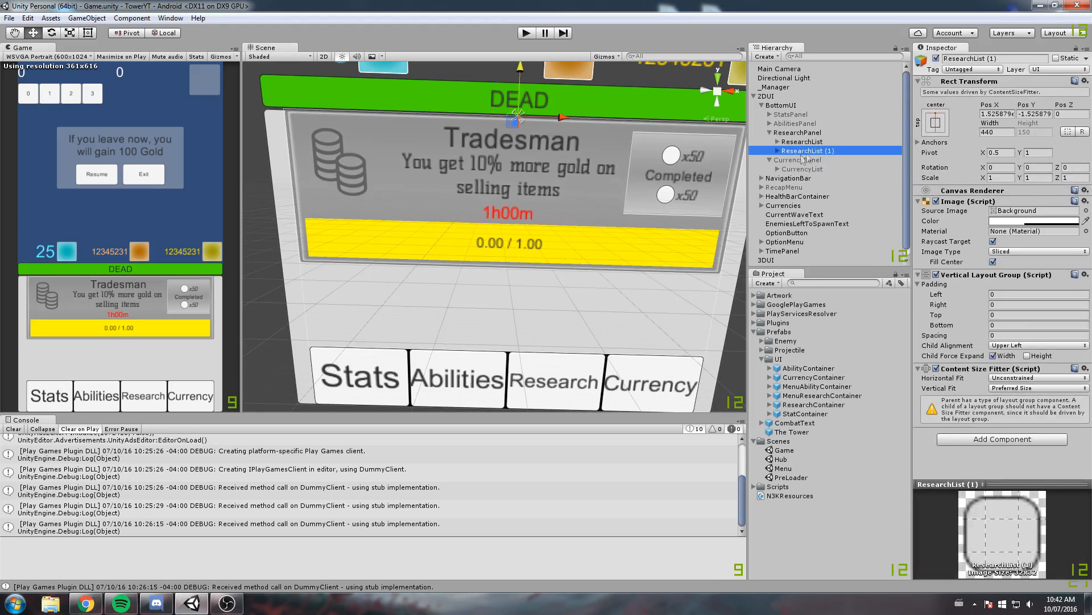
{"action": "key", "text": "Delete"}
Duplicate the ResearchContainer inside ResearchList as a stacking test and delete the copy
{"action": "left_click", "coordinate": [778, 141]}
{"action": "left_click", "coordinate": [809, 153]}
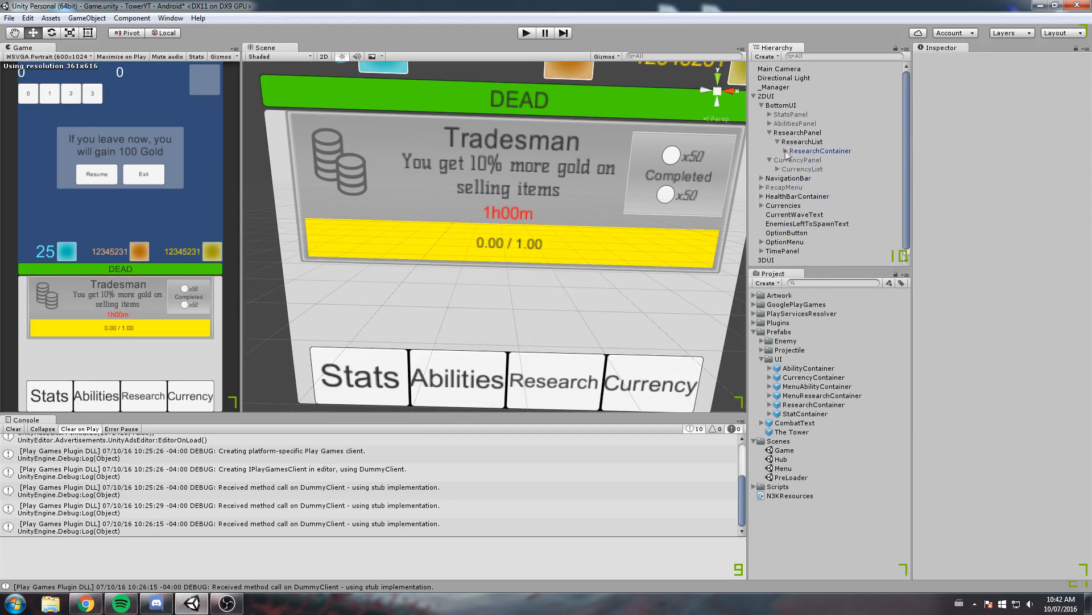
{"action": "key", "text": "ctrl+d"}
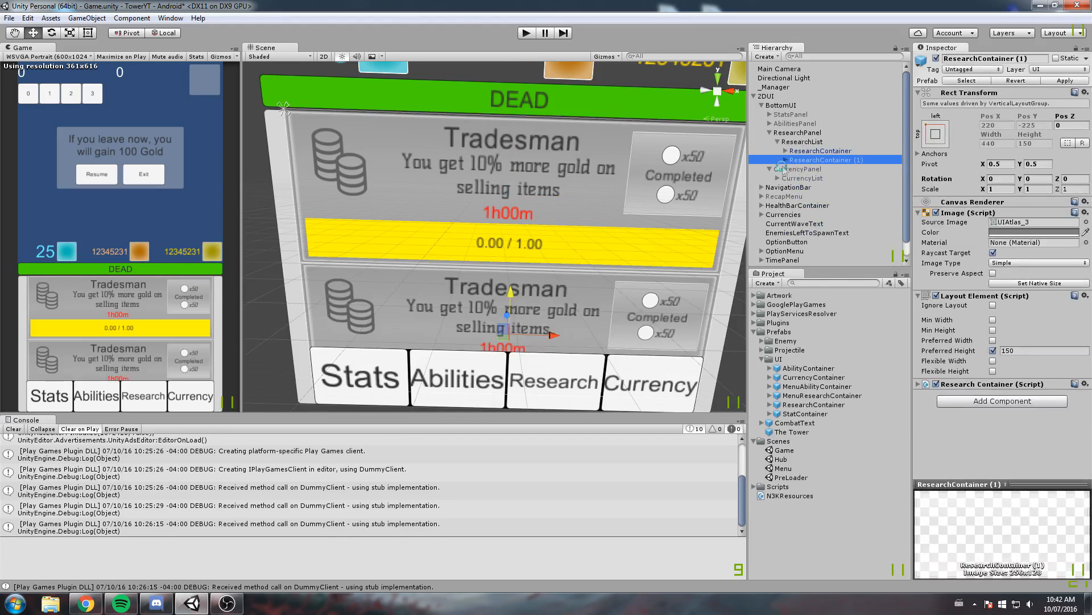
{"action": "key", "text": "Delete"}
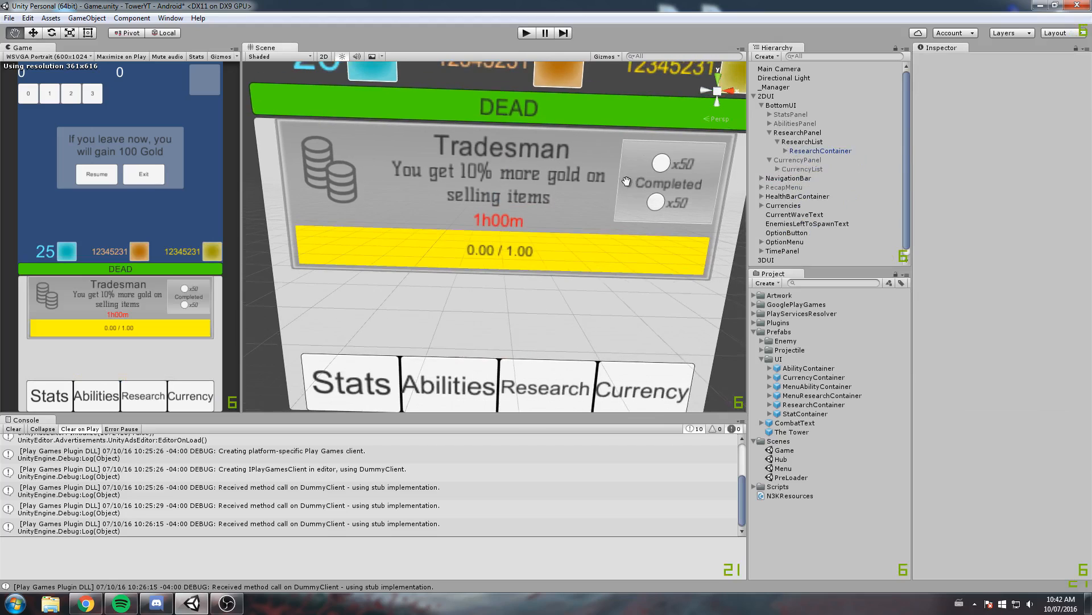
Save the scene and switch the active panel from ResearchPanel to CurrencyPanel
{"action": "key", "text": "ctrl+s"}
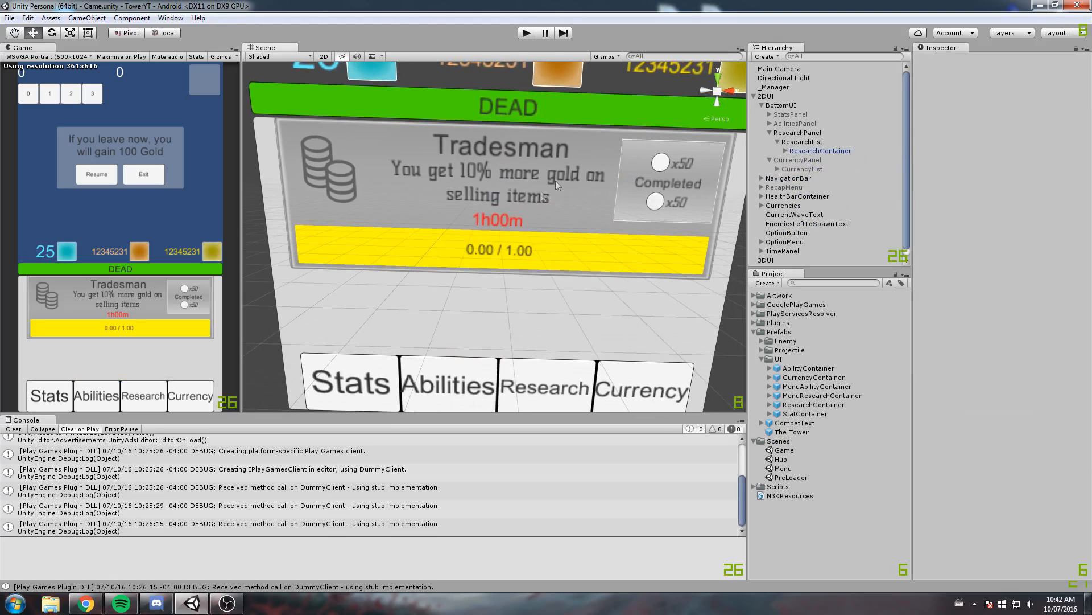
{"action": "left_click", "coordinate": [762, 105]}
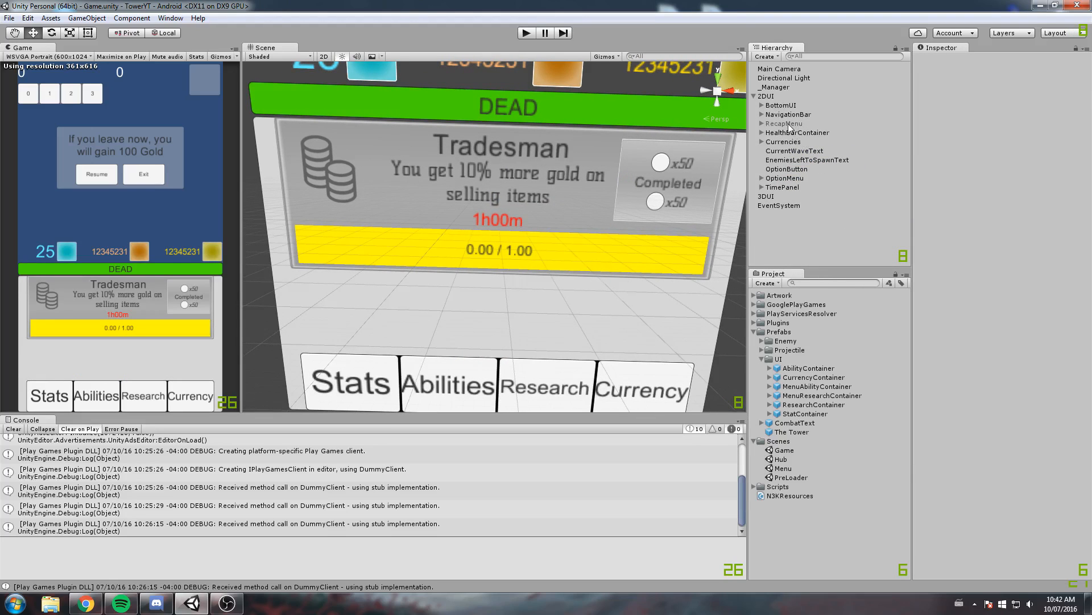
{"action": "left_click", "coordinate": [761, 105]}
{"action": "left_click", "coordinate": [808, 133]}
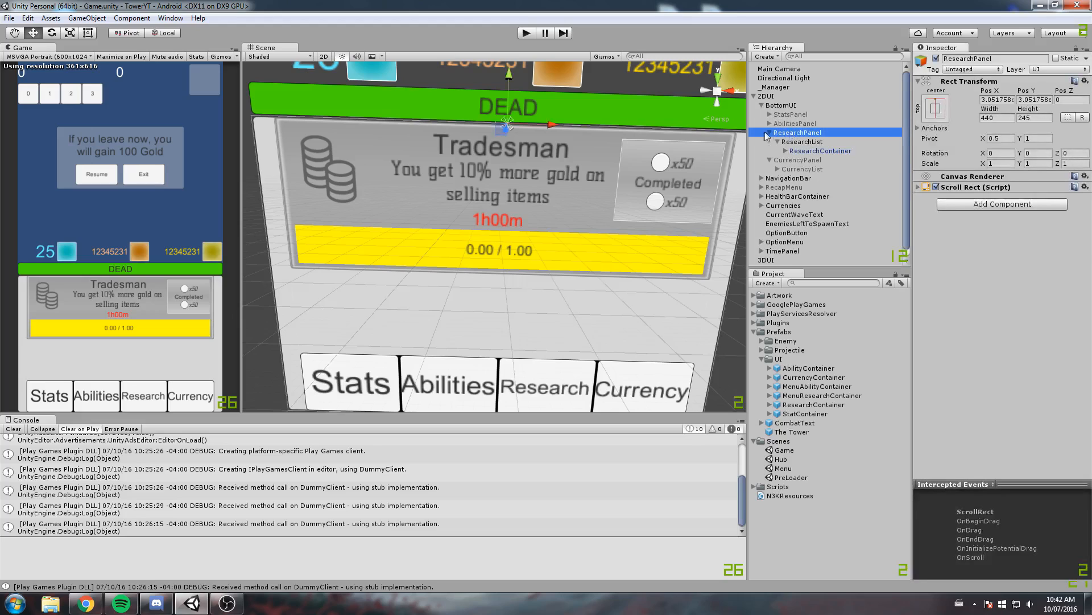
{"action": "left_click", "coordinate": [945, 60]}
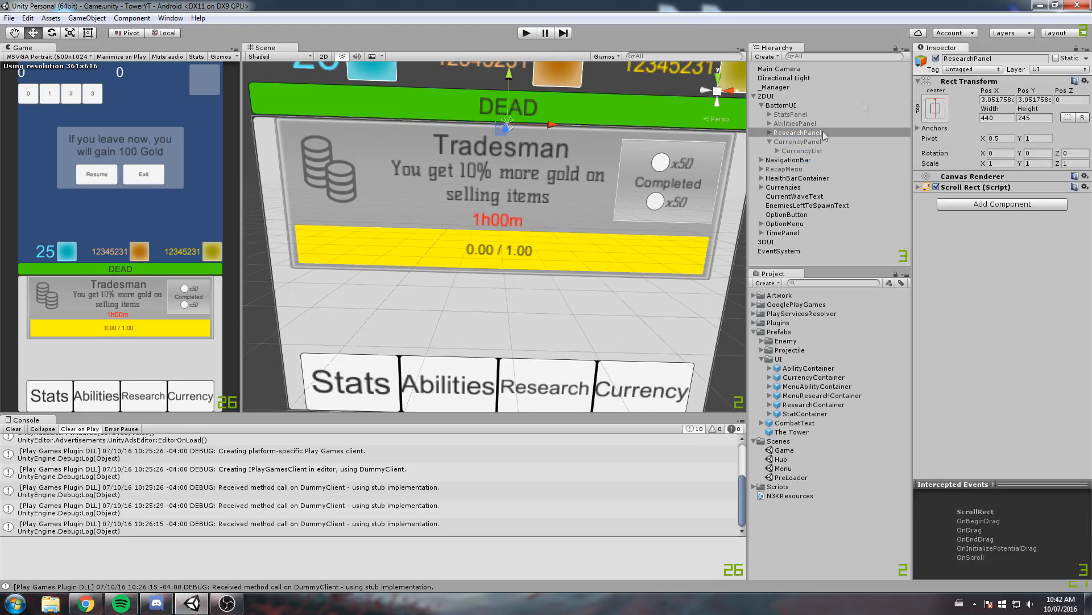
{"action": "left_click", "coordinate": [936, 58]}
{"action": "left_click", "coordinate": [829, 143]}
{"action": "left_click", "coordinate": [936, 58]}
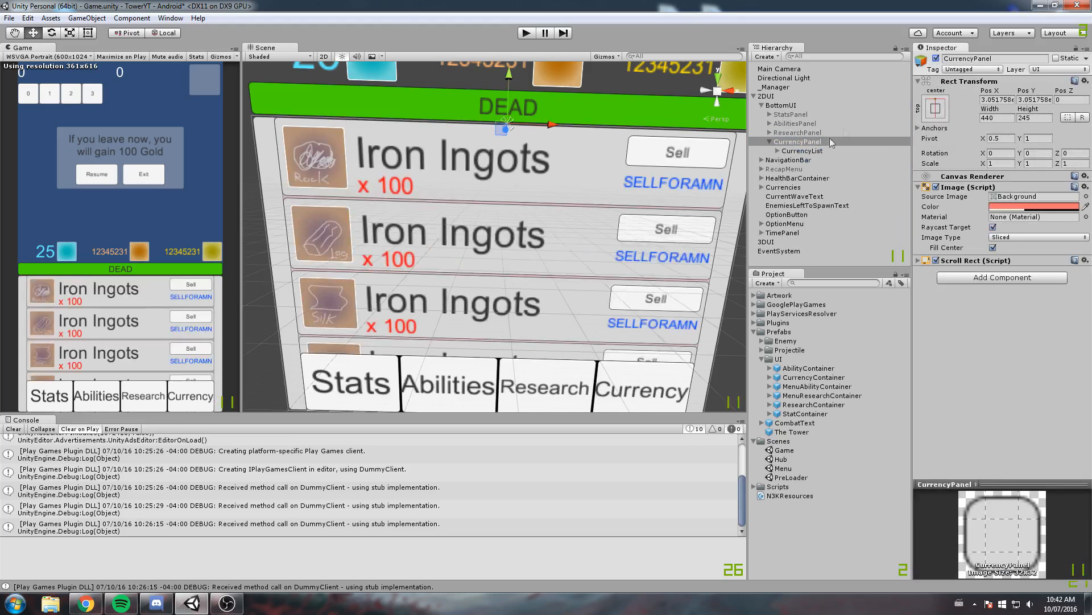
Set the font of CurrencyAmount in the first CurrencyContainer of CurrencyList to KellySlab-Regular
{"action": "left_click", "coordinate": [800, 151]}
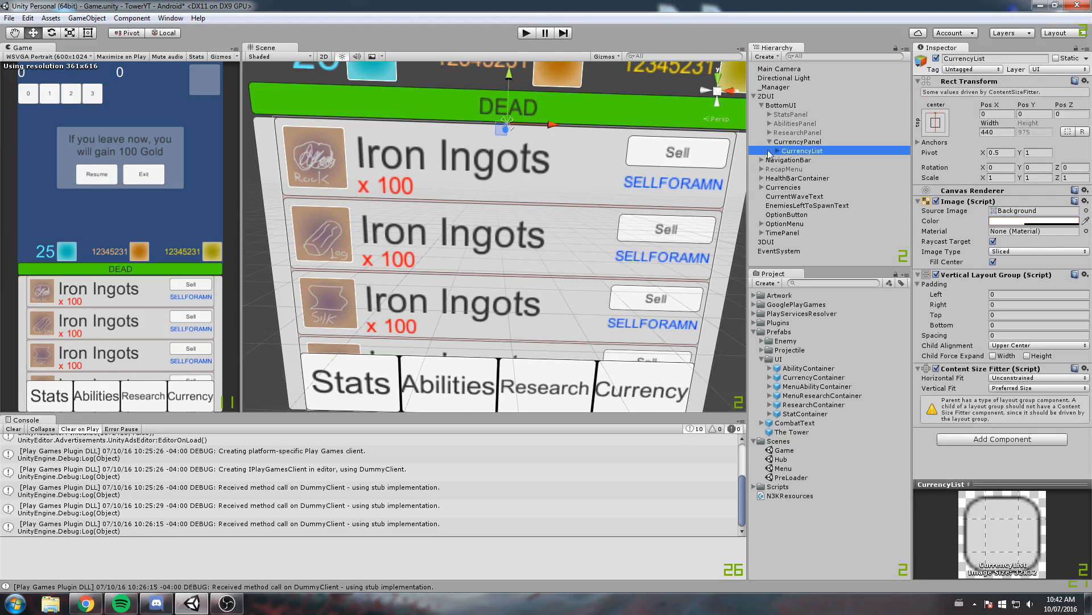
{"action": "left_click", "coordinate": [778, 151]}
{"action": "left_click", "coordinate": [829, 161]}
{"action": "scroll", "coordinate": [579, 203], "scroll_direction": "up", "scroll_amount": 4}
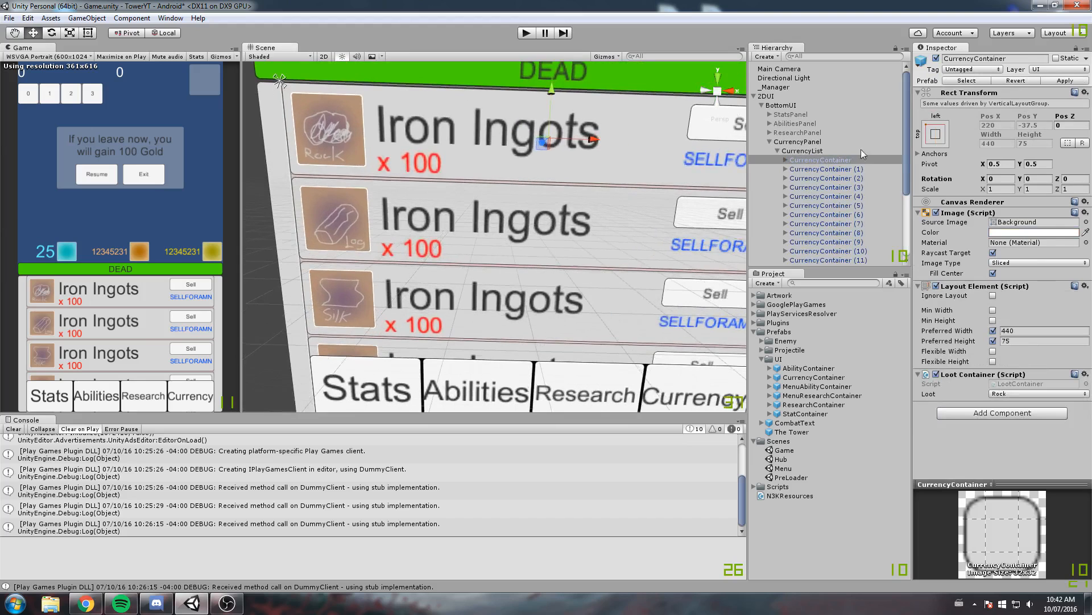
{"action": "scroll", "coordinate": [569, 165], "scroll_direction": "up", "scroll_amount": 3}
{"action": "left_click", "coordinate": [786, 160]}
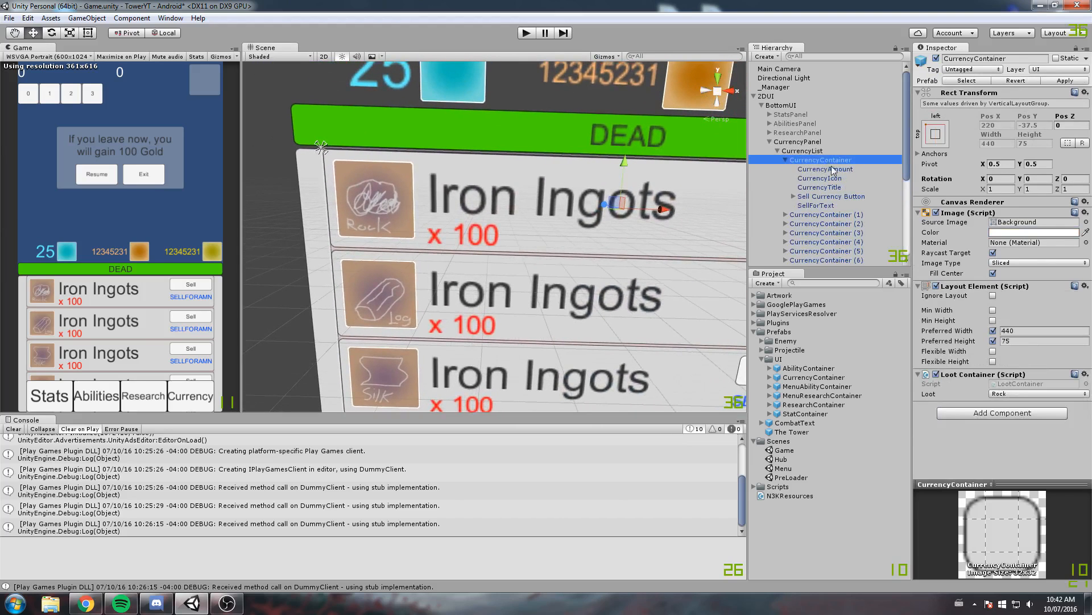
{"action": "left_click", "coordinate": [826, 169]}
{"action": "scroll", "coordinate": [301, 202], "scroll_direction": "up", "scroll_amount": 3}
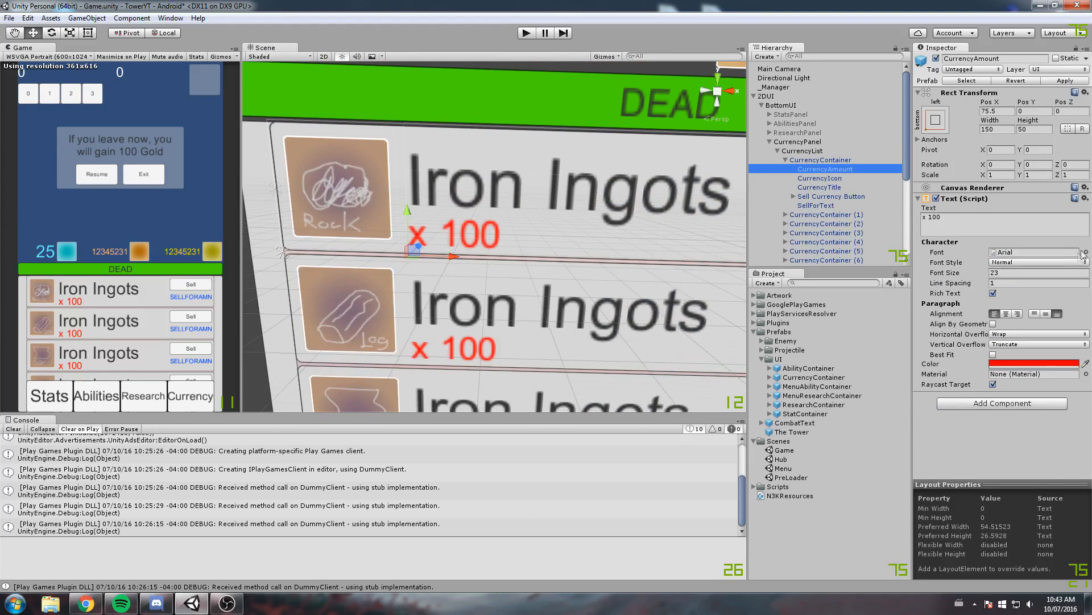
{"action": "left_click", "coordinate": [1086, 252]}
{"action": "left_click", "coordinate": [355, 255]}
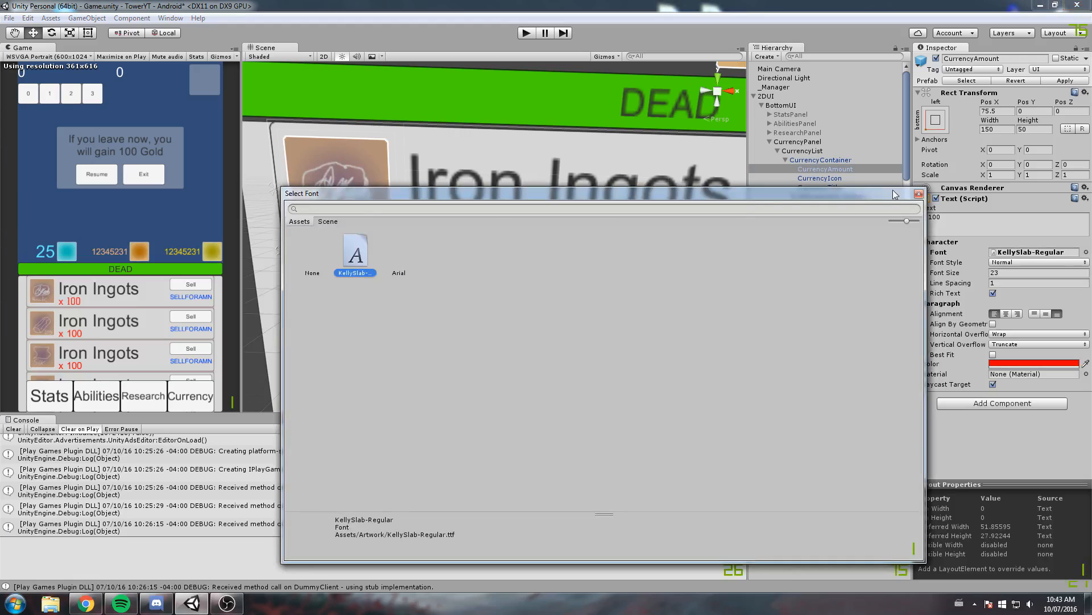
{"action": "left_click", "coordinate": [919, 196]}
{"action": "mouse_move", "coordinate": [529, 170]}
{"action": "middle_mouse_down"}
{"action": "mouse_move", "coordinate": [498, 166]}
{"action": "mouse_move", "coordinate": [516, 160]}
{"action": "middle_mouse_up"}
Set the CurrencyTitle text's font to KellySlab-Regular and its font style to Bold
{"action": "left_click", "coordinate": [818, 180]}
{"action": "middle_click_drag", "start_coordinate": [560, 197], "coordinate": [542, 195]}
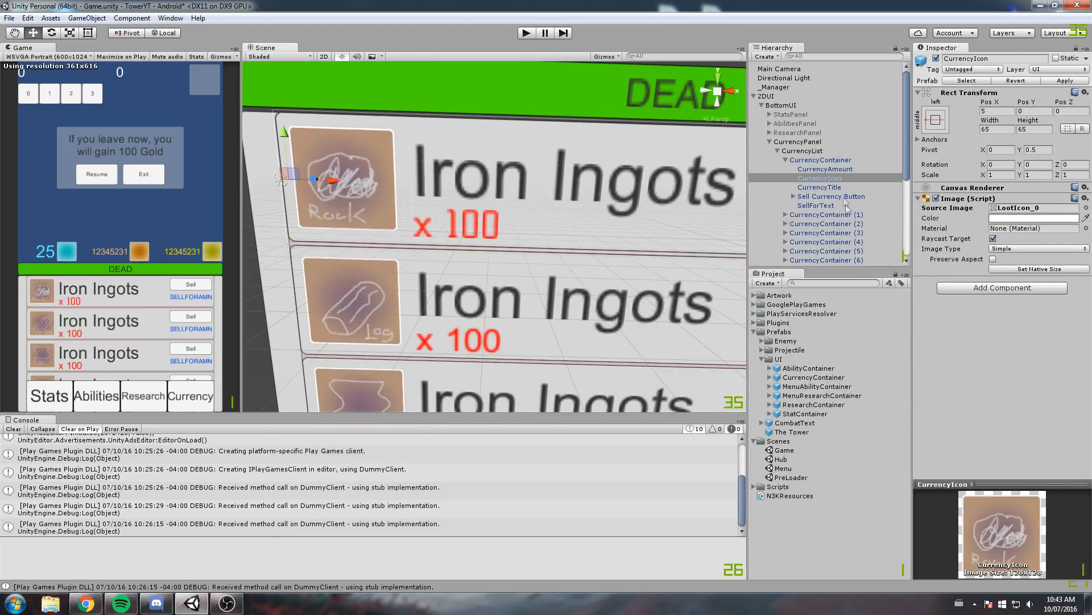
{"action": "left_click", "coordinate": [836, 188]}
{"action": "left_click", "coordinate": [1085, 252]}
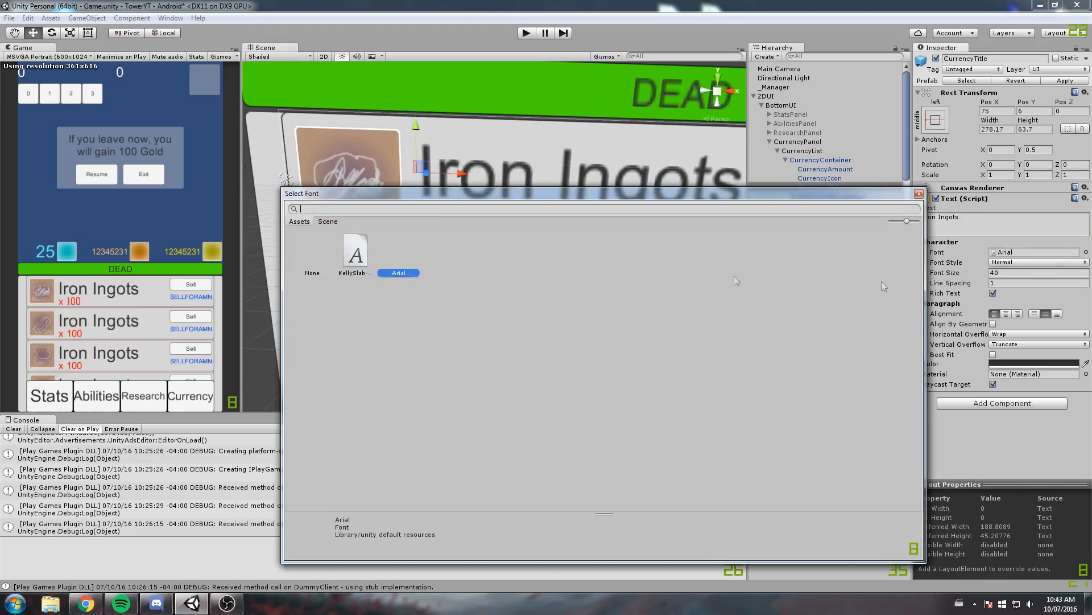
{"action": "left_click", "coordinate": [356, 254]}
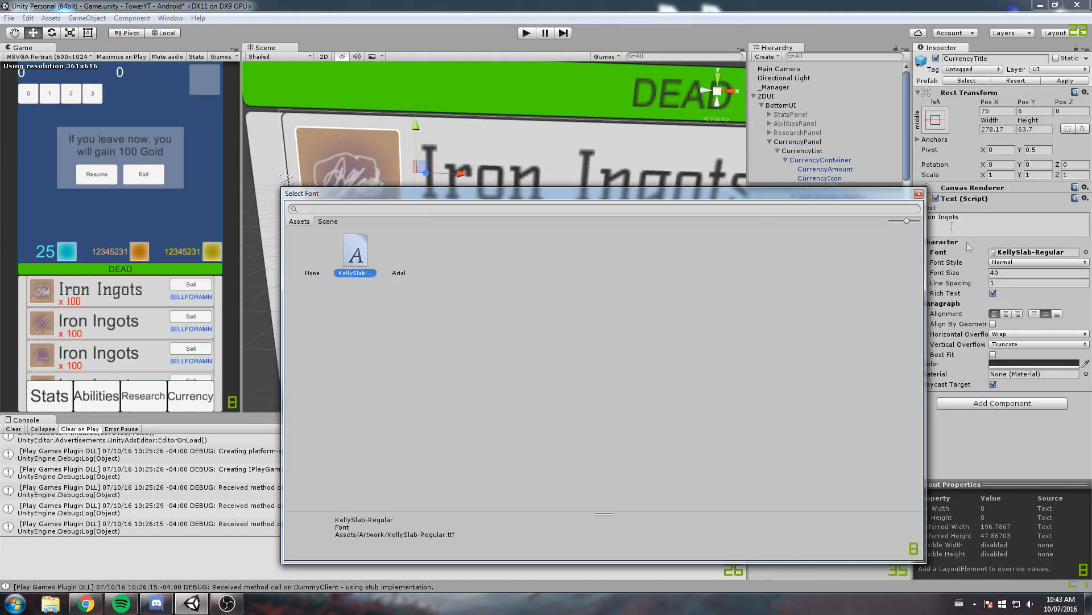
{"action": "left_click", "coordinate": [918, 193]}
{"action": "left_click", "coordinate": [997, 262]}
{"action": "left_click", "coordinate": [1016, 287]}
Set the source image of the first container's Sell Currency Button to the UIAtlas_1 sprite
{"action": "scroll", "coordinate": [546, 244], "scroll_direction": "down", "scroll_amount": 5}
{"action": "middle_click_drag", "start_coordinate": [546, 245], "coordinate": [374, 226]}
{"action": "middle_click_drag", "start_coordinate": [549, 190], "coordinate": [484, 200]}
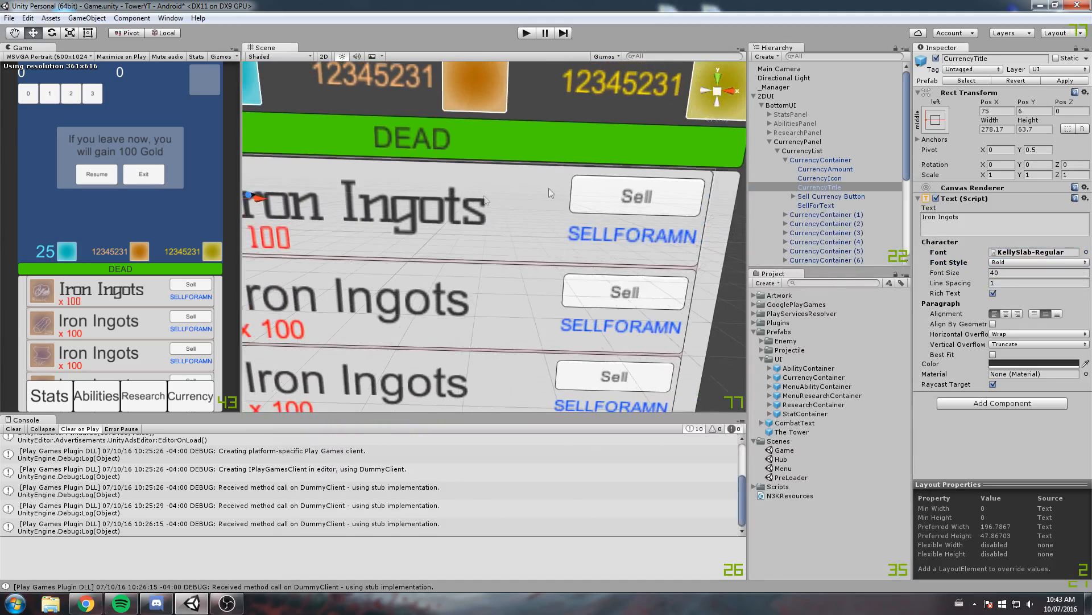
{"action": "left_click", "coordinate": [823, 194]}
{"action": "key", "text": "Right"}
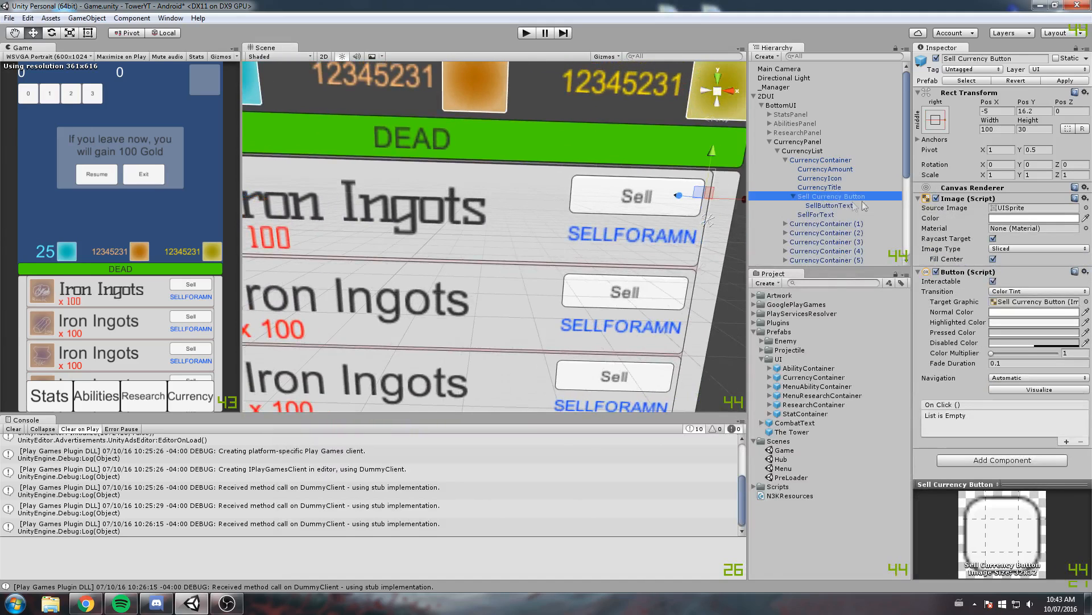
{"action": "left_click", "coordinate": [1086, 208]}
{"action": "left_click", "coordinate": [446, 358]}
{"action": "left_click", "coordinate": [918, 193]}
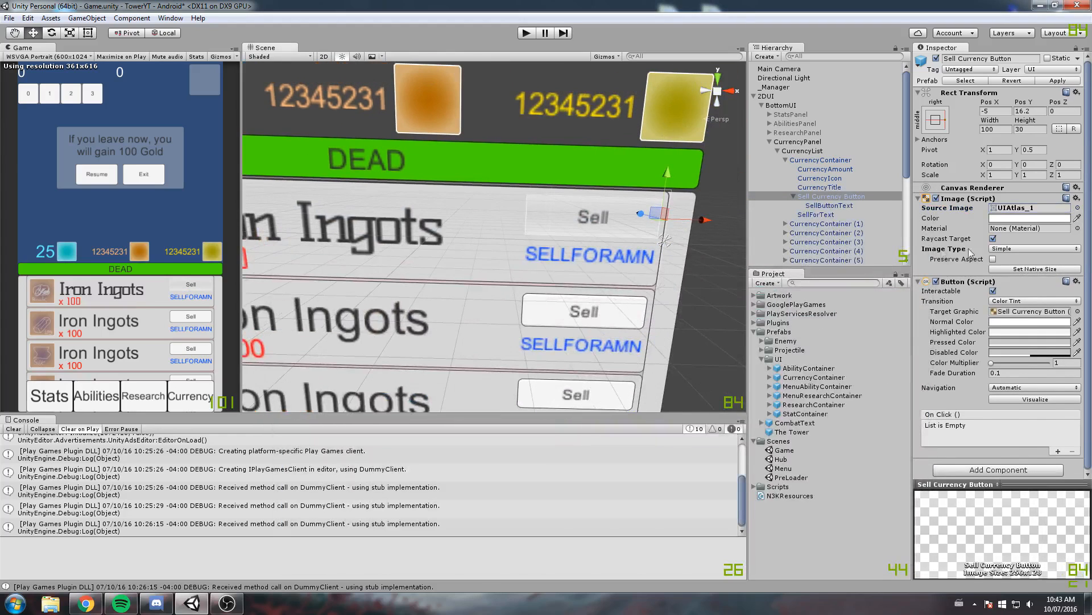
Change the Sell Currency Button's transition to Sprite Swap, with UIAtlas_3 as both highlighted and pressed sprite
{"action": "left_click", "coordinate": [1073, 302]}
{"action": "left_click", "coordinate": [1024, 311]}
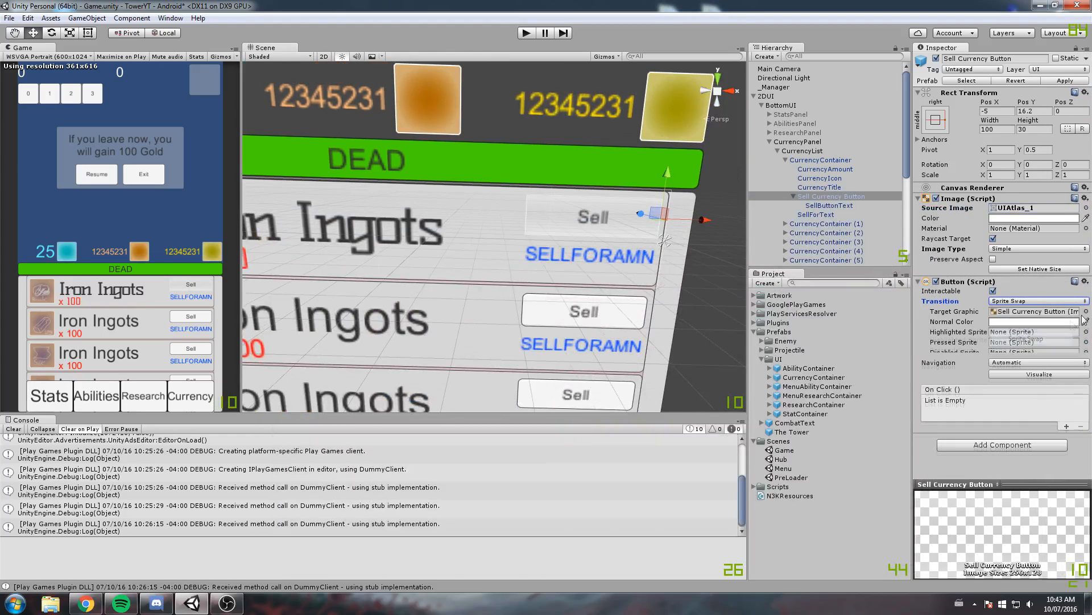
{"action": "left_click", "coordinate": [1086, 321]}
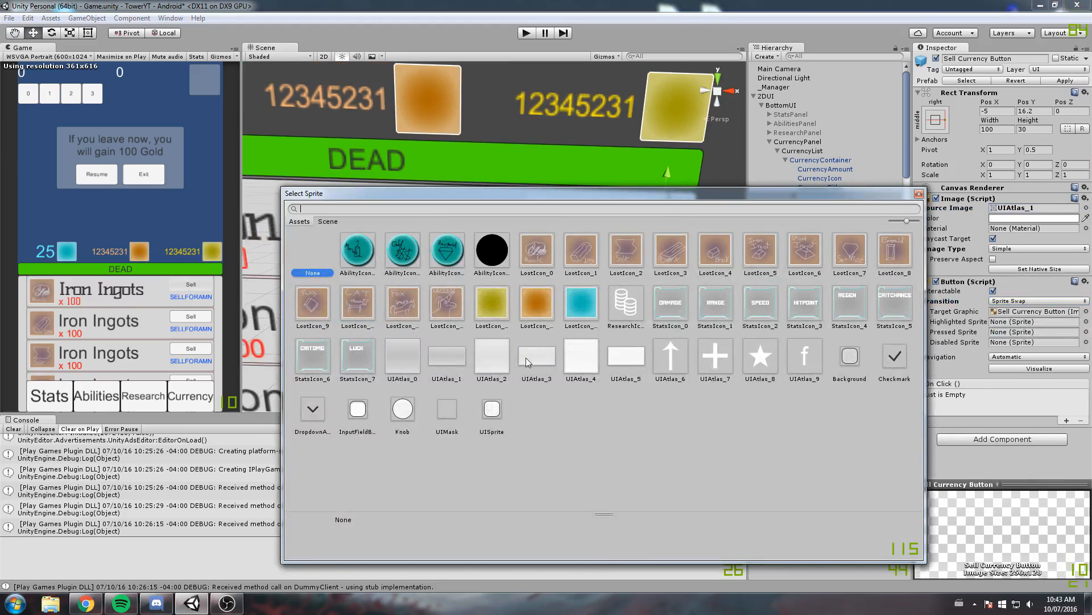
{"action": "left_click", "coordinate": [532, 357]}
{"action": "left_click", "coordinate": [919, 194]}
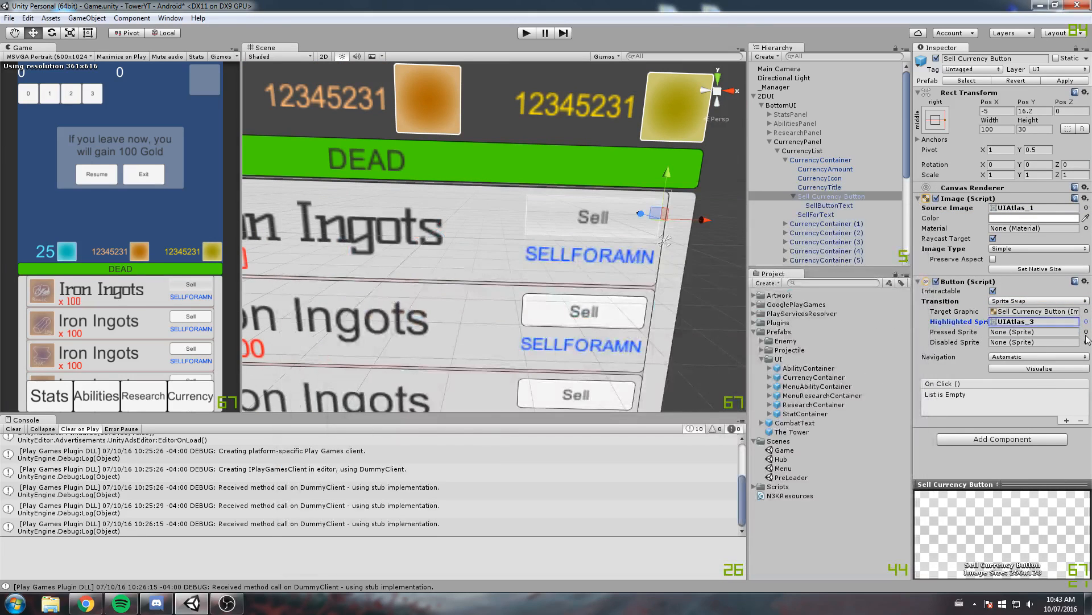
{"action": "left_click", "coordinate": [1086, 332]}
{"action": "left_click", "coordinate": [538, 358]}
{"action": "left_click", "coordinate": [919, 195]}
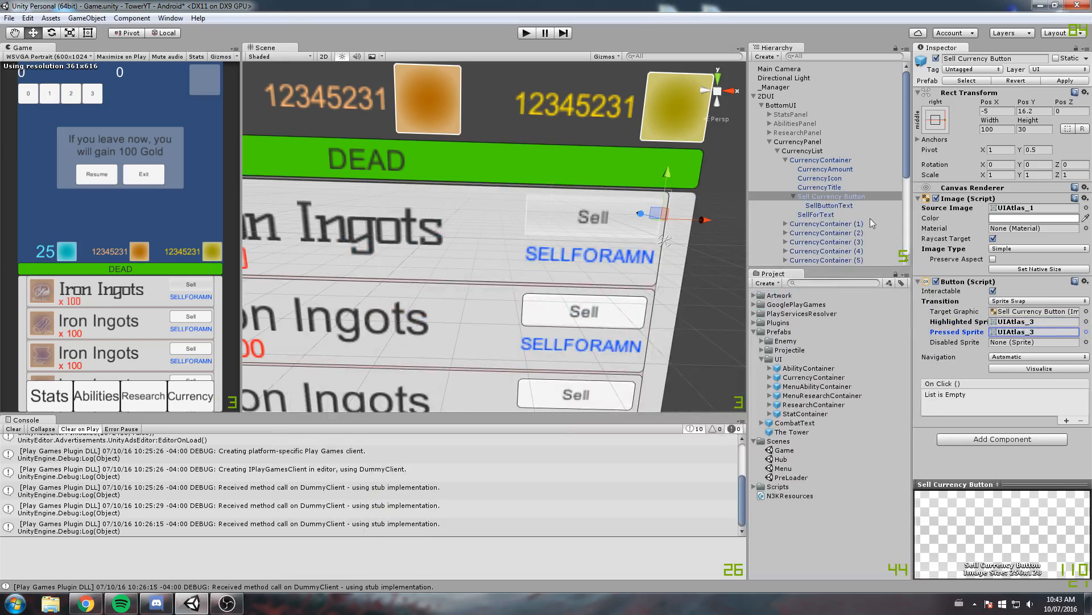
Set the SellButtonText font to KellySlab-Regular and enable Best Fit
{"action": "left_click", "coordinate": [837, 205]}
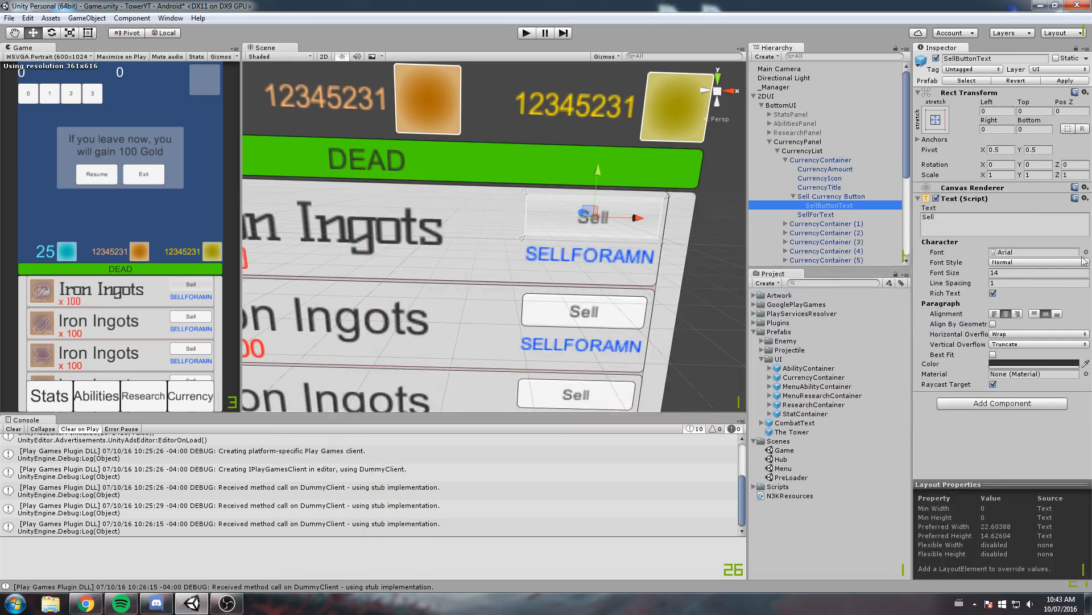
{"action": "left_click", "coordinate": [1086, 252]}
{"action": "left_click", "coordinate": [358, 253]}
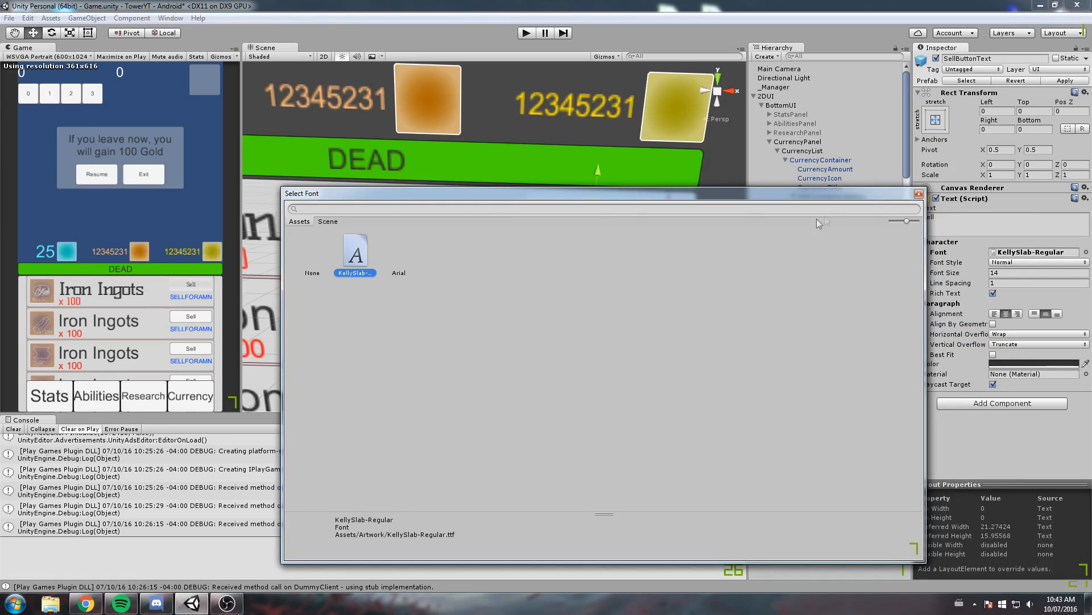
{"action": "left_click", "coordinate": [919, 194]}
{"action": "left_click", "coordinate": [993, 354]}
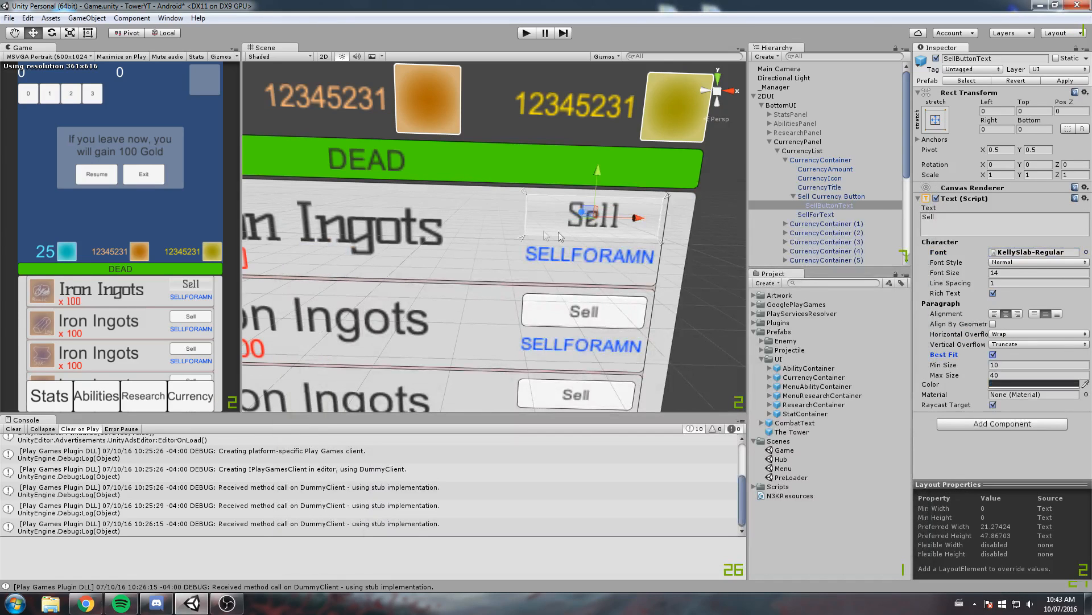
{"action": "scroll", "coordinate": [544, 230], "scroll_direction": "up", "scroll_amount": 2}
Collapse the Sell Currency Button and set the SellForText font to KellySlab-Regular
{"action": "left_click", "coordinate": [816, 214]}
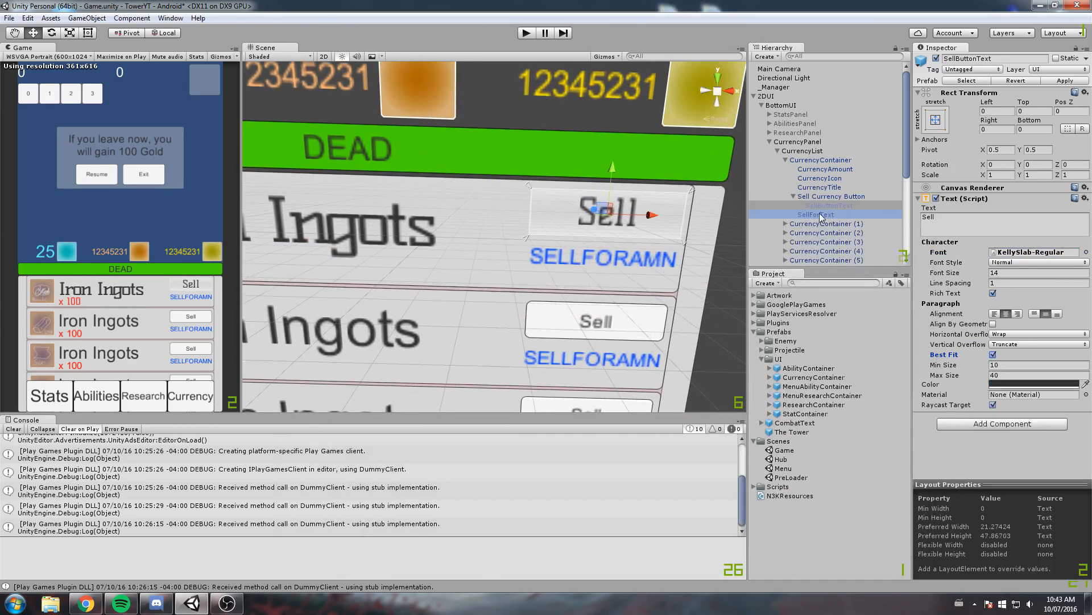
{"action": "left_click", "coordinate": [794, 196]}
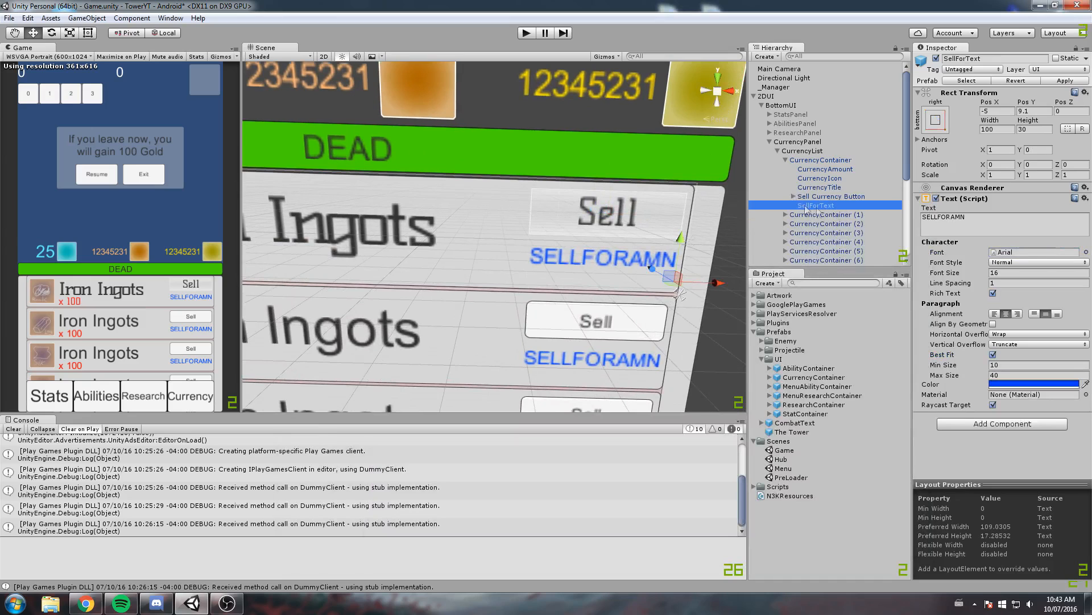
{"action": "left_click", "coordinate": [1087, 252]}
{"action": "left_click", "coordinate": [360, 249]}
{"action": "left_click", "coordinate": [918, 192]}
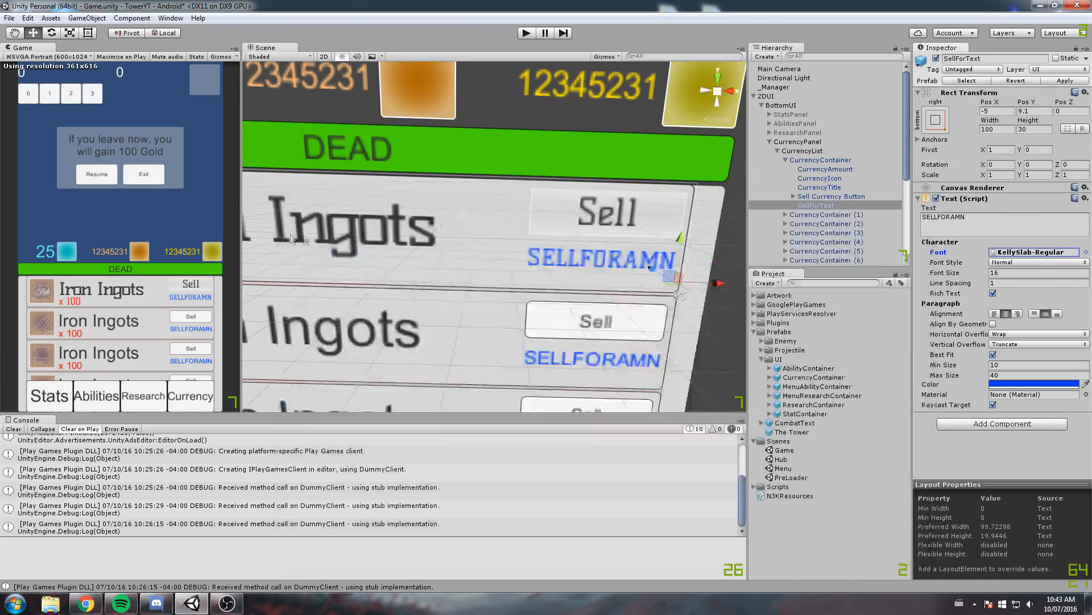
{"action": "scroll", "coordinate": [407, 216], "scroll_direction": "down", "scroll_amount": 3}
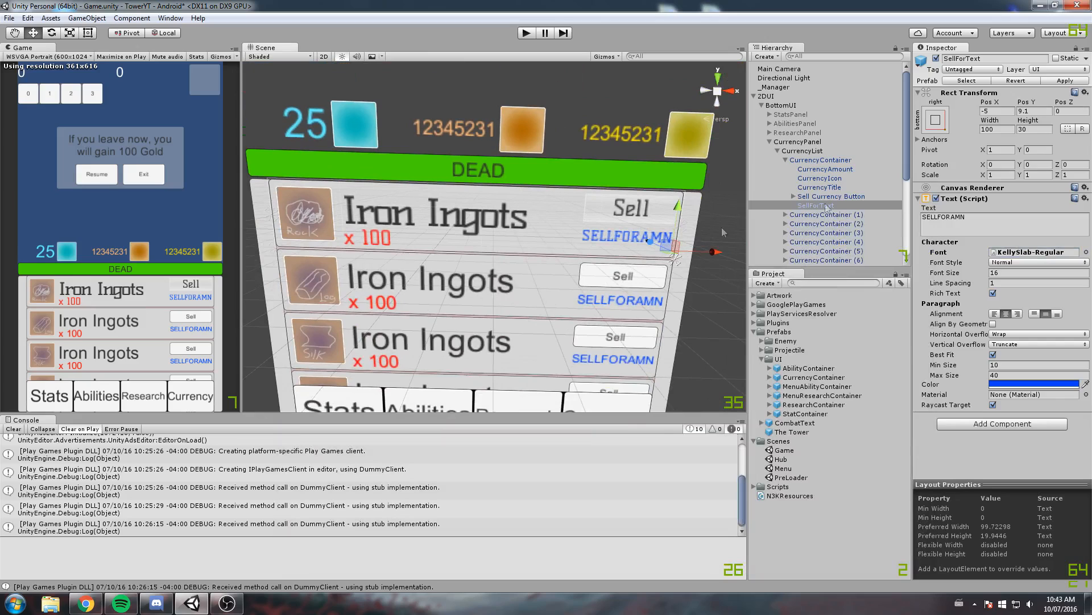
Set the source image of the first CurrencyContainer to the UIAtlas_1 sprite
{"action": "left_click", "coordinate": [791, 160]}
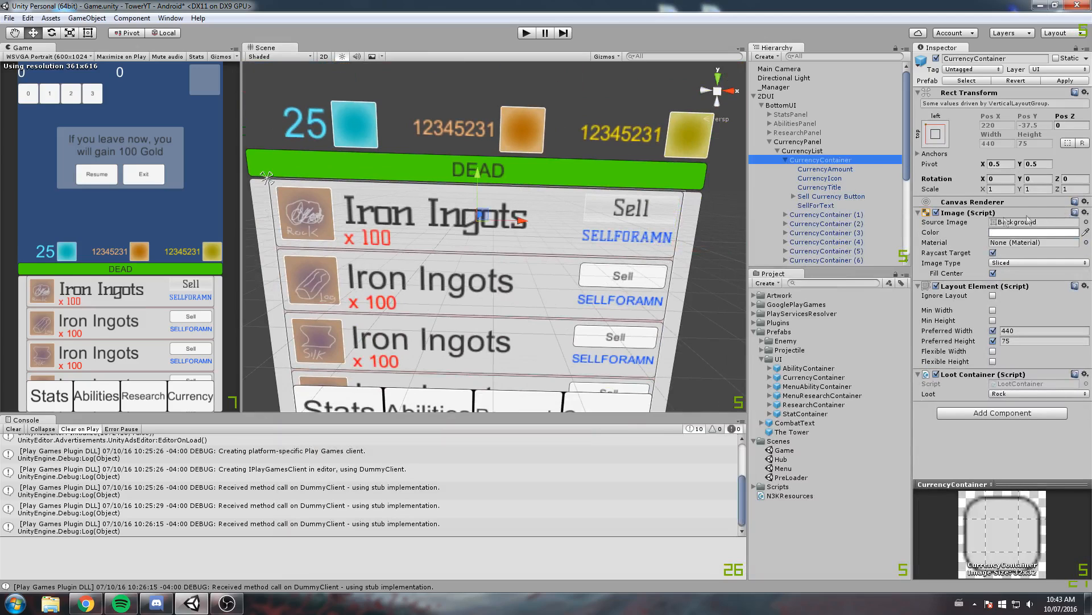
{"action": "left_click", "coordinate": [932, 213]}
{"action": "left_click", "coordinate": [935, 213]}
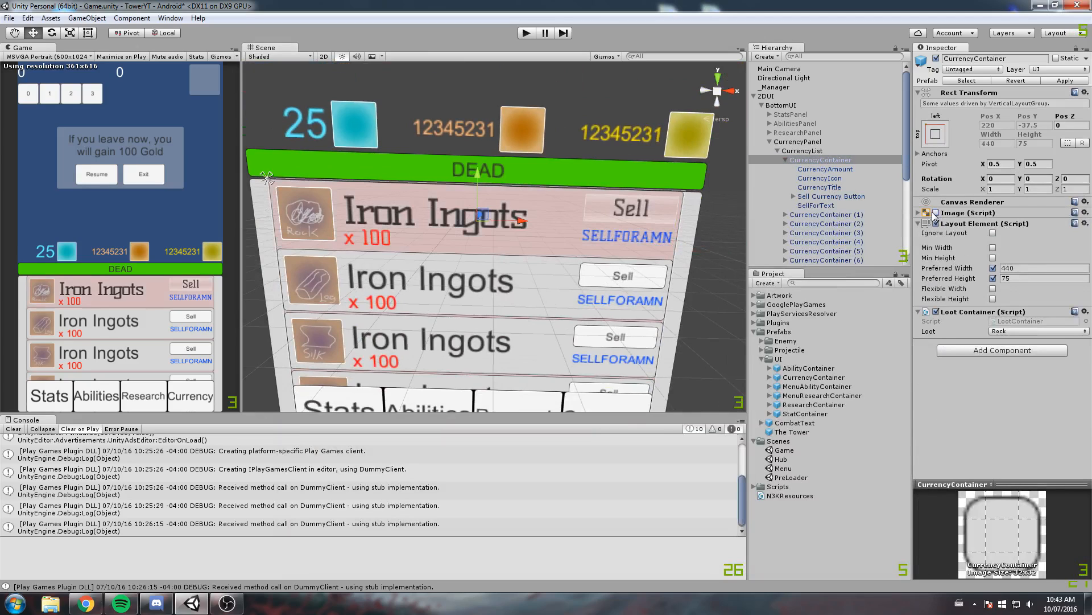
{"action": "left_click", "coordinate": [936, 213]}
{"action": "left_click", "coordinate": [997, 212]}
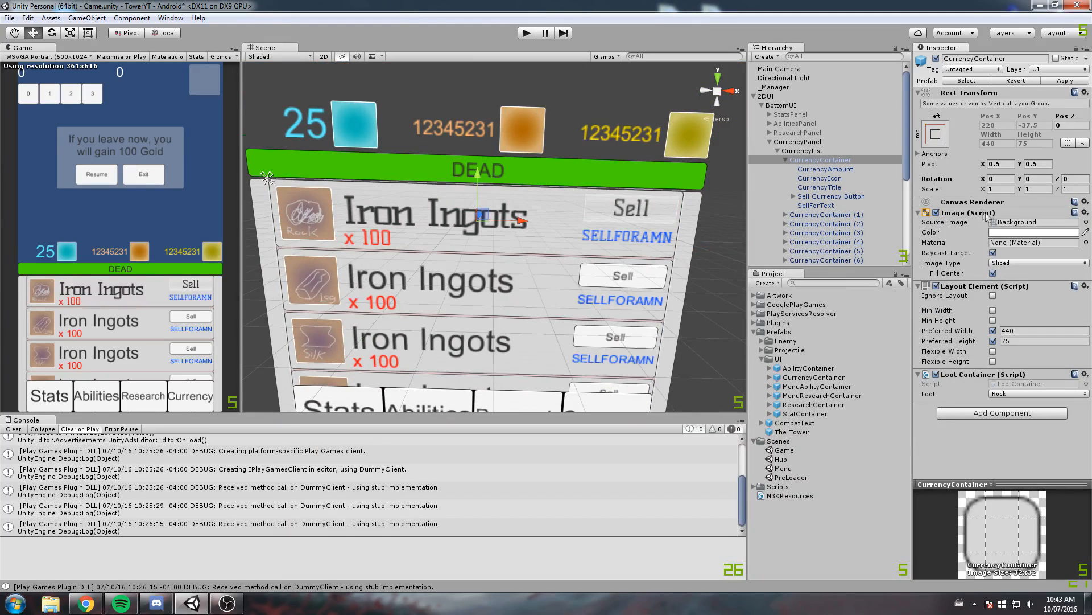
{"action": "left_click", "coordinate": [1087, 222]}
{"action": "left_click", "coordinate": [446, 356]}
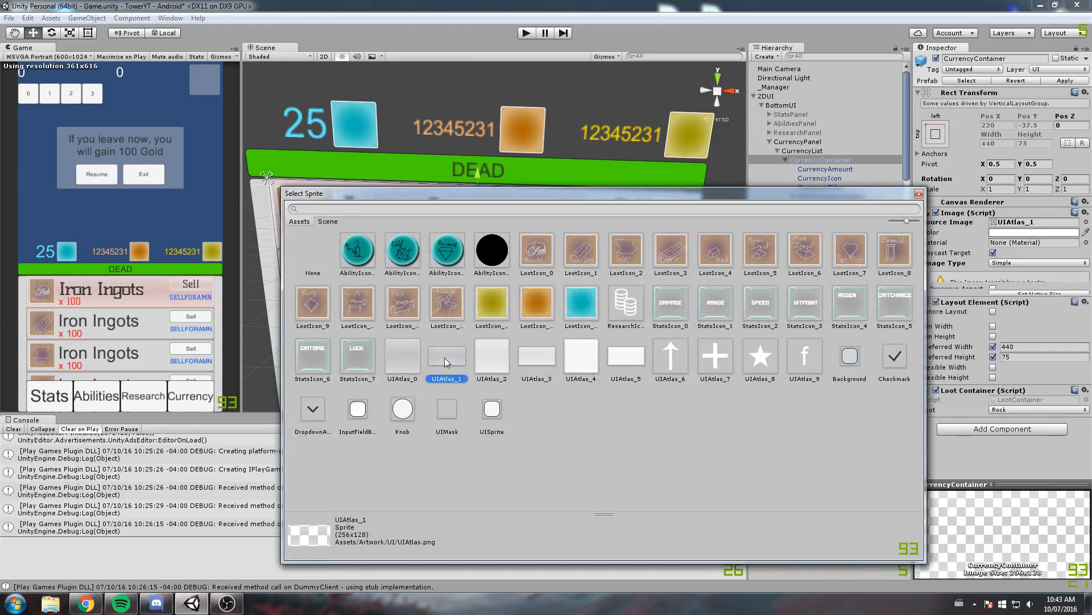
{"action": "left_click", "coordinate": [918, 194]}
Apply the first CurrencyContainer's changes to its prefab
{"action": "scroll", "coordinate": [480, 279], "scroll_direction": "up", "scroll_amount": 3}
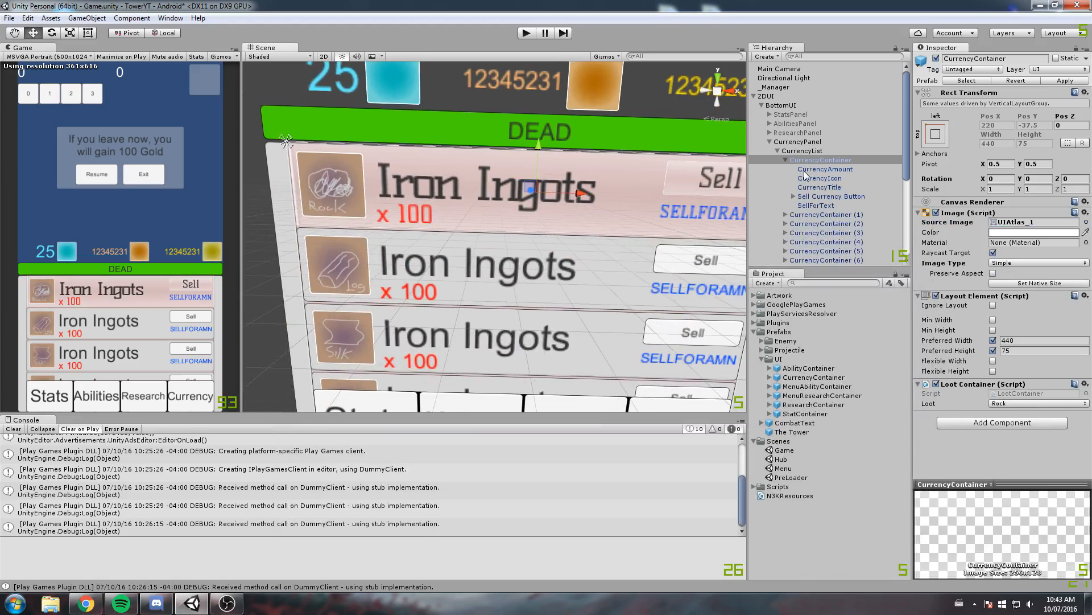
{"action": "right_click_drag", "start_coordinate": [772, 149], "coordinate": [673, 197]}
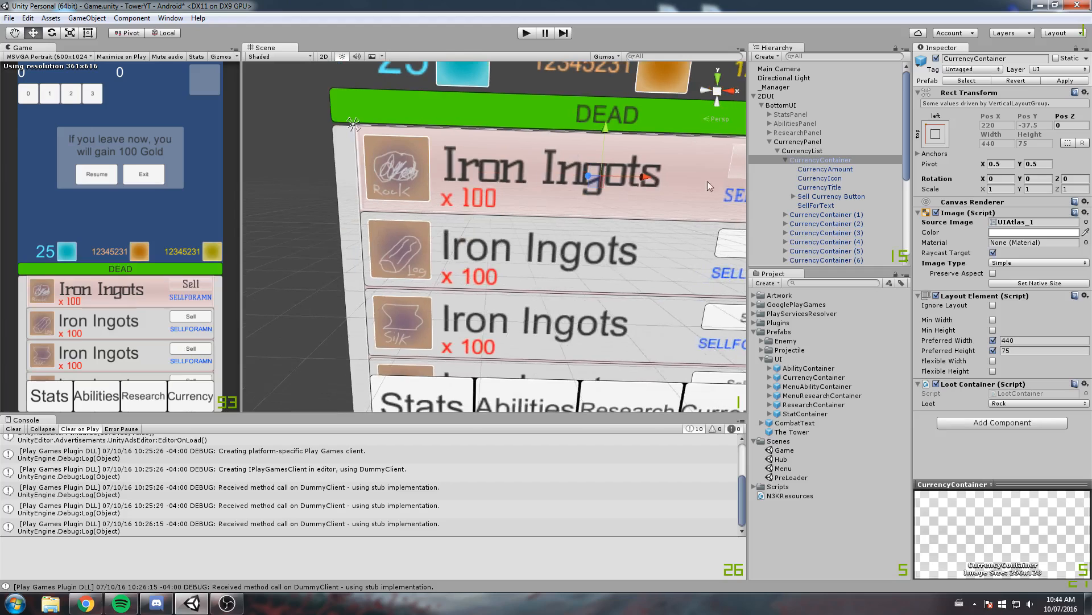
{"action": "middle_click_drag", "start_coordinate": [622, 200], "coordinate": [586, 202]}
{"action": "middle_click_drag", "start_coordinate": [649, 183], "coordinate": [594, 188]}
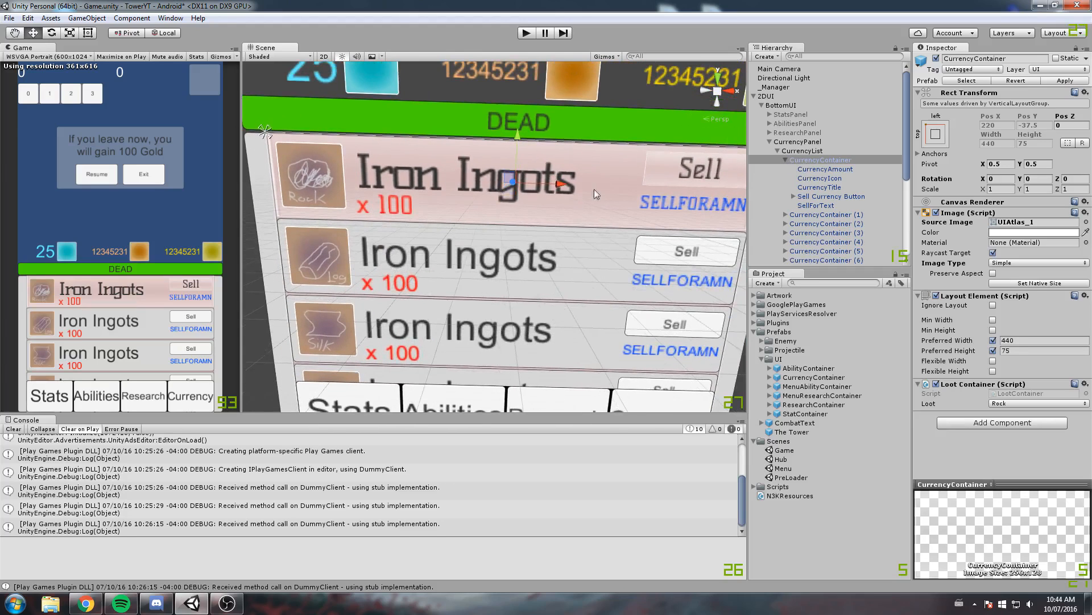
{"action": "left_click", "coordinate": [1069, 80]}
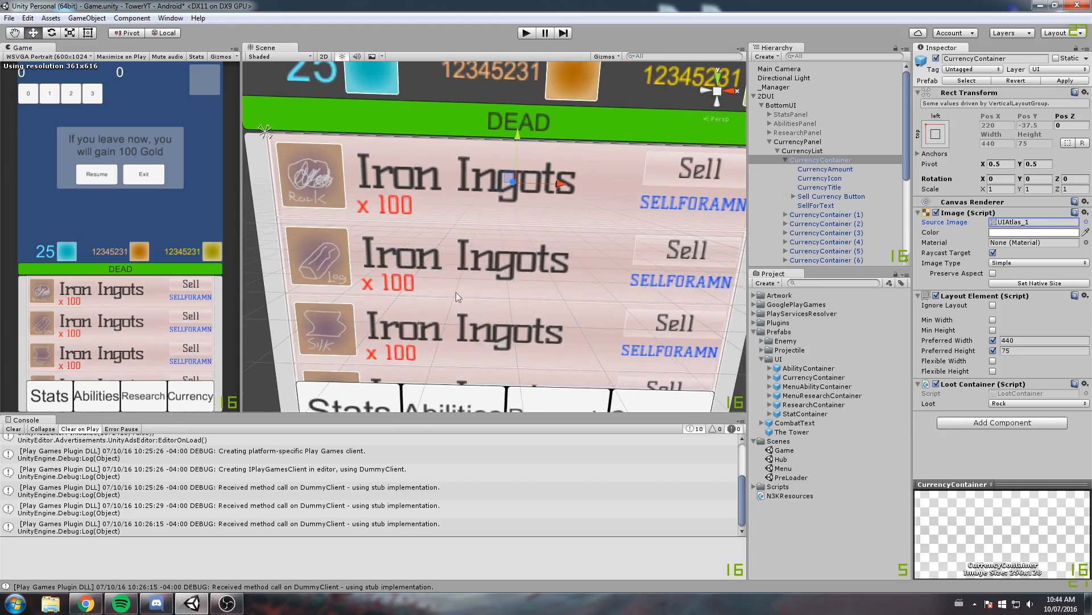
{"action": "middle_click_drag", "start_coordinate": [502, 195], "coordinate": [510, 195]}
Collapse the first CurrencyContainer and set the CurrencyPanel's source image to ResearchIcon_0
{"action": "left_click", "coordinate": [802, 150]}
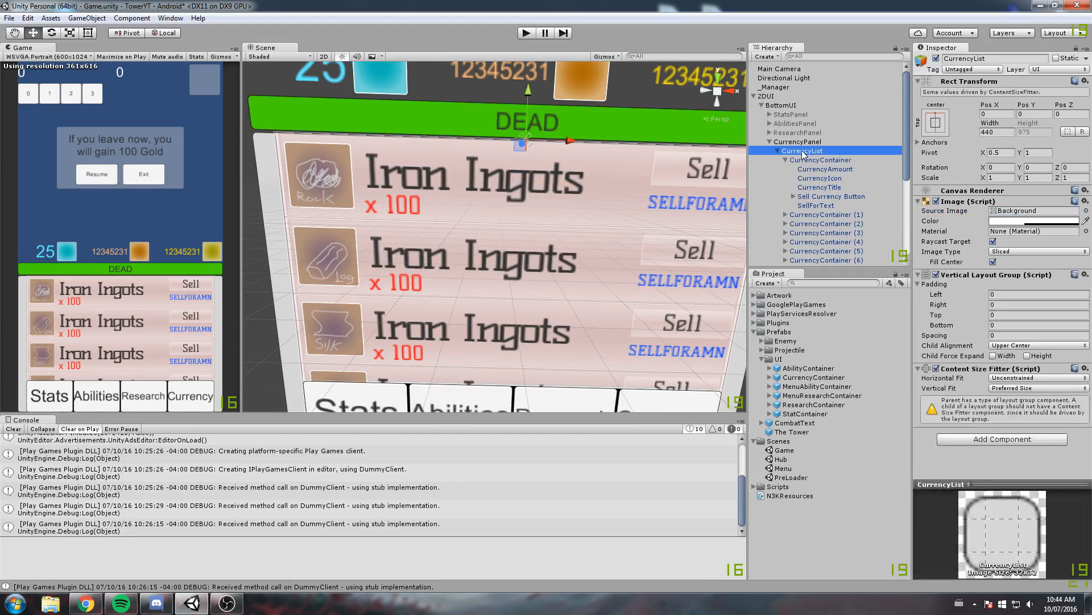
{"action": "left_click", "coordinate": [785, 161]}
{"action": "left_click", "coordinate": [788, 142]}
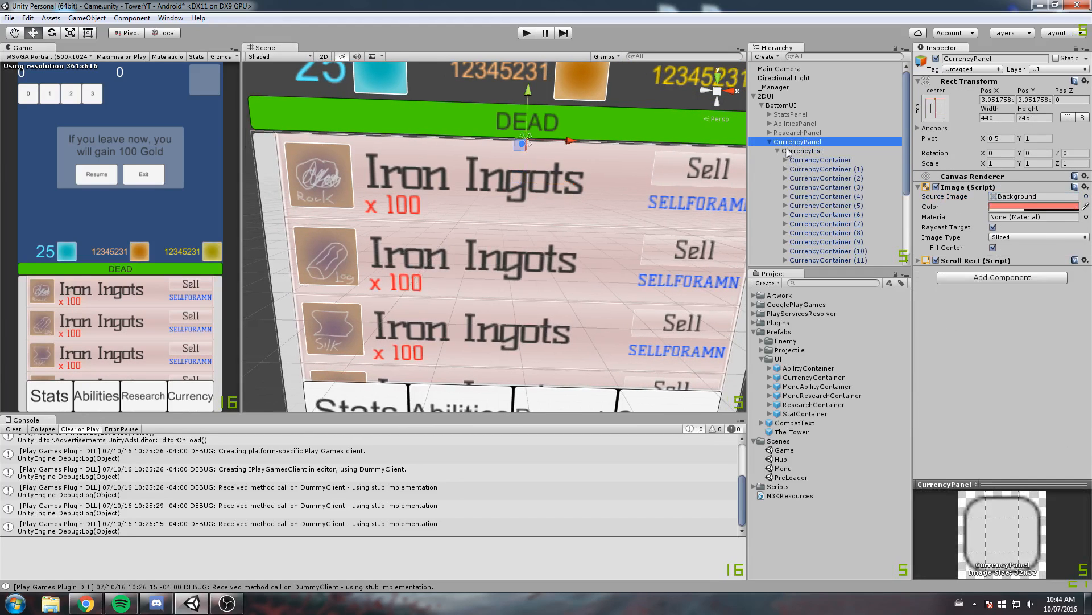
{"action": "left_click", "coordinate": [1085, 197]}
{"action": "left_click", "coordinate": [626, 304]}
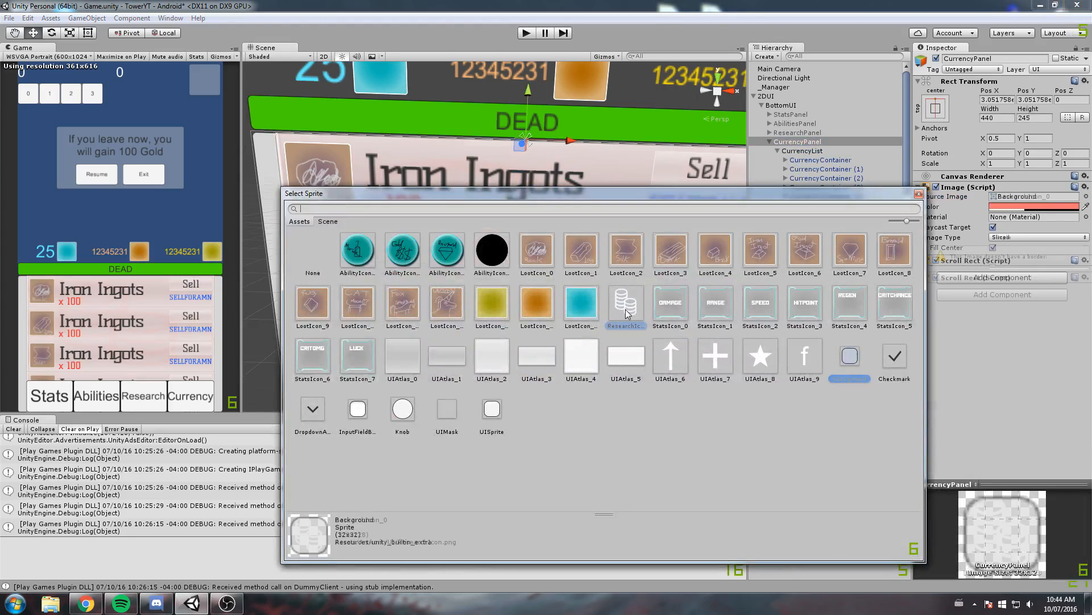
{"action": "left_click", "coordinate": [919, 194]}
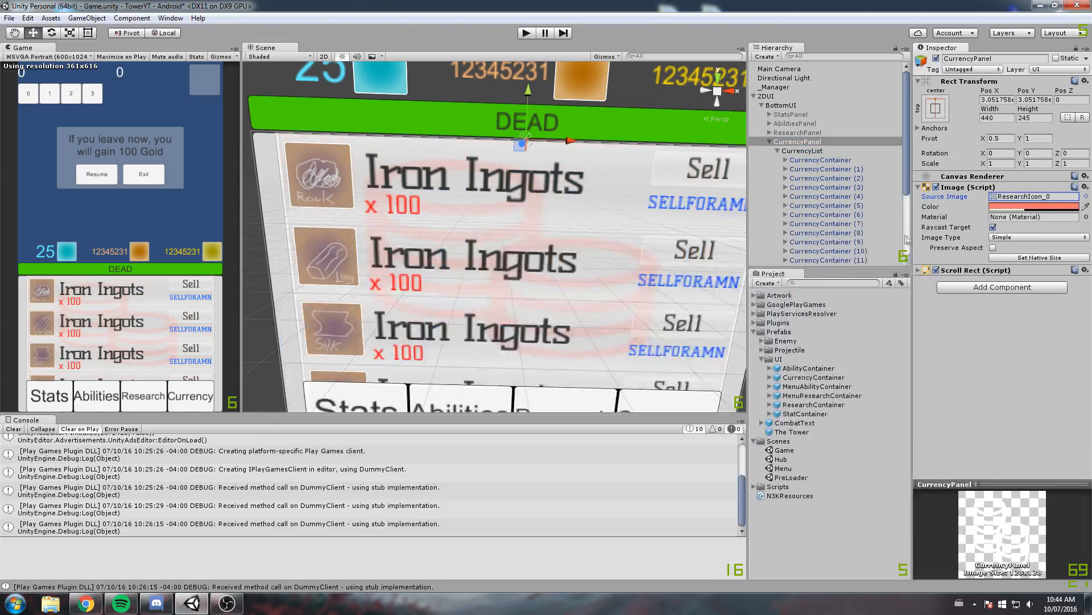
Set the CurrencyPanel's image color to black, RGB 0, 0, 0, with an alpha of 100
{"action": "left_click", "coordinate": [1019, 208]}
{"action": "left_click_drag", "start_coordinate": [801, 276], "coordinate": [836, 336]}
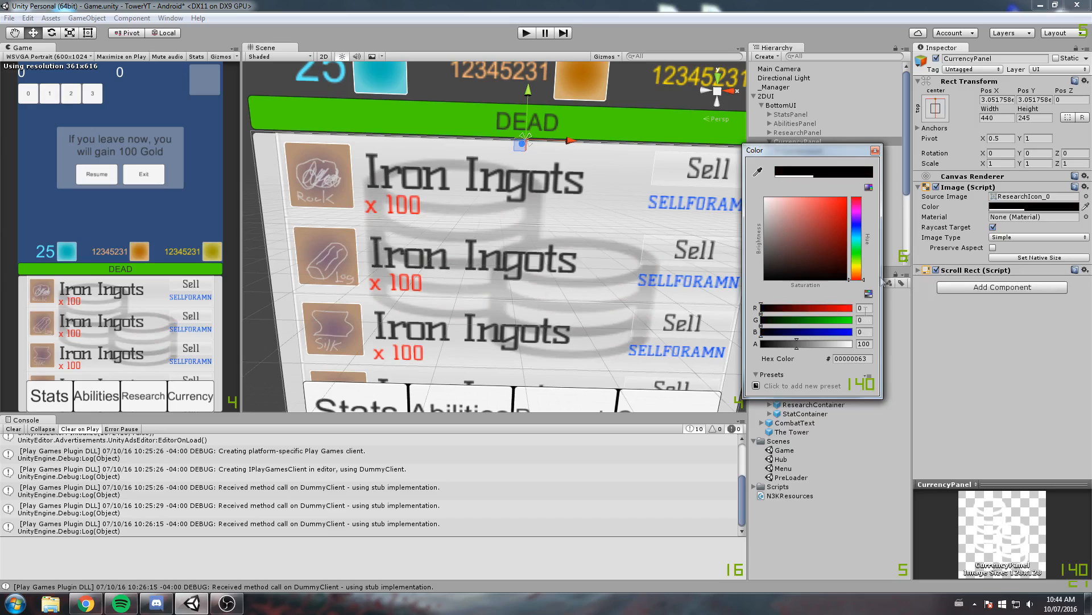
{"action": "left_click", "coordinate": [875, 150]}
{"action": "scroll", "coordinate": [600, 197], "scroll_direction": "down", "scroll_amount": 3}
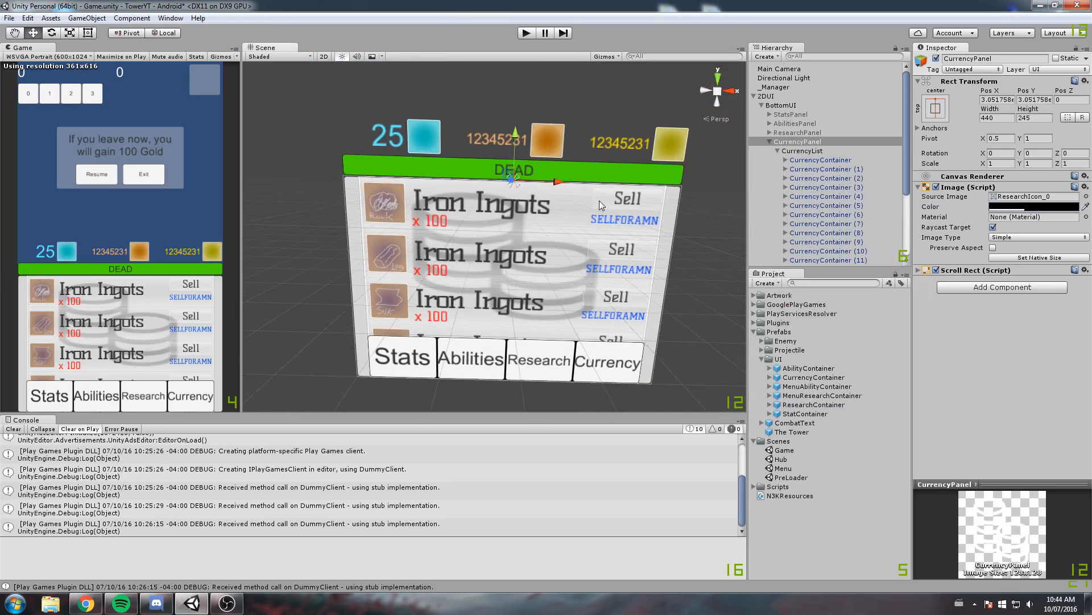
Collapse and deactivate the CurrencyPanel, and collapse its BottomUI parent
{"action": "left_click", "coordinate": [769, 143]}
{"action": "left_click", "coordinate": [936, 59]}
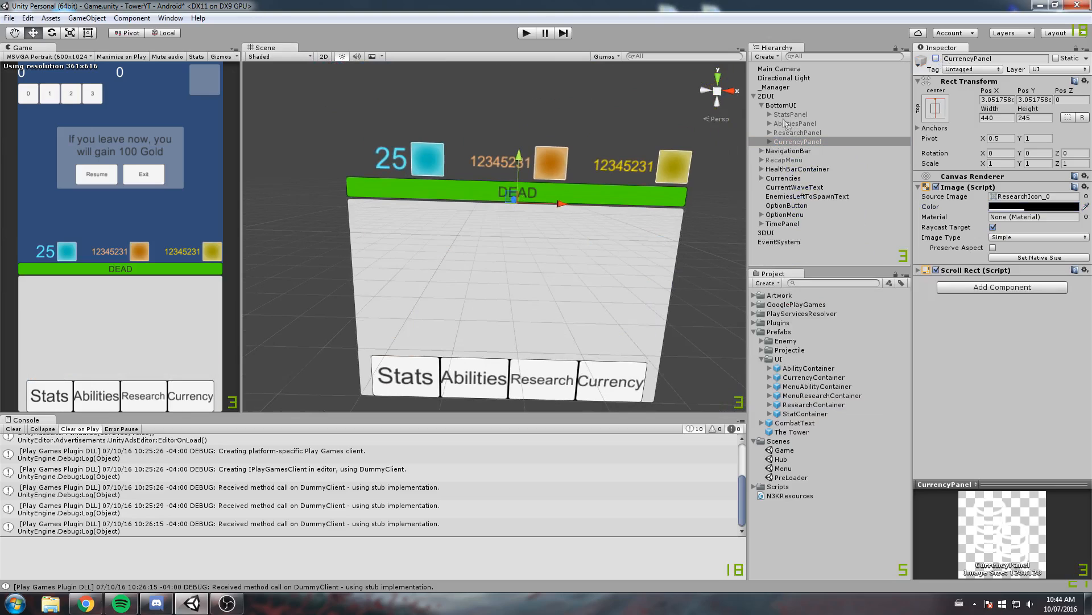
{"action": "left_click", "coordinate": [762, 105]}
Expand the NavigationBar's children and toggle the object off and on to check what it covers
{"action": "left_click", "coordinate": [787, 115]}
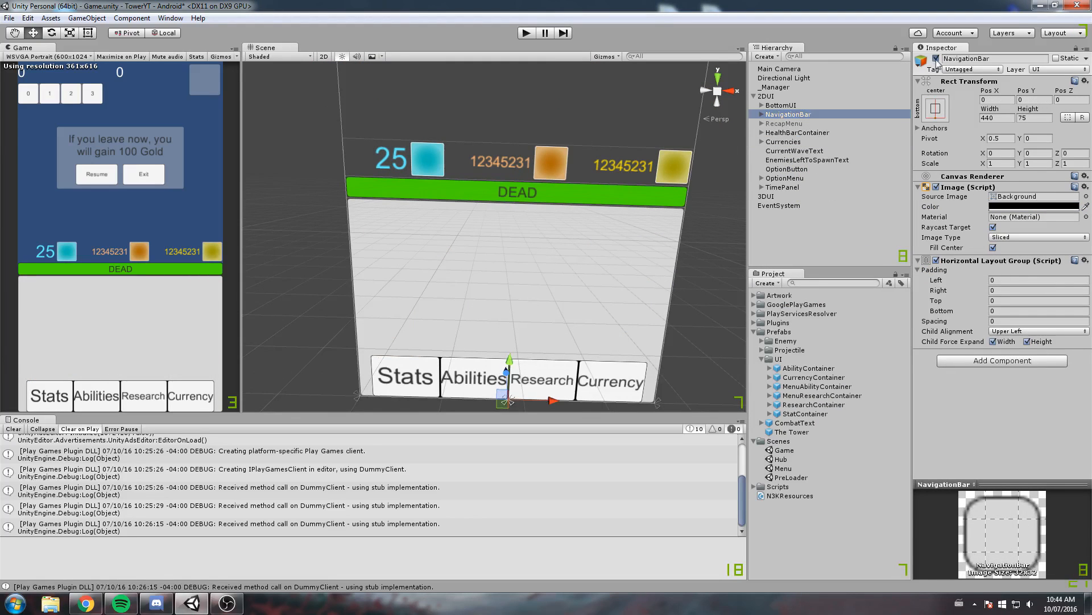
{"action": "left_click", "coordinate": [936, 58]}
{"action": "left_click", "coordinate": [762, 114]}
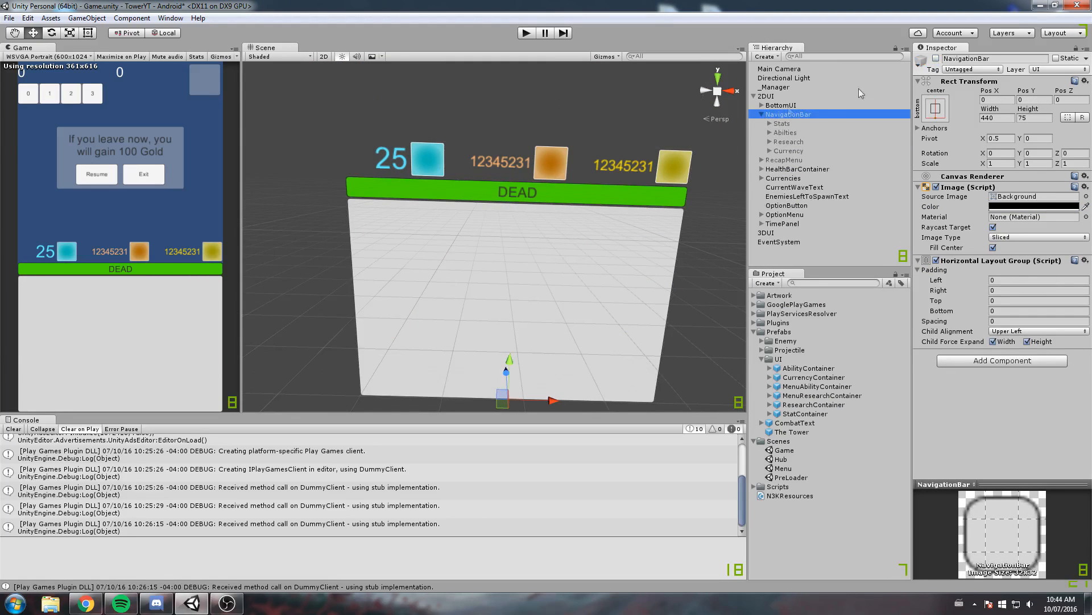
{"action": "left_click", "coordinate": [936, 59]}
{"action": "scroll", "coordinate": [532, 264], "scroll_direction": "down", "scroll_amount": 3}
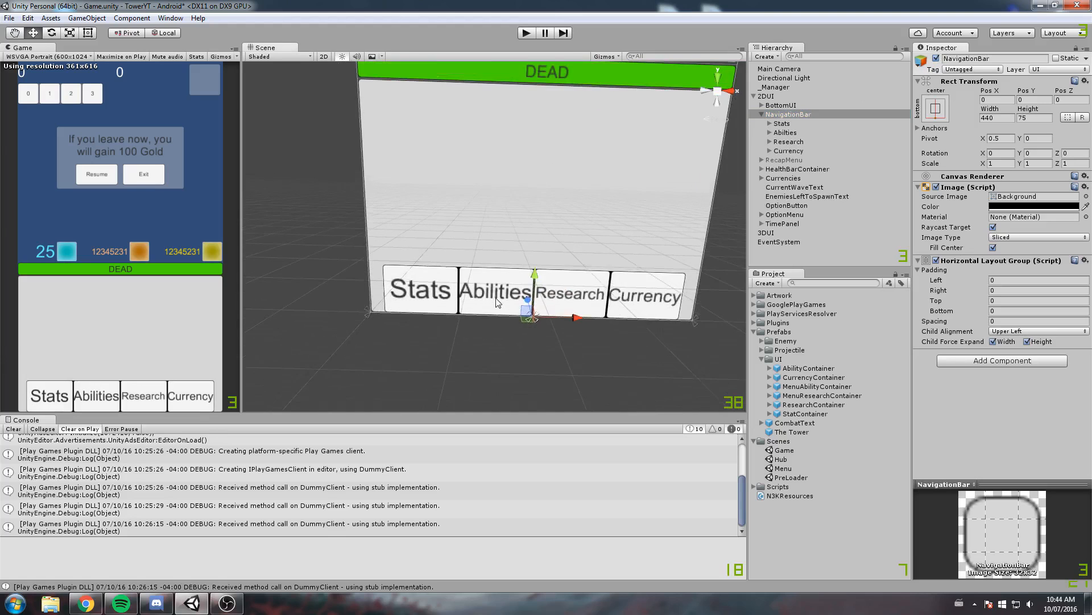
Examine the NavigationBar's Stats button and its child up close, and reselect the NavigationBar
{"action": "middle_click_drag", "start_coordinate": [493, 319], "coordinate": [492, 227]}
{"action": "scroll", "coordinate": [492, 227], "scroll_direction": "up", "scroll_amount": 5}
{"action": "middle_click_drag", "start_coordinate": [563, 170], "coordinate": [537, 228]}
{"action": "scroll", "coordinate": [523, 250], "scroll_direction": "up", "scroll_amount": 5}
{"action": "left_click", "coordinate": [782, 124]}
{"action": "left_click", "coordinate": [770, 124]}
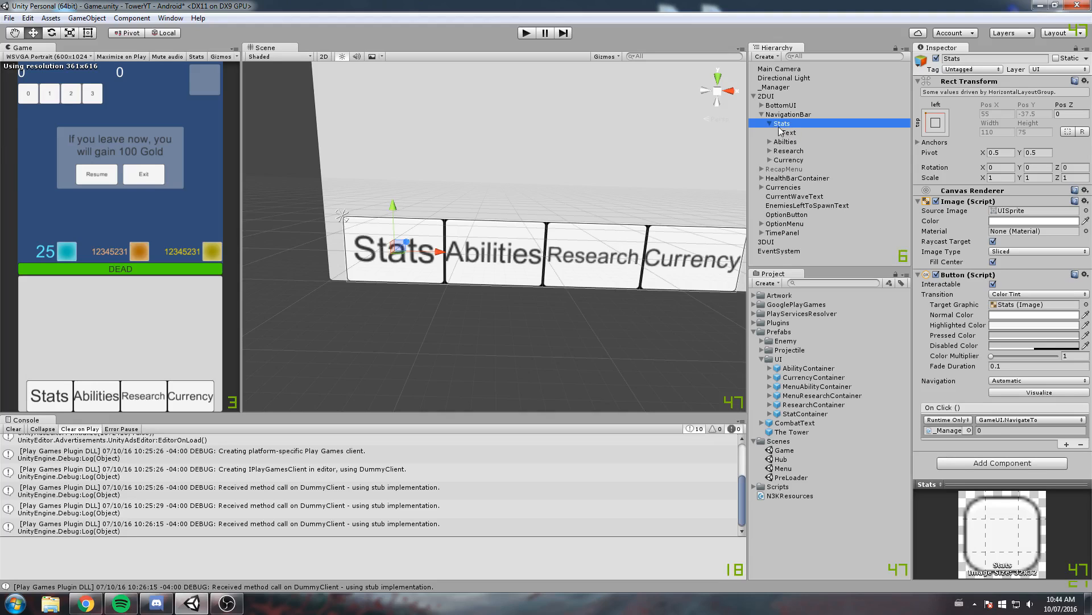
{"action": "left_click", "coordinate": [943, 59]}
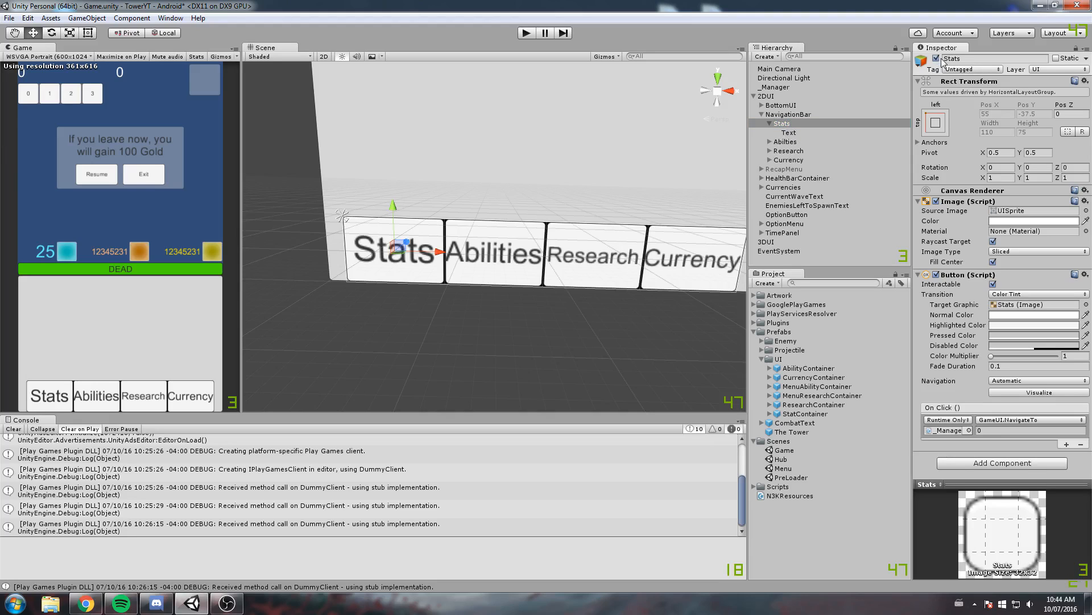
{"action": "left_click", "coordinate": [770, 123]}
{"action": "left_click", "coordinate": [787, 115]}
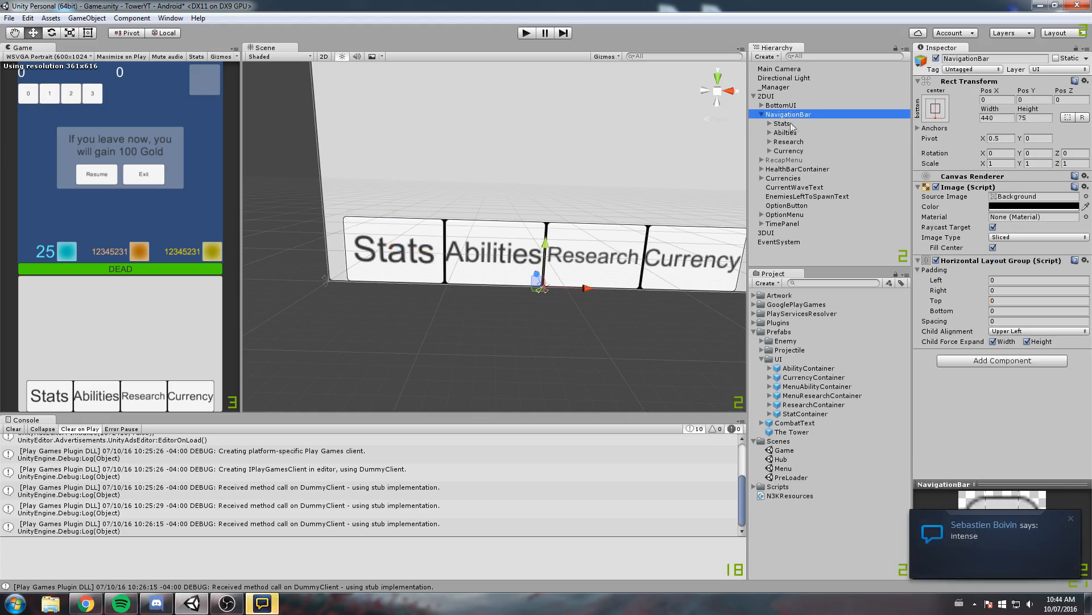
Disable the NavigationBar's Image component to hide the black background behind its buttons
{"action": "middle_click_drag", "start_coordinate": [604, 207], "coordinate": [571, 186]}
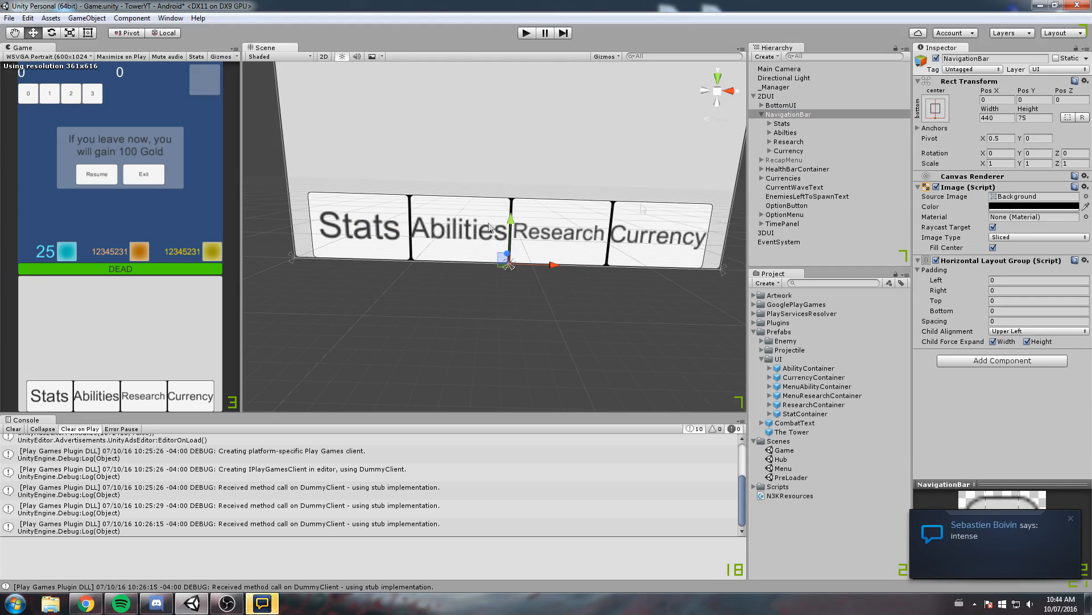
{"action": "scroll", "coordinate": [571, 185], "scroll_direction": "up", "scroll_amount": 1}
{"action": "scroll", "coordinate": [571, 186], "scroll_direction": "up", "scroll_amount": 4}
{"action": "left_click", "coordinate": [936, 186]}
{"action": "left_click", "coordinate": [936, 187]}
{"action": "left_click", "coordinate": [936, 187]}
{"action": "right_click", "coordinate": [964, 190]}
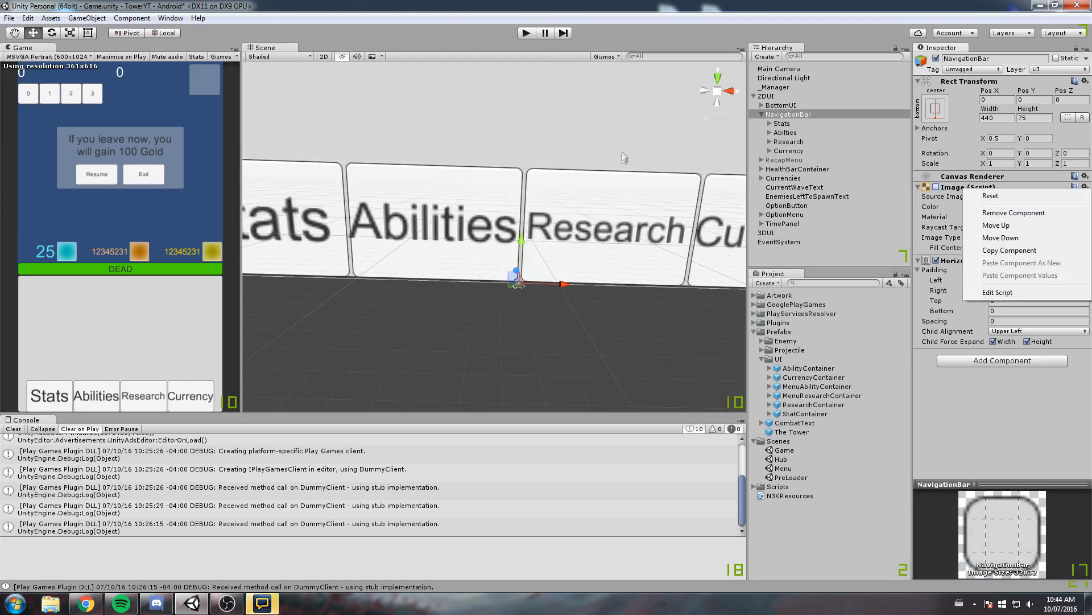
{"action": "left_click", "coordinate": [794, 123]}
{"action": "double_click", "coordinate": [794, 123]}
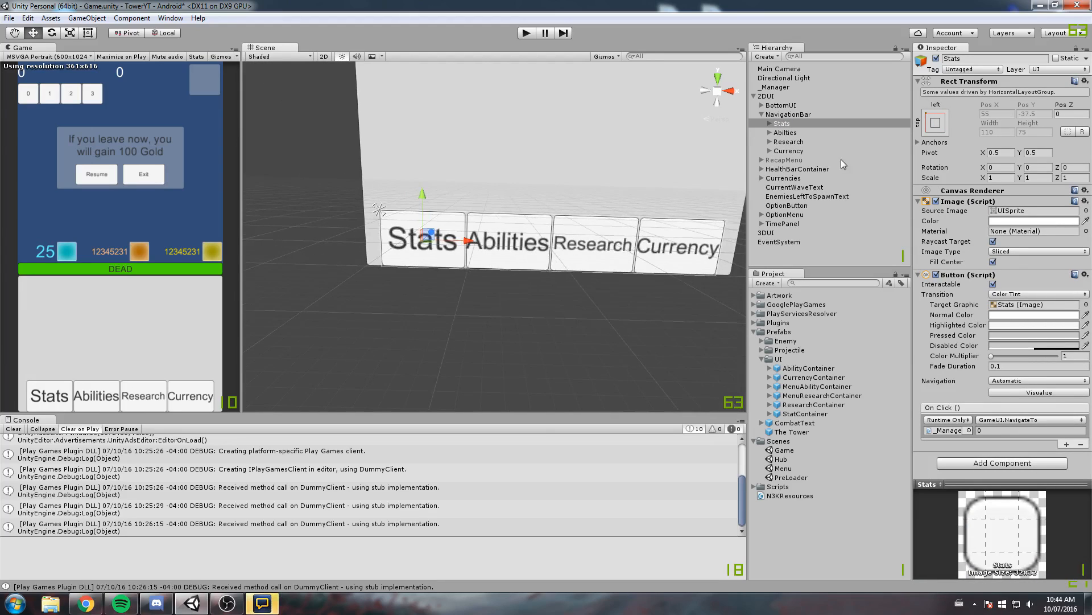
Anchor the NavigationBar with the top-stretch preset and set its Left, Pos Y and Right values to 0
{"action": "left_click", "coordinate": [802, 115]}
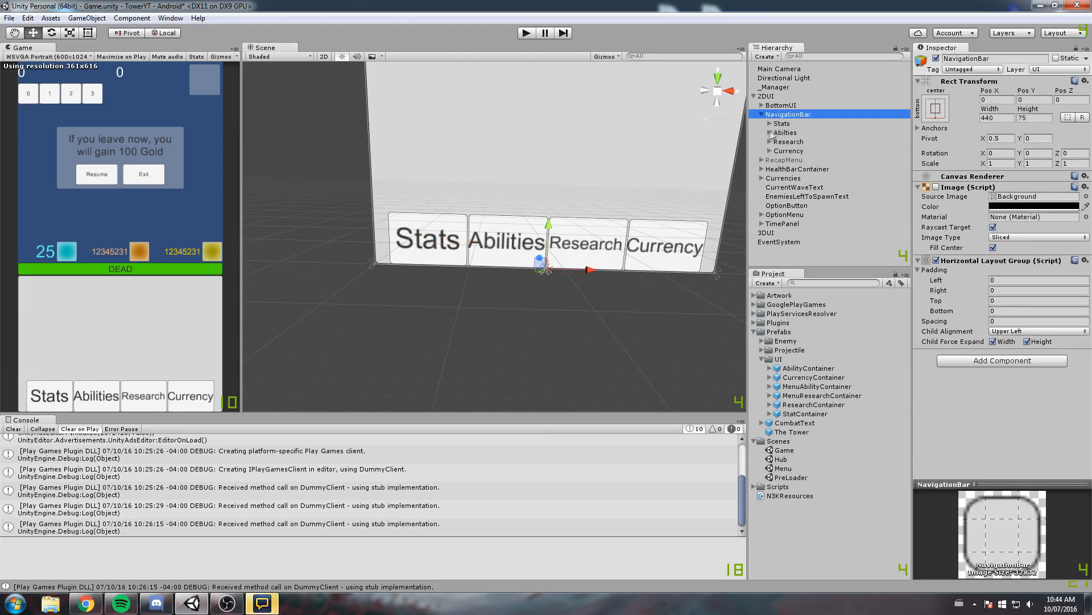
{"action": "left_click", "coordinate": [936, 112]}
{"action": "left_click", "coordinate": [1057, 197]}
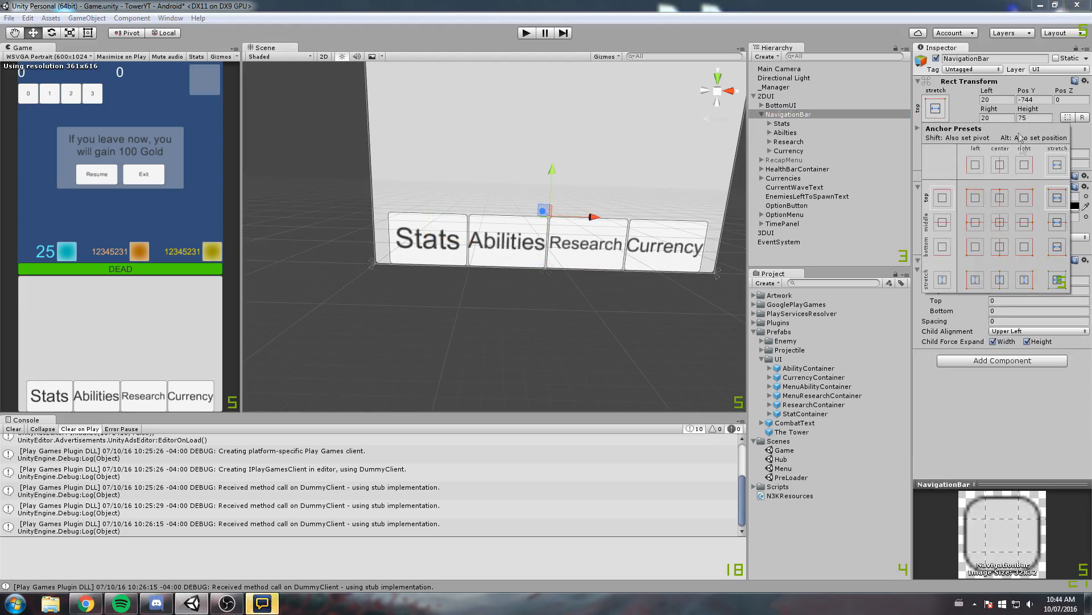
{"action": "left_click", "coordinate": [965, 111]}
{"action": "type", "text": "0"}
{"action": "key", "text": "Tab"}
{"action": "type", "text": "0"}
{"action": "key", "text": "Tab"}
{"action": "key", "text": "Tab"}
{"action": "type", "text": "0"}
Change the NavigationBar's anchor preset to bottom-stretch and set its Pos Y to 0
{"action": "left_click", "coordinate": [924, 115]}
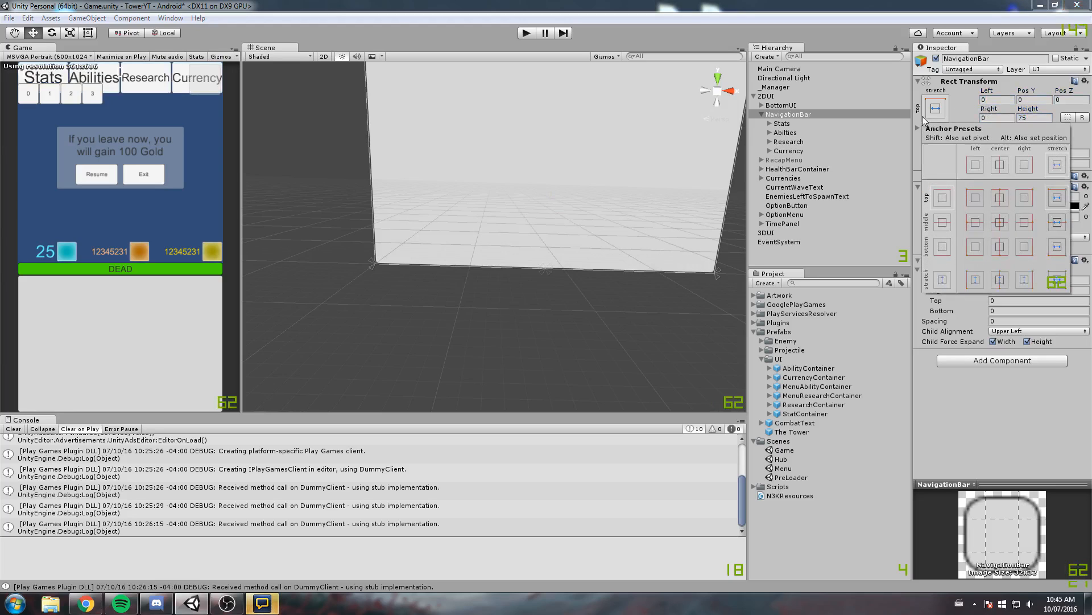
{"action": "left_click", "coordinate": [1056, 246]}
{"action": "left_click", "coordinate": [1033, 100]}
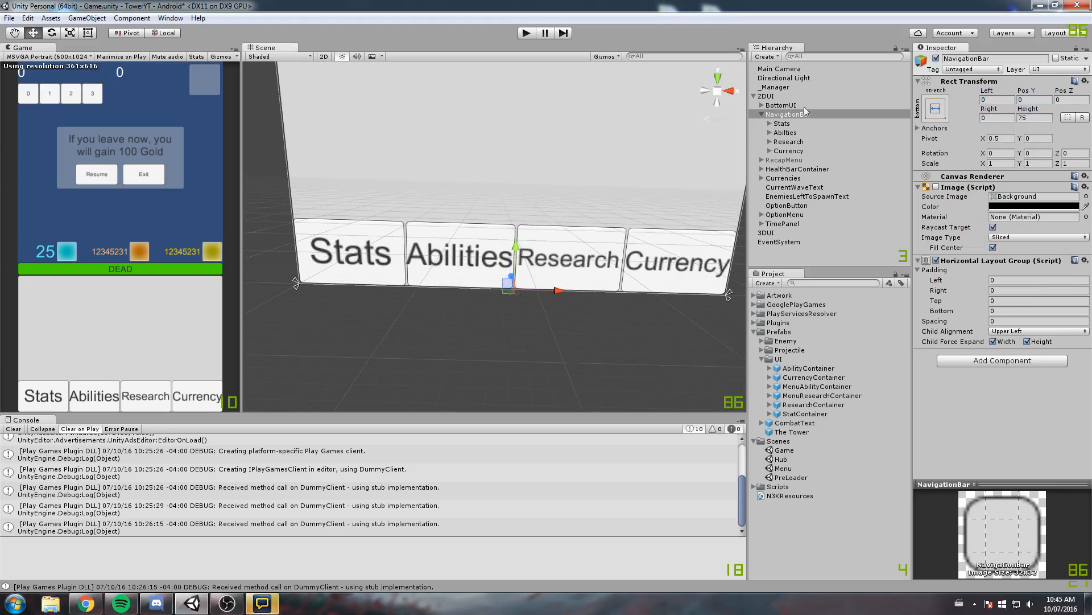
Try to set the source image of the Stats button alone to the UIAtlas_1 sprite
{"action": "left_click", "coordinate": [788, 123]}
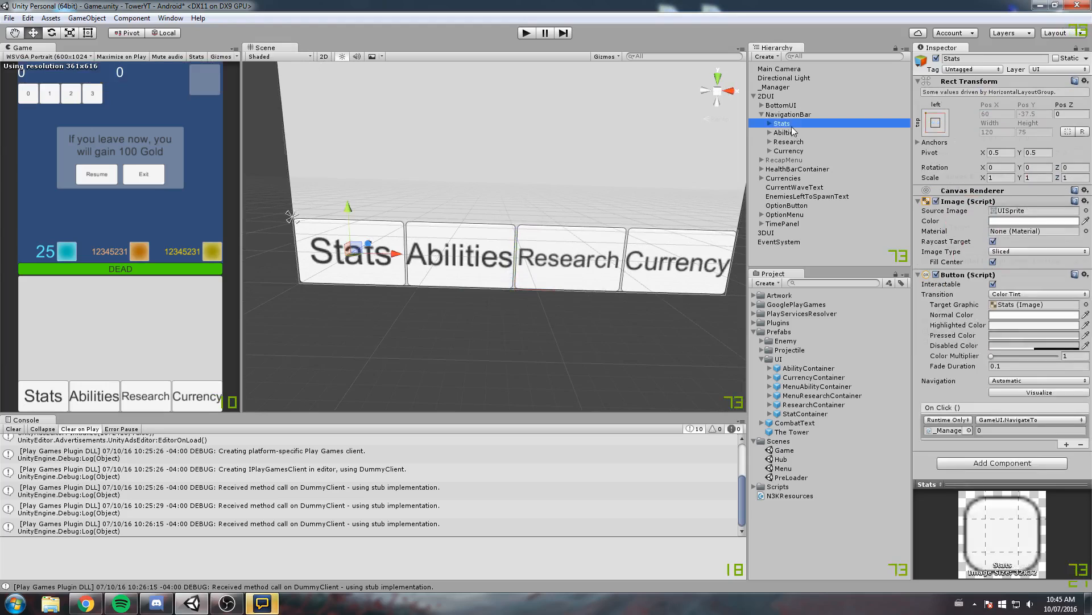
{"action": "left_click", "coordinate": [1086, 211]}
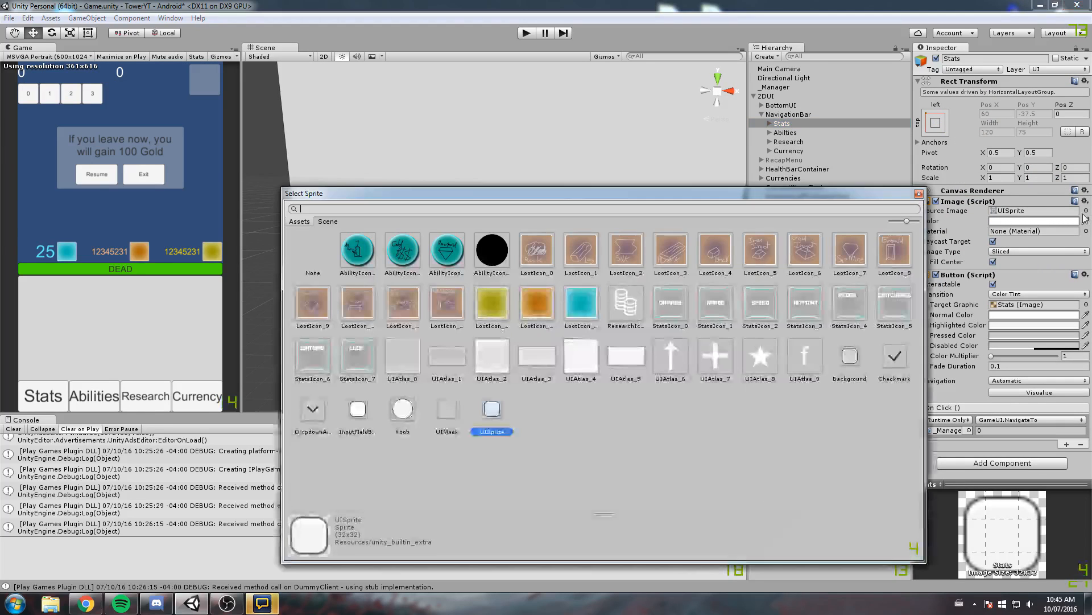
{"action": "left_click", "coordinate": [439, 373]}
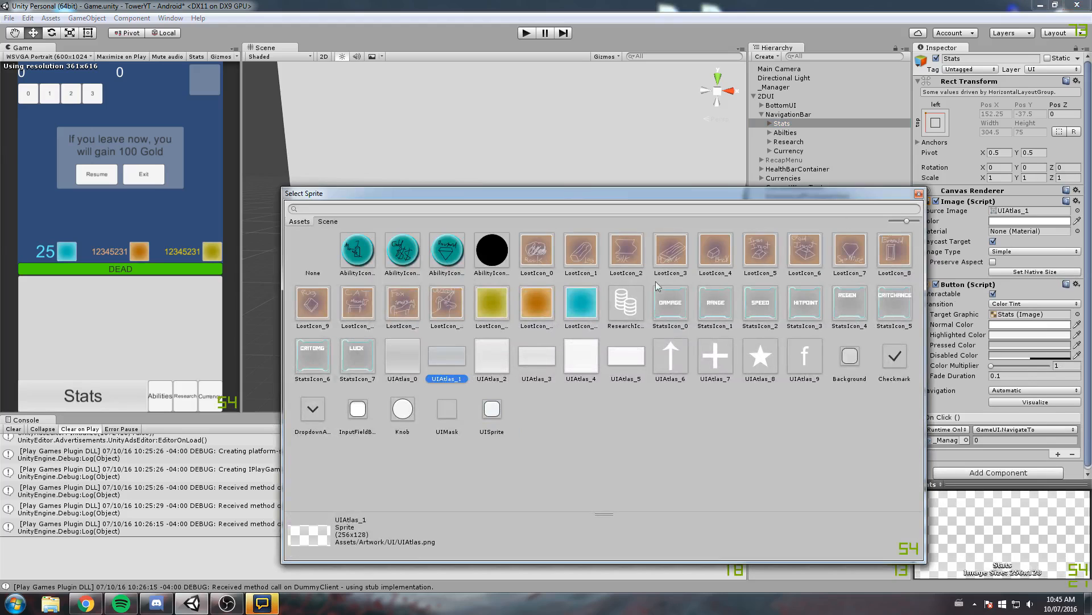
{"action": "left_click", "coordinate": [919, 193]}
Set the source image of all four NavigationBar buttons, Stats through Currency, to the UIAtlas_1 sprite
{"action": "left_click", "coordinate": [807, 152], "text": "shift"}
{"action": "left_click", "coordinate": [1086, 210]}
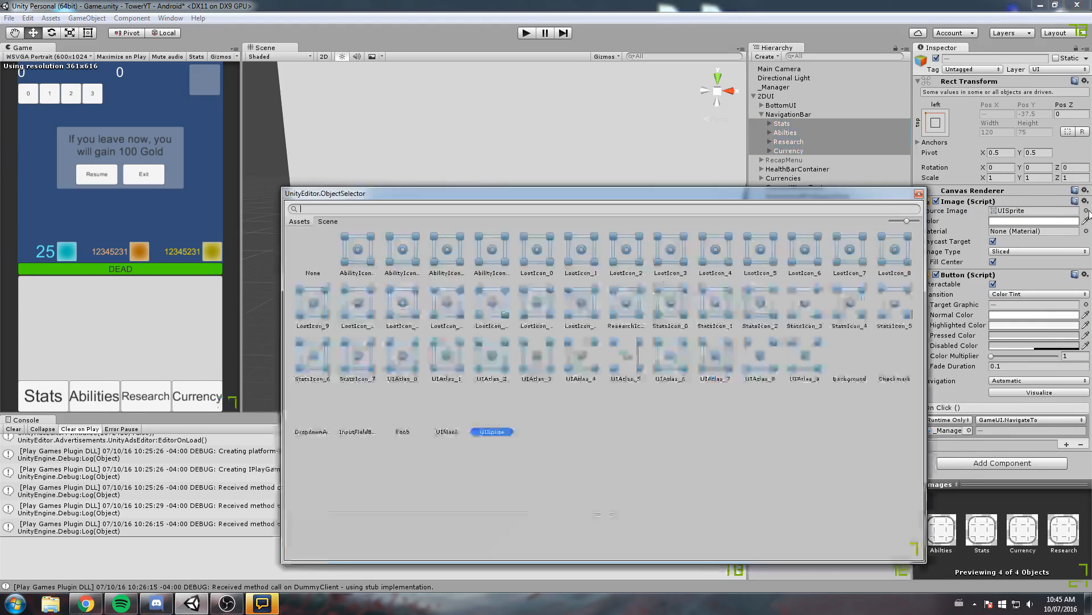
{"action": "left_click", "coordinate": [450, 360]}
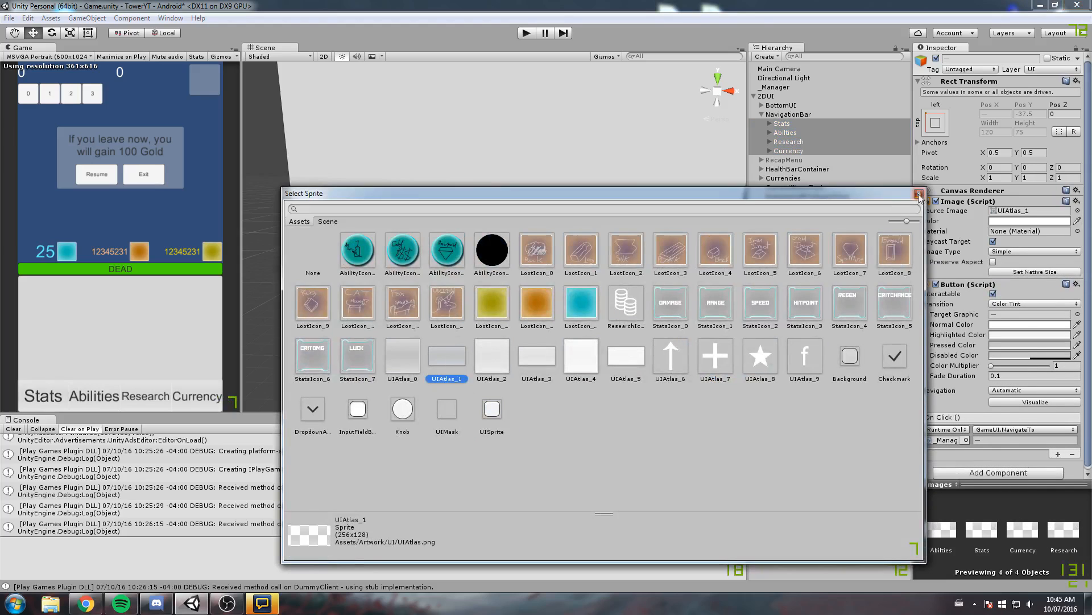
{"action": "left_click", "coordinate": [776, 241]}
Set the four navigation buttons' transition to Sprite Swap and their highlighted sprite to UIAtlas_3
{"action": "left_click", "coordinate": [1015, 304]}
{"action": "left_click", "coordinate": [1029, 342]}
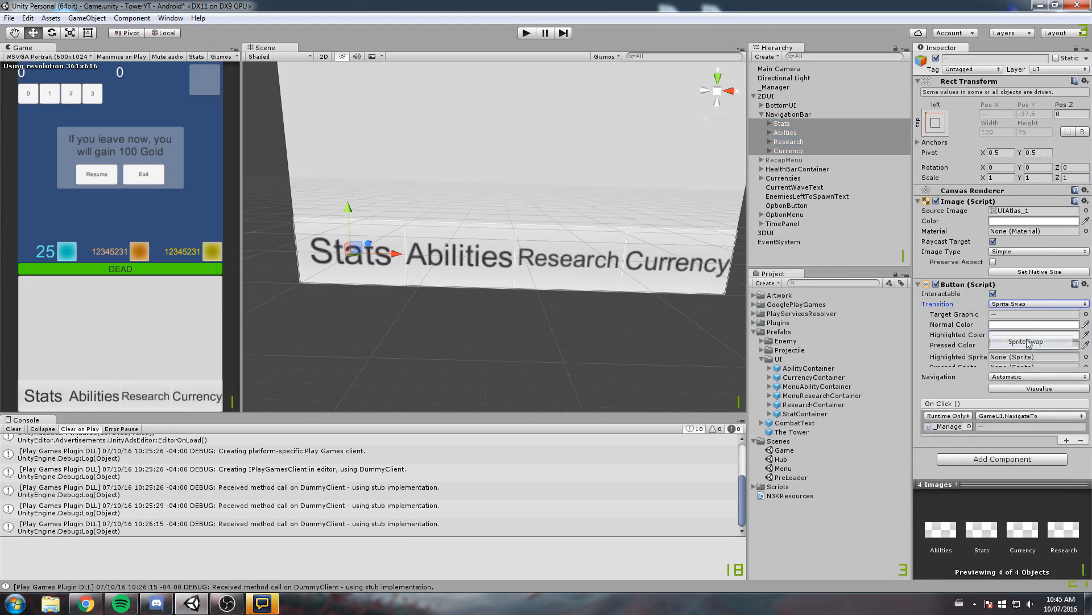
{"action": "left_click", "coordinate": [1086, 324]}
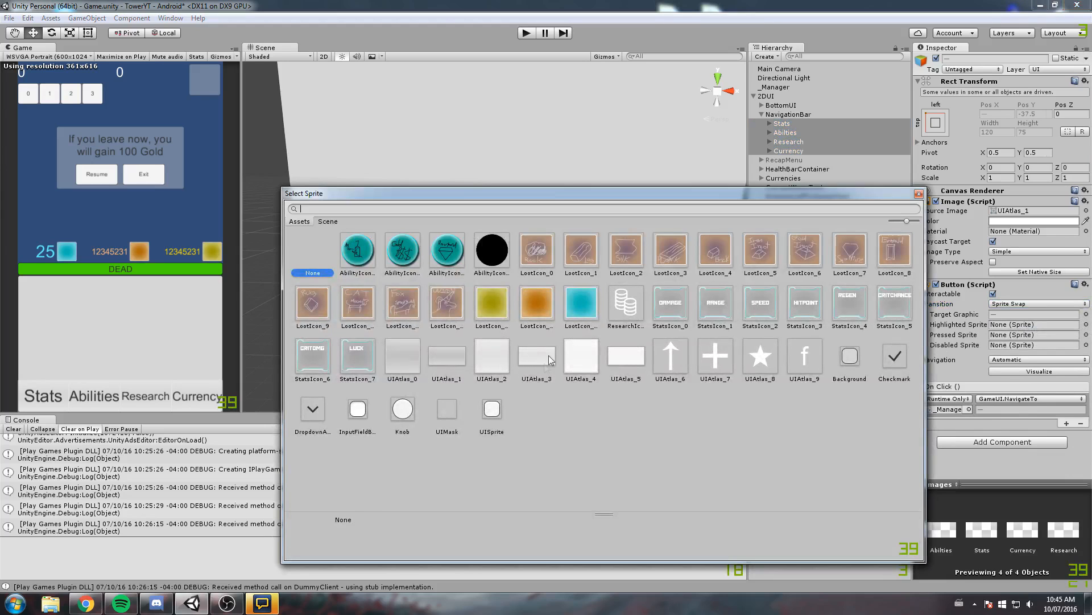
{"action": "left_click", "coordinate": [550, 359]}
{"action": "left_click", "coordinate": [918, 193]}
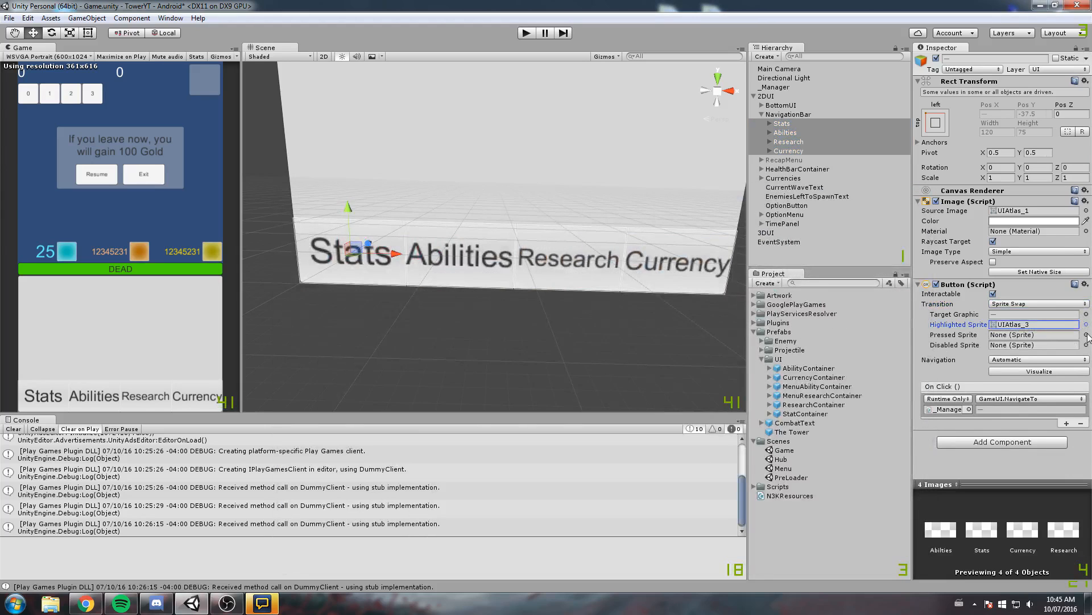
Set the four navigation buttons' pressed sprite to UIAtlas_3 and save the scene
{"action": "left_click", "coordinate": [1087, 334]}
{"action": "left_click", "coordinate": [549, 358]}
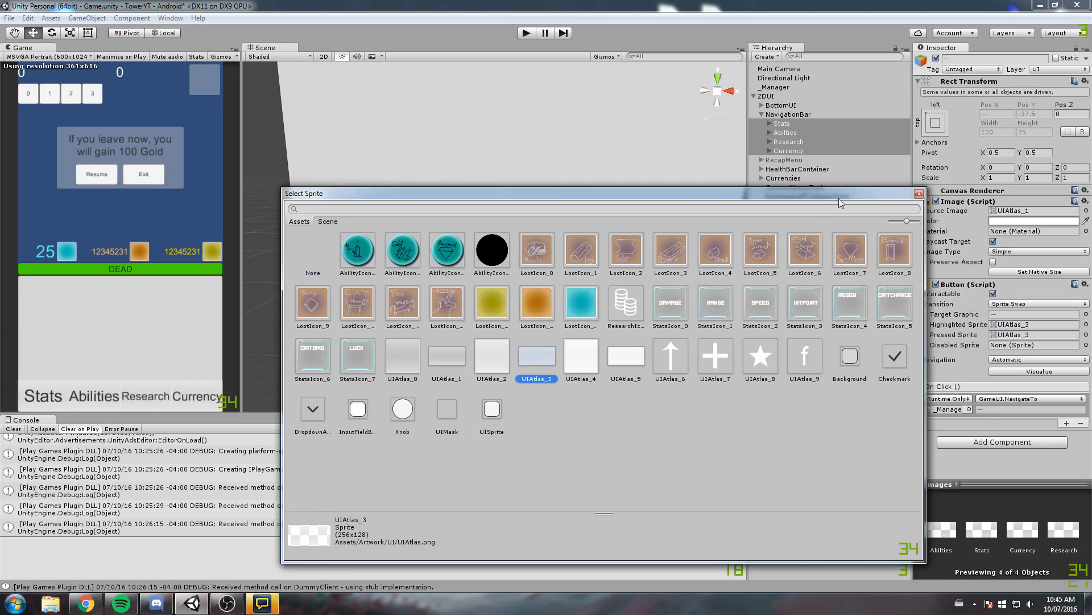
{"action": "left_click", "coordinate": [917, 195]}
{"action": "middle_click_drag", "start_coordinate": [621, 164], "coordinate": [618, 185]}
{"action": "key", "text": "ctrl+s"}
{"action": "middle_click_drag", "start_coordinate": [535, 225], "coordinate": [589, 176]}
{"action": "scroll", "coordinate": [589, 176], "scroll_direction": "up", "scroll_amount": 3}
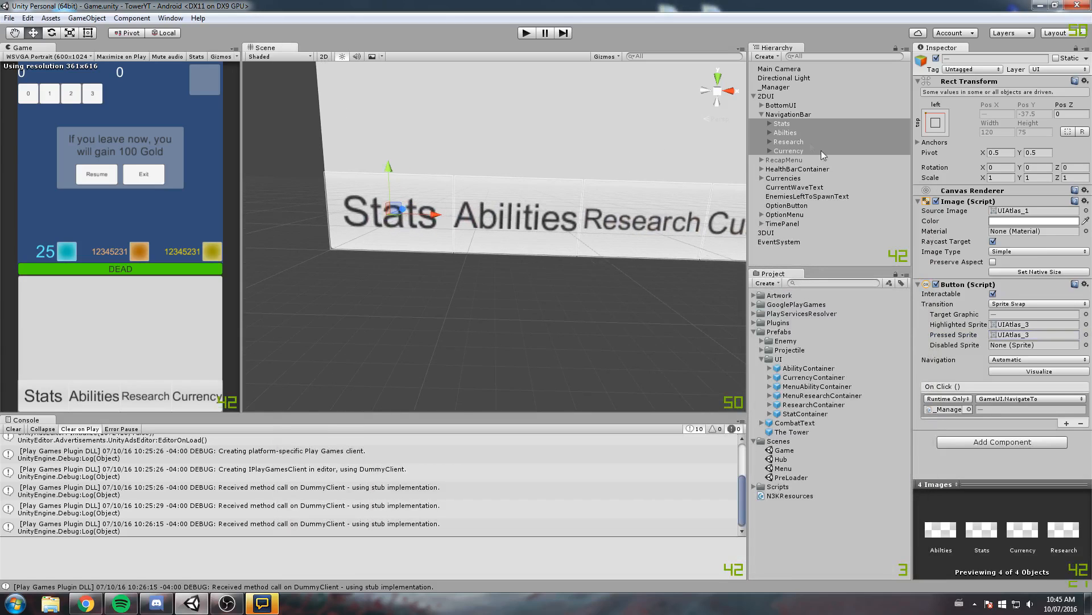
Set the font of the Text children of Stats, Abilties, Research and Currency to KellySlab-Regular
{"action": "left_click", "coordinate": [770, 124]}
{"action": "left_click", "coordinate": [770, 142]}
{"action": "left_click", "coordinate": [770, 160]}
{"action": "left_click", "coordinate": [770, 178]}
{"action": "left_click", "coordinate": [796, 132]}
{"action": "left_click", "coordinate": [799, 151], "text": "ctrl"}
{"action": "left_click", "coordinate": [797, 169], "text": "ctrl"}
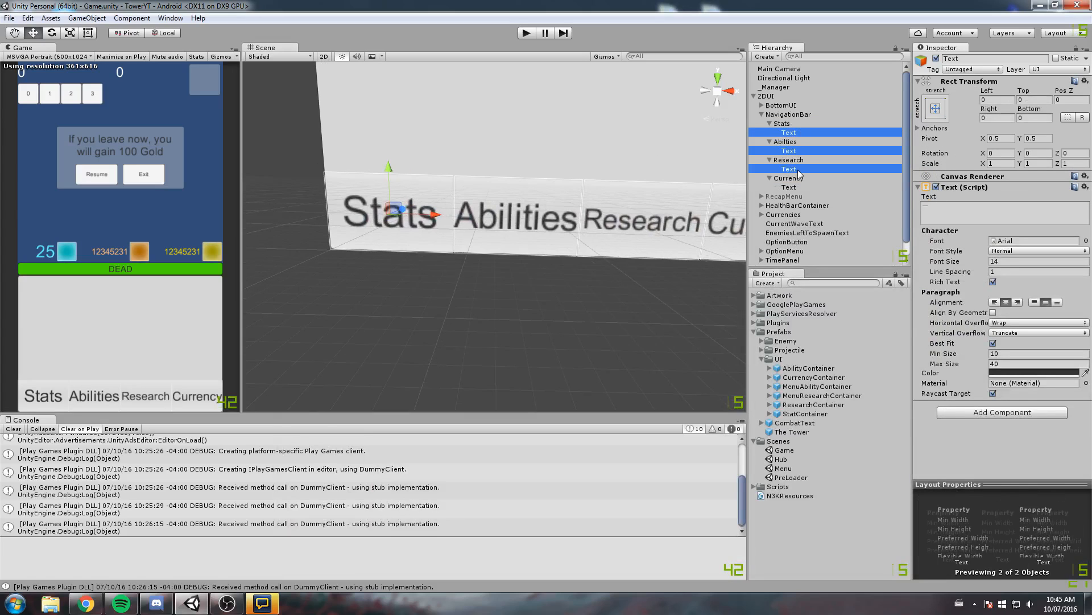
{"action": "left_click", "coordinate": [796, 187], "text": "ctrl"}
{"action": "left_click", "coordinate": [1086, 241]}
{"action": "left_click", "coordinate": [355, 259]}
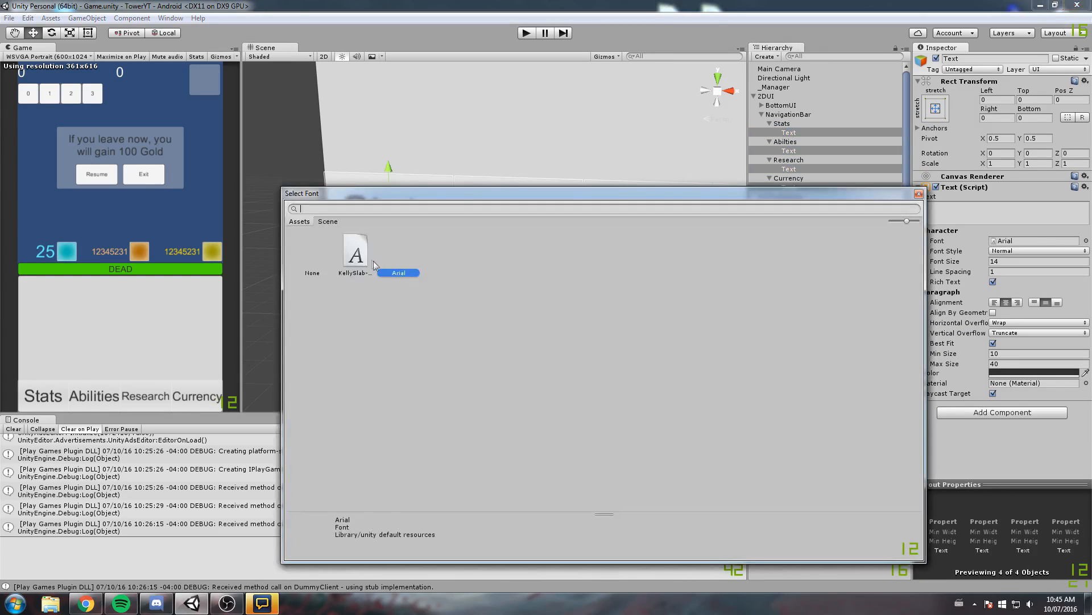
{"action": "left_click", "coordinate": [918, 194]}
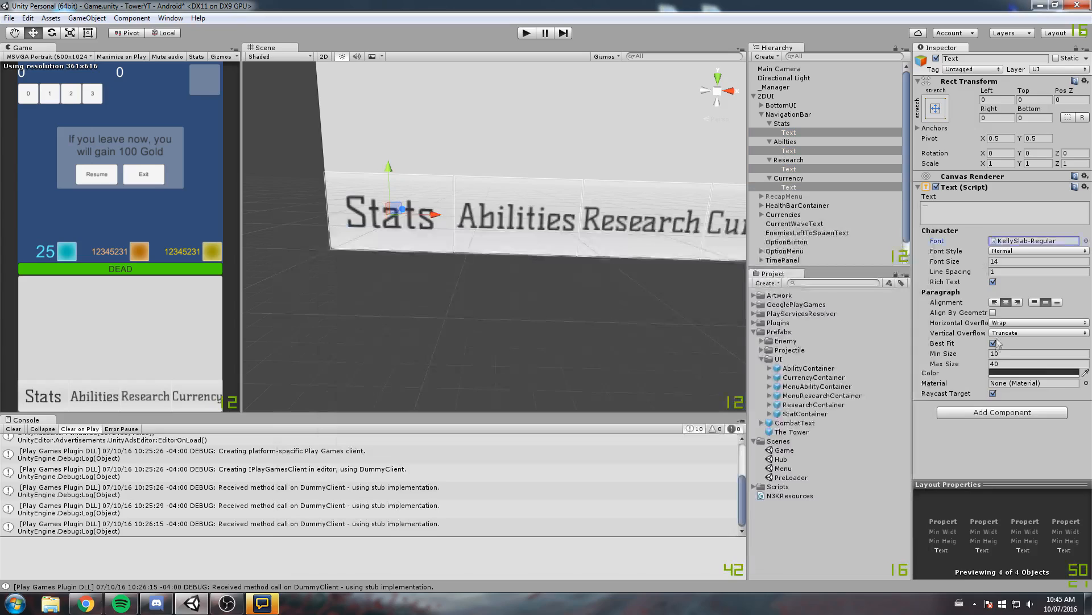
Turn off Best Fit on the four button texts, set their font size to 25 and save the scene
{"action": "left_click", "coordinate": [993, 343]}
{"action": "left_click", "coordinate": [1011, 261]}
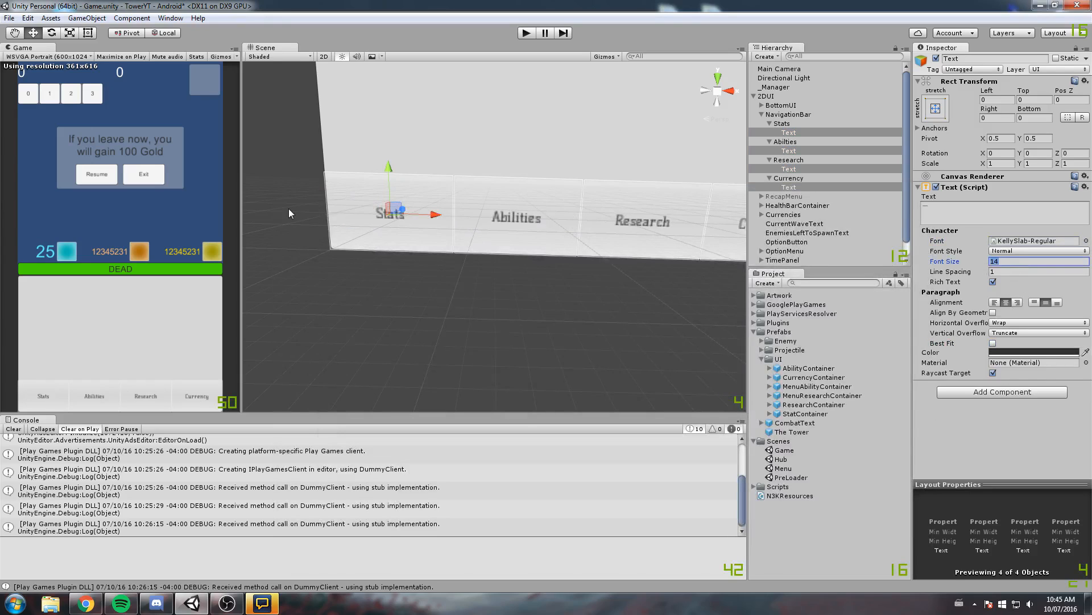
{"action": "type", "text": "20"}
{"action": "key", "text": "BackSpace"}
{"action": "type", "text": "5"}
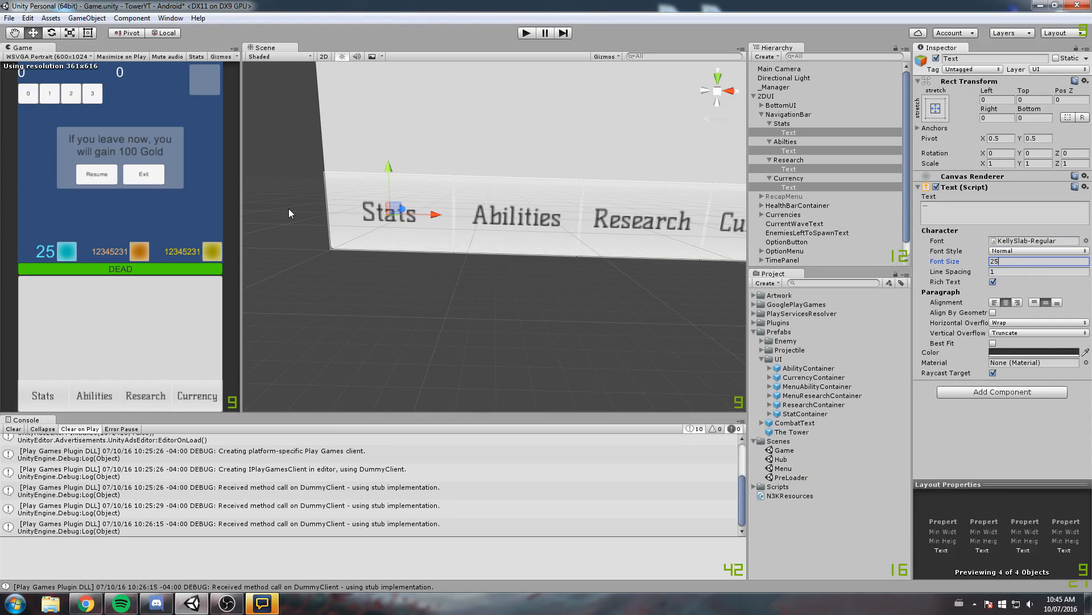
{"action": "key", "text": "BackSpace"}
{"action": "type", "text": "8"}
{"action": "key", "text": "BackSpace"}
{"action": "type", "text": "5"}
{"action": "scroll", "coordinate": [352, 238], "scroll_direction": "down", "scroll_amount": 2}
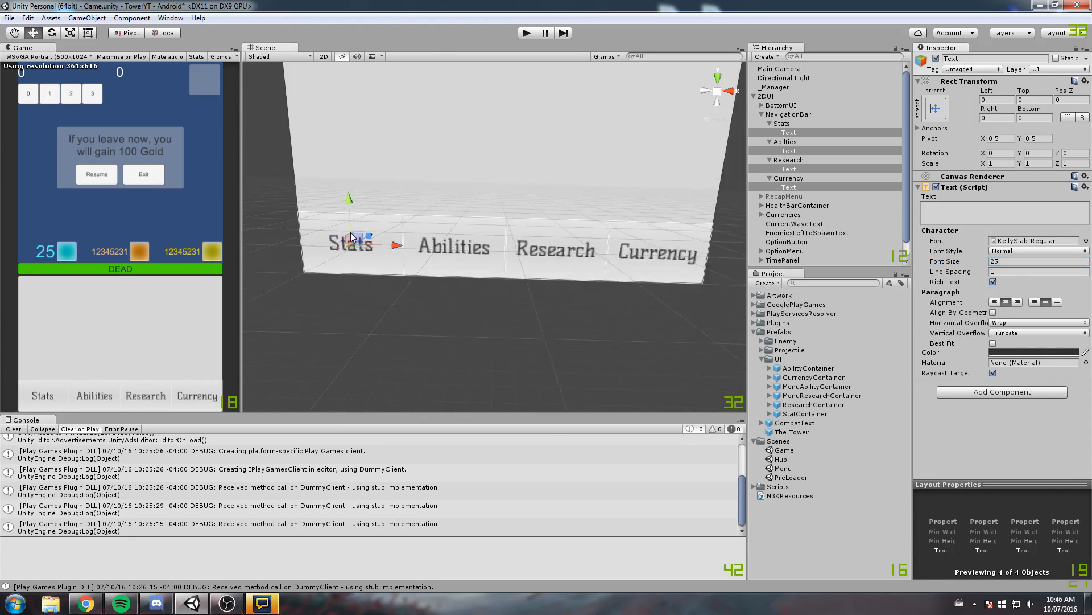
{"action": "scroll", "coordinate": [352, 238], "scroll_direction": "down", "scroll_amount": 2}
{"action": "key", "text": "ctrl+s"}
Collapse the four navigation buttons and their NavigationBar parent in the hierarchy
{"action": "left_click", "coordinate": [770, 123]}
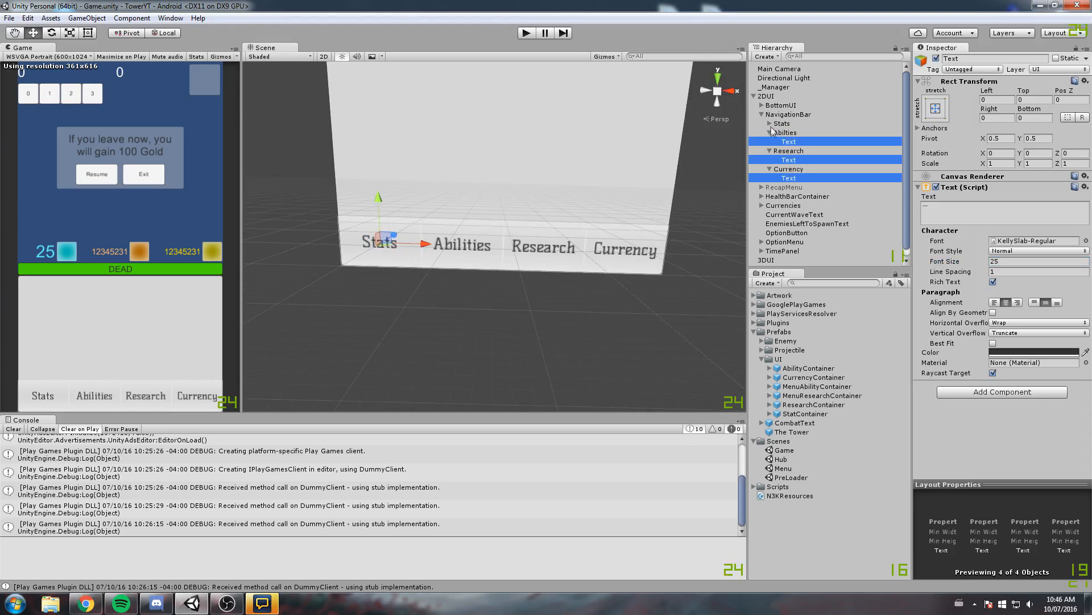
{"action": "left_click", "coordinate": [770, 133]}
{"action": "left_click", "coordinate": [770, 142]}
{"action": "left_click", "coordinate": [770, 151]}
{"action": "left_click", "coordinate": [791, 114]}
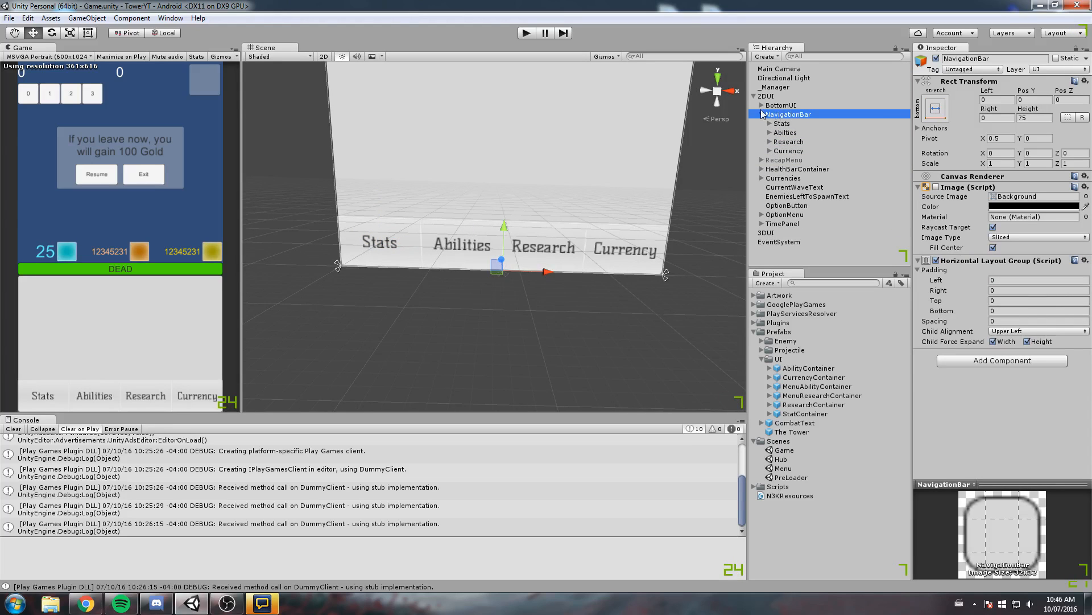
{"action": "left_click", "coordinate": [761, 114]}
{"action": "scroll", "coordinate": [548, 176], "scroll_direction": "down", "scroll_amount": 1}
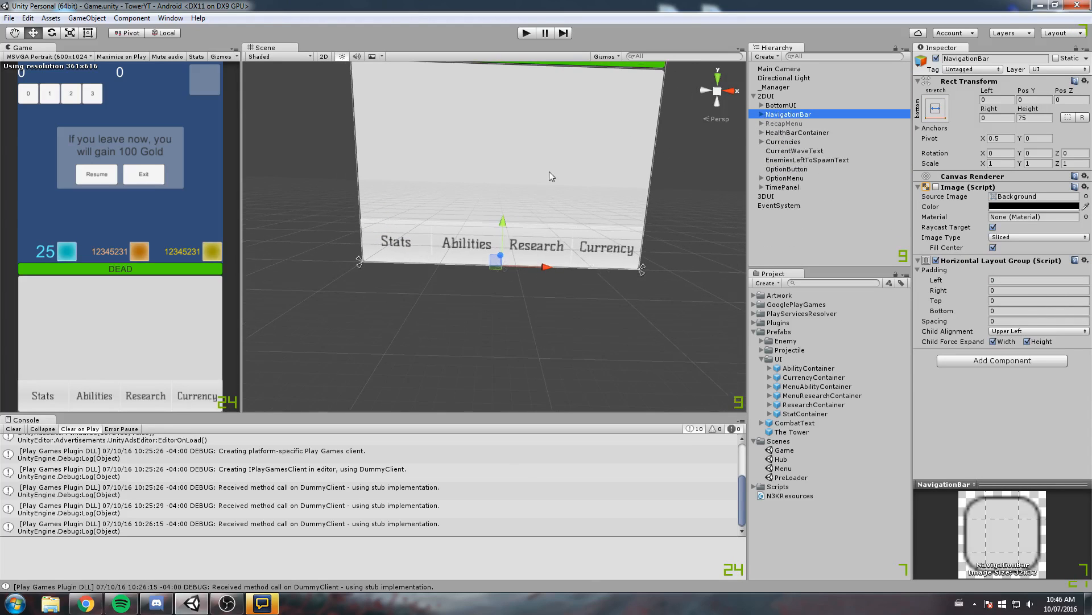
Toggle BottomUI's Image component off and on to compare the panel's appearance
{"action": "left_click", "coordinate": [790, 106]}
{"action": "left_click", "coordinate": [936, 187]}
{"action": "left_click", "coordinate": [936, 187]}
{"action": "left_click", "coordinate": [936, 187]}
{"action": "left_click", "coordinate": [936, 187]}
{"action": "left_click", "coordinate": [936, 187]}
{"action": "left_click", "coordinate": [936, 187]}
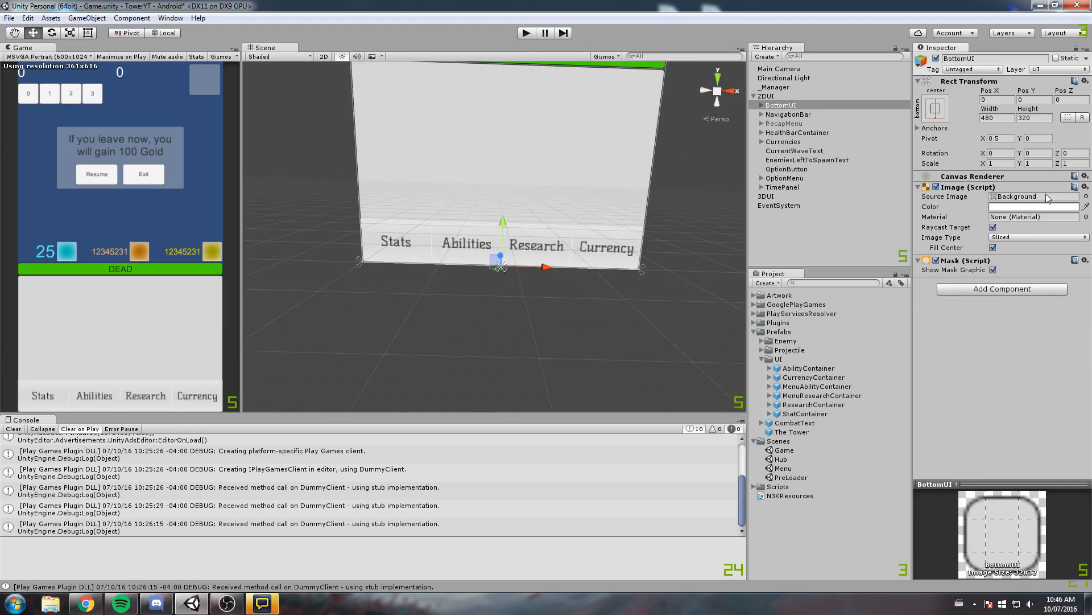
Try the UIAtlas_0, UIAtlas_2 and UIAtlas_4 sprites as BottomUI's source image
{"action": "left_click", "coordinate": [1086, 196]}
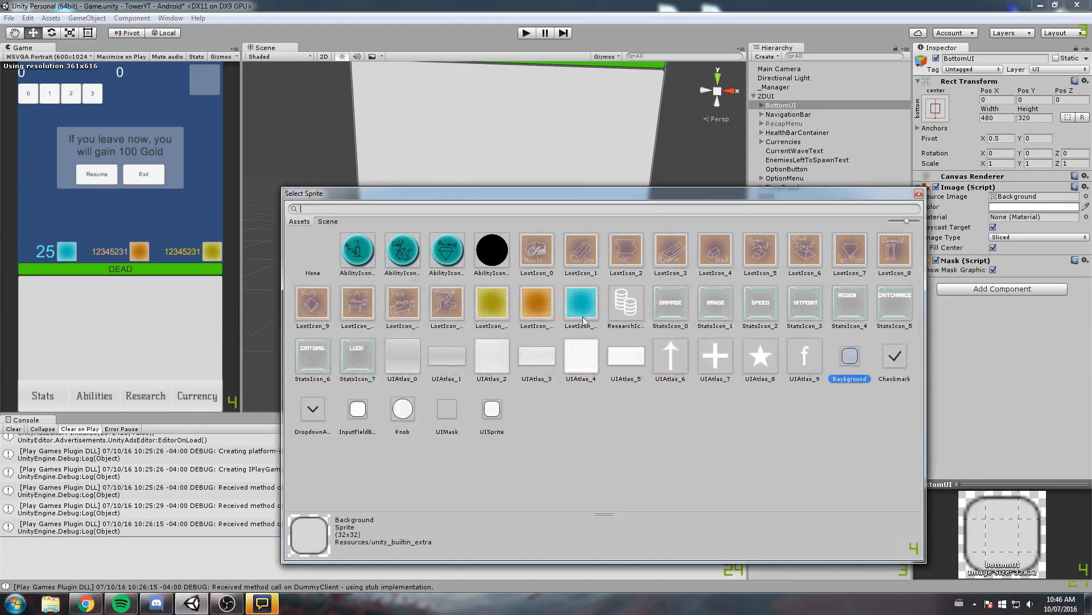
{"action": "left_click", "coordinate": [419, 363]}
{"action": "left_click", "coordinate": [503, 363]}
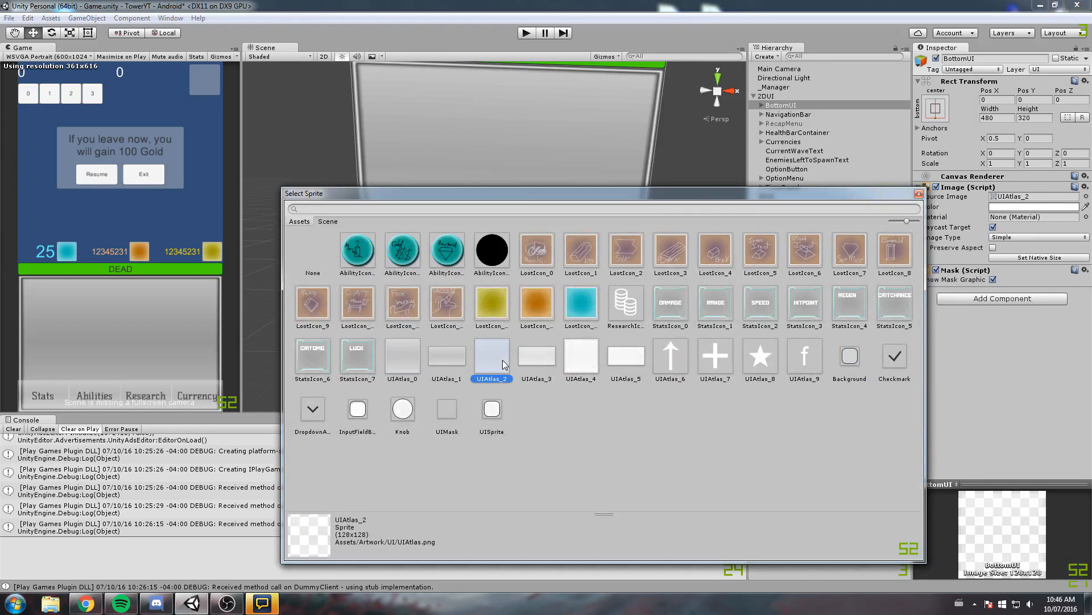
{"action": "left_click", "coordinate": [592, 360]}
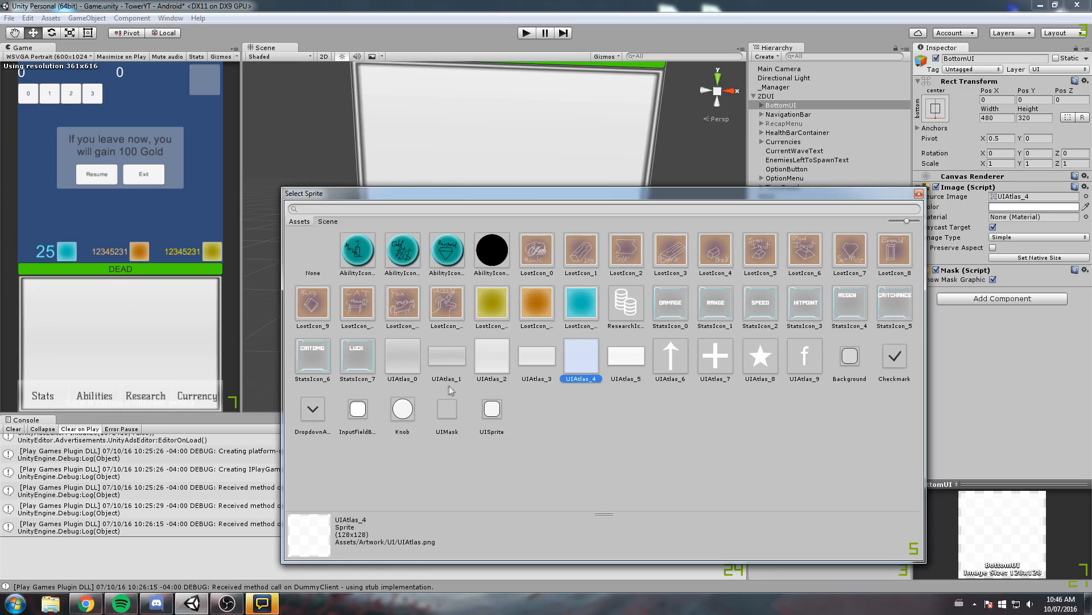
{"action": "left_click", "coordinate": [405, 367]}
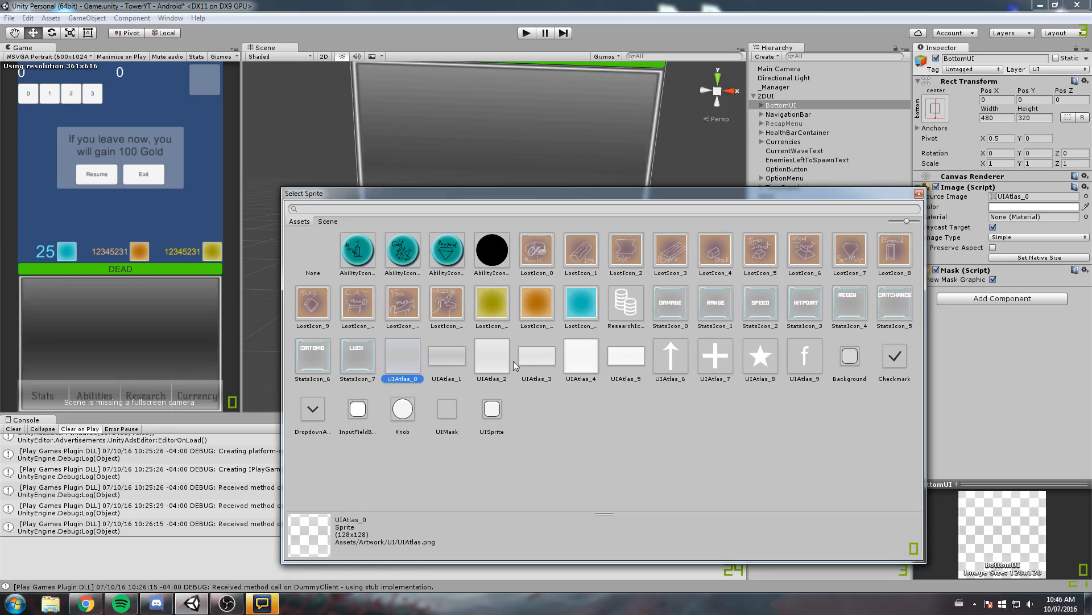
Try several LootIcon sprites, StatsIcon_7, StatsIcon_6 and the input field background as BottomUI's source image
{"action": "left_click", "coordinate": [537, 317]}
{"action": "left_click", "coordinate": [491, 310]}
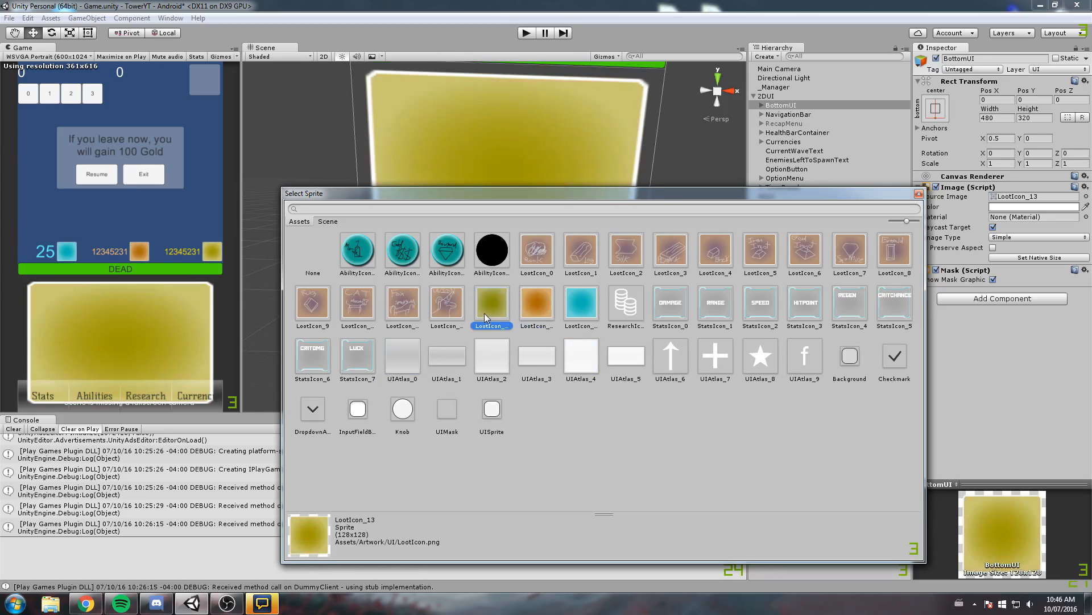
{"action": "left_click", "coordinate": [414, 314]}
{"action": "left_click", "coordinate": [364, 362]}
{"action": "left_click", "coordinate": [321, 361]}
{"action": "left_click", "coordinate": [357, 409]}
Compare UIAtlas_4, UIAtlas_0, UIAtlas_2 and no sprite as BottomUI's source image
{"action": "left_click", "coordinate": [581, 356]}
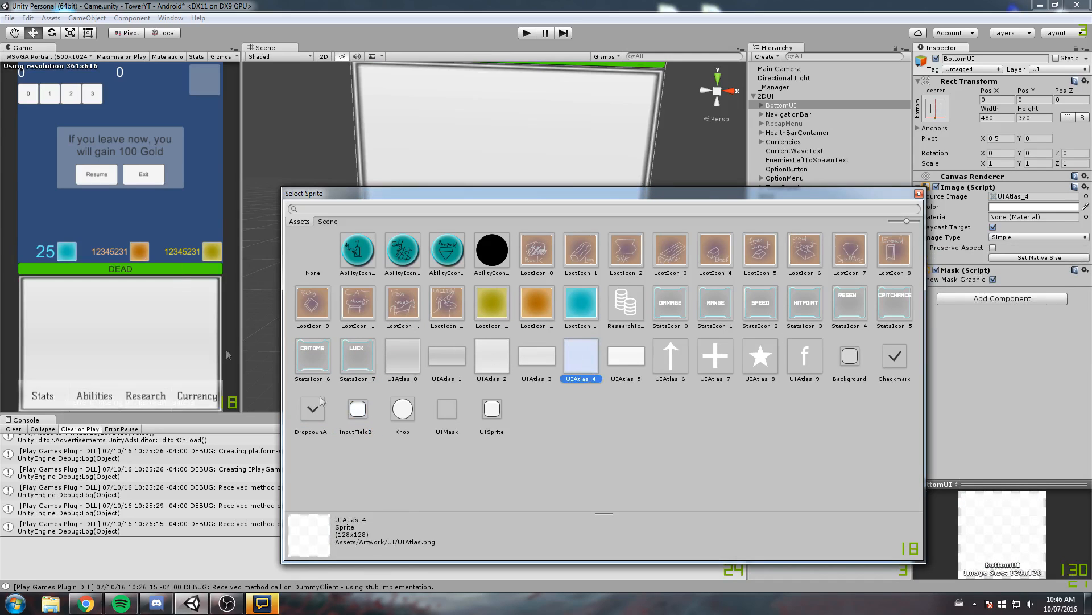
{"action": "left_click", "coordinate": [411, 359]}
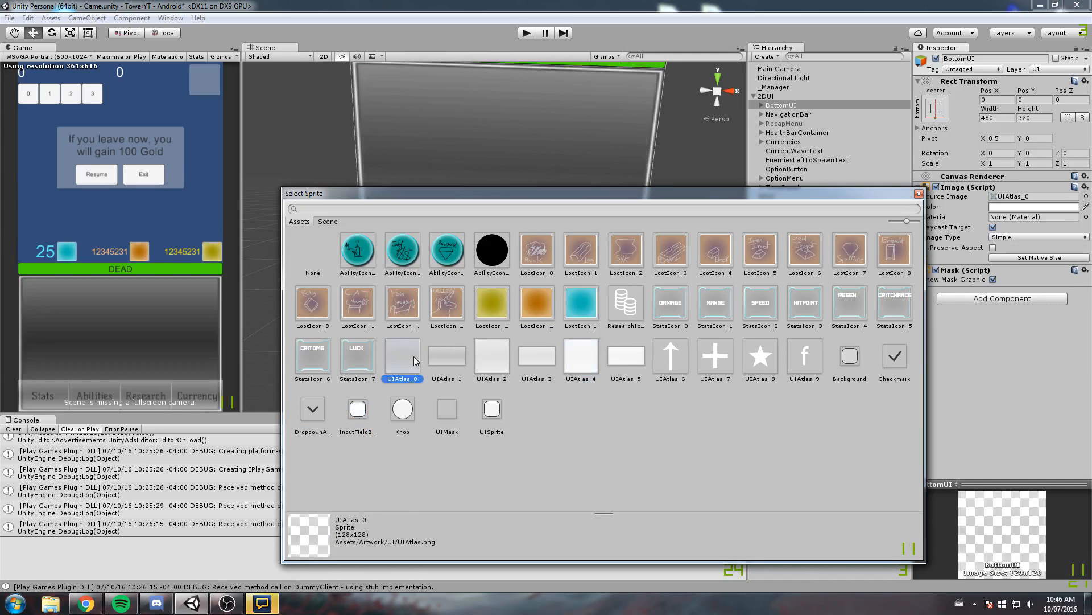
{"action": "left_click", "coordinate": [481, 358]}
{"action": "left_click", "coordinate": [309, 261]}
{"action": "left_click", "coordinate": [485, 356]}
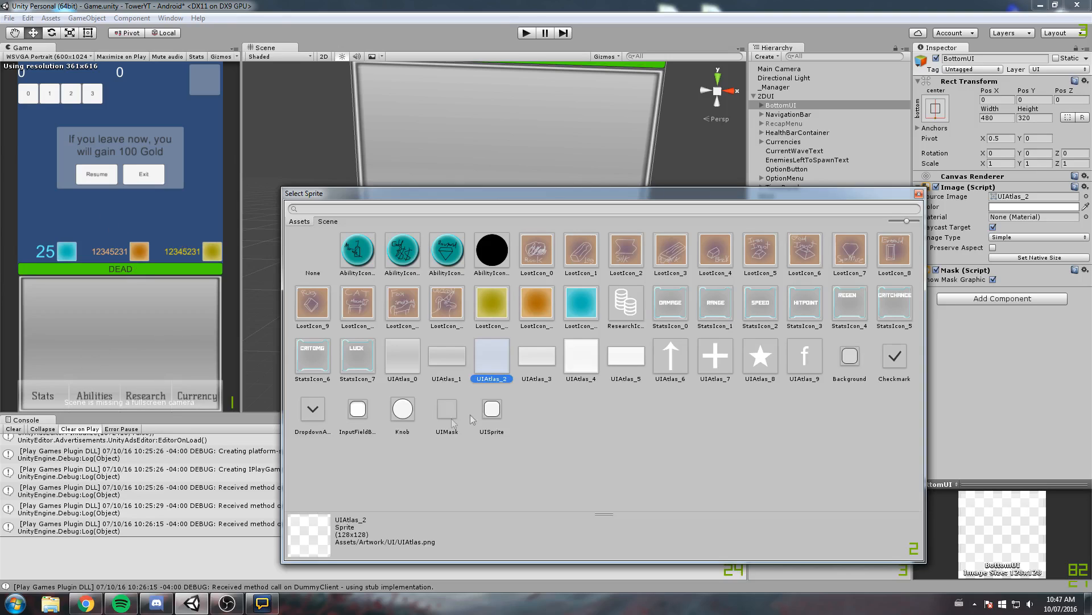
{"action": "left_click", "coordinate": [419, 373]}
Compare UIAtlas_4 with UIAtlas_5 on BottomUI, set its source image to UIAtlas_5 and save the scene
{"action": "left_click", "coordinate": [616, 374]}
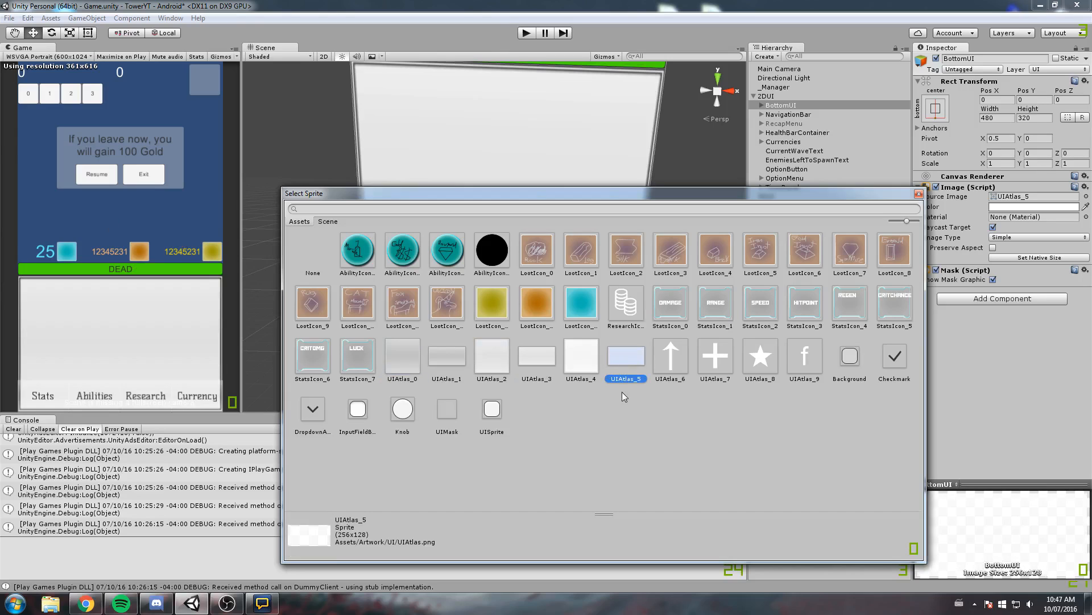
{"action": "left_click", "coordinate": [590, 365]}
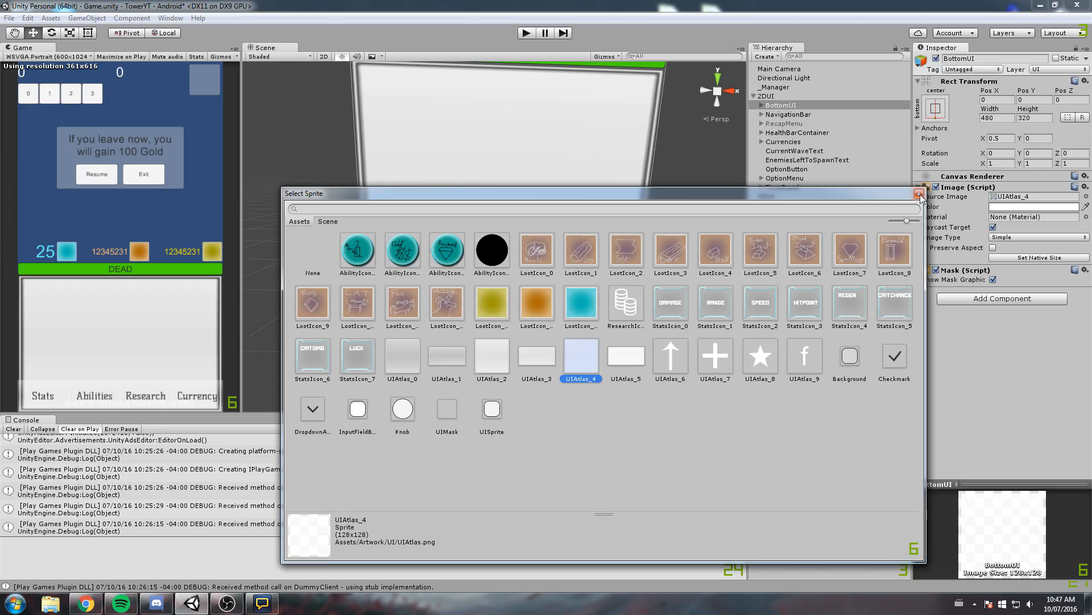
{"action": "left_click", "coordinate": [627, 360]}
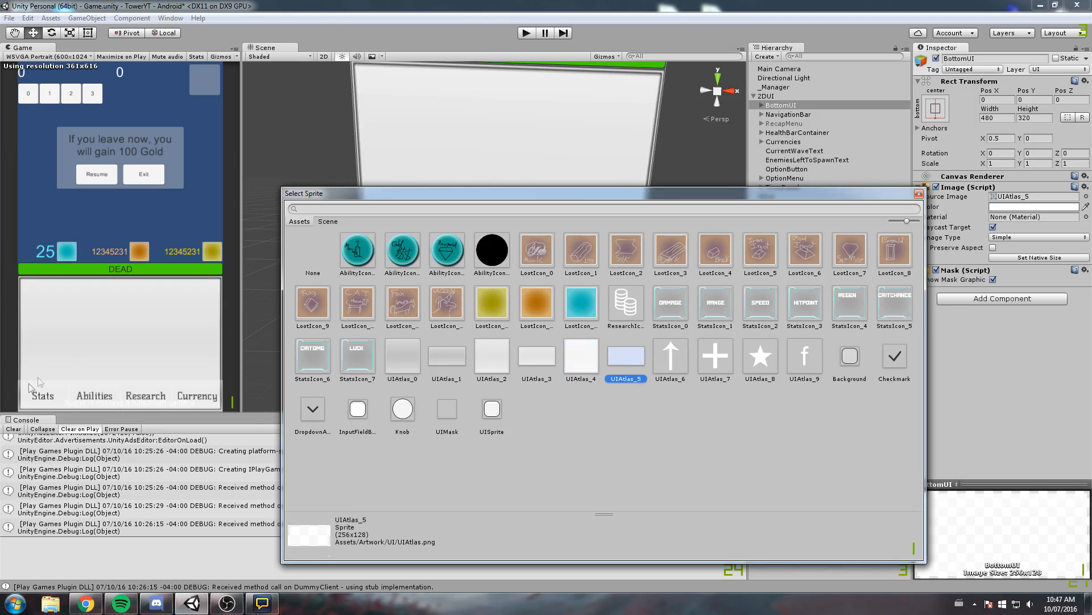
{"action": "key", "text": "Left"}
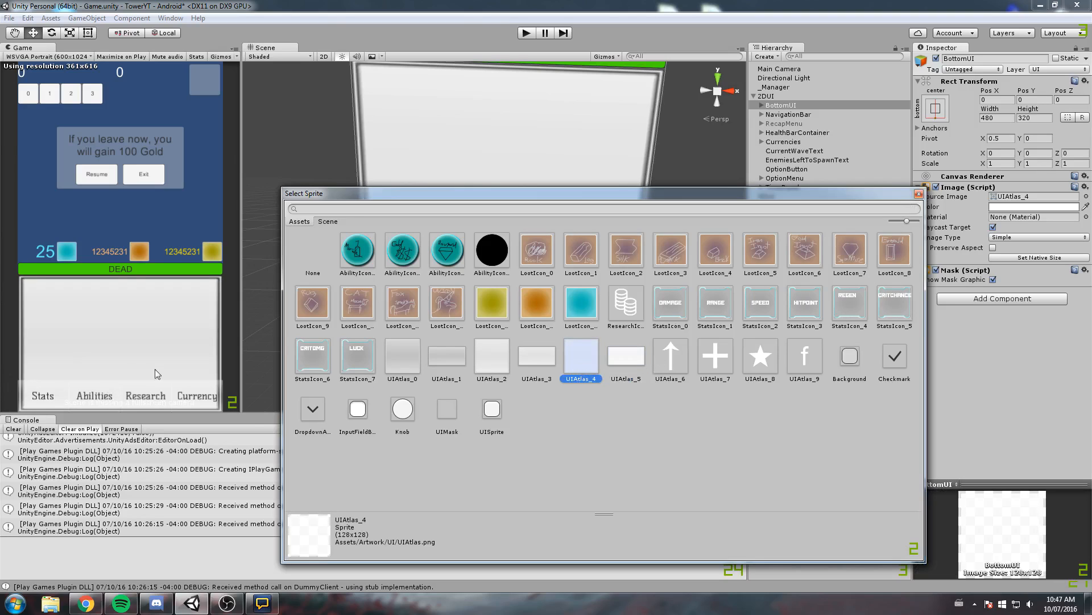
{"action": "left_click", "coordinate": [643, 362]}
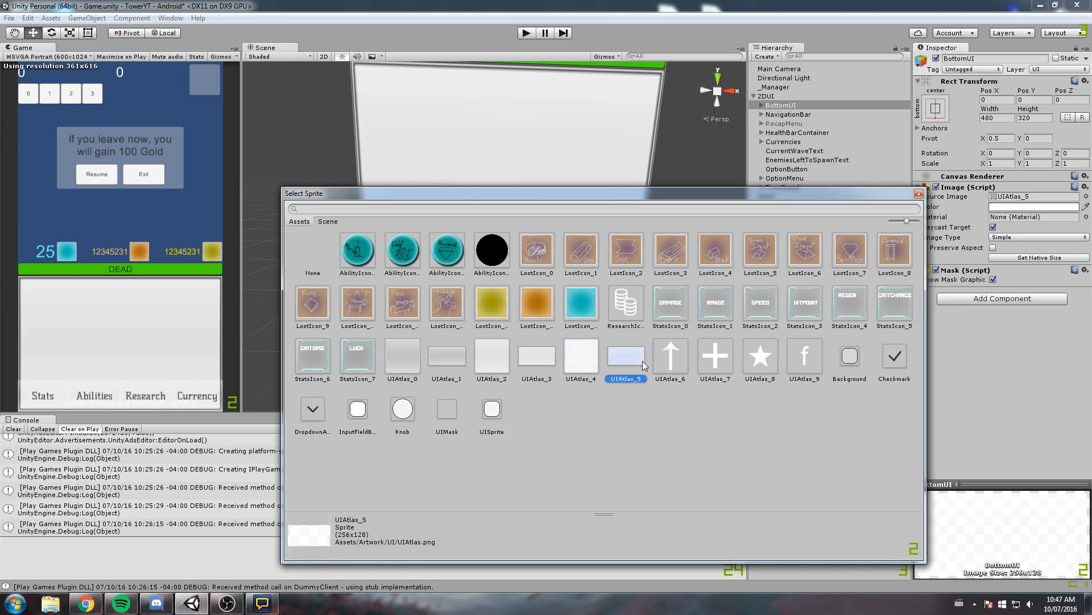
{"action": "left_click", "coordinate": [918, 194]}
{"action": "scroll", "coordinate": [528, 268], "scroll_direction": "up", "scroll_amount": 5}
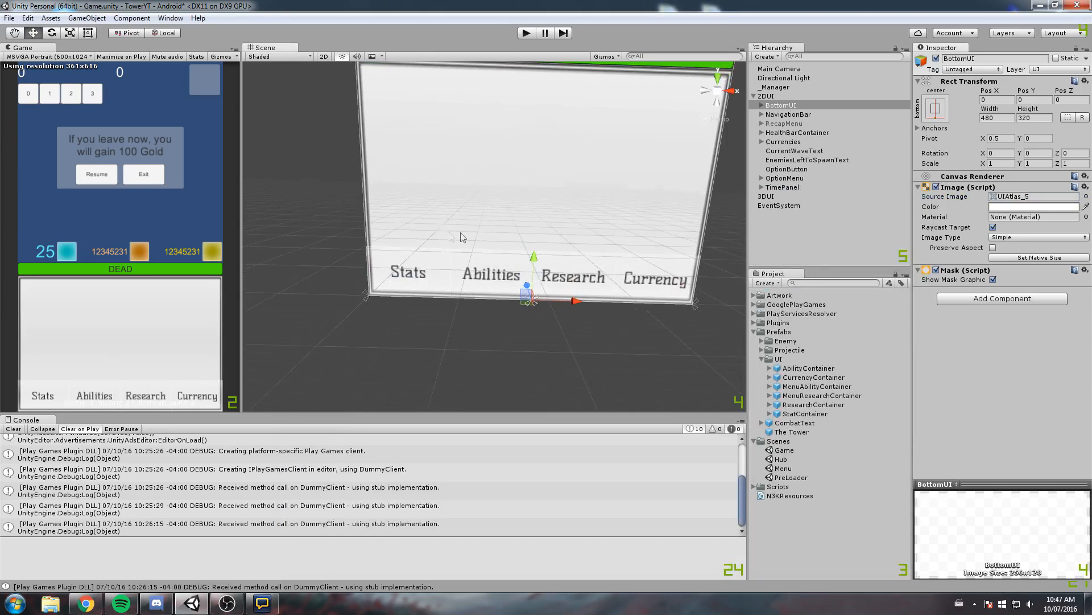
{"action": "middle_click_drag", "start_coordinate": [528, 265], "coordinate": [519, 241]}
{"action": "key", "text": "ctrl+s"}
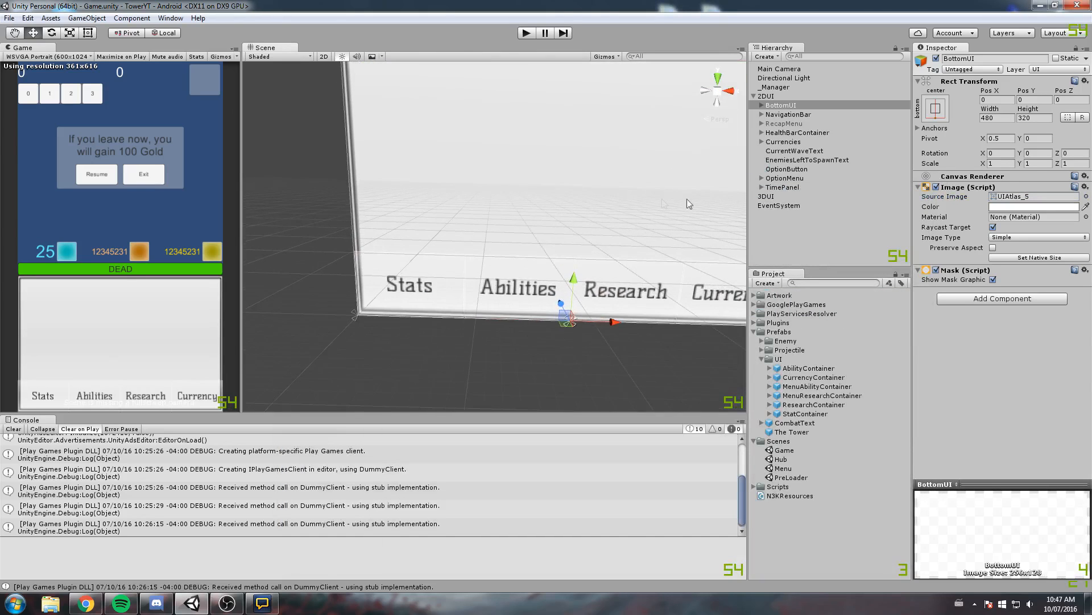
Set the NavigationBar's Left and Right offsets to 5
{"action": "double_click", "coordinate": [807, 114]}
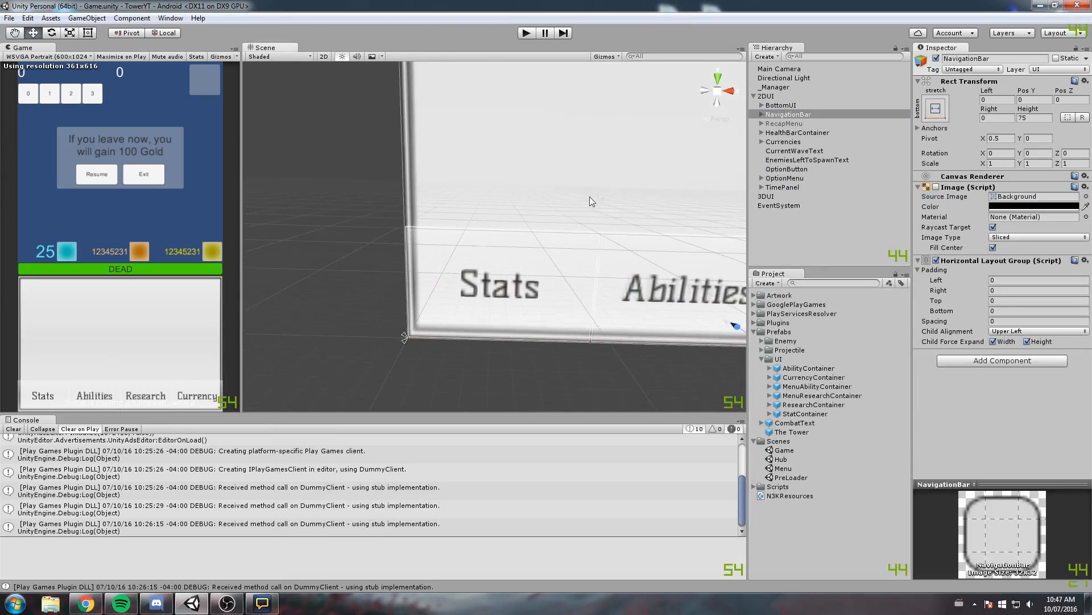
{"action": "left_click_drag", "start_coordinate": [989, 91], "coordinate": [1072, 88]}
{"action": "type", "text": "5"}
{"action": "left_click", "coordinate": [998, 118]}
{"action": "key", "text": "BackSpace"}
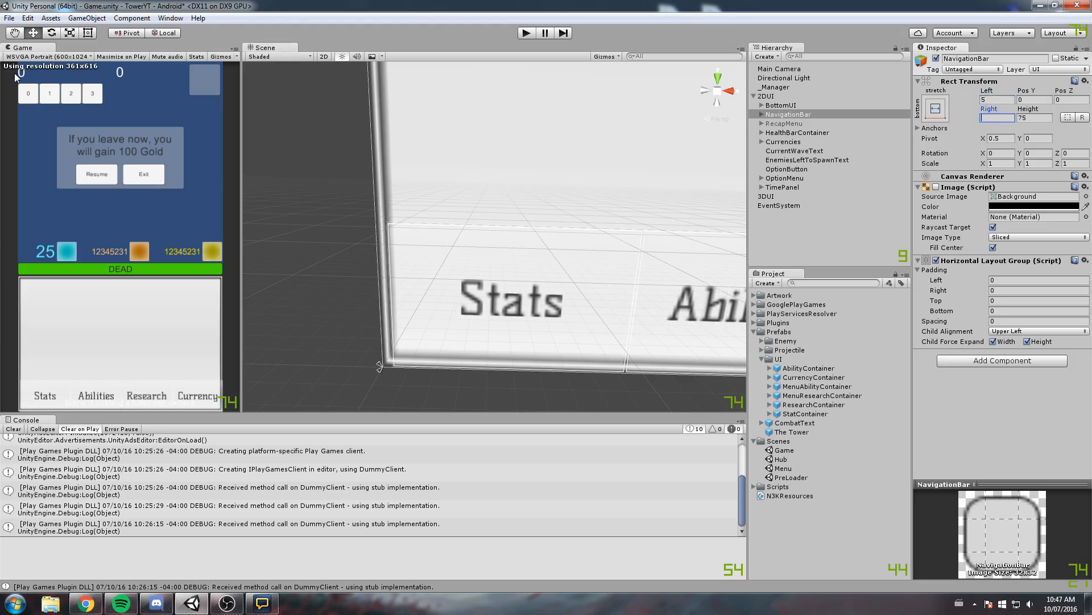
{"action": "type", "text": "5"}
Set the NavigationBar's Pos Y to 6 so it sits inside the BottomUI frame
{"action": "left_click", "coordinate": [1033, 99]}
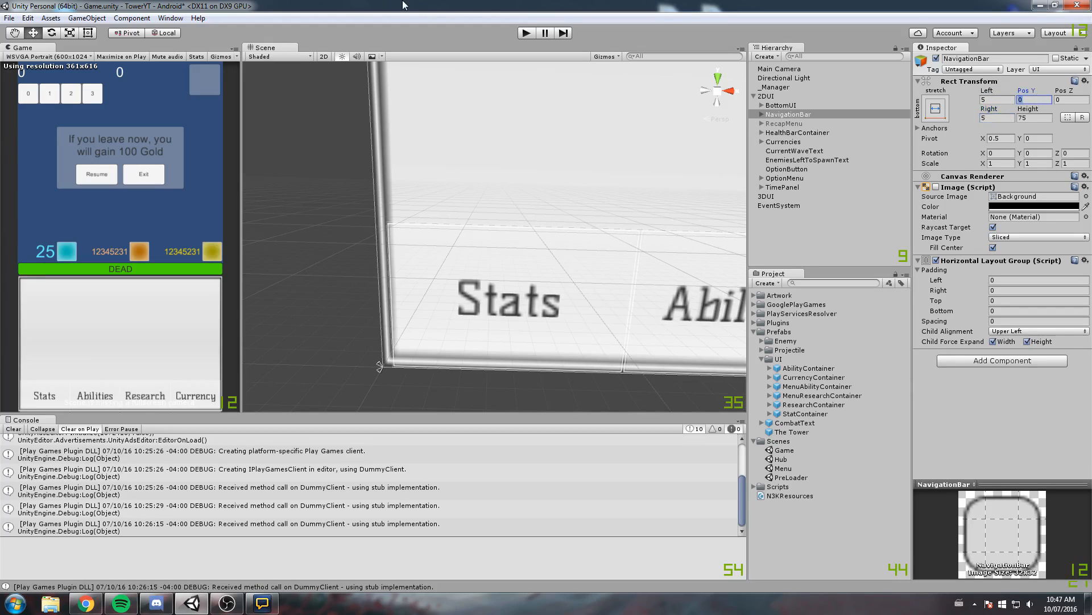
{"action": "type", "text": "5"}
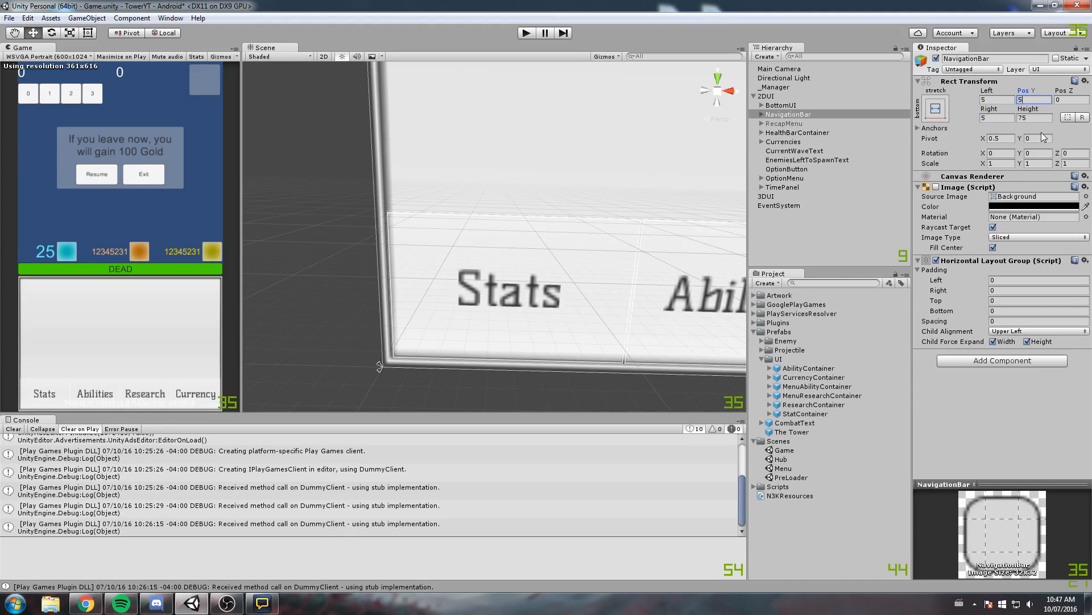
{"action": "key", "text": "BackSpace"}
{"action": "type", "text": "6"}
{"action": "middle_click_drag", "start_coordinate": [630, 189], "coordinate": [571, 184]}
{"action": "scroll", "coordinate": [570, 184], "scroll_direction": "down", "scroll_amount": 6}
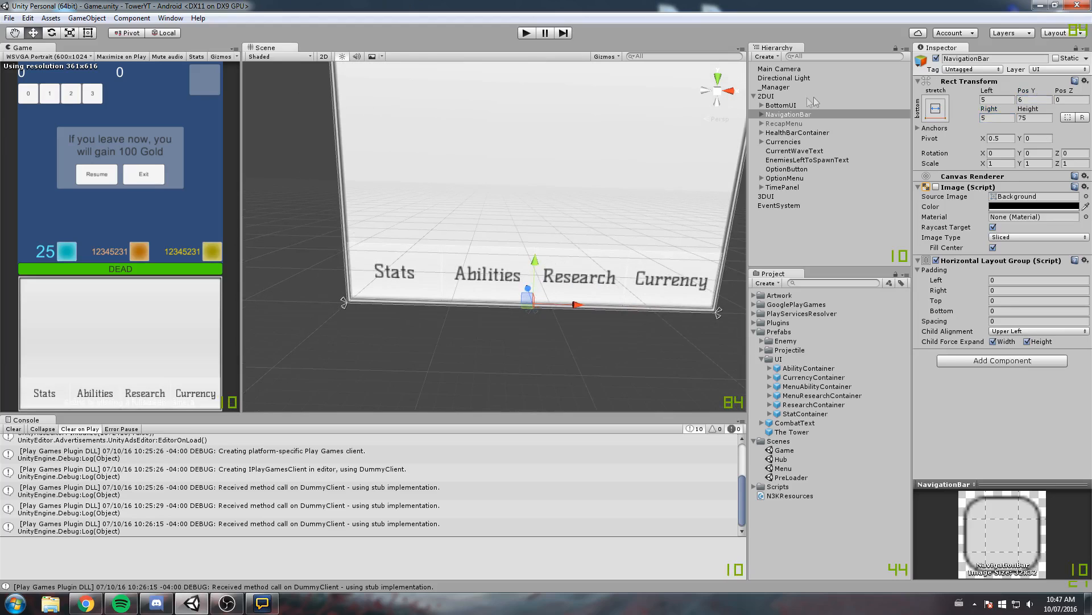
Raise the color opacity of the Stats, Abilities, Research and Currency button images in NavigationBar, and save the scene
{"action": "left_click", "coordinate": [784, 114]}
{"action": "key", "text": "f"}
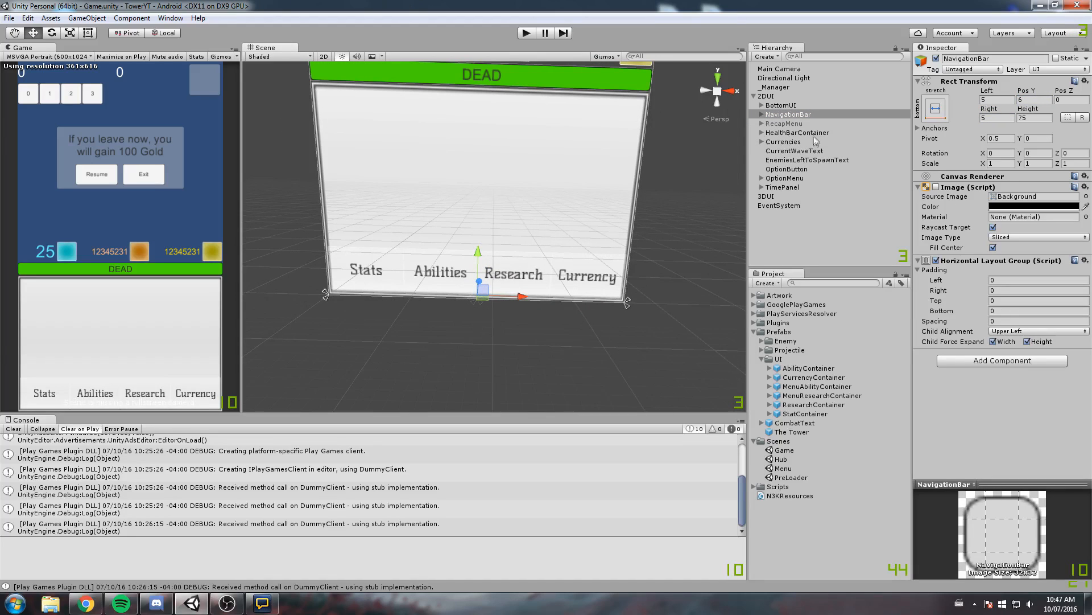
{"action": "left_click", "coordinate": [761, 114]}
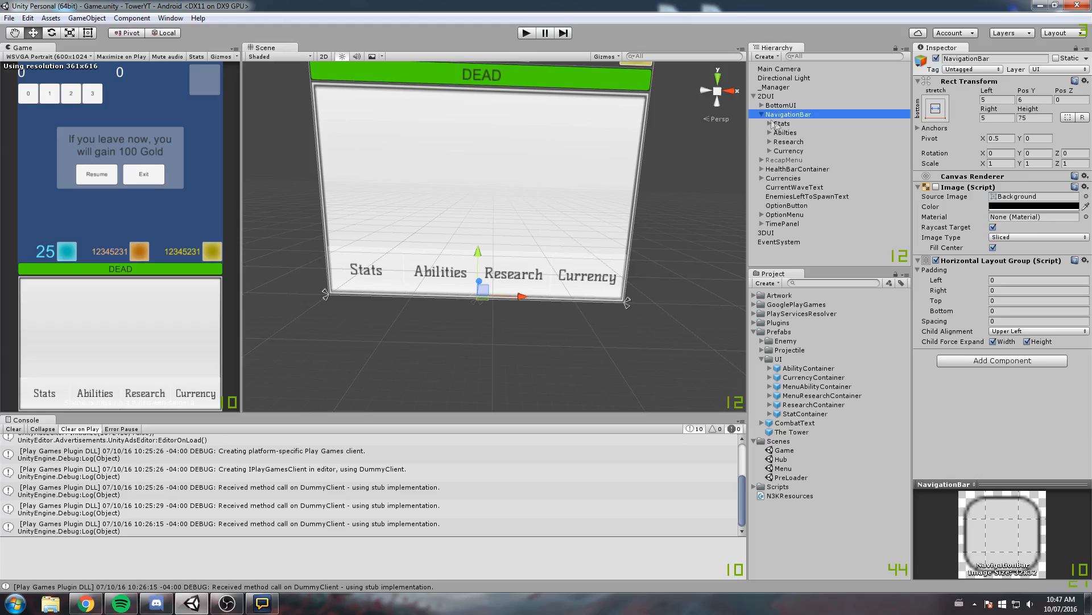
{"action": "left_click", "coordinate": [781, 124]}
{"action": "left_click", "coordinate": [793, 151], "text": "shift"}
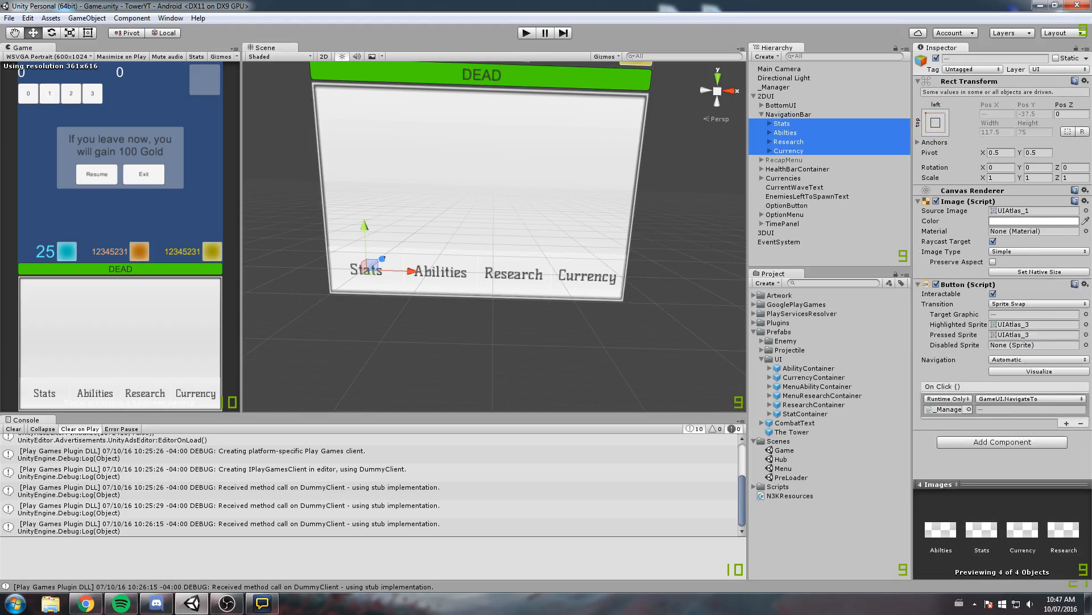
{"action": "left_click", "coordinate": [1060, 226]}
{"action": "left_click_drag", "start_coordinate": [805, 224], "coordinate": [734, 268]}
{"action": "left_click", "coordinate": [876, 150]}
{"action": "key", "text": "ctrl+s"}
Open the PreLoader scene, run the game and go through the Hub into a level
{"action": "left_click", "coordinate": [810, 254]}
{"action": "double_click", "coordinate": [792, 477]}
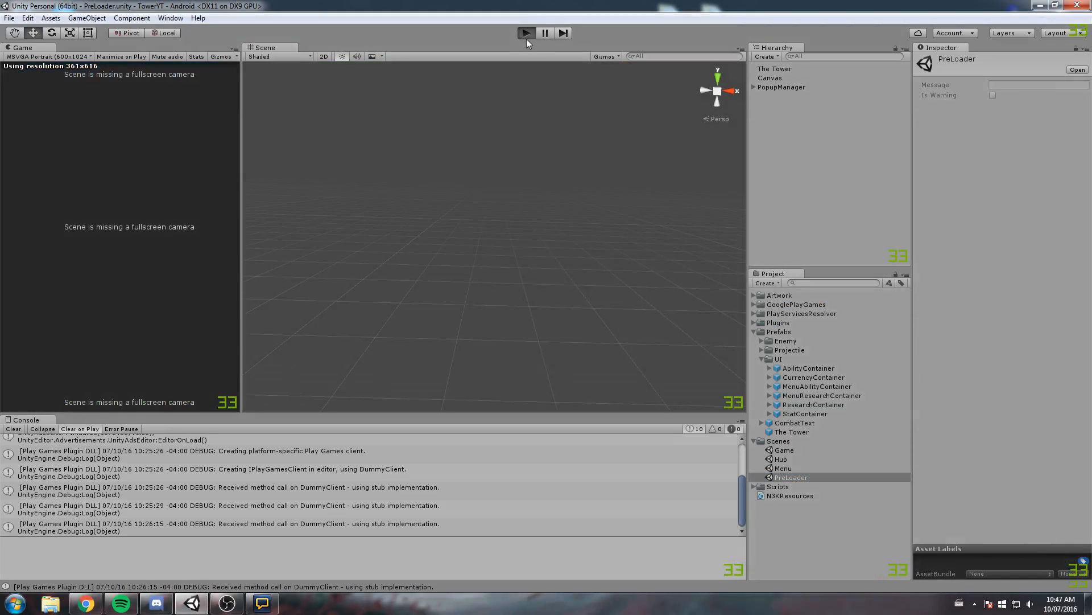
{"action": "left_click", "coordinate": [527, 38]}
{"action": "left_click", "coordinate": [124, 272]}
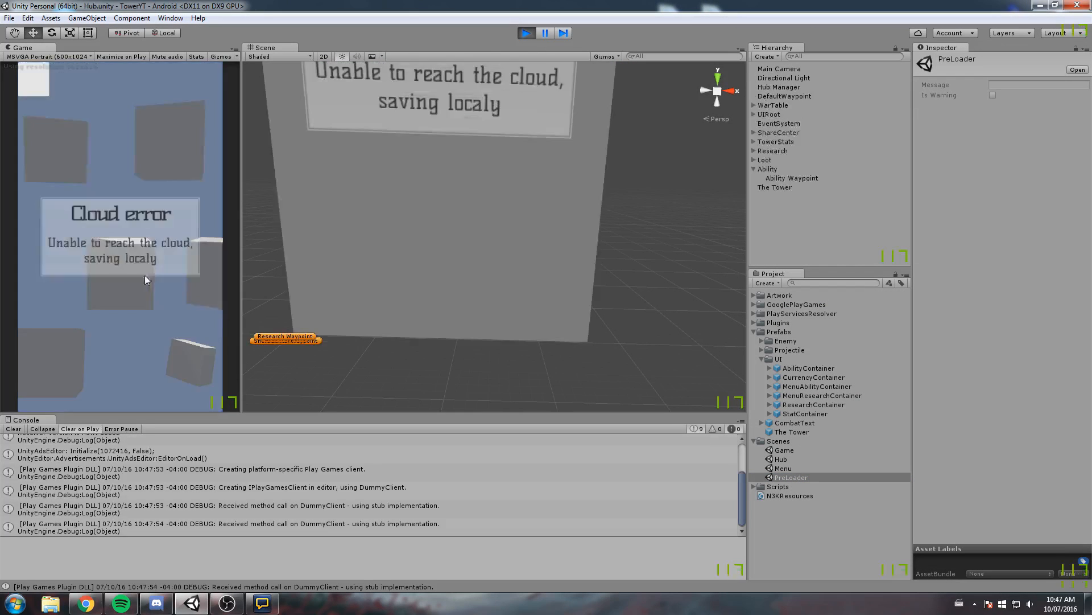
{"action": "left_click", "coordinate": [63, 200]}
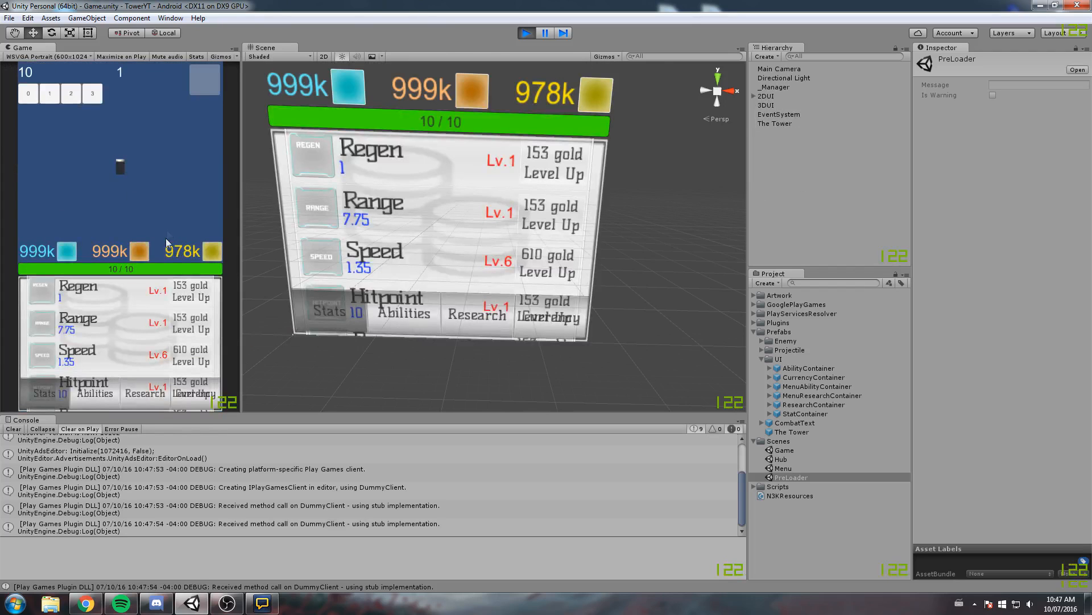
Scroll the stats list in the running game to check how its rows meet the navigation bar
{"action": "scroll", "coordinate": [131, 296], "scroll_direction": "down", "scroll_amount": 5}
{"action": "left_click_drag", "start_coordinate": [129, 296], "coordinate": [171, 404]}
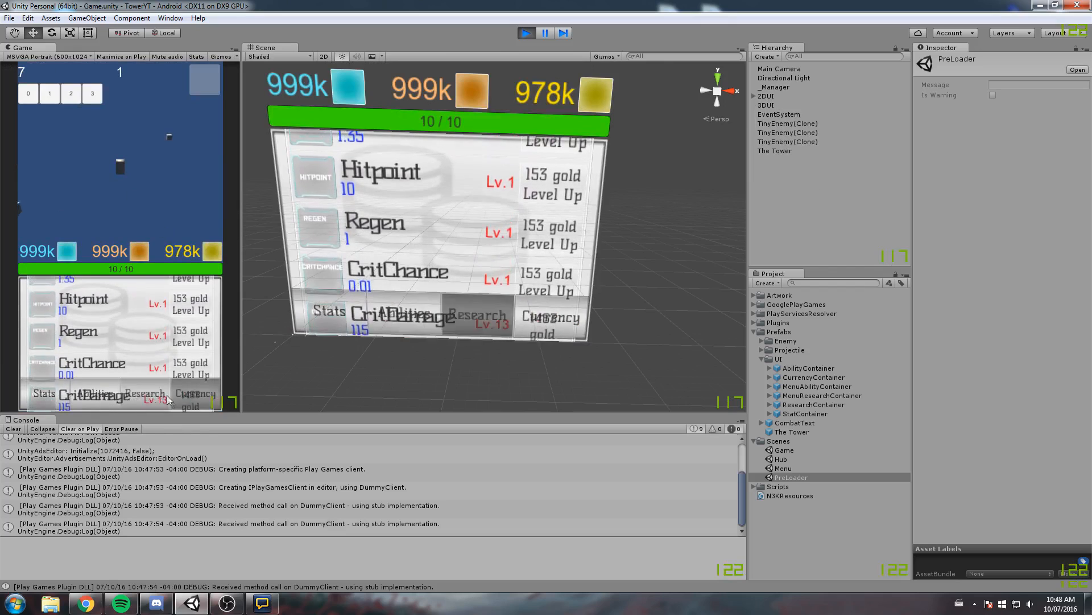
{"action": "left_click_drag", "start_coordinate": [105, 370], "coordinate": [117, 319]}
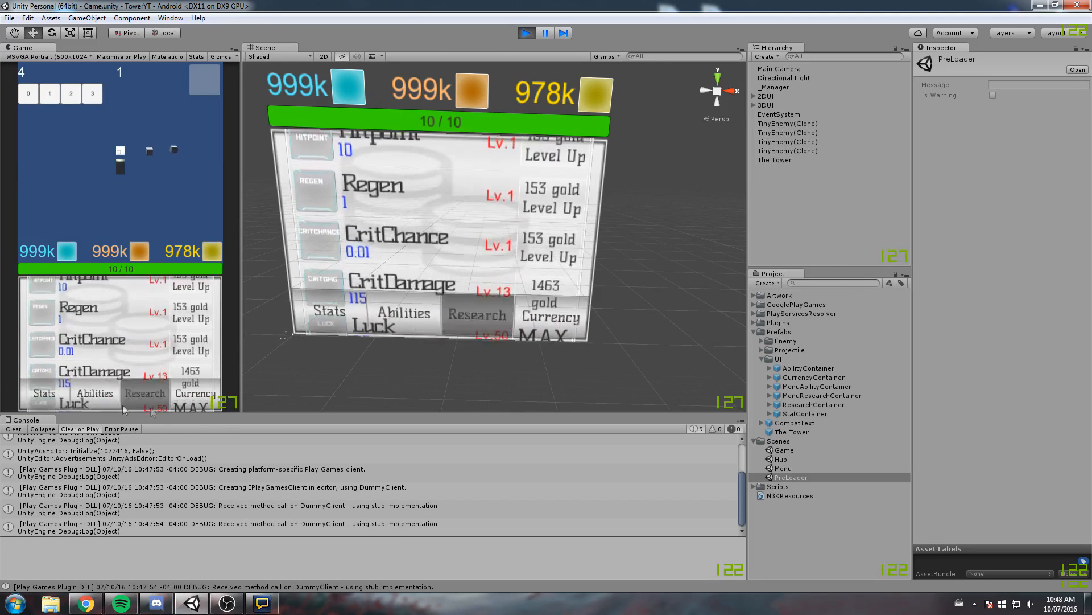
{"action": "left_click_drag", "start_coordinate": [101, 381], "coordinate": [103, 437]}
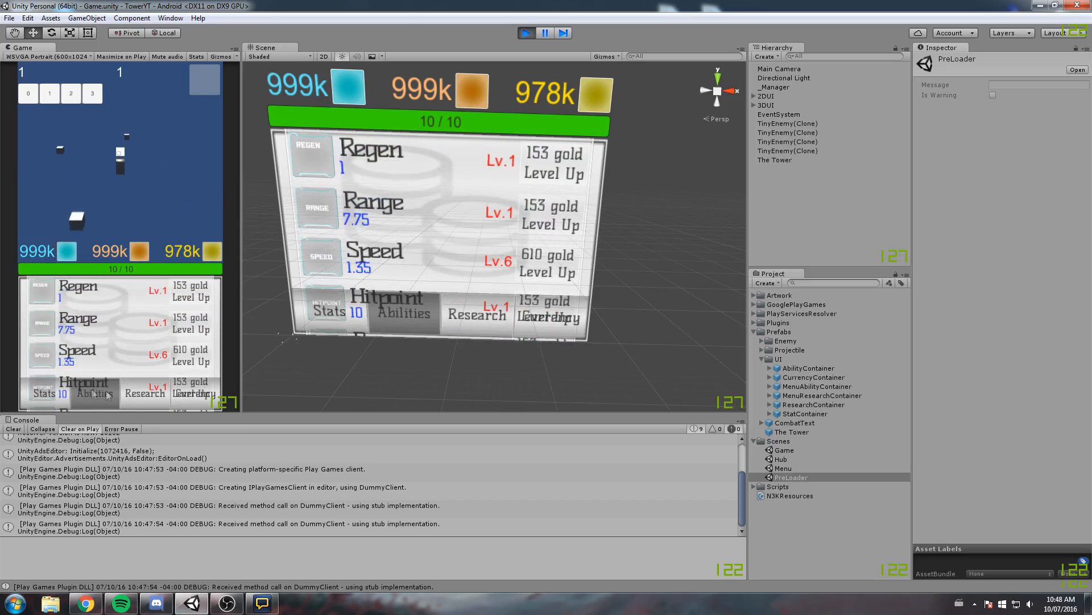
Switch repeatedly between the Stats, Abilities, Research and Currency tabs in the running game to check the panels and button states
{"action": "left_click", "coordinate": [135, 398]}
{"action": "left_click", "coordinate": [101, 399]}
{"action": "left_click", "coordinate": [44, 405]}
{"action": "left_click", "coordinate": [149, 403]}
{"action": "left_click", "coordinate": [98, 401]}
{"action": "left_click", "coordinate": [48, 402]}
{"action": "left_click", "coordinate": [144, 400]}
{"action": "left_click", "coordinate": [201, 401]}
{"action": "left_click", "coordinate": [153, 403]}
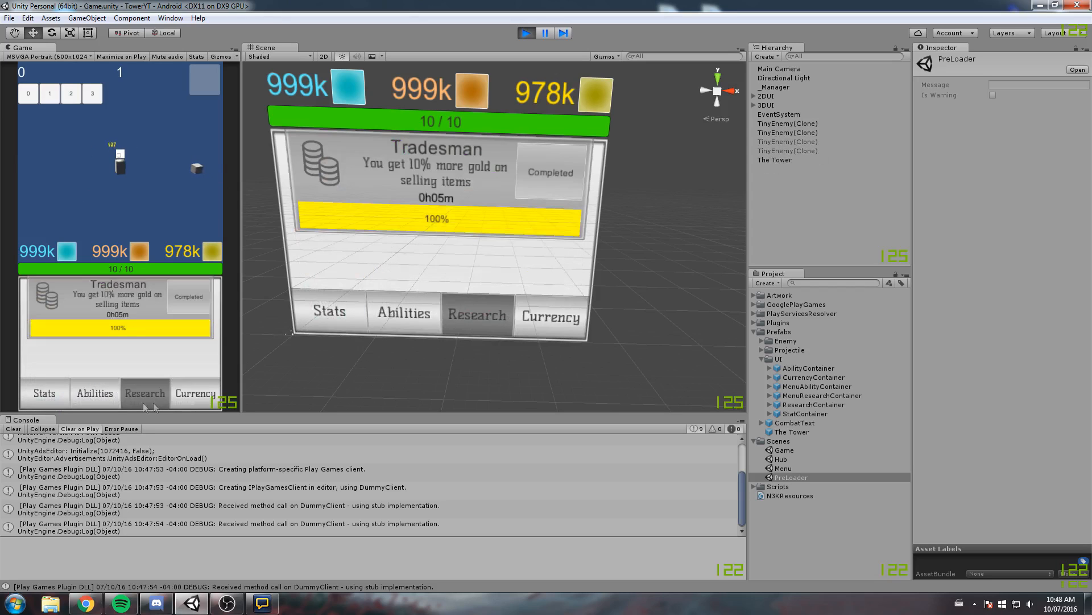
{"action": "left_click", "coordinate": [112, 396]}
{"action": "left_click", "coordinate": [157, 400]}
{"action": "left_click", "coordinate": [191, 393]}
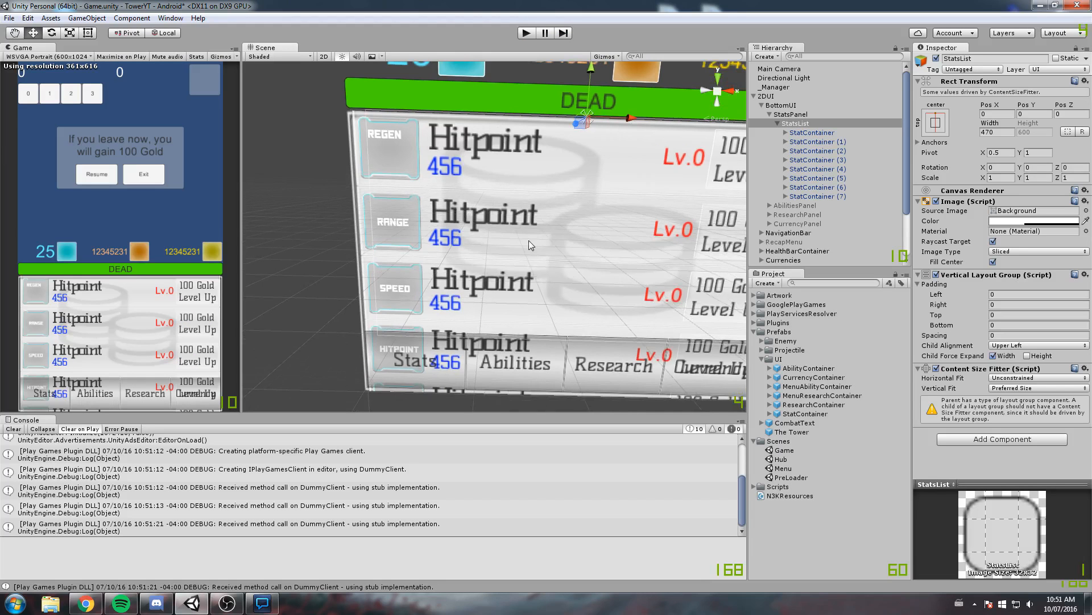
Try lowering StatsList within StatsPanel to a Pos Y of about -9
{"action": "scroll", "coordinate": [526, 240], "scroll_direction": "up", "scroll_amount": 5}
{"action": "scroll", "coordinate": [445, 190], "scroll_direction": "down", "scroll_amount": 3}
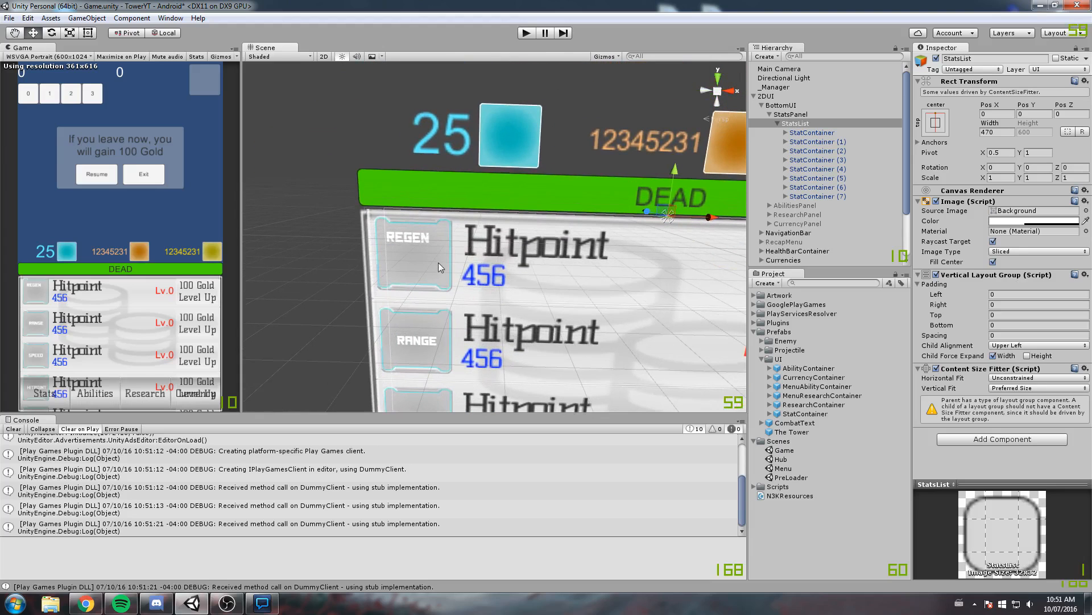
{"action": "middle_click_drag", "start_coordinate": [481, 190], "coordinate": [442, 215]}
{"action": "middle_click_drag", "start_coordinate": [702, 134], "coordinate": [544, 161]}
{"action": "left_click_drag", "start_coordinate": [1023, 106], "coordinate": [858, 121]}
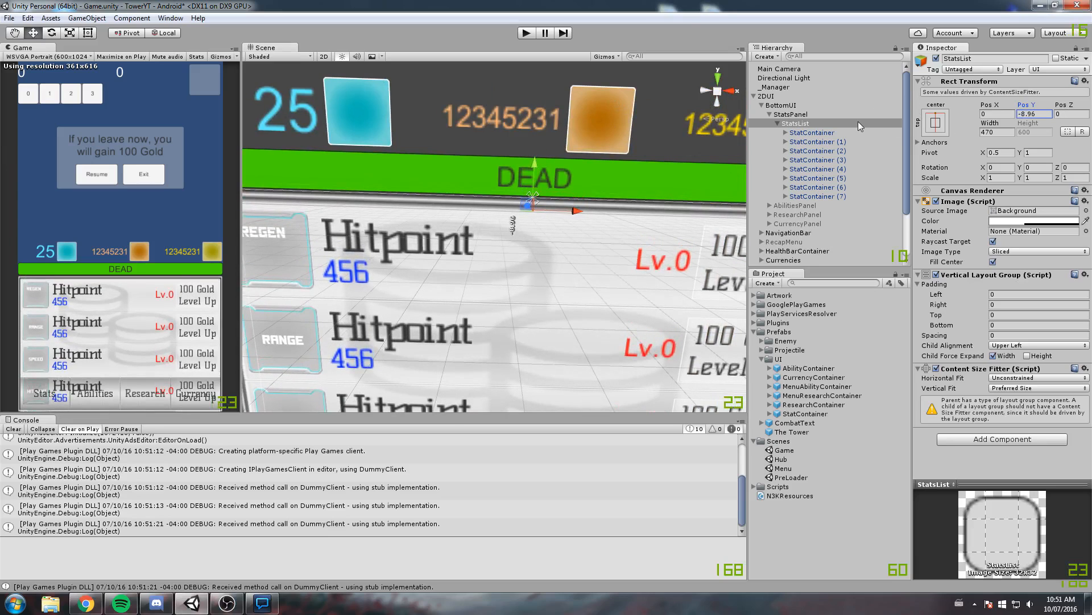
{"action": "middle_click_drag", "start_coordinate": [529, 208], "coordinate": [520, 153]}
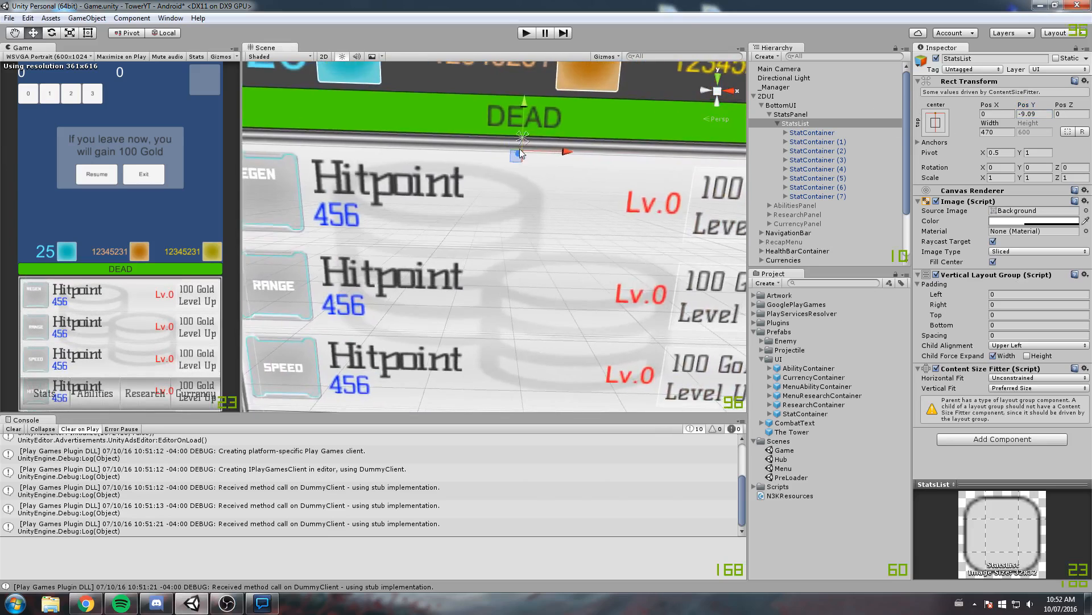
{"action": "middle_click_drag", "start_coordinate": [390, 141], "coordinate": [456, 179]}
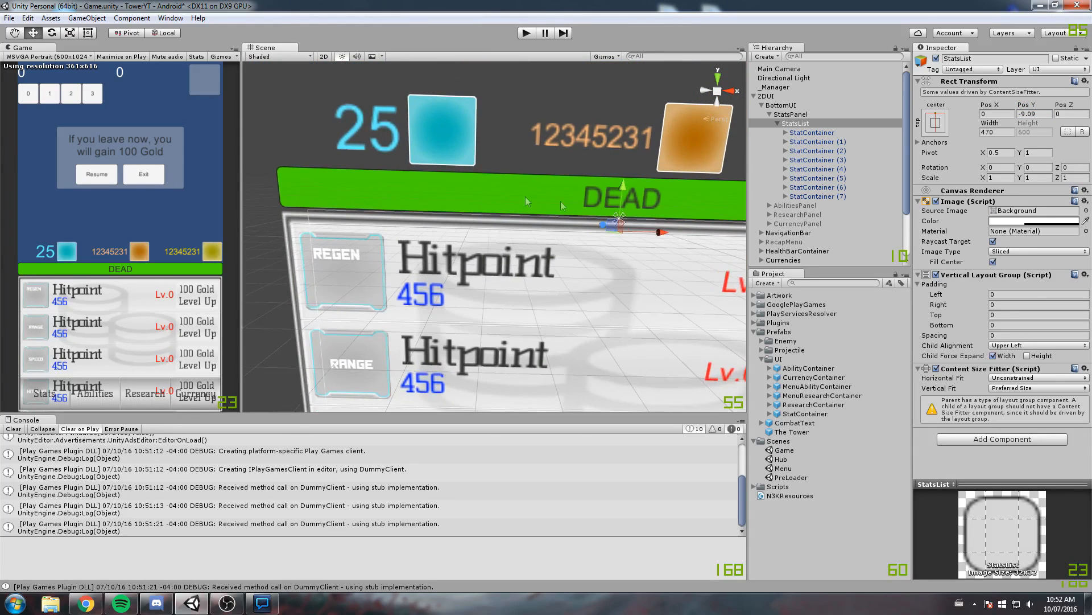
Reset StatsList's Pos Y to 0
{"action": "scroll", "coordinate": [586, 199], "scroll_direction": "down", "scroll_amount": 4}
{"action": "scroll", "coordinate": [587, 200], "scroll_direction": "down", "scroll_amount": 4}
{"action": "middle_click_drag", "start_coordinate": [577, 217], "coordinate": [588, 151]}
{"action": "left_click", "coordinate": [1031, 114]}
{"action": "type", "text": "0"}
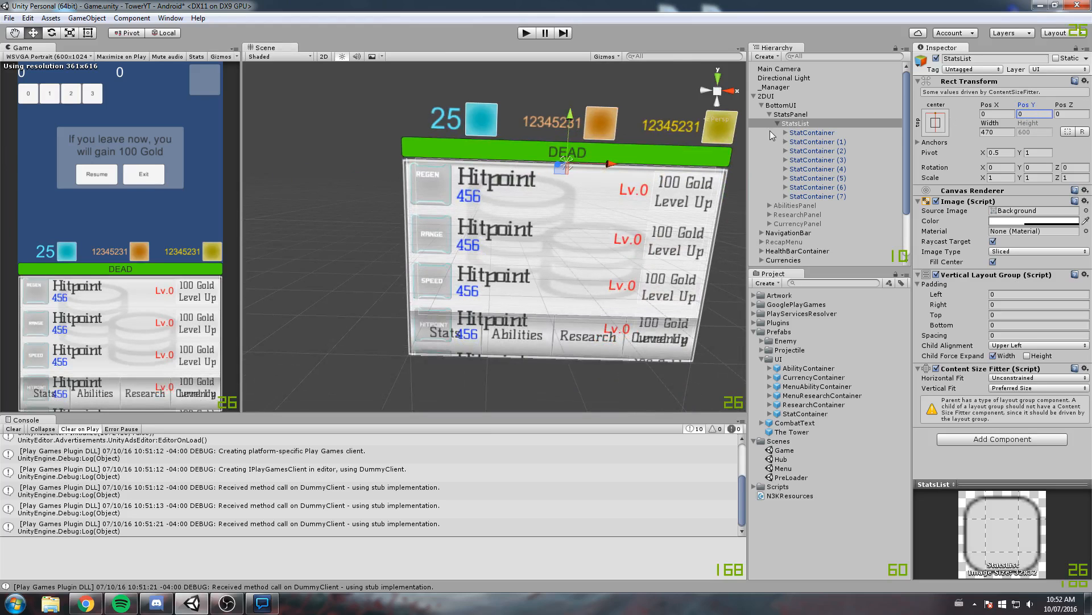
Add a UI Canvas as a child of StatsPanel
{"action": "scroll", "coordinate": [472, 224], "scroll_direction": "up", "scroll_amount": 3}
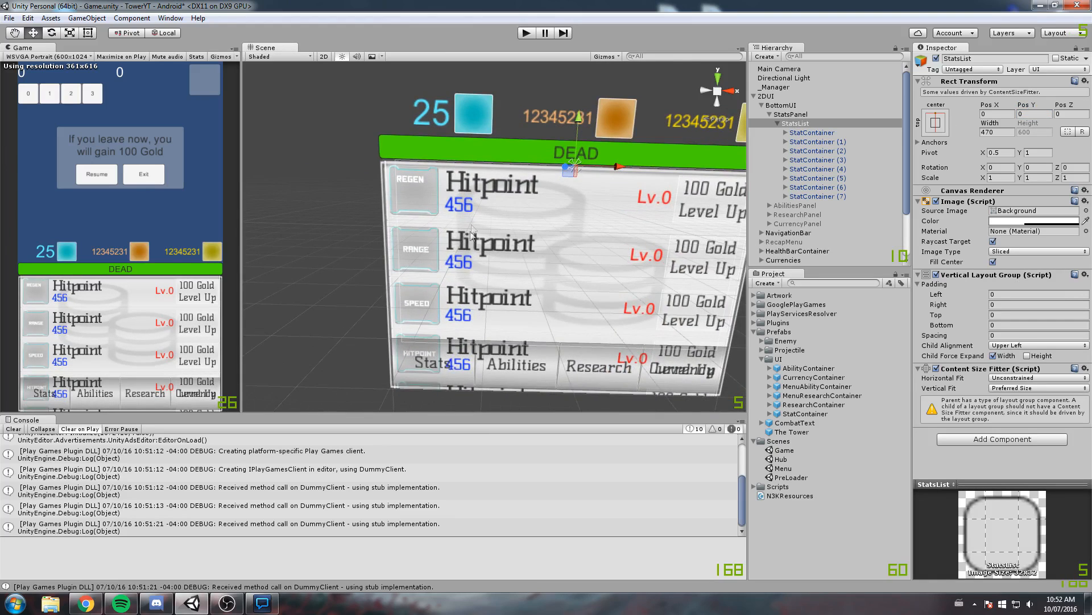
{"action": "scroll", "coordinate": [458, 237], "scroll_direction": "up", "scroll_amount": 1}
{"action": "middle_click_drag", "start_coordinate": [462, 307], "coordinate": [439, 286]}
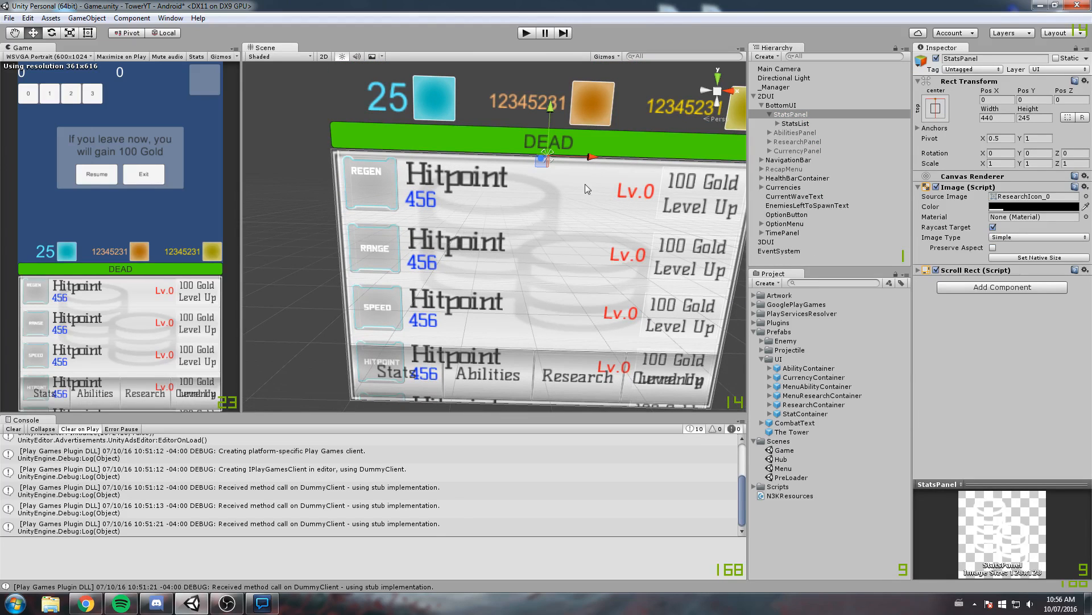
{"action": "right_click", "coordinate": [813, 119]}
{"action": "mouse_move", "coordinate": [856, 273]}
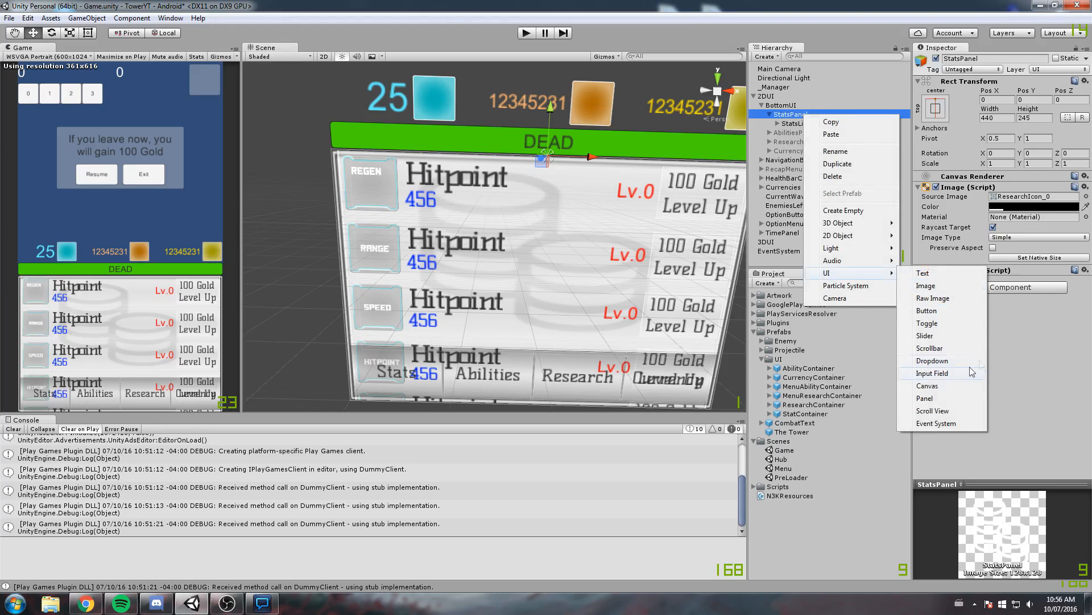
{"action": "left_click", "coordinate": [927, 386]}
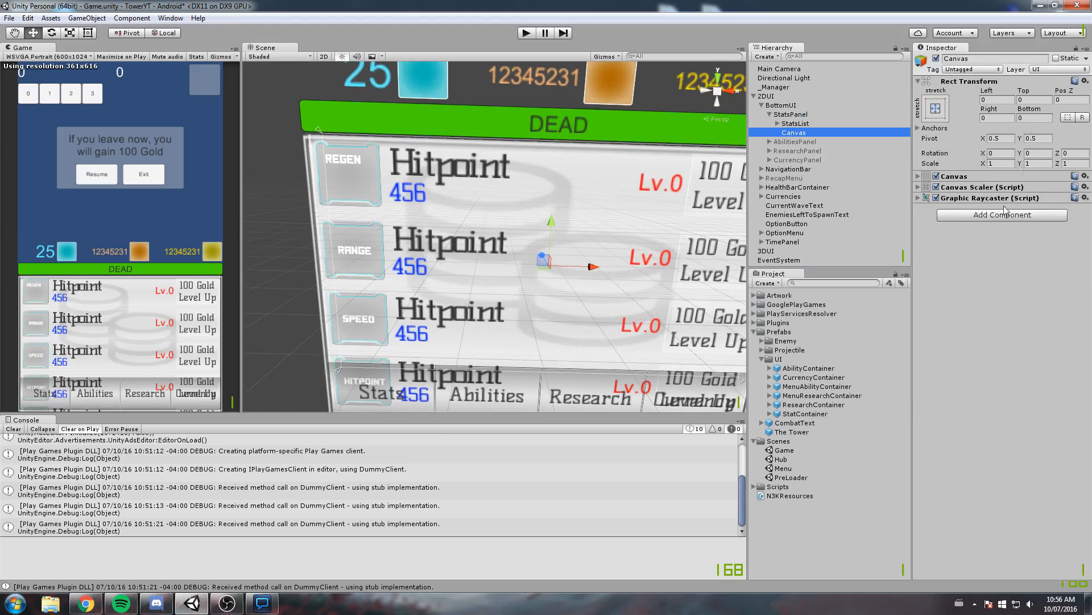
Add a Mask component and an Image component to the Canvas under StatsPanel
{"action": "left_click", "coordinate": [980, 230]}
{"action": "left_click", "coordinate": [1004, 216]}
{"action": "type", "text": "Mawsk"}
{"action": "key", "text": "BackSpace"}
{"action": "type", "text": "sk"}
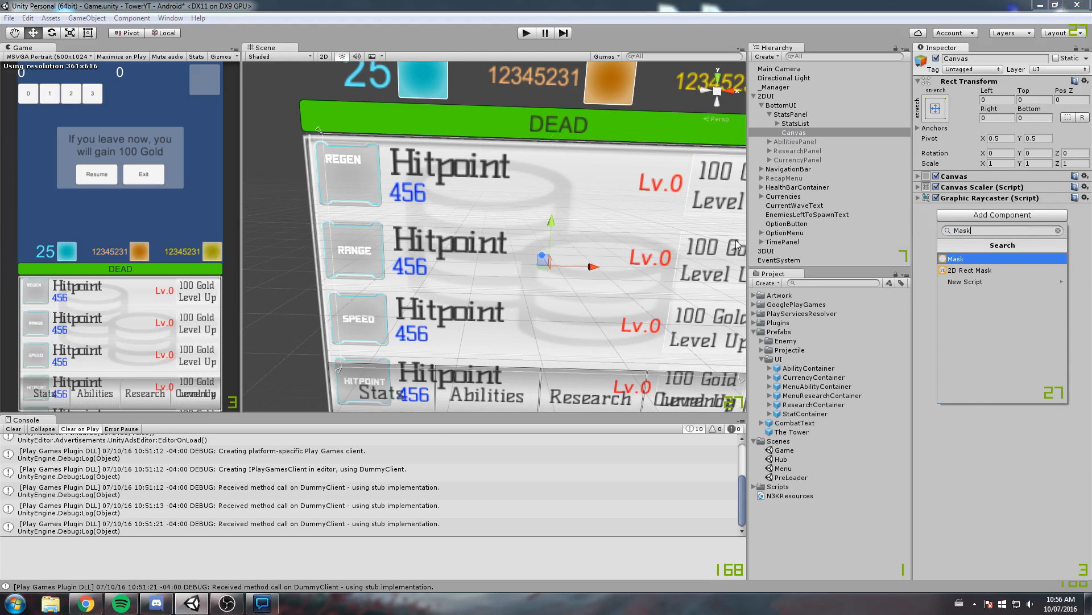
{"action": "key", "text": "Return"}
{"action": "left_click", "coordinate": [972, 240]}
{"action": "type", "text": "Image"}
{"action": "key", "text": "Return"}
Set StatsPanel's width to 470 so its Canvas spans the BottomUI frame
{"action": "scroll", "coordinate": [603, 198], "scroll_direction": "down", "scroll_amount": 6}
{"action": "middle_click_drag", "start_coordinate": [558, 229], "coordinate": [564, 200]}
{"action": "scroll", "coordinate": [495, 259], "scroll_direction": "up", "scroll_amount": 5}
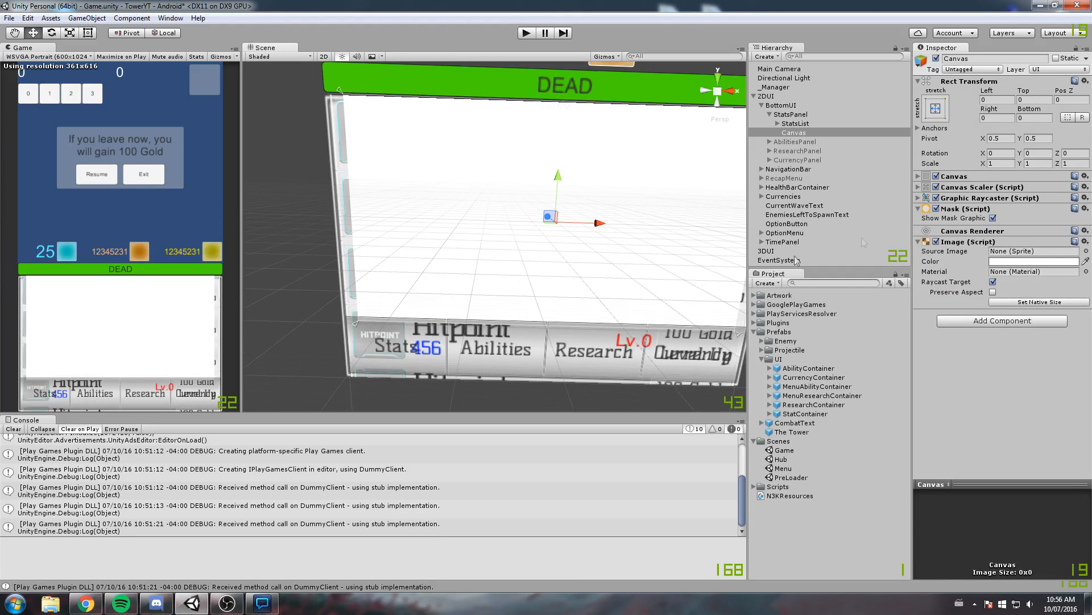
{"action": "scroll", "coordinate": [625, 230], "scroll_direction": "up", "scroll_amount": 2}
{"action": "middle_click_drag", "start_coordinate": [559, 211], "coordinate": [616, 209]}
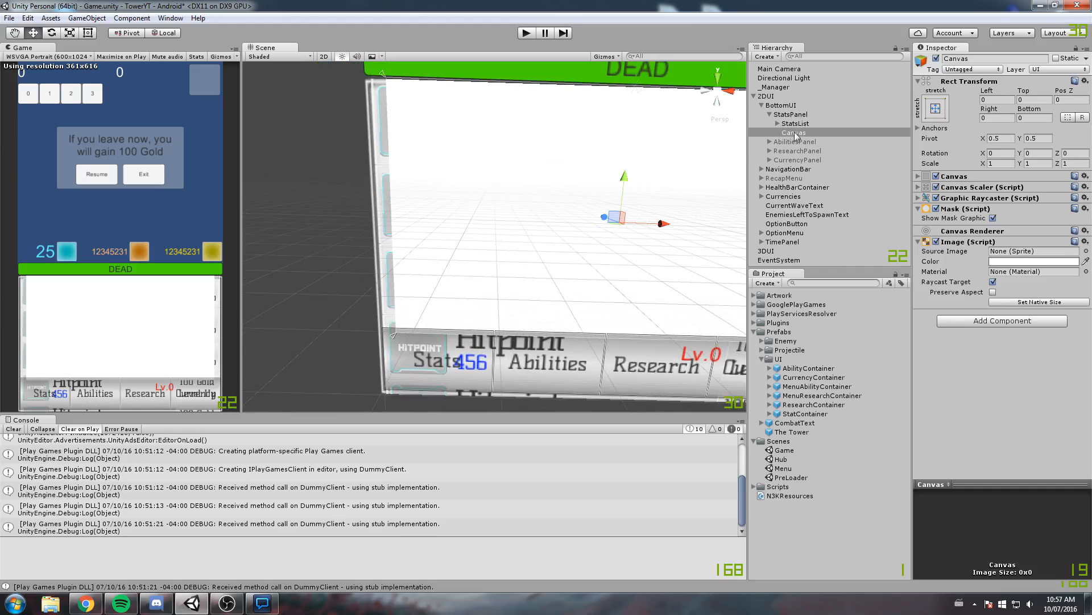
{"action": "left_click", "coordinate": [798, 115]}
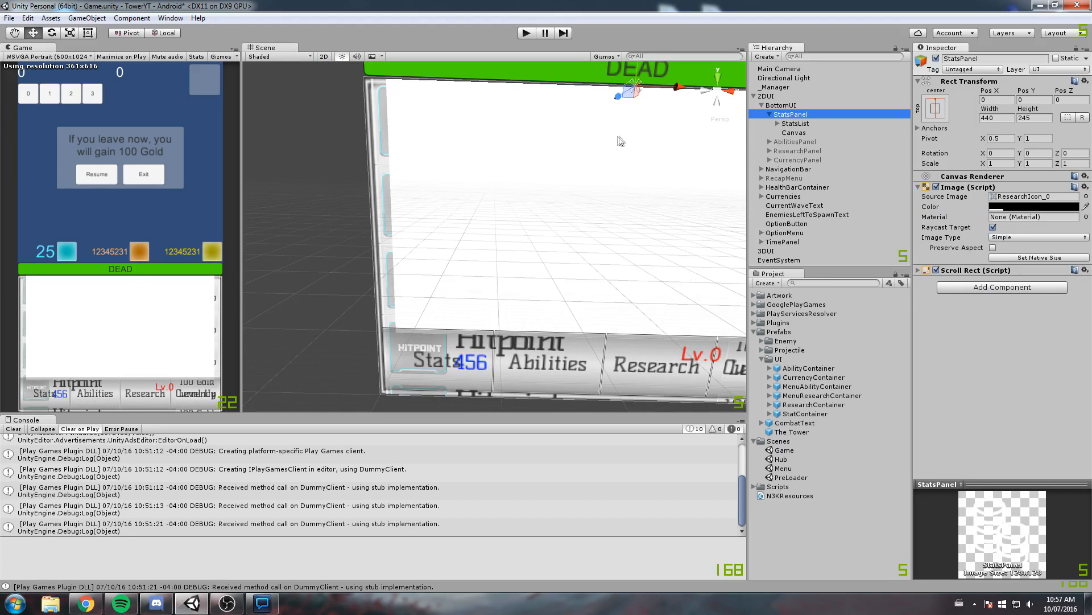
{"action": "left_click", "coordinate": [999, 118]}
{"action": "type", "text": "470"}
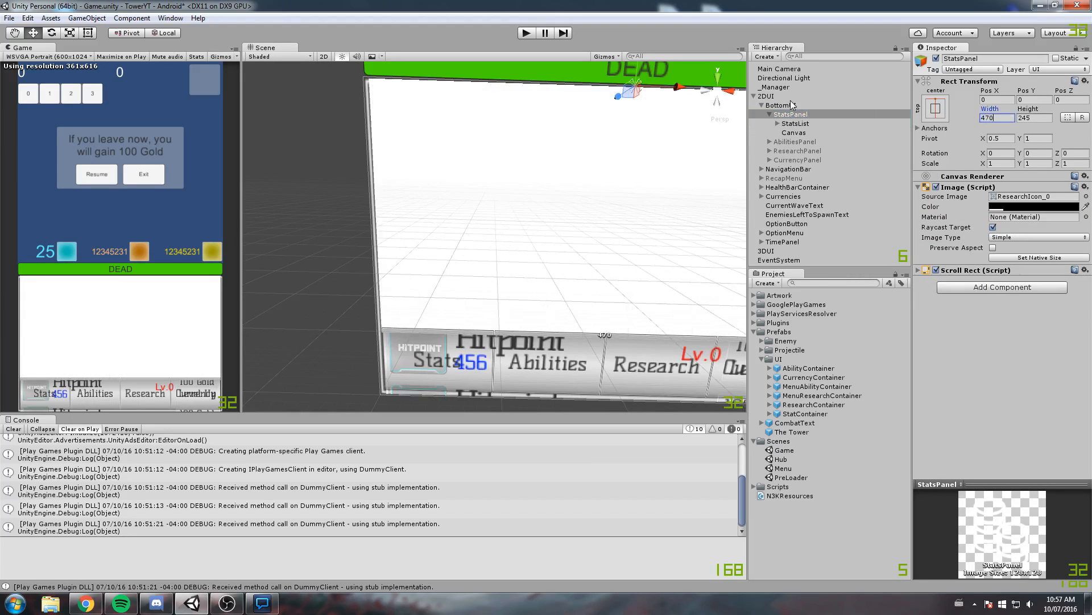
Set the Top offset of StatsPanel's Canvas to 6 to align it with the frame's inner upper edge
{"action": "left_click", "coordinate": [815, 132]}
{"action": "scroll", "coordinate": [355, 278], "scroll_direction": "up", "scroll_amount": 3}
{"action": "middle_click_drag", "start_coordinate": [355, 278], "coordinate": [508, 175]}
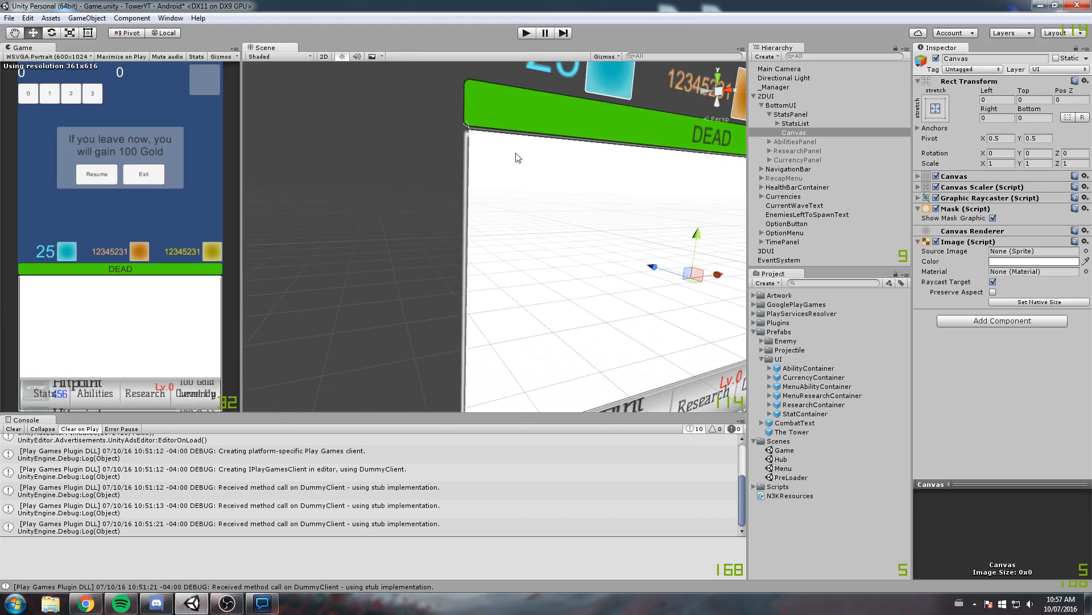
{"action": "scroll", "coordinate": [516, 159], "scroll_direction": "up", "scroll_amount": 3}
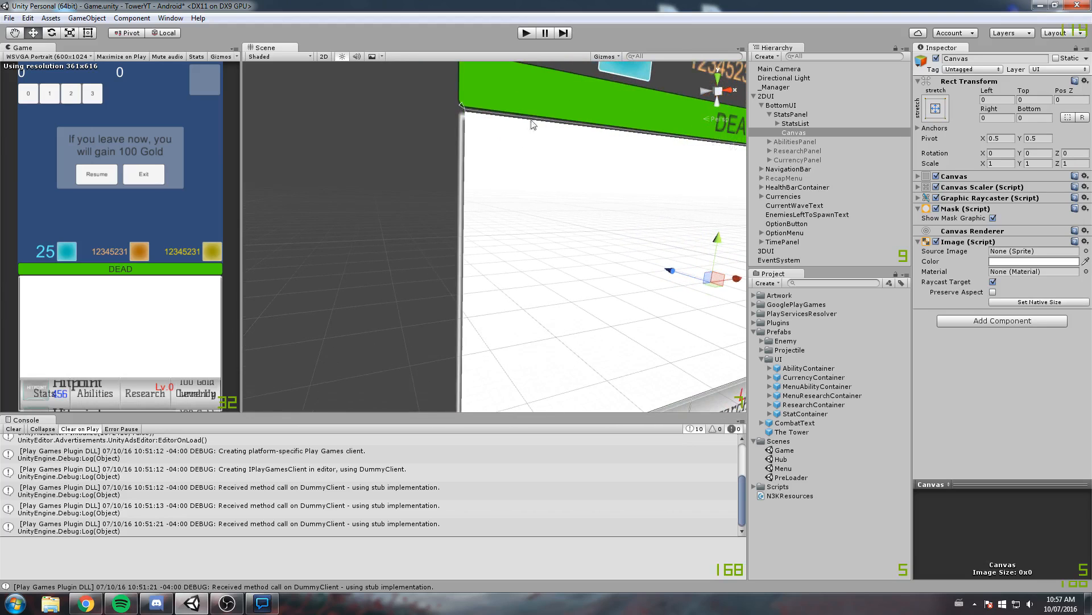
{"action": "left_click", "coordinate": [804, 114]}
{"action": "left_click", "coordinate": [803, 133]}
{"action": "middle_click_drag", "start_coordinate": [500, 168], "coordinate": [495, 177]}
{"action": "scroll", "coordinate": [495, 177], "scroll_direction": "up", "scroll_amount": 1}
{"action": "scroll", "coordinate": [497, 181], "scroll_direction": "up", "scroll_amount": 2}
{"action": "left_click_drag", "start_coordinate": [1025, 91], "coordinate": [73, 133]}
{"action": "type", "text": "6"}
Set the Canvas's Bottom offset to 5.25 to line it up with the navigation bar's upper edge
{"action": "middle_click_drag", "start_coordinate": [585, 362], "coordinate": [569, 287]}
{"action": "middle_click_drag", "start_coordinate": [501, 362], "coordinate": [541, 234]}
{"action": "scroll", "coordinate": [525, 246], "scroll_direction": "up", "scroll_amount": 3}
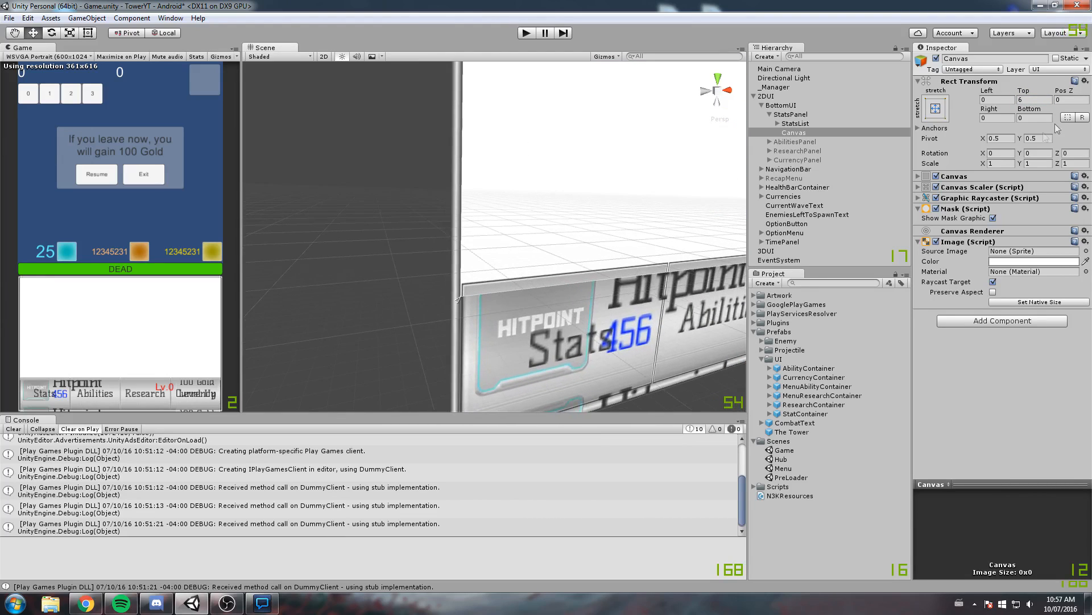
{"action": "left_click_drag", "start_coordinate": [1033, 114], "coordinate": [169, 133]}
{"action": "left_click", "coordinate": [1048, 116]}
{"action": "type", "text": "5.25"}
Disable Show Mask Graphic on the Canvas's Mask component
{"action": "right_click_drag", "start_coordinate": [497, 161], "coordinate": [588, 192]}
{"action": "middle_click_drag", "start_coordinate": [624, 219], "coordinate": [539, 246]}
{"action": "scroll", "coordinate": [555, 216], "scroll_direction": "down", "scroll_amount": 5}
{"action": "middle_click_drag", "start_coordinate": [582, 214], "coordinate": [562, 228]}
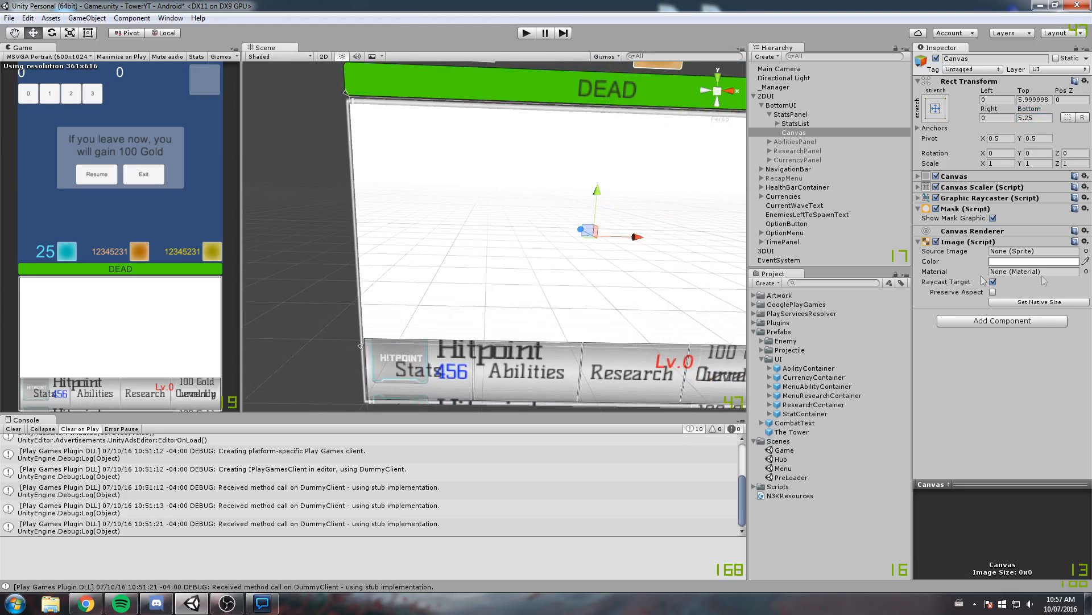
{"action": "left_click", "coordinate": [993, 218]}
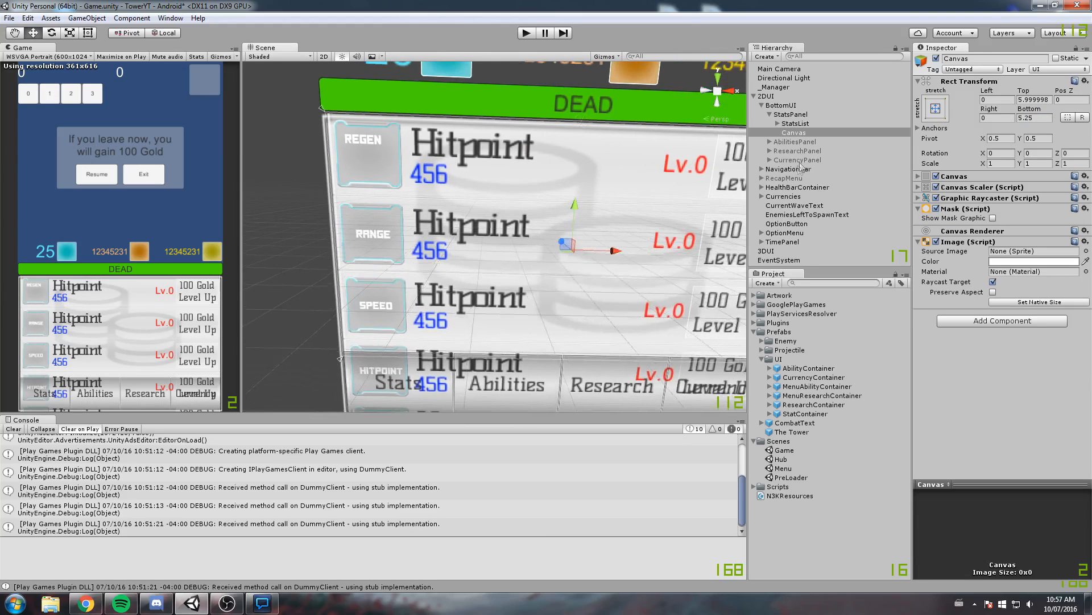
Nest StatsList under the masked Canvas and set its Pos Y to 0
{"action": "left_click", "coordinate": [795, 124]}
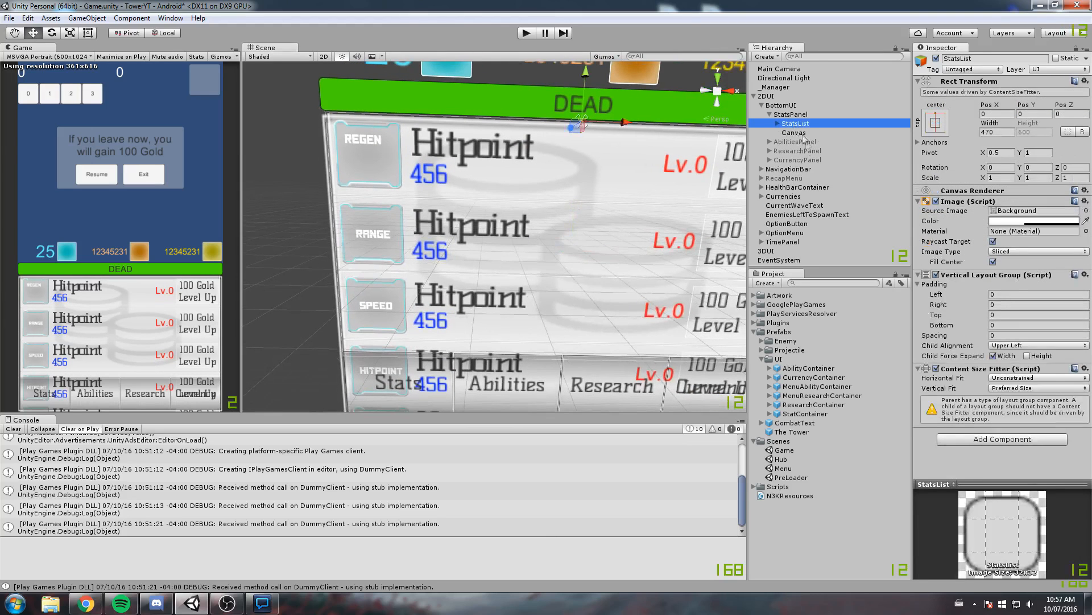
{"action": "left_click_drag", "start_coordinate": [795, 127], "coordinate": [796, 133]}
{"action": "right_click_drag", "start_coordinate": [690, 170], "coordinate": [524, 289]}
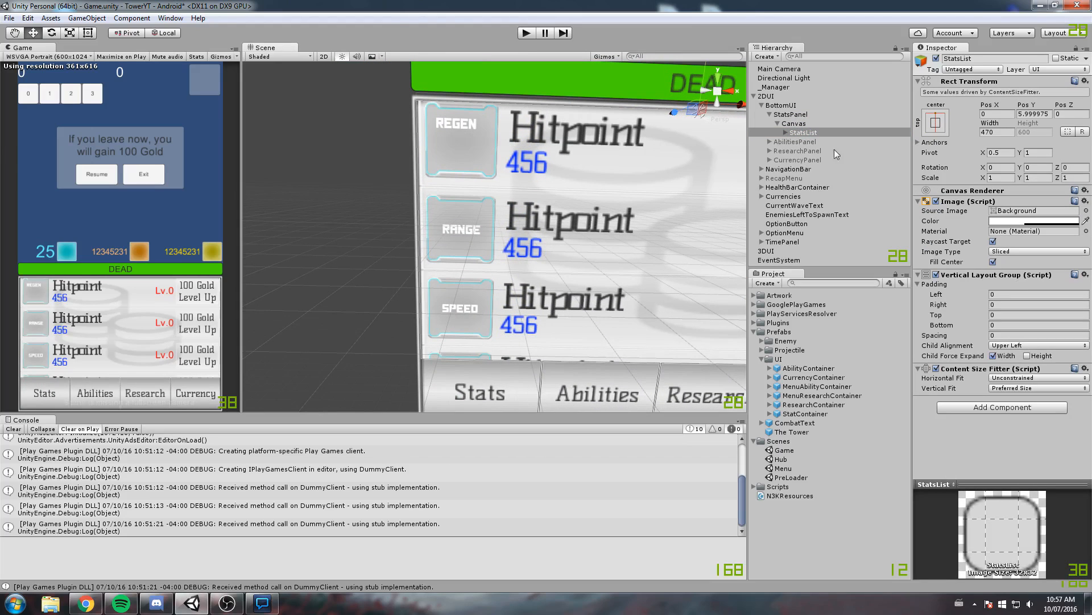
{"action": "left_click", "coordinate": [1029, 115]}
{"action": "type", "text": "0"}
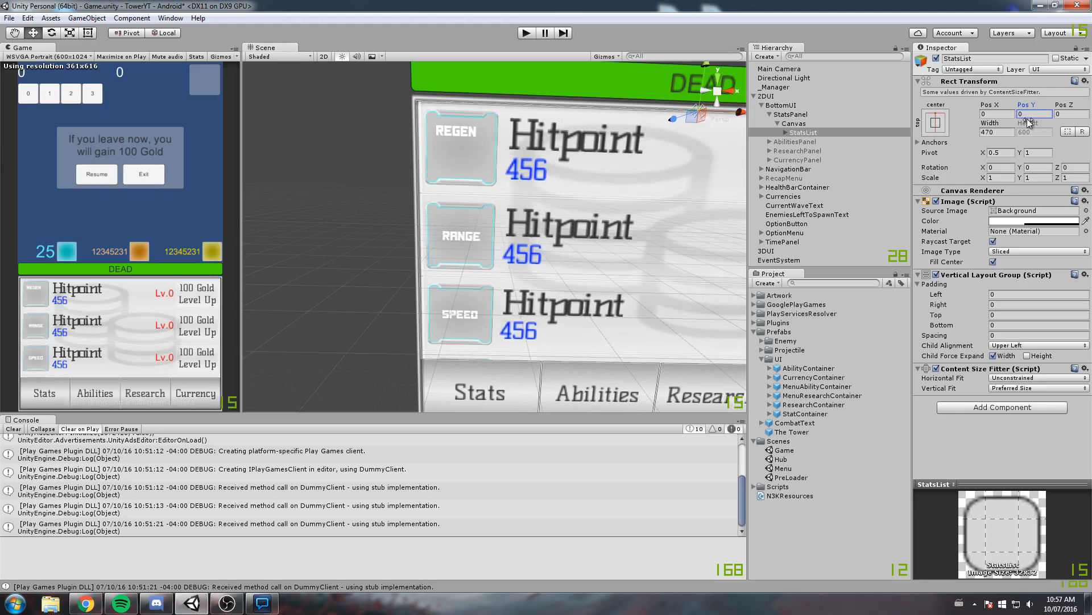
{"action": "scroll", "coordinate": [626, 108], "scroll_direction": "up", "scroll_amount": 2}
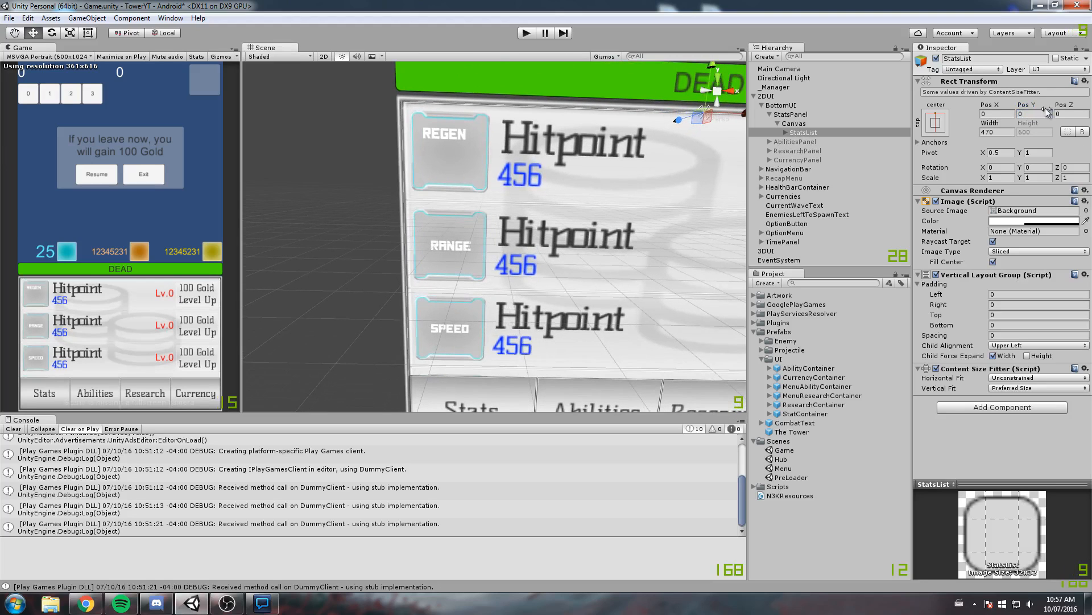
Set the Bottom offset of StatsPanel's Canvas to 5.32 so the mask meets the navigation bar's upper edge
{"action": "scroll", "coordinate": [480, 115], "scroll_direction": "up", "scroll_amount": 2}
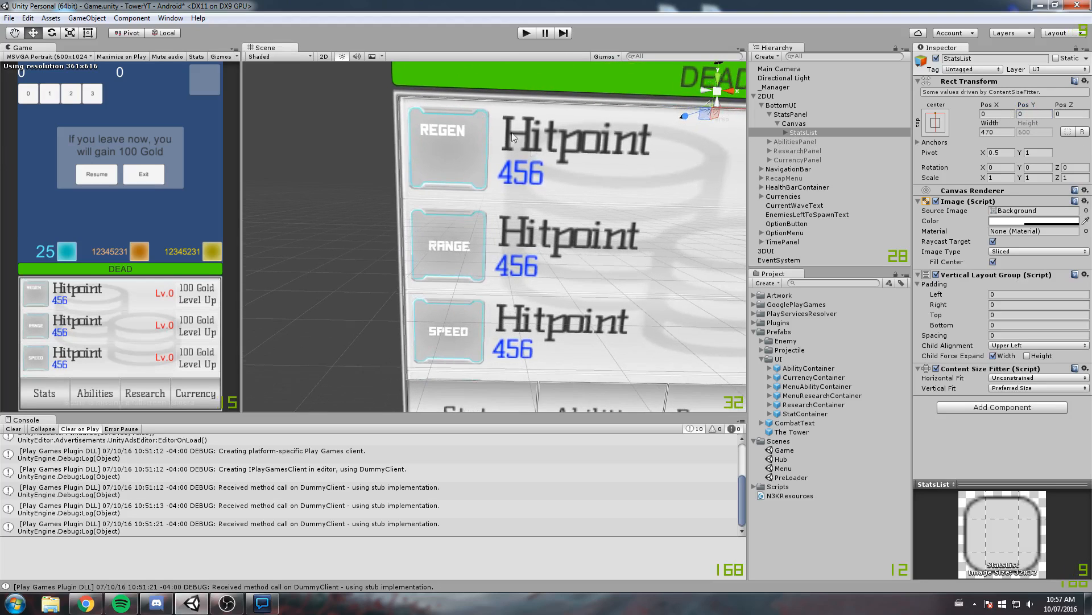
{"action": "middle_click_drag", "start_coordinate": [553, 352], "coordinate": [612, 240]}
{"action": "scroll", "coordinate": [574, 309], "scroll_direction": "up", "scroll_amount": 8}
{"action": "scroll", "coordinate": [575, 308], "scroll_direction": "up", "scroll_amount": 1}
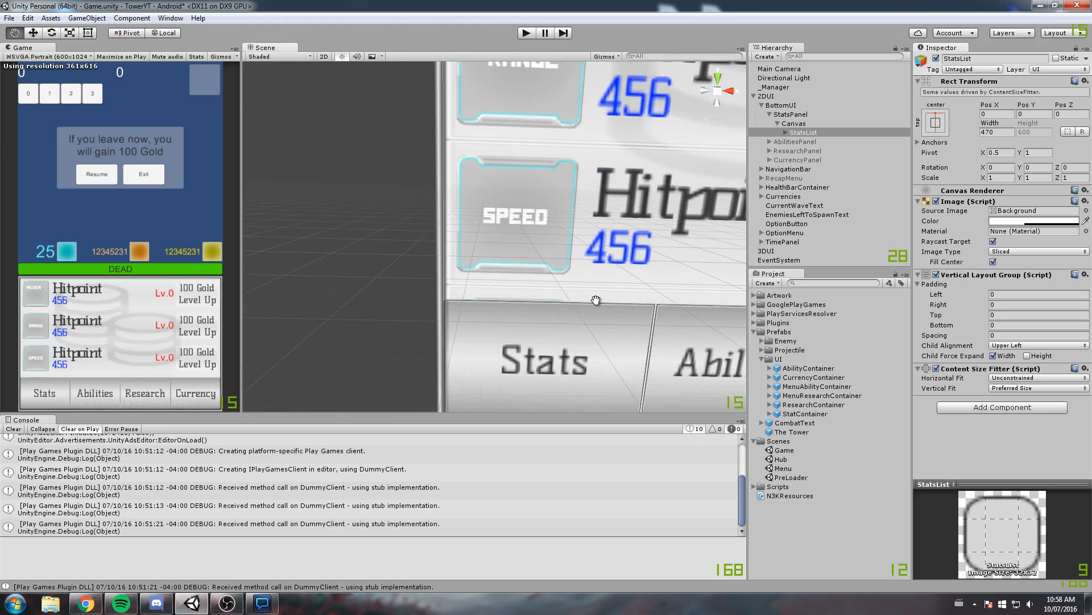
{"action": "middle_click_drag", "start_coordinate": [595, 298], "coordinate": [556, 296]}
{"action": "scroll", "coordinate": [500, 303], "scroll_direction": "up", "scroll_amount": 6}
{"action": "middle_click_drag", "start_coordinate": [476, 320], "coordinate": [470, 271]}
{"action": "scroll", "coordinate": [512, 276], "scroll_direction": "down", "scroll_amount": 3}
{"action": "scroll", "coordinate": [490, 281], "scroll_direction": "up", "scroll_amount": 2}
{"action": "scroll", "coordinate": [470, 272], "scroll_direction": "up", "scroll_amount": 3}
{"action": "left_click_drag", "start_coordinate": [483, 317], "coordinate": [598, 251], "text": "alt"}
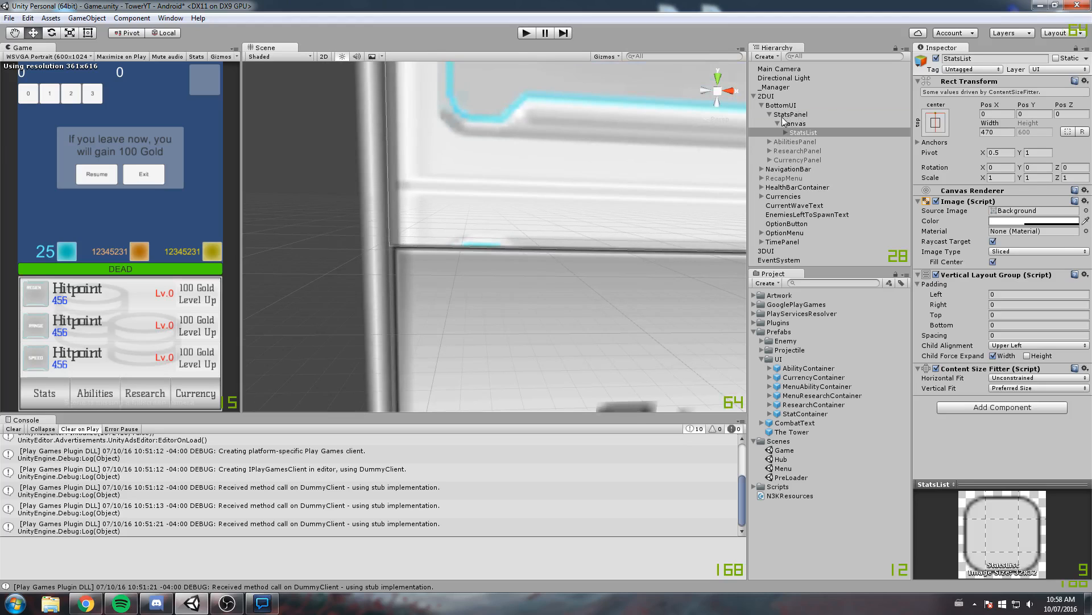
{"action": "left_click", "coordinate": [785, 123]}
{"action": "double_click", "coordinate": [1035, 117]}
{"action": "type", "text": "6"}
{"action": "left_click_drag", "start_coordinate": [1050, 117], "coordinate": [1032, 123]}
Examine the masked stats list inside the whole BottomUI frame, with nothing selected
{"action": "scroll", "coordinate": [569, 179], "scroll_direction": "down", "scroll_amount": 3}
{"action": "middle_click_drag", "start_coordinate": [501, 227], "coordinate": [432, 267]}
{"action": "scroll", "coordinate": [489, 250], "scroll_direction": "down", "scroll_amount": 3}
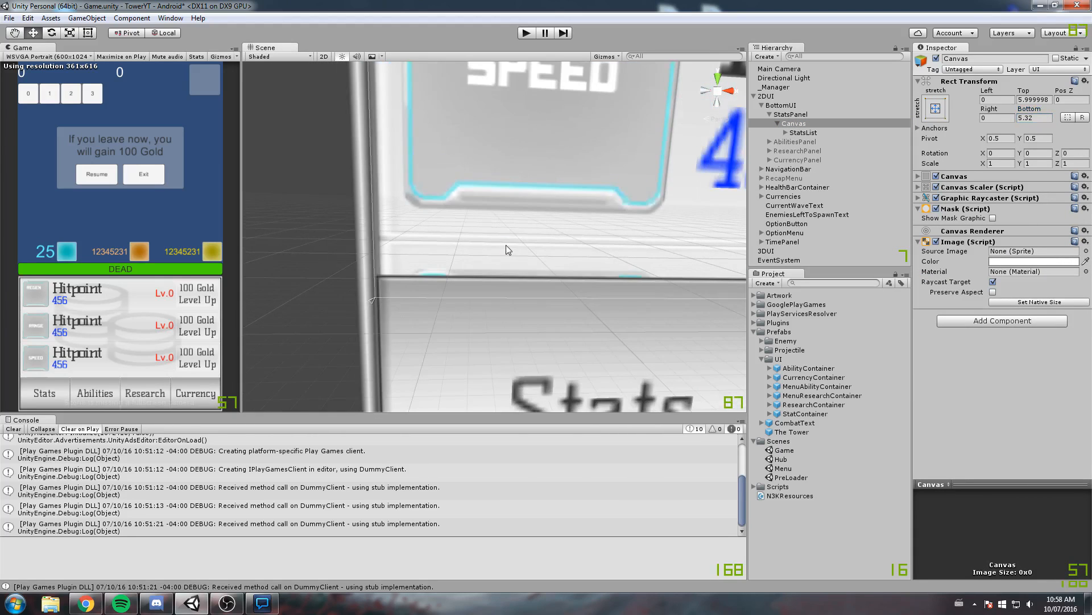
{"action": "scroll", "coordinate": [506, 245], "scroll_direction": "down", "scroll_amount": 10}
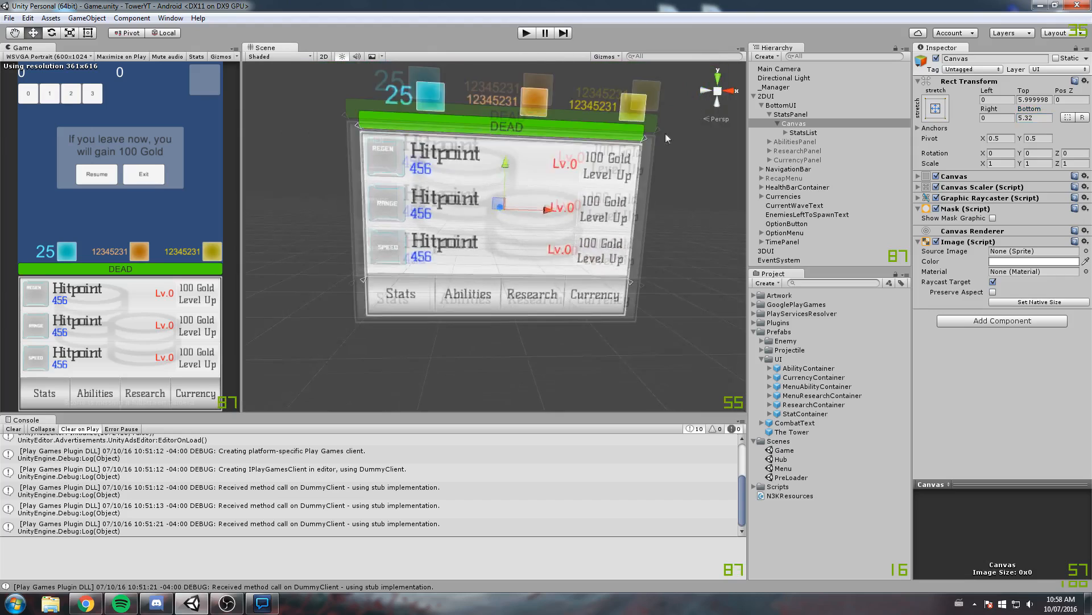
{"action": "scroll", "coordinate": [667, 133], "scroll_direction": "down", "scroll_amount": 2}
{"action": "left_click", "coordinate": [665, 181]}
{"action": "middle_click_drag", "start_coordinate": [575, 136], "coordinate": [594, 181]}
{"action": "scroll", "coordinate": [523, 238], "scroll_direction": "up", "scroll_amount": 2}
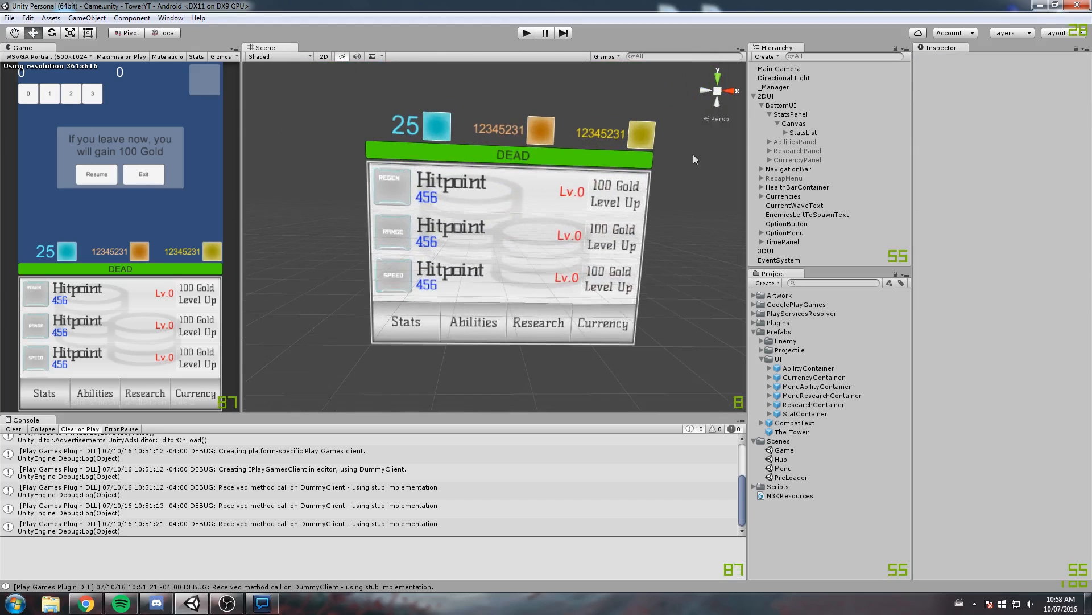
Deactivate StatsPanel and activate AbilitiesPanel
{"action": "left_click", "coordinate": [800, 115]}
{"action": "left_click", "coordinate": [770, 114]}
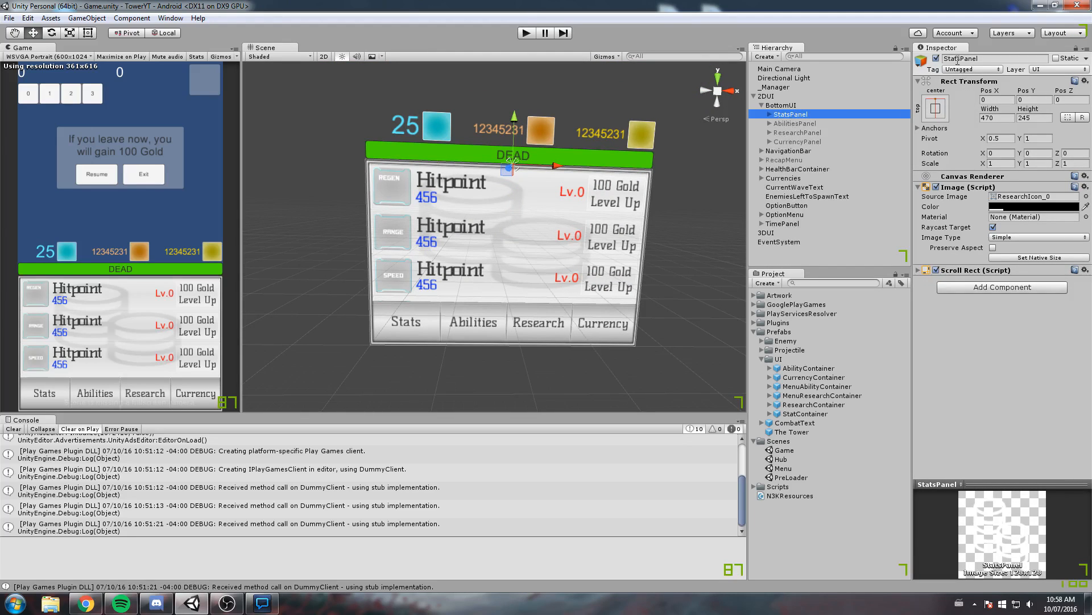
{"action": "left_click", "coordinate": [936, 58]}
{"action": "left_click", "coordinate": [797, 122]}
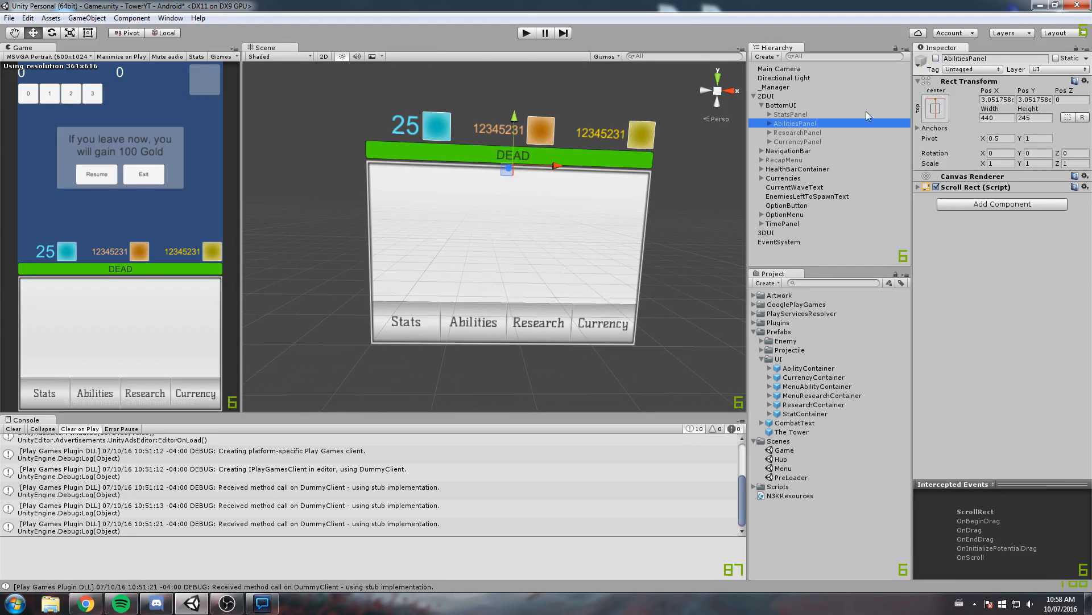
{"action": "left_click", "coordinate": [936, 58]}
{"action": "scroll", "coordinate": [538, 182], "scroll_direction": "up", "scroll_amount": 3}
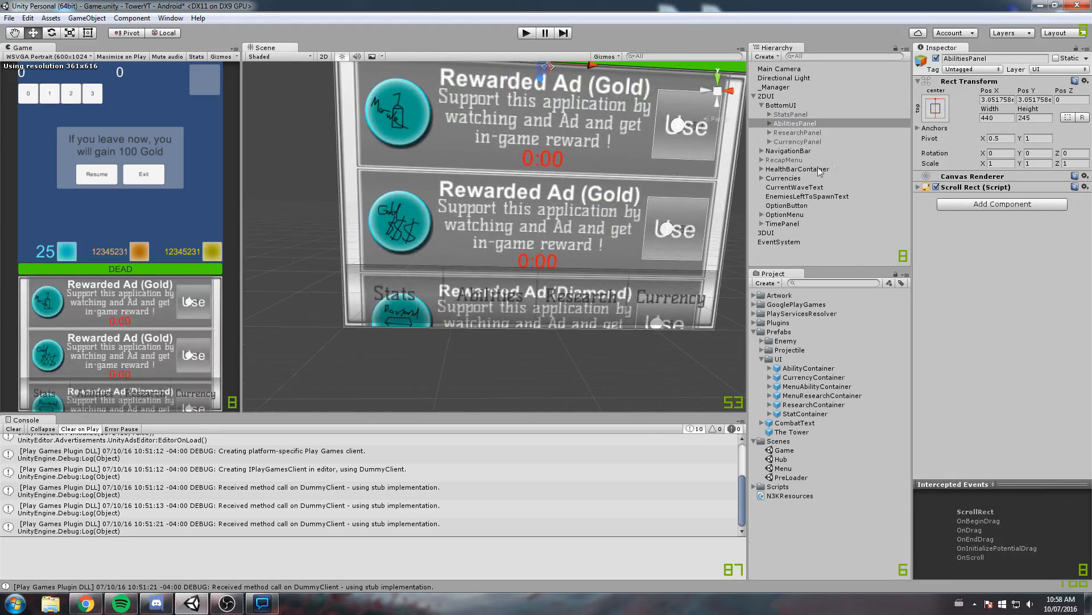
Copy StatsPanel's masked Canvas into AbilitiesPanel and delete the duplicated StatsList from the copy
{"action": "left_click", "coordinate": [770, 115]}
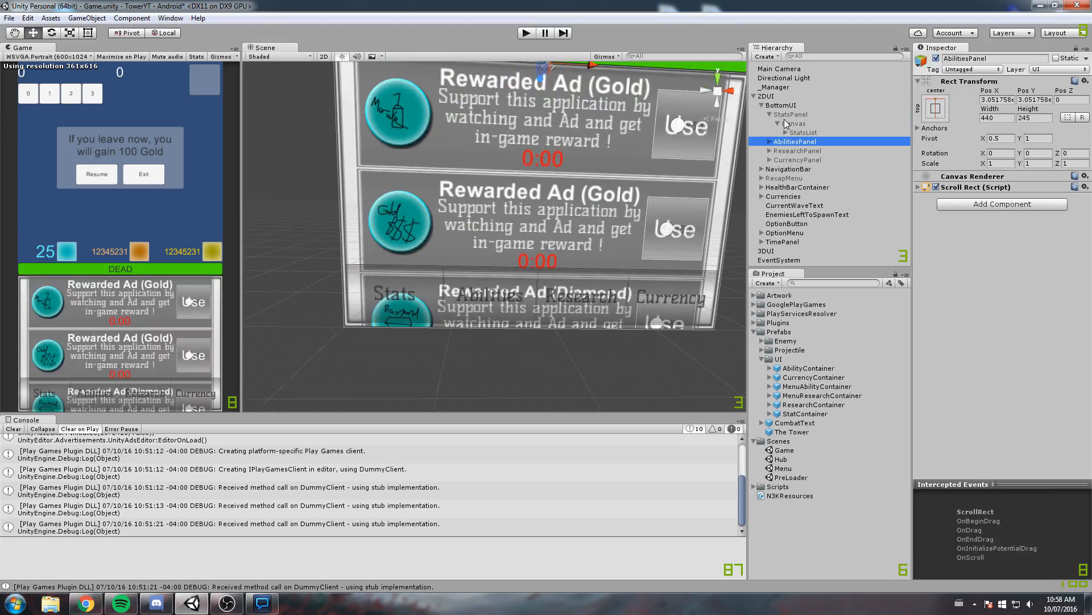
{"action": "left_click", "coordinate": [797, 123]}
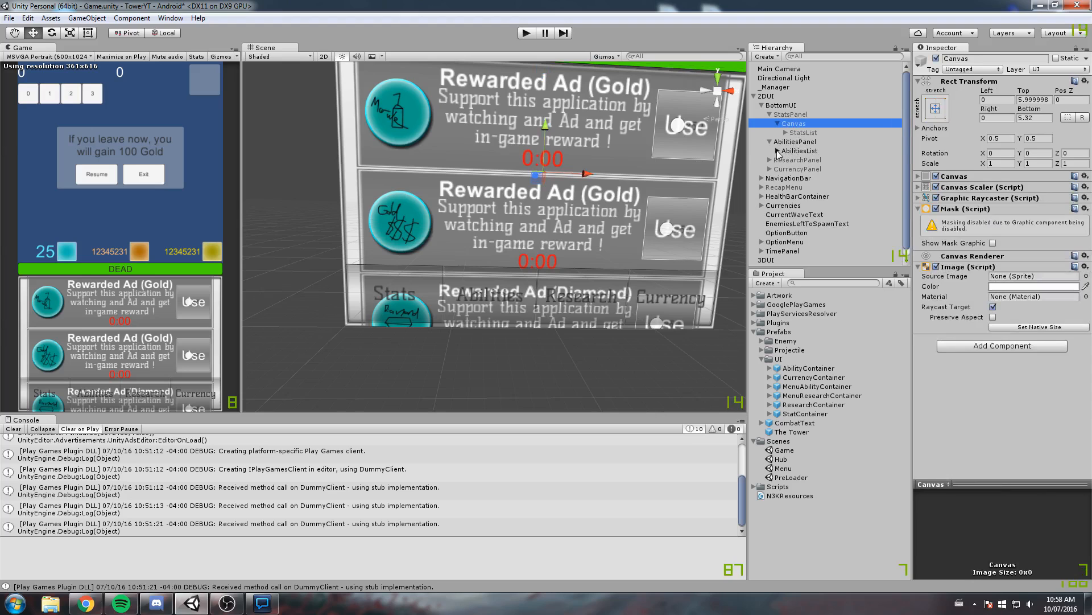
{"action": "left_click", "coordinate": [778, 151]}
{"action": "left_click", "coordinate": [796, 151]}
{"action": "left_click", "coordinate": [802, 143]}
{"action": "key", "text": "ctrl+v"}
{"action": "left_click_drag", "start_coordinate": [786, 205], "coordinate": [813, 149]}
{"action": "left_click", "coordinate": [778, 151]}
{"action": "left_click", "coordinate": [792, 160]}
{"action": "key", "text": "Delete"}
{"action": "left_click", "coordinate": [792, 152]}
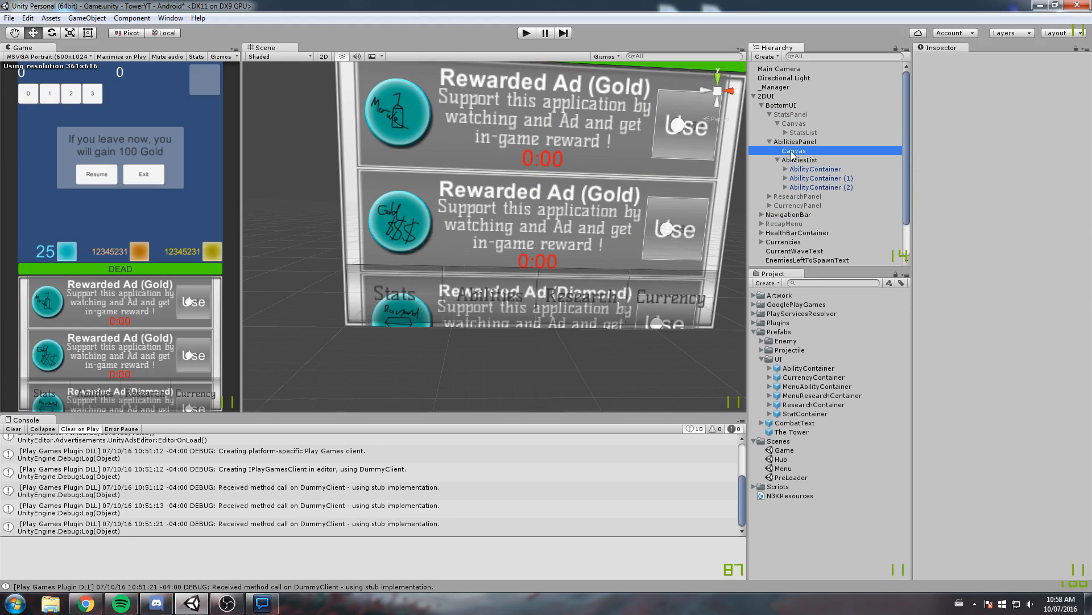
Nest AbilitiesList under AbilitiesPanel's Canvas and set its Pos Y to 0
{"action": "left_click_drag", "start_coordinate": [798, 160], "coordinate": [803, 152]}
{"action": "left_click", "coordinate": [802, 152]}
{"action": "middle_click_drag", "start_coordinate": [547, 117], "coordinate": [602, 228]}
{"action": "scroll", "coordinate": [602, 227], "scroll_direction": "up", "scroll_amount": 5}
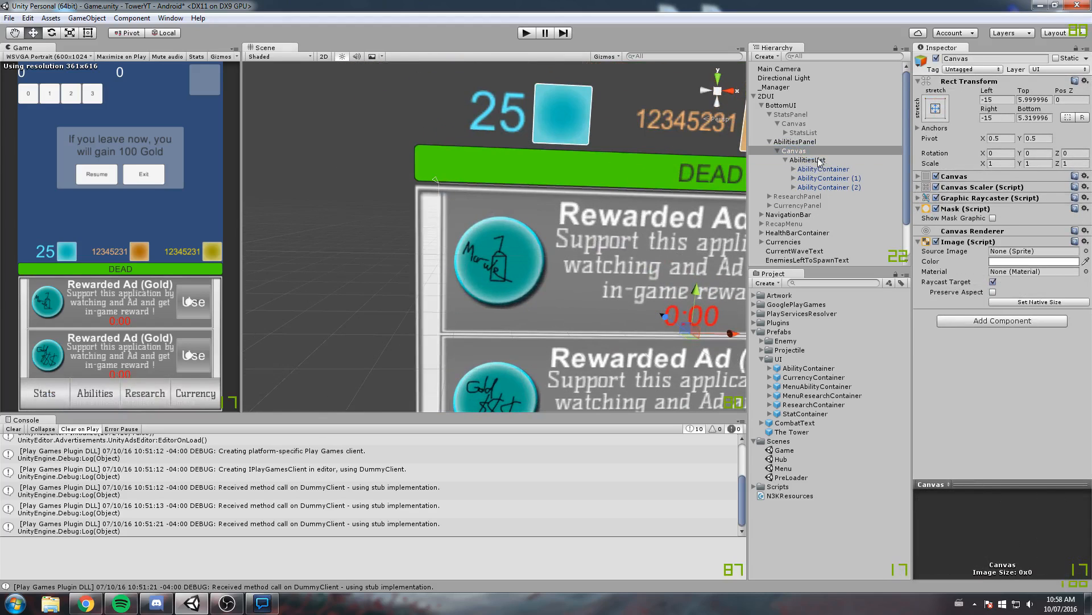
{"action": "left_click", "coordinate": [819, 160]}
{"action": "left_click", "coordinate": [1033, 114]}
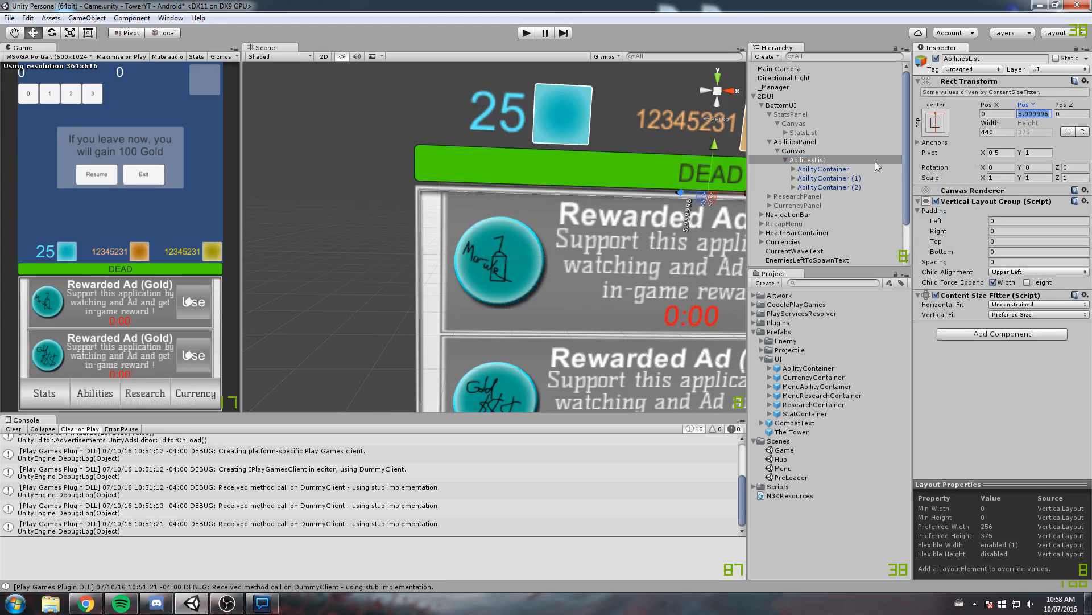
{"action": "type", "text": "0"}
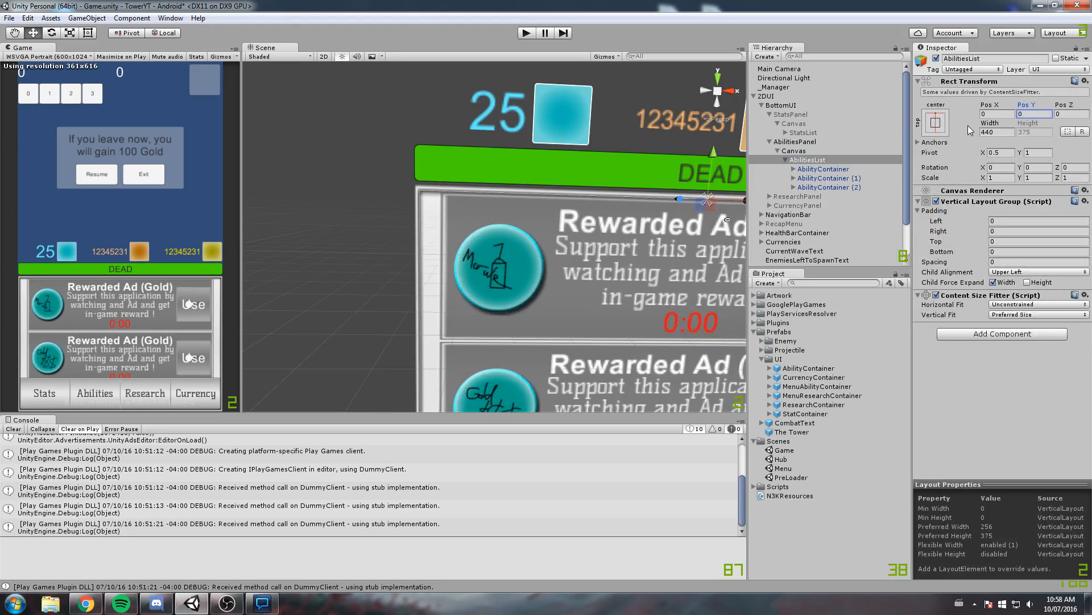
Set the Width of AbilitiesList to 470 so it fills the frame
{"action": "double_click", "coordinate": [794, 151]}
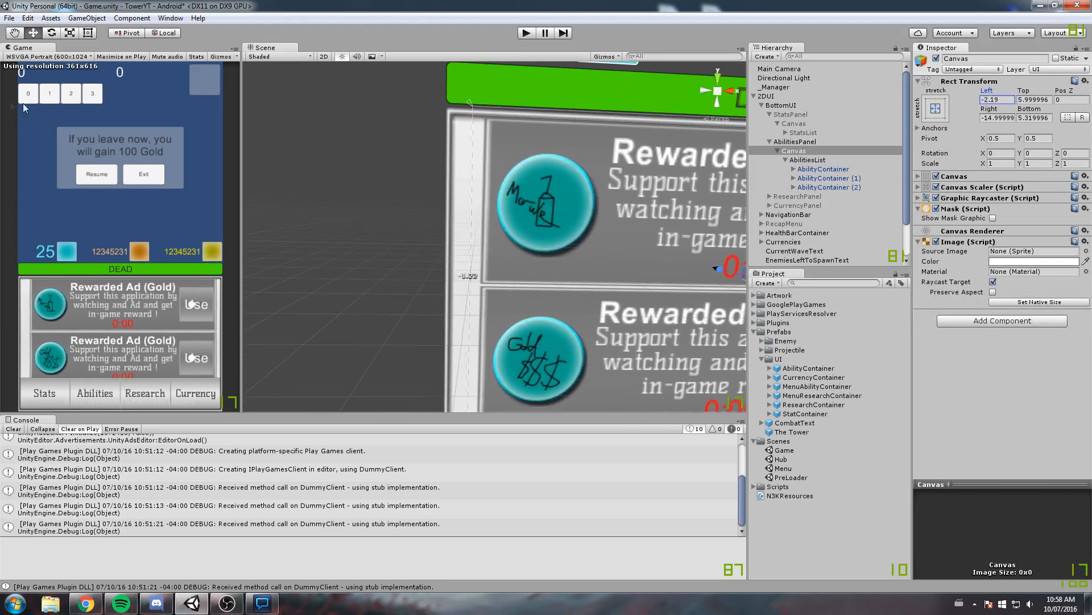
{"action": "double_click", "coordinate": [807, 160]}
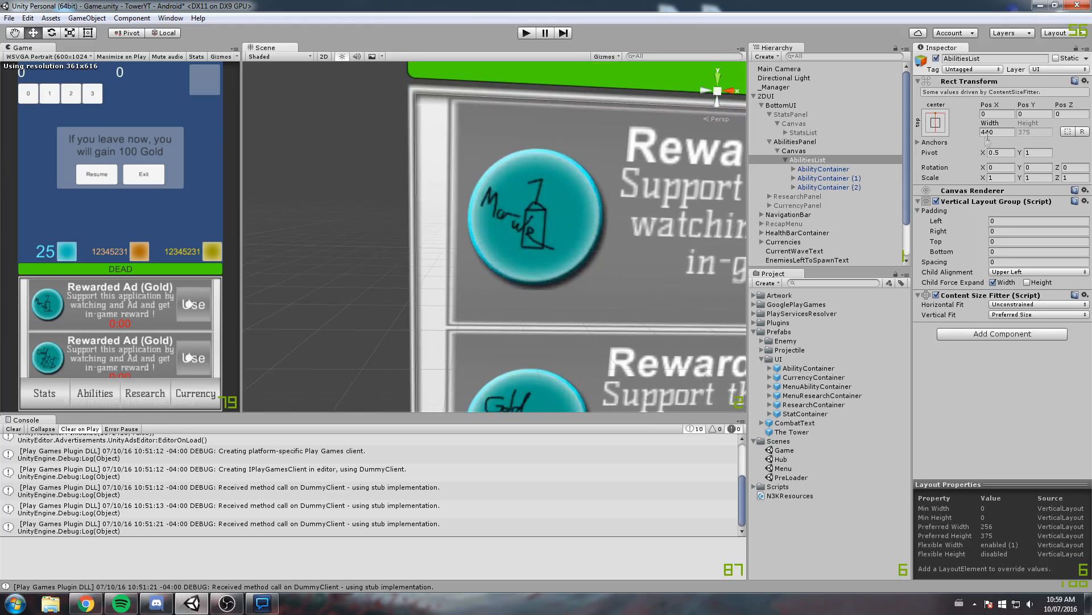
{"action": "left_click", "coordinate": [1005, 131]}
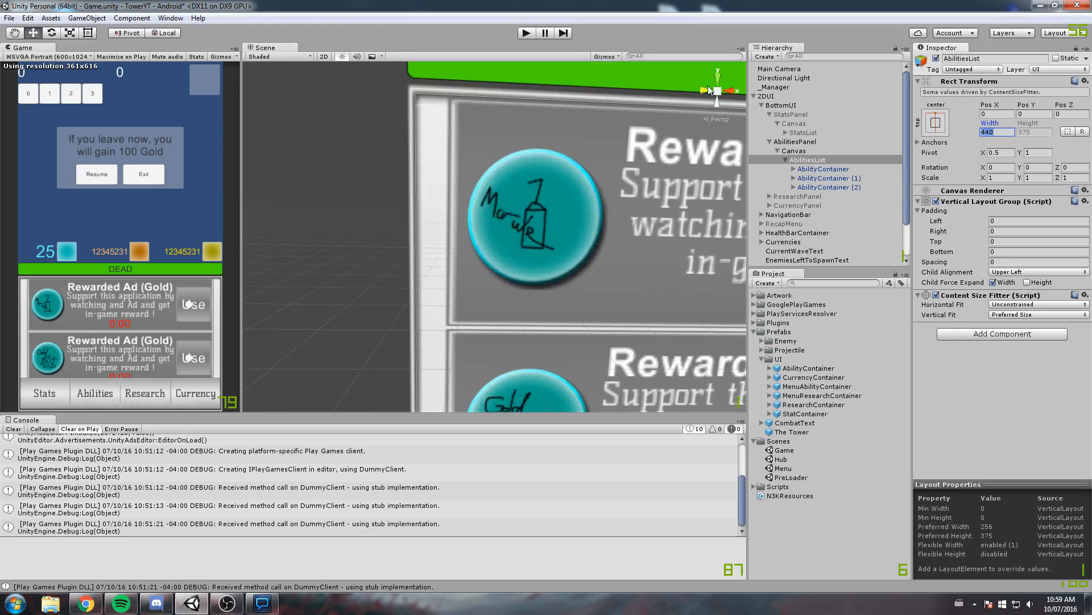
{"action": "type", "text": "470"}
{"action": "scroll", "coordinate": [547, 235], "scroll_direction": "down", "scroll_amount": 5}
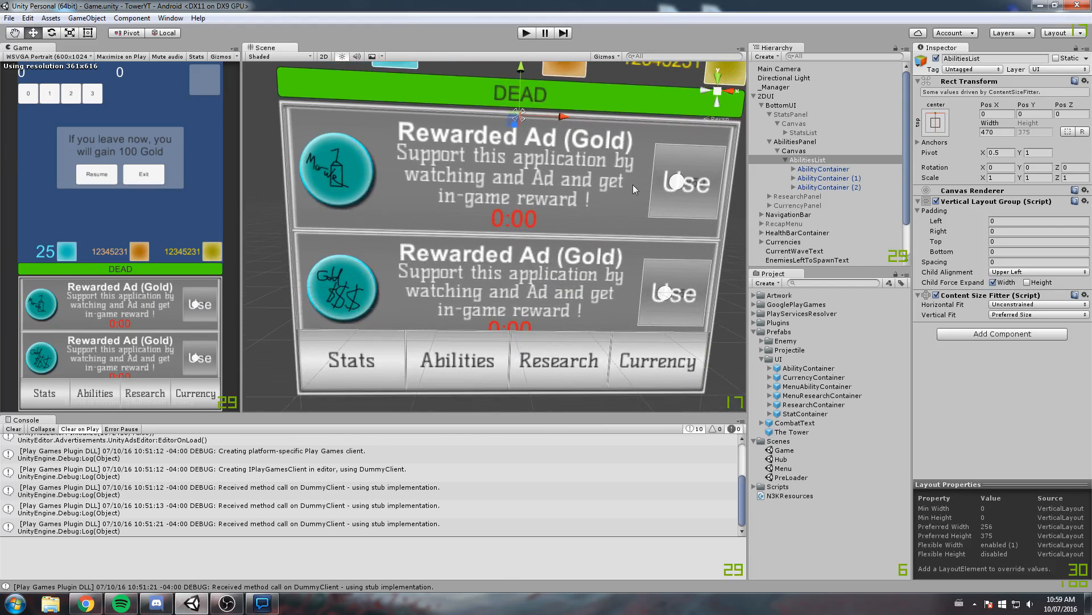
{"action": "scroll", "coordinate": [614, 197], "scroll_direction": "down", "scroll_amount": 3}
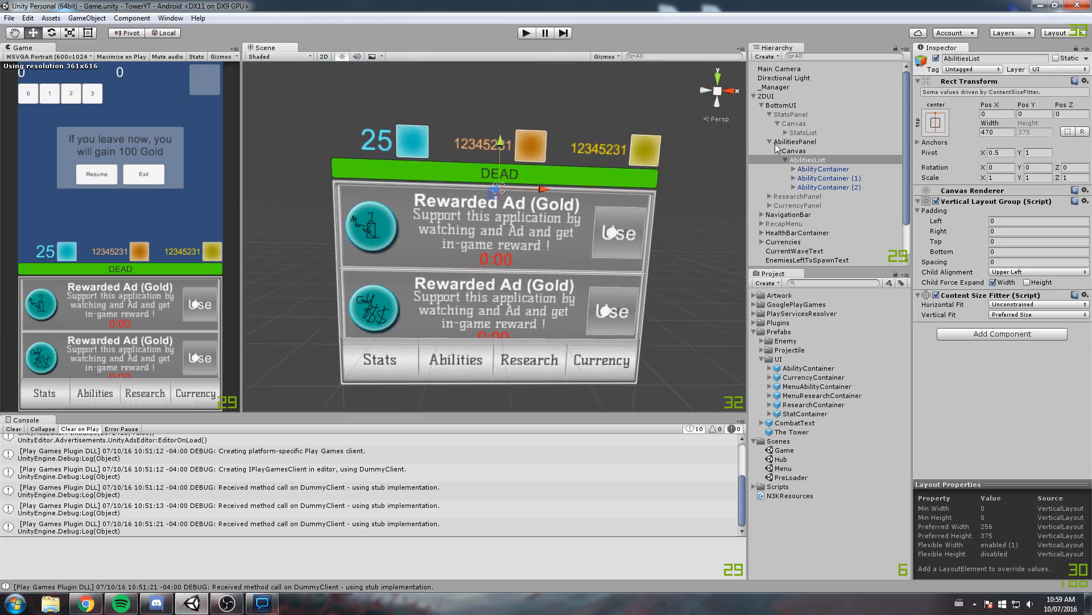
Deactivate AbilitiesPanel and activate ResearchPanel
{"action": "left_click", "coordinate": [775, 142]}
{"action": "left_click", "coordinate": [936, 58]}
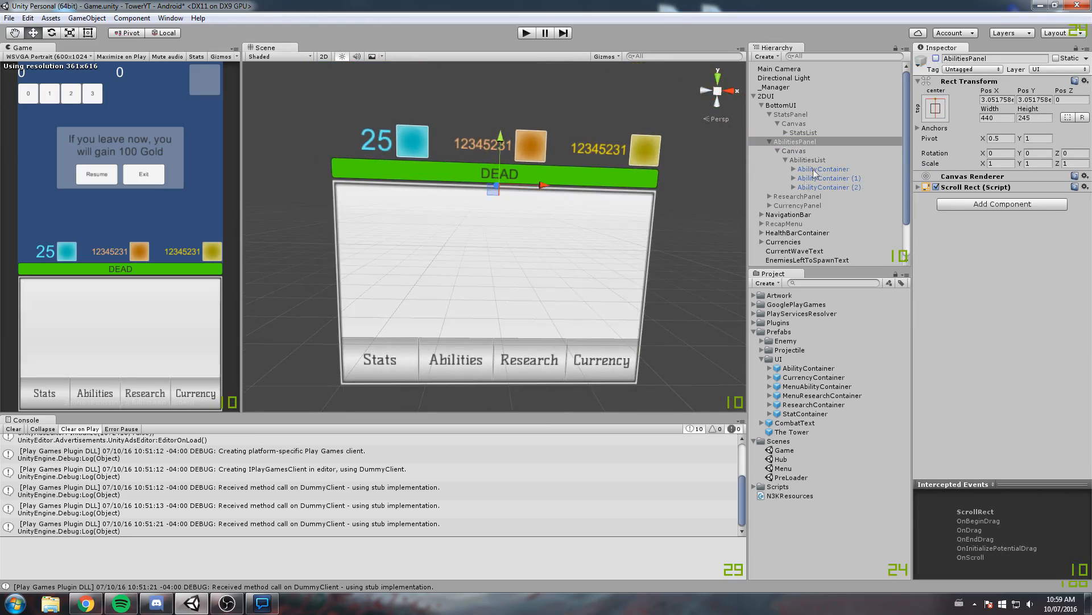
{"action": "left_click", "coordinate": [797, 197]}
{"action": "left_click", "coordinate": [936, 59]}
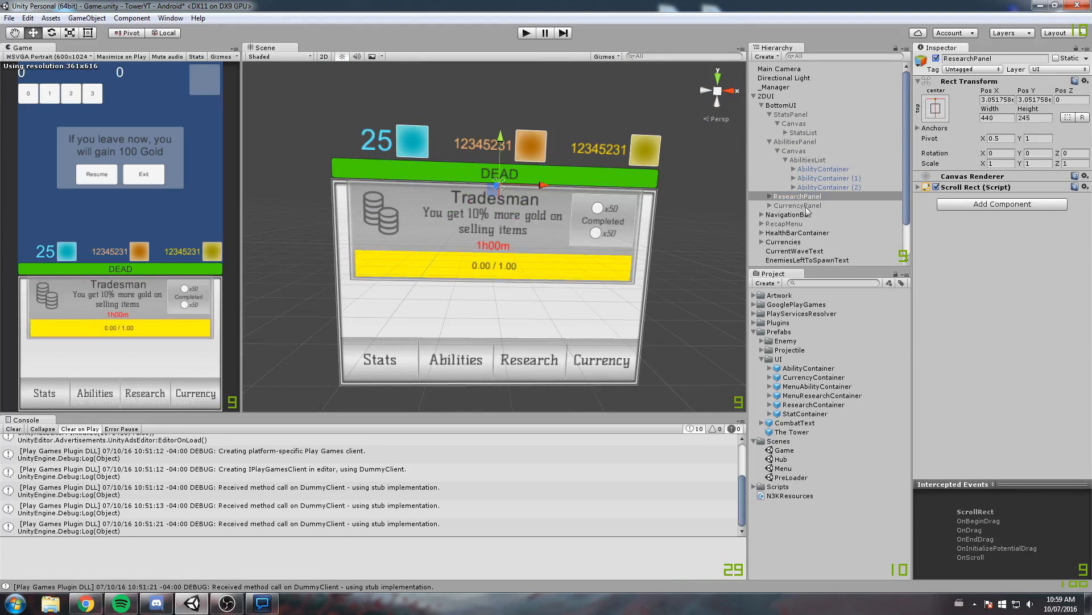
Copy AbilitiesPanel's masked Canvas into ResearchPanel
{"action": "left_click", "coordinate": [769, 196]}
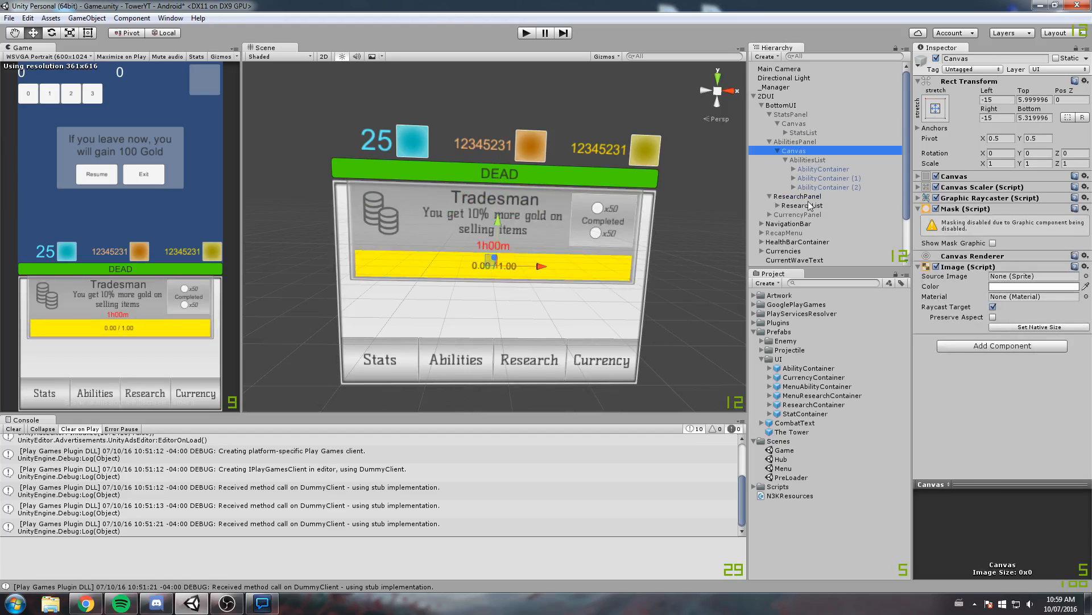
{"action": "left_click", "coordinate": [805, 204]}
{"action": "key", "text": "ctrl+v"}
Nest ResearchList under ResearchPanel's Canvas and delete the duplicated AbilitiesList from that Canvas
{"action": "mouse_move", "coordinate": [797, 214]}
{"action": "left_mouse_down"}
{"action": "mouse_move", "coordinate": [800, 206]}
{"action": "mouse_move", "coordinate": [784, 208]}
{"action": "left_mouse_up"}
{"action": "left_click", "coordinate": [783, 208]}
{"action": "left_click", "coordinate": [808, 214]}
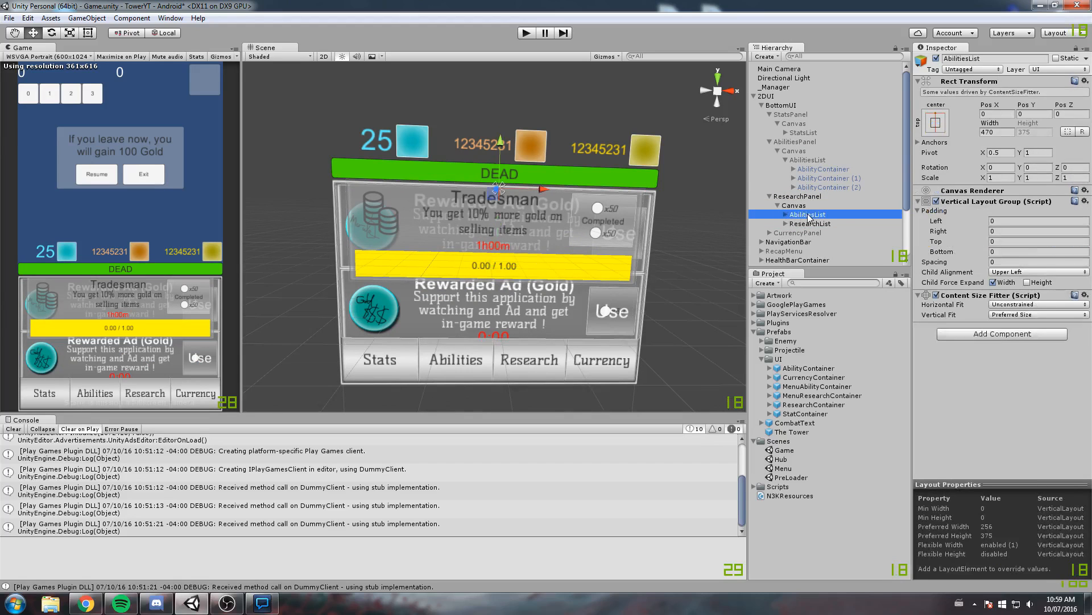
{"action": "key", "text": "Delete"}
{"action": "left_click", "coordinate": [794, 206]}
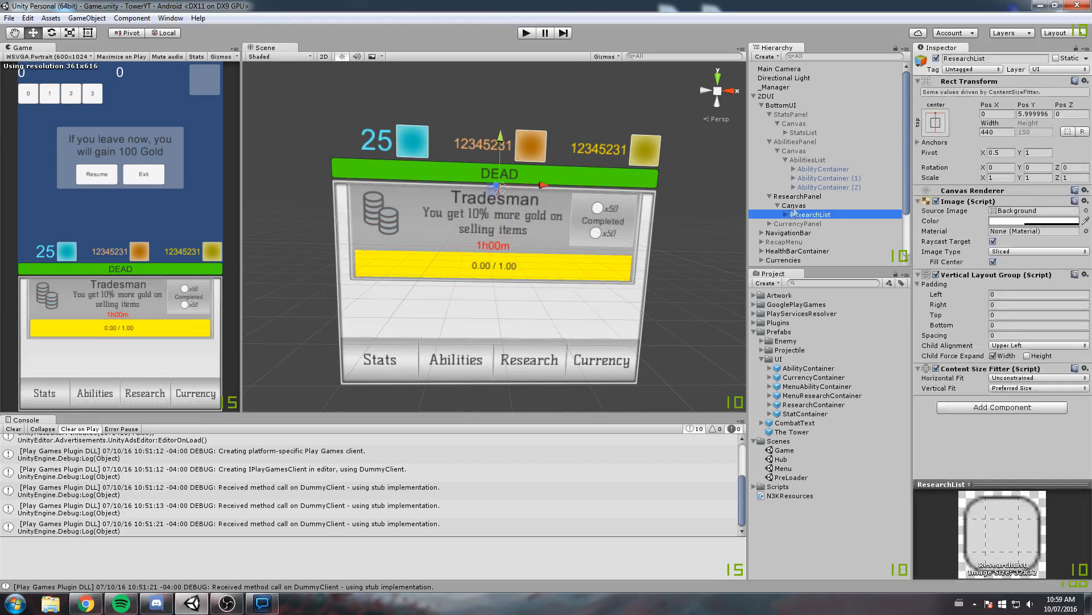
Set the Width of ResearchList to 470 and its Pos Y to 0
{"action": "left_click", "coordinate": [810, 215]}
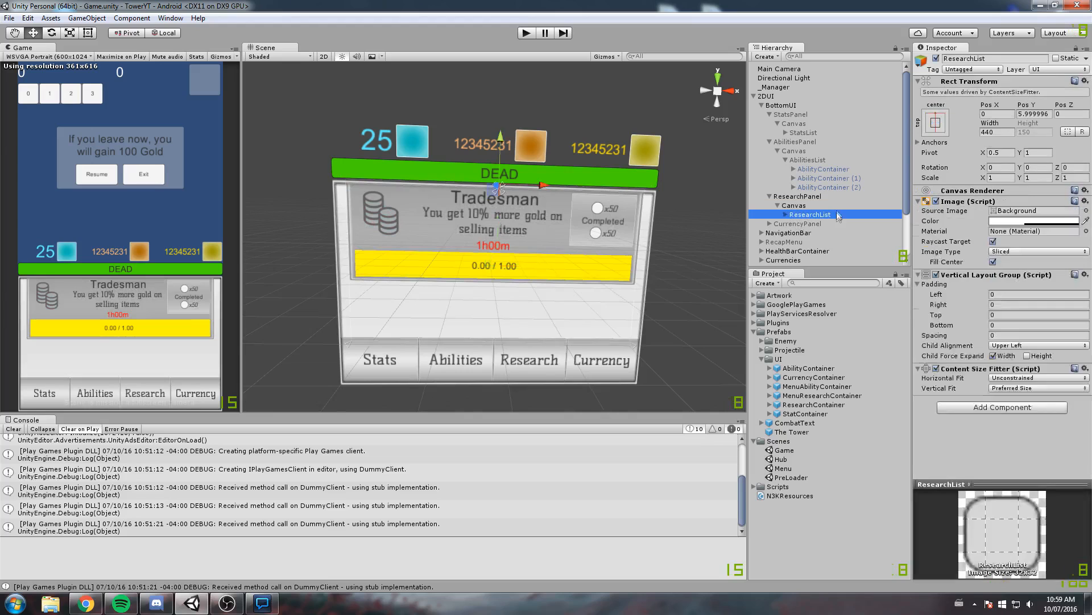
{"action": "left_click", "coordinate": [996, 132]}
{"action": "type", "text": "470"}
{"action": "left_click", "coordinate": [1034, 113]}
{"action": "type", "text": "0"}
{"action": "middle_click_drag", "start_coordinate": [562, 249], "coordinate": [572, 211]}
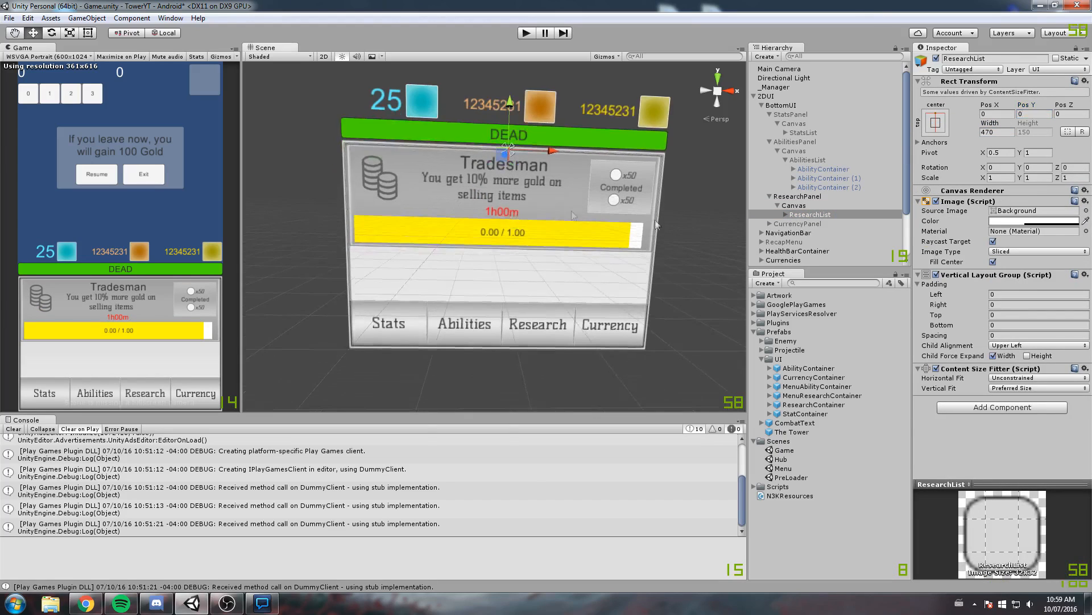
{"action": "scroll", "coordinate": [668, 214], "scroll_direction": "up", "scroll_amount": 4}
{"action": "middle_click_drag", "start_coordinate": [681, 221], "coordinate": [632, 228]}
Set the Width of the ProgressBar inside ResearchContainer's ResearchProgress to 440 and save the scene
{"action": "left_click", "coordinate": [788, 214]}
{"action": "middle_click_drag", "start_coordinate": [560, 192], "coordinate": [571, 172]}
{"action": "scroll", "coordinate": [571, 172], "scroll_direction": "down", "scroll_amount": 3}
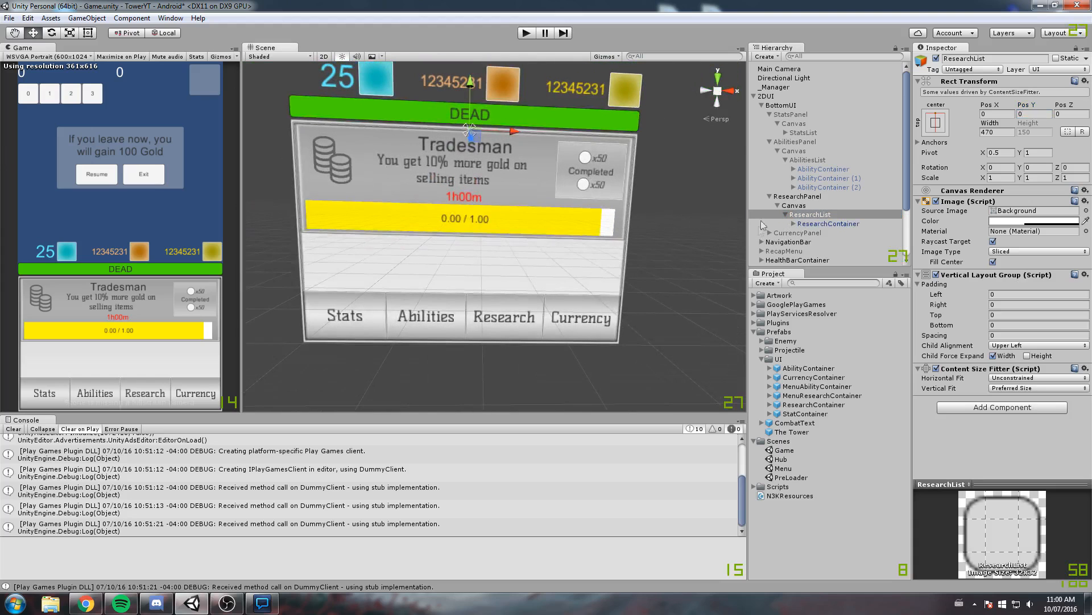
{"action": "left_click", "coordinate": [793, 224]}
{"action": "left_click", "coordinate": [836, 259]}
{"action": "scroll", "coordinate": [835, 257], "scroll_direction": "down", "scroll_amount": 3}
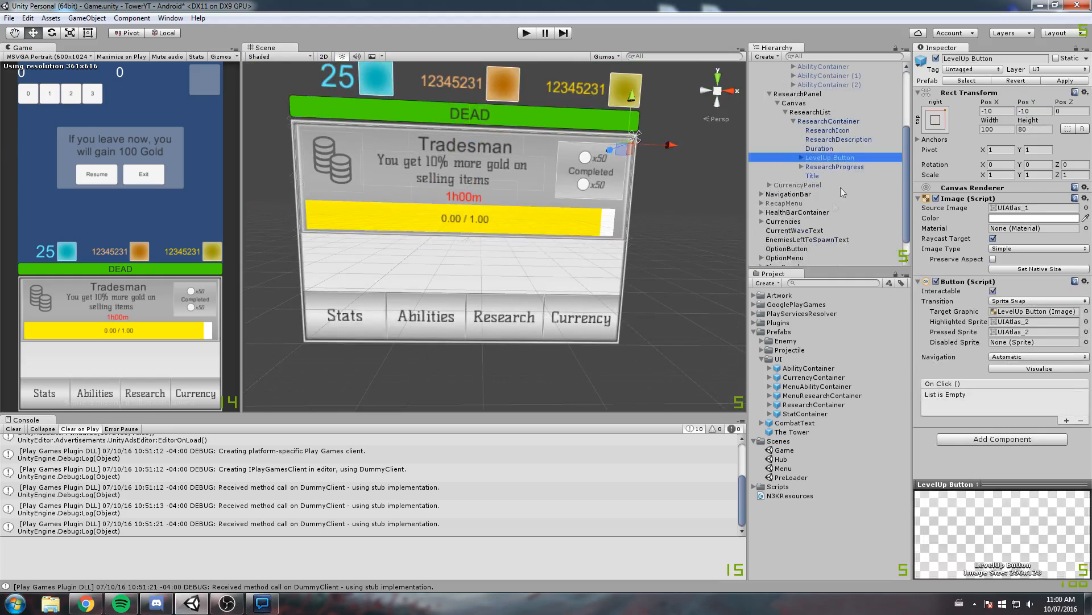
{"action": "left_click", "coordinate": [831, 168]}
{"action": "left_click", "coordinate": [802, 167]}
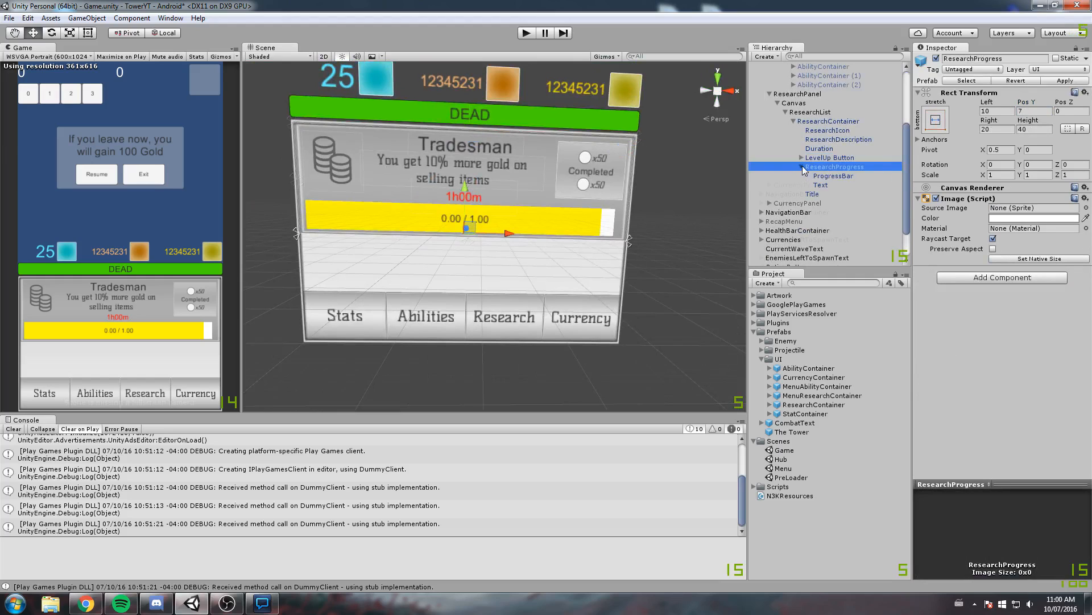
{"action": "left_click", "coordinate": [834, 176]}
{"action": "left_click", "coordinate": [997, 129]}
{"action": "type", "text": "440"}
{"action": "middle_click_drag", "start_coordinate": [527, 141], "coordinate": [530, 158]}
{"action": "key", "text": "ctrl+s"}
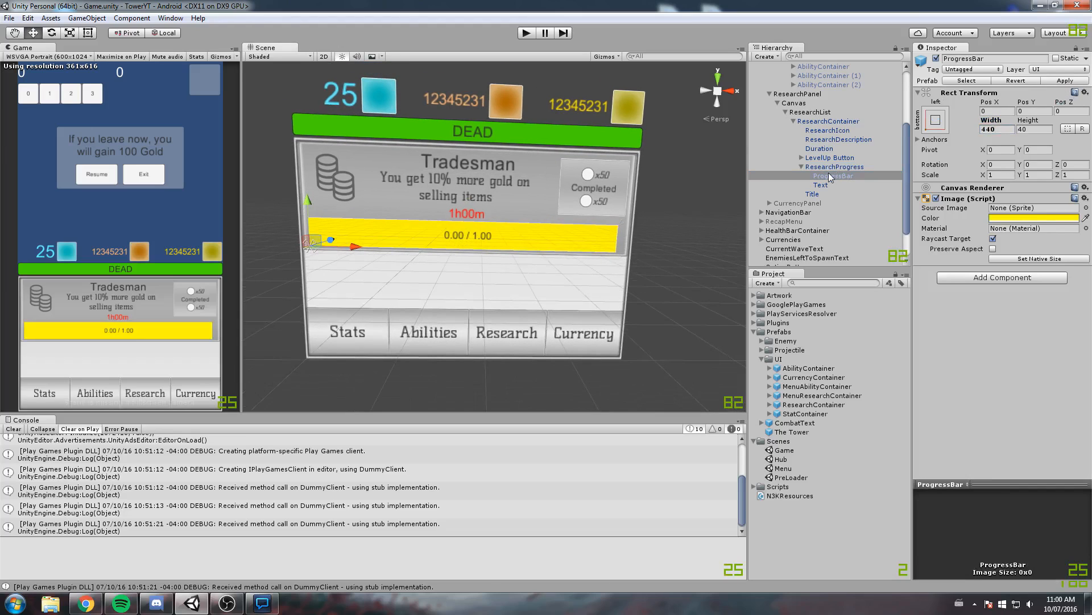
Apply the changes of ResearchContainer and the first AbilityContainer to their prefabs
{"action": "left_click", "coordinate": [816, 122]}
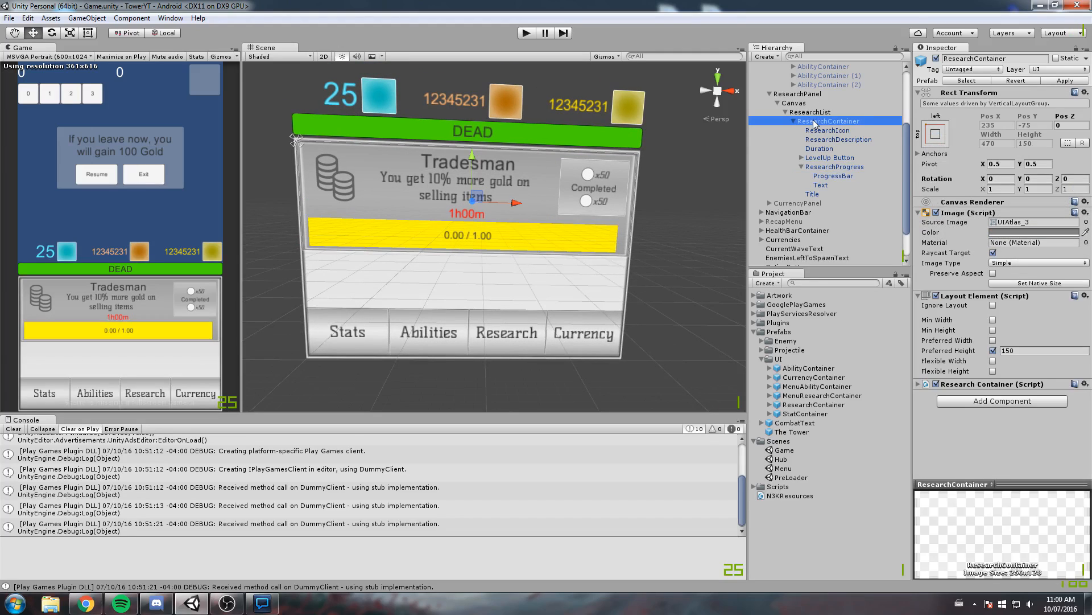
{"action": "left_click", "coordinate": [1065, 80]}
{"action": "left_click", "coordinate": [790, 121]}
{"action": "scroll", "coordinate": [836, 148], "scroll_direction": "up", "scroll_amount": 3}
{"action": "left_click", "coordinate": [828, 169]}
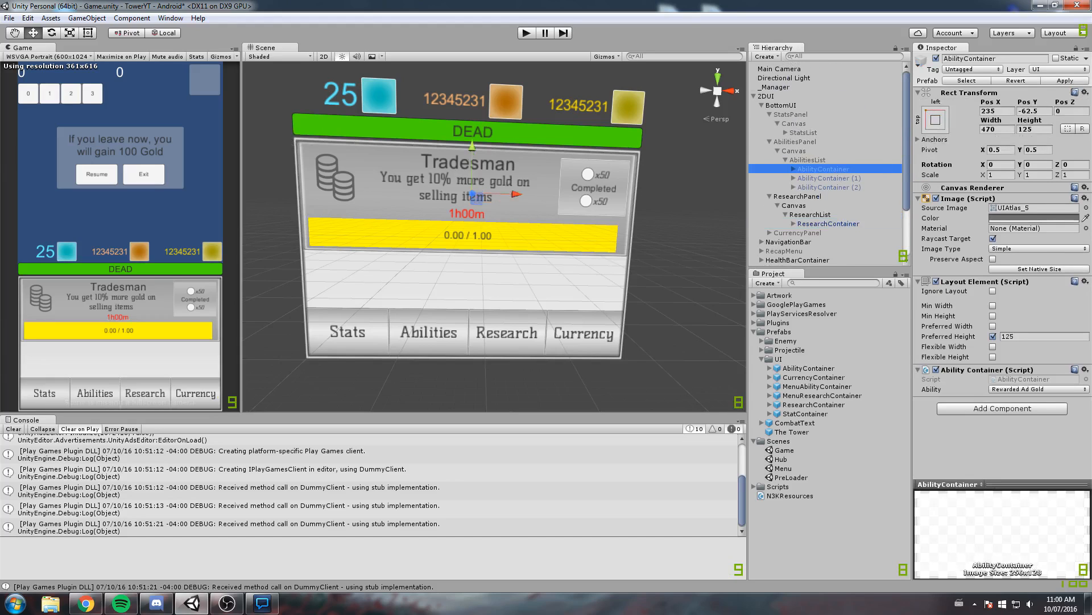
{"action": "left_click", "coordinate": [1062, 81]}
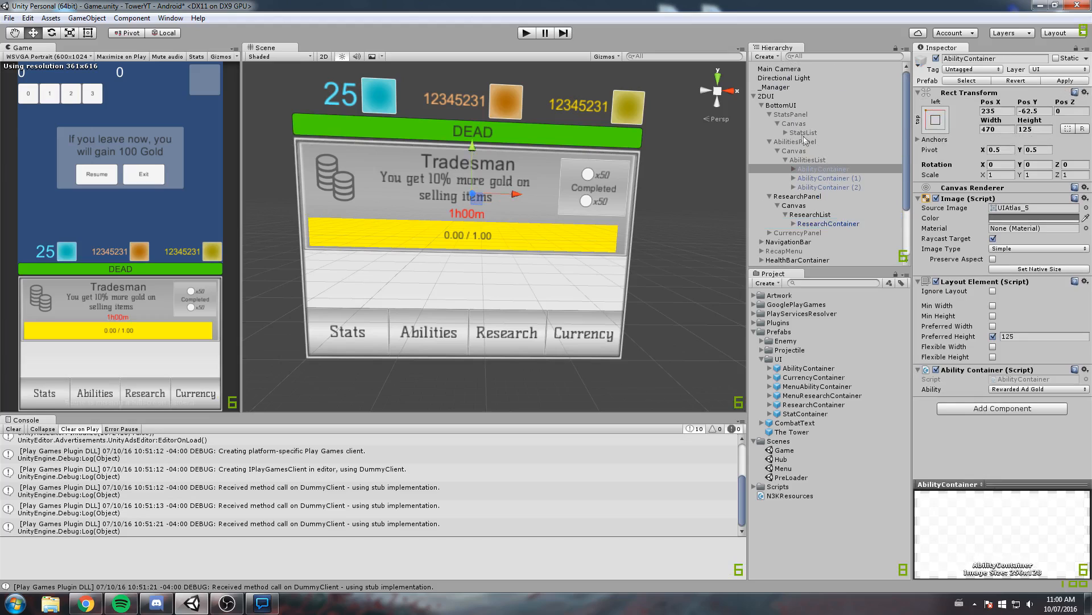
Collapse AbilitiesPanel in the object tree and deactivate ResearchPanel
{"action": "left_click", "coordinate": [769, 142]}
{"action": "left_click", "coordinate": [810, 159]}
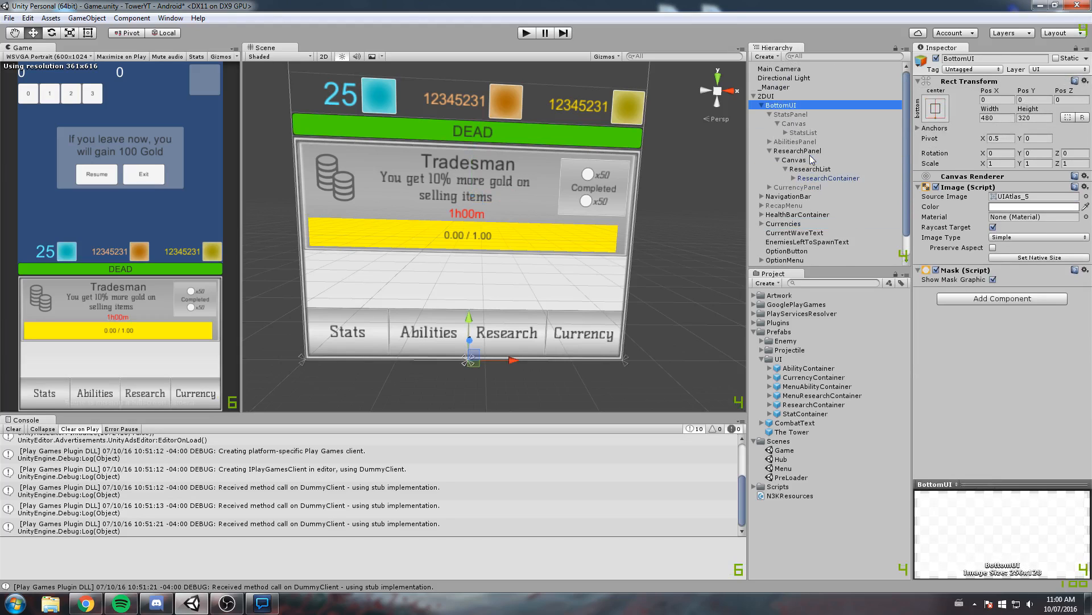
{"action": "left_click", "coordinate": [797, 151]}
{"action": "left_click", "coordinate": [936, 58]}
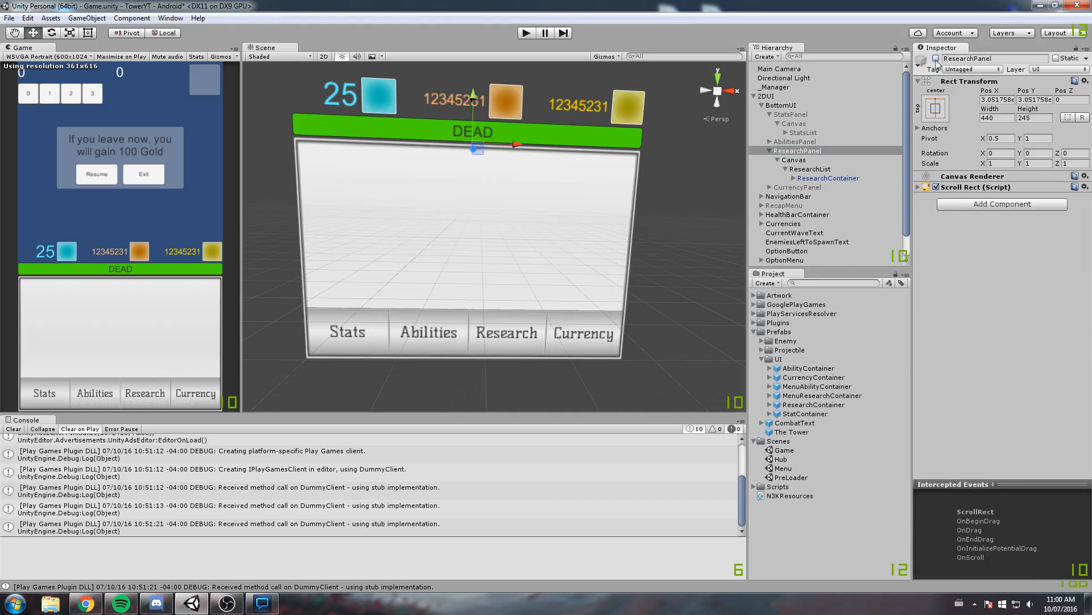
Collapse ResearchPanel in the object tree, then activate CurrencyPanel and expand it
{"action": "left_click", "coordinate": [769, 150]}
{"action": "left_click", "coordinate": [800, 159]}
{"action": "left_click", "coordinate": [936, 59]}
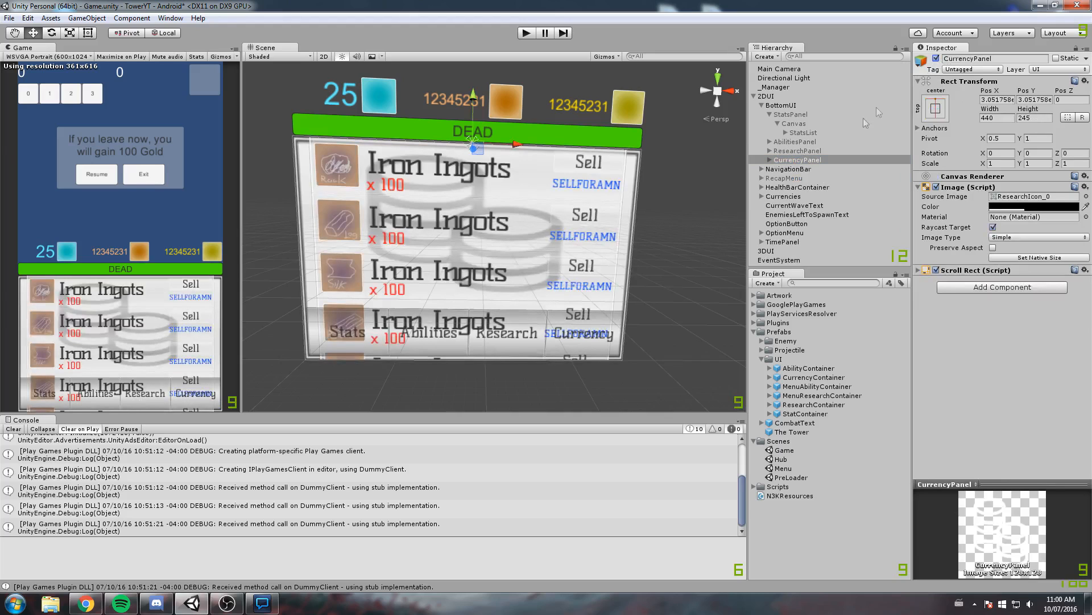
{"action": "left_click", "coordinate": [769, 160]}
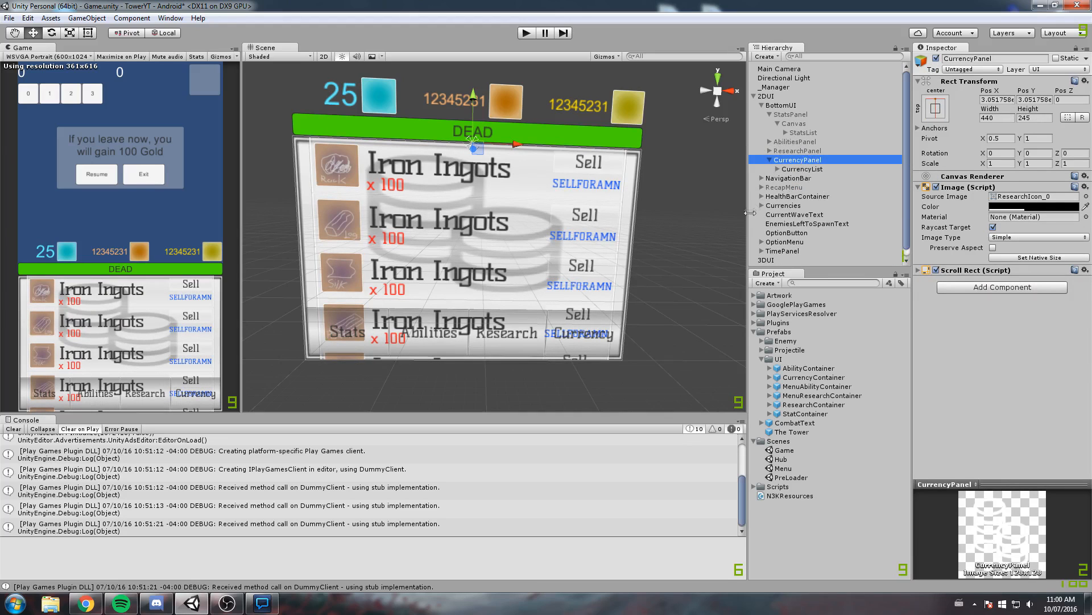
Give CurrencyPanel a copy of StatsPanel's masked Canvas without its StatsList, and nest CurrencyList inside that Canvas
{"action": "left_click", "coordinate": [807, 127]}
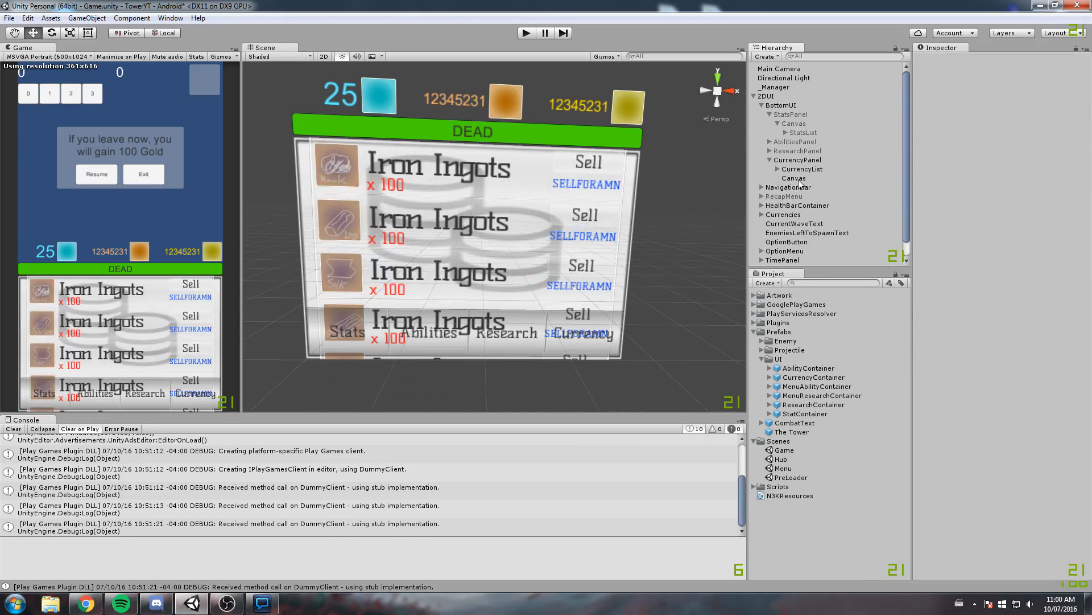
{"action": "left_click", "coordinate": [800, 168]}
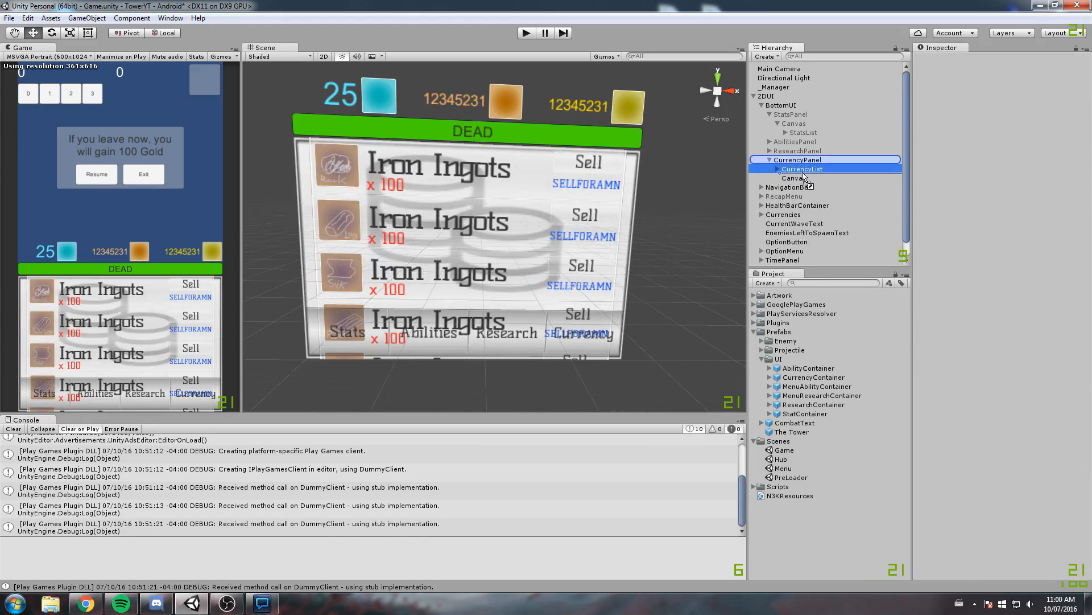
{"action": "left_click_drag", "start_coordinate": [804, 170], "coordinate": [807, 178]}
{"action": "left_click", "coordinate": [808, 170]}
{"action": "double_click", "coordinate": [806, 171]}
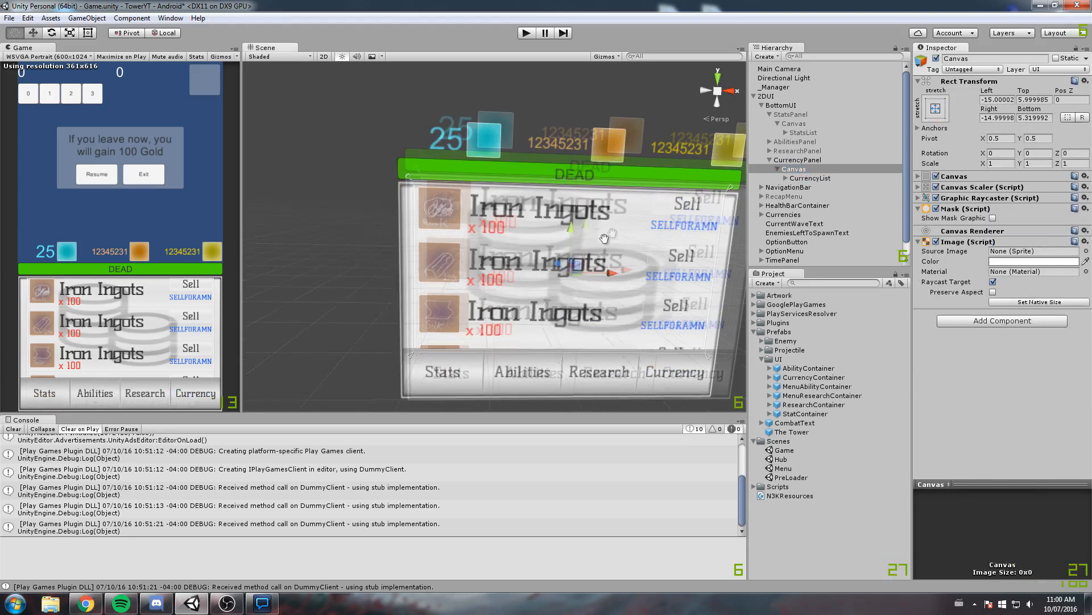
Set the Width of CurrencyList inside CurrencyPanel's Canvas to 470
{"action": "left_click", "coordinate": [1001, 100]}
{"action": "type", "text": "0"}
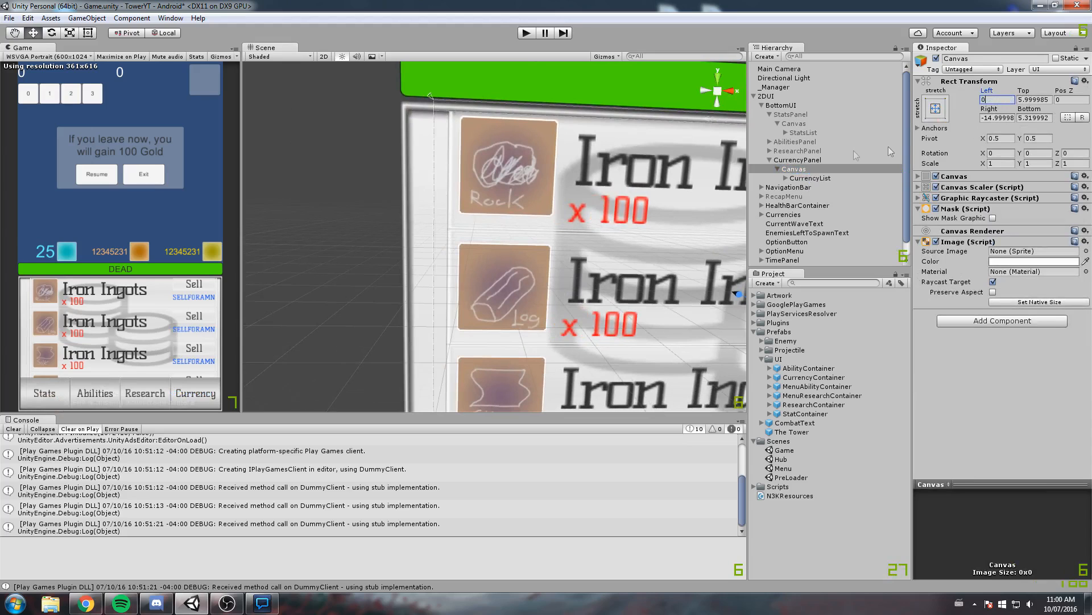
{"action": "left_click", "coordinate": [820, 178]}
{"action": "left_click", "coordinate": [991, 131]}
{"action": "type", "text": "470"}
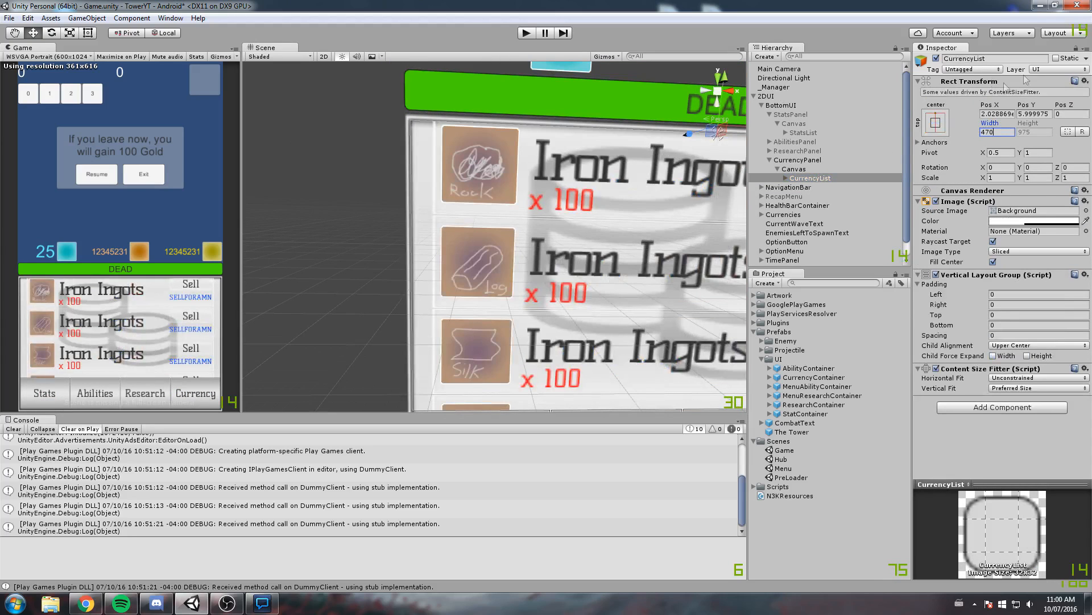
{"action": "type", "text": "f"}
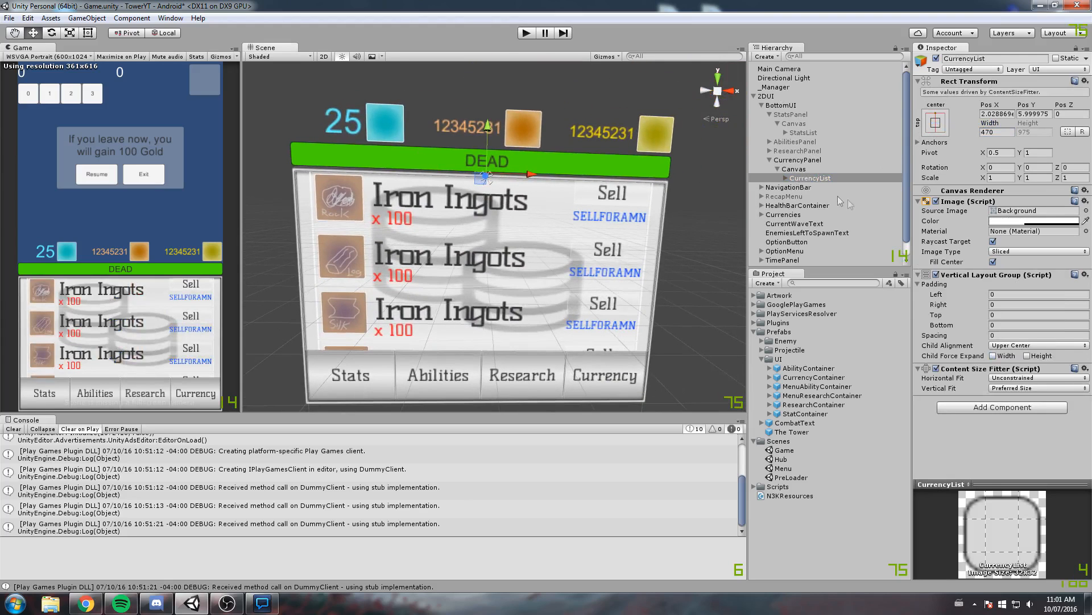
Try a different Left offset and a Top of 0 on CurrencyPanel's Canvas, and undo the changes
{"action": "left_click", "coordinate": [793, 169]}
{"action": "left_click", "coordinate": [997, 92]}
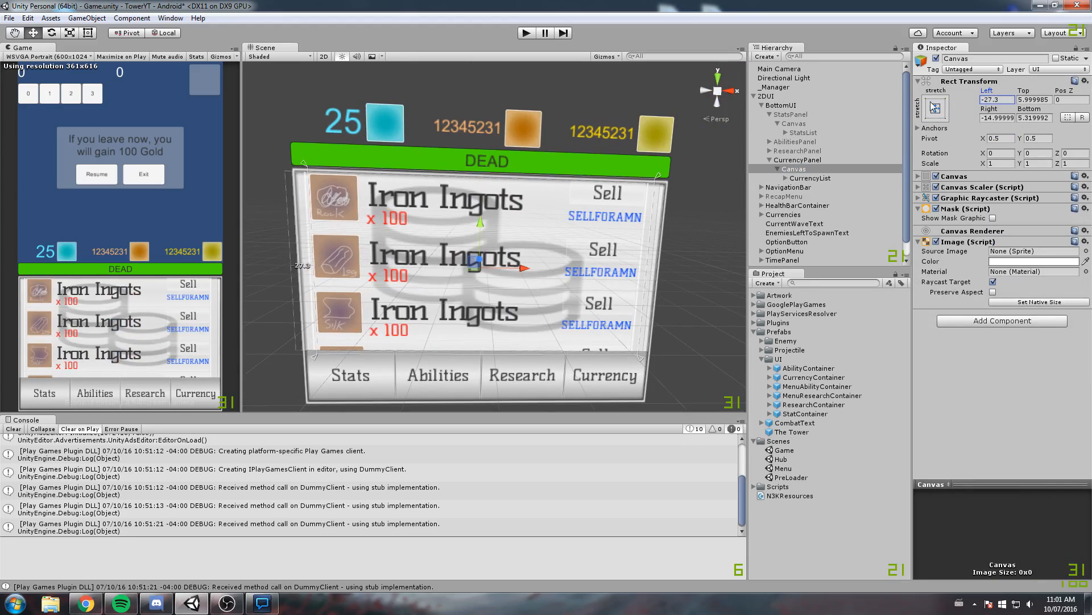
{"action": "key", "text": "Tab"}
{"action": "type", "text": "0"}
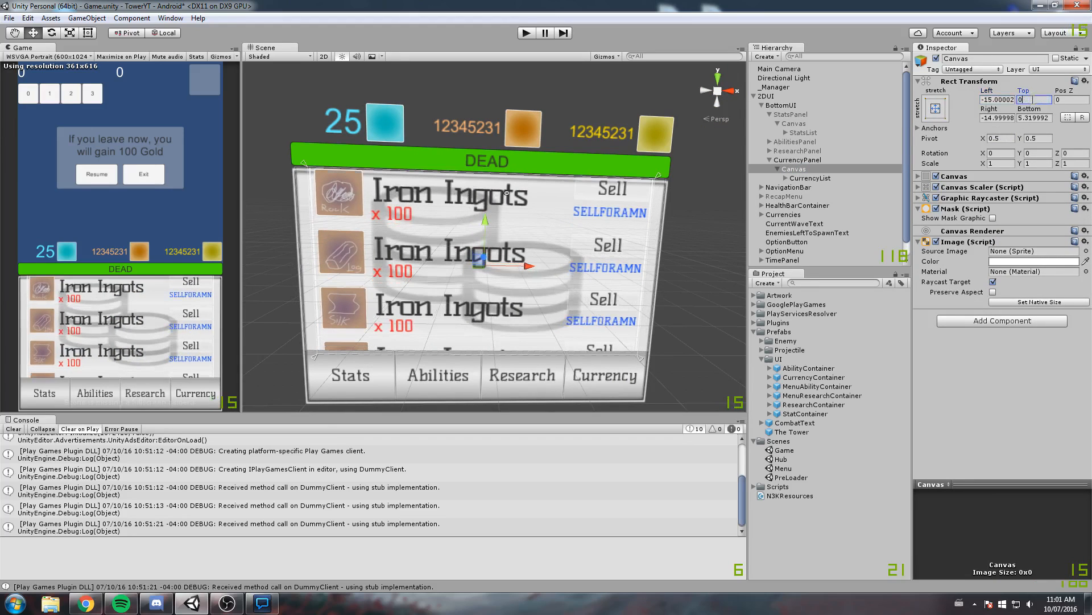
{"action": "key", "text": "ctrl+z"}
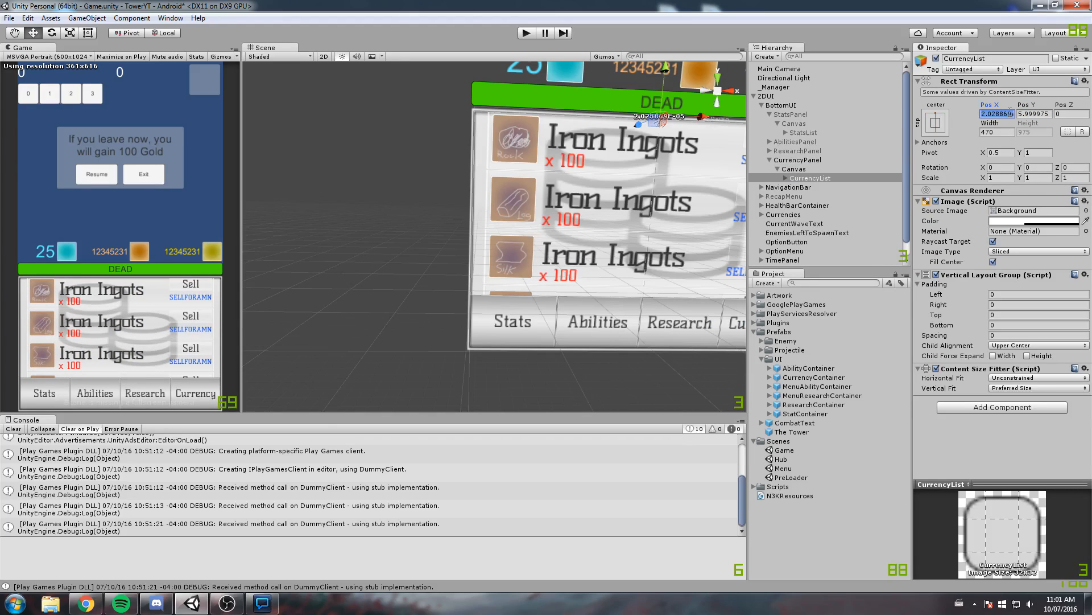
Set the Pos Y of CurrencyList to 0
{"action": "key", "text": "Tab"}
{"action": "type", "text": "0"}
{"action": "left_click", "coordinate": [1011, 114]}
{"action": "type", "text": "0"}
{"action": "middle_click_drag", "start_coordinate": [521, 175], "coordinate": [508, 177]}
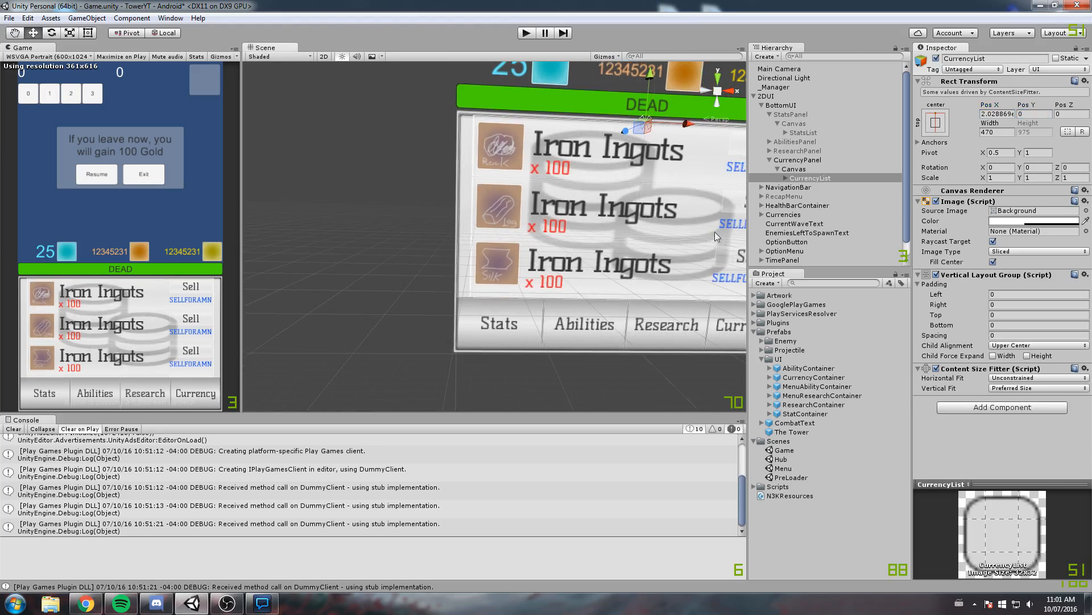
{"action": "scroll", "coordinate": [576, 148], "scroll_direction": "up", "scroll_amount": 2}
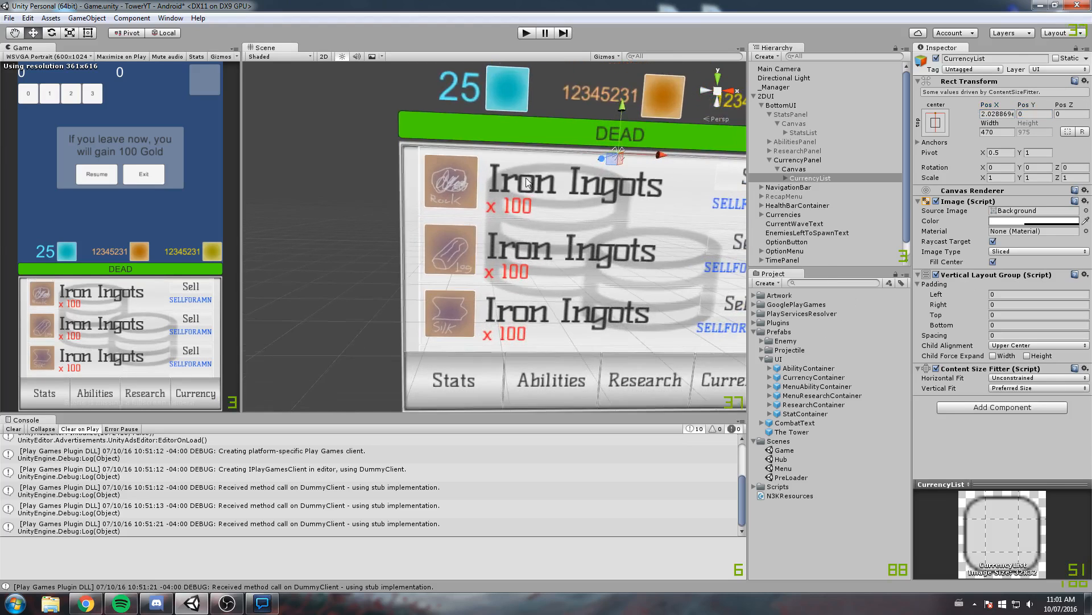
Set the Child Alignment of CurrencyList's Vertical Layout Group to Upper Left
{"action": "left_click", "coordinate": [1039, 345]}
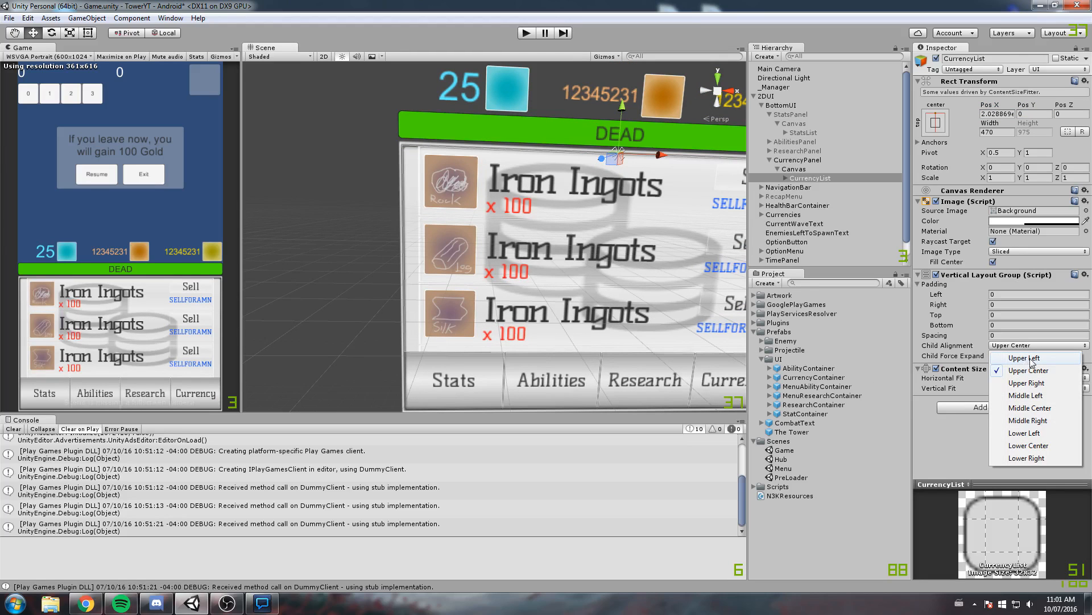
{"action": "left_click", "coordinate": [1032, 359]}
{"action": "scroll", "coordinate": [494, 239], "scroll_direction": "up", "scroll_amount": 3}
{"action": "left_click", "coordinate": [999, 114]}
{"action": "middle_click_drag", "start_coordinate": [624, 184], "coordinate": [667, 157]}
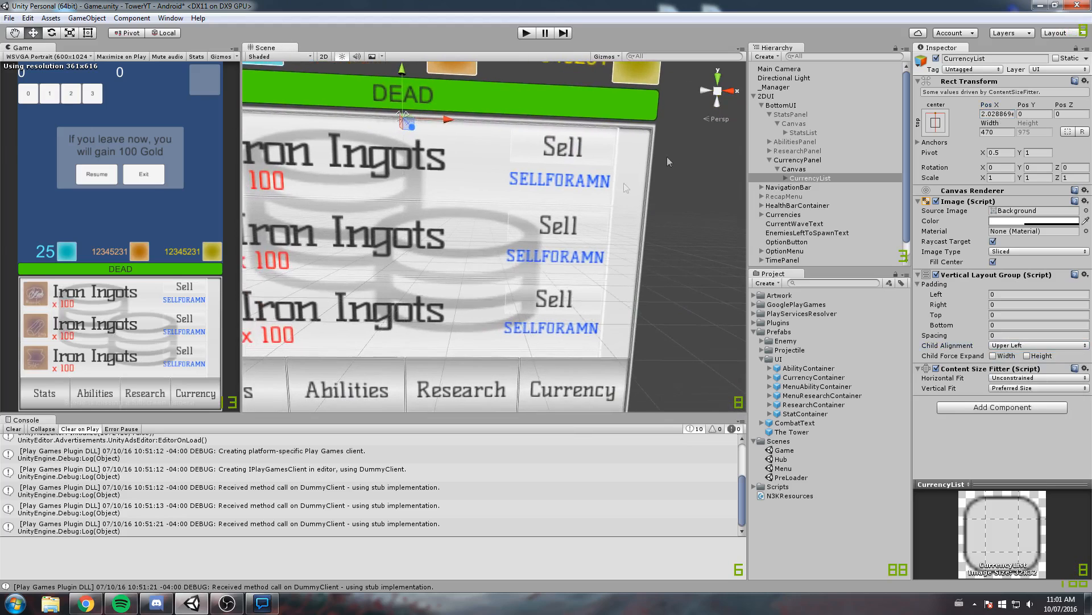
Enable Child Force Expand Width in CurrencyList's Vertical Layout Group and save the scene
{"action": "left_click", "coordinate": [796, 169]}
{"action": "key", "text": "f"}
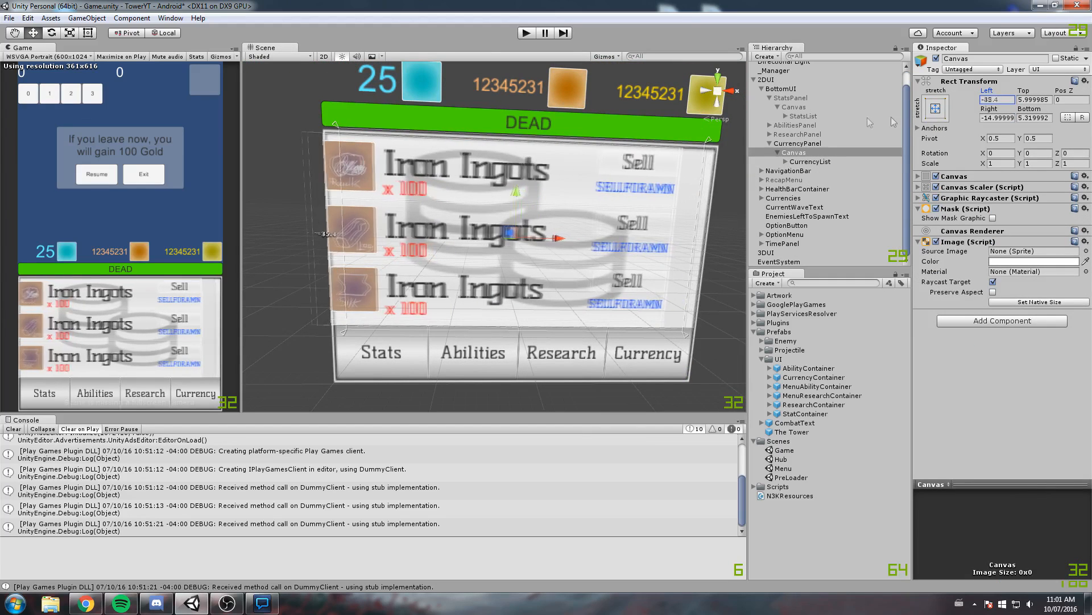
{"action": "left_click", "coordinate": [810, 161]}
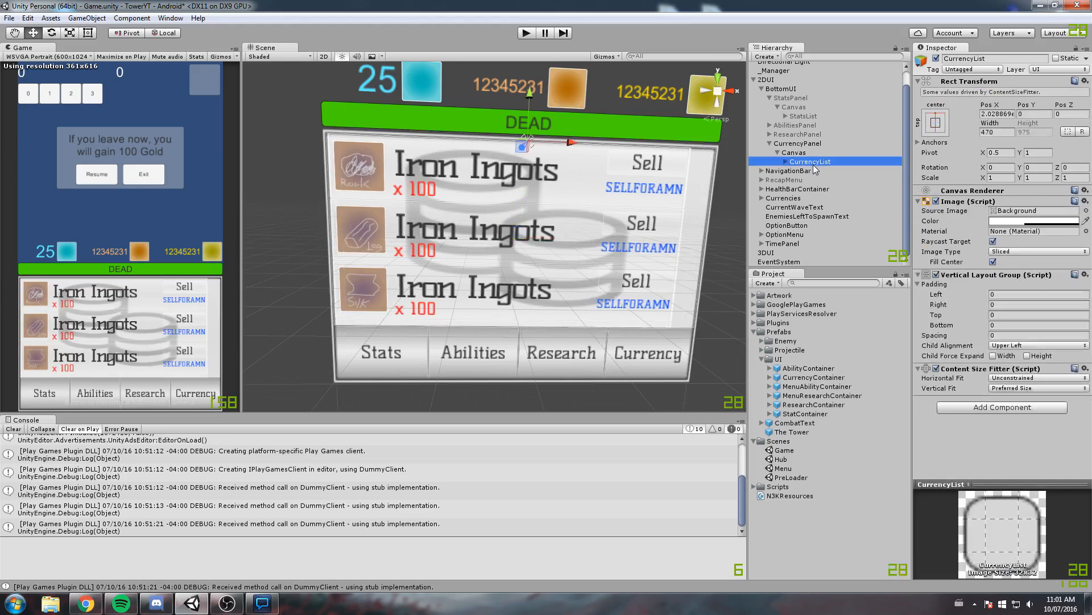
{"action": "left_click", "coordinate": [994, 356]}
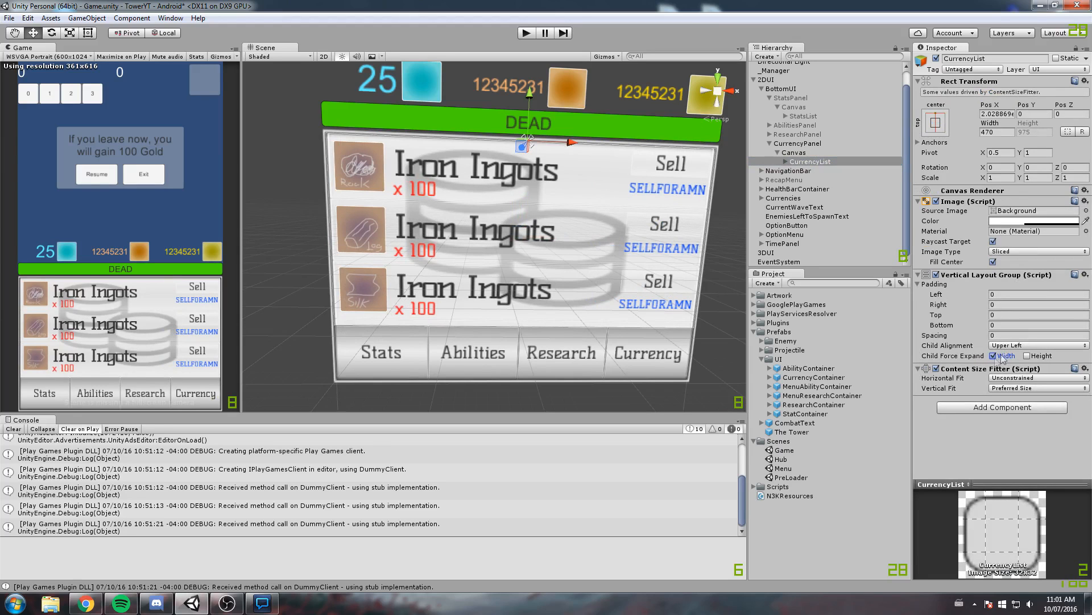
{"action": "scroll", "coordinate": [511, 255], "scroll_direction": "down", "scroll_amount": 5}
{"action": "key", "text": "ctrl+s"}
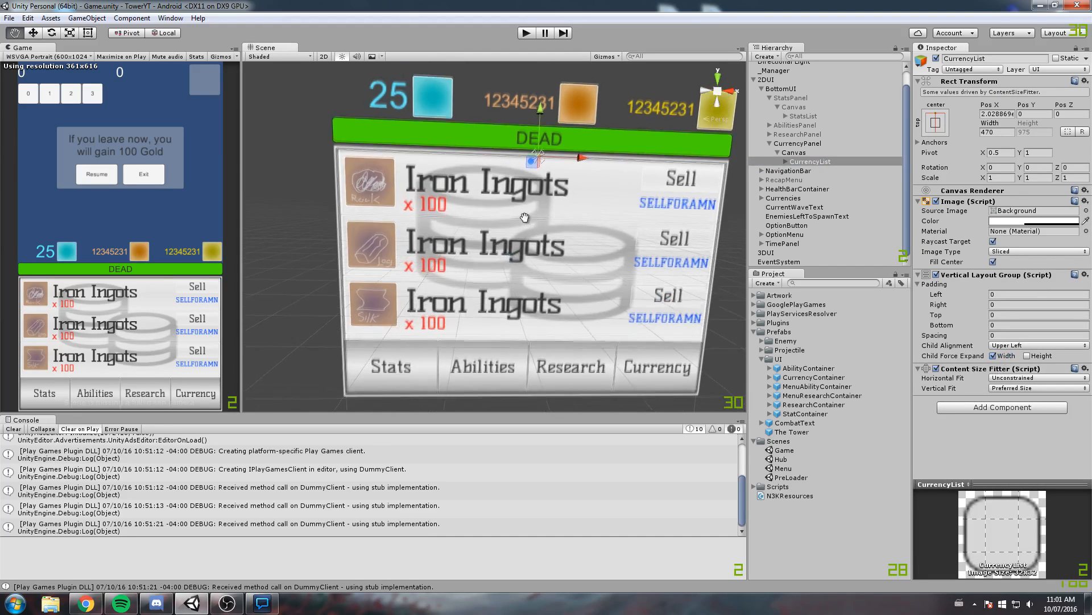
Deactivate CurrencyPanel, collapse it and StatsPanel in the object tree, and save the scene
{"action": "left_click", "coordinate": [792, 143]}
{"action": "left_click", "coordinate": [770, 143]}
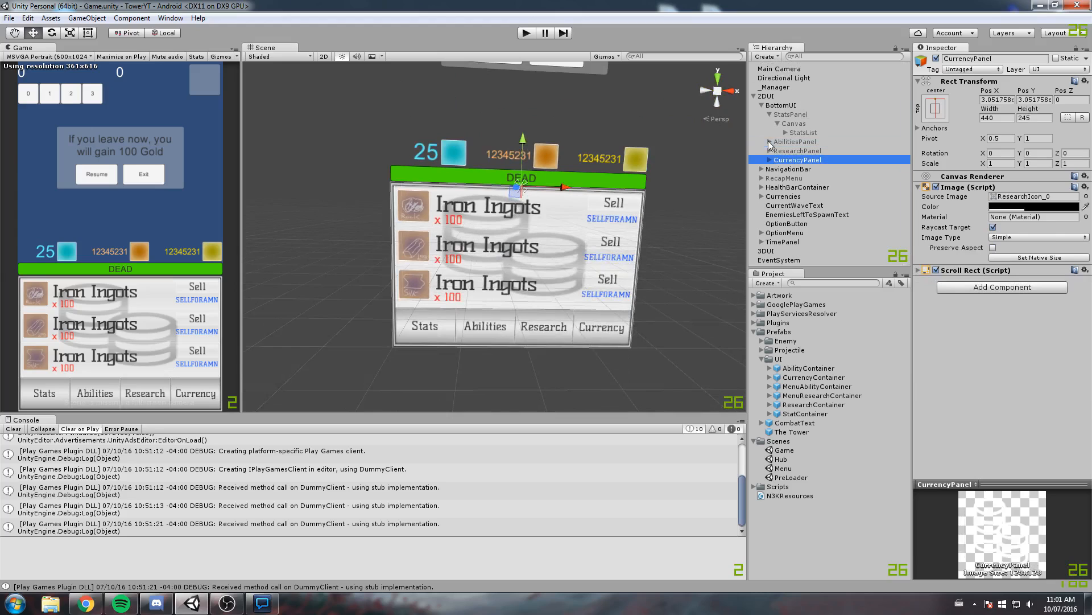
{"action": "left_click", "coordinate": [936, 58]}
{"action": "scroll", "coordinate": [566, 93], "scroll_direction": "down", "scroll_amount": 2}
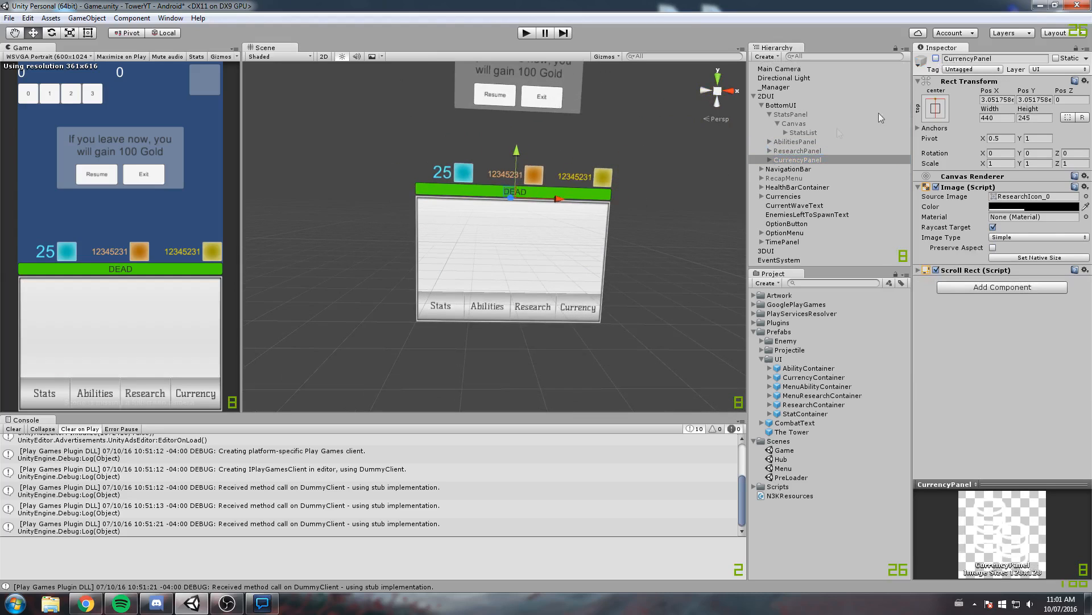
{"action": "left_click", "coordinate": [770, 115]}
{"action": "key", "text": "ctrl+s"}
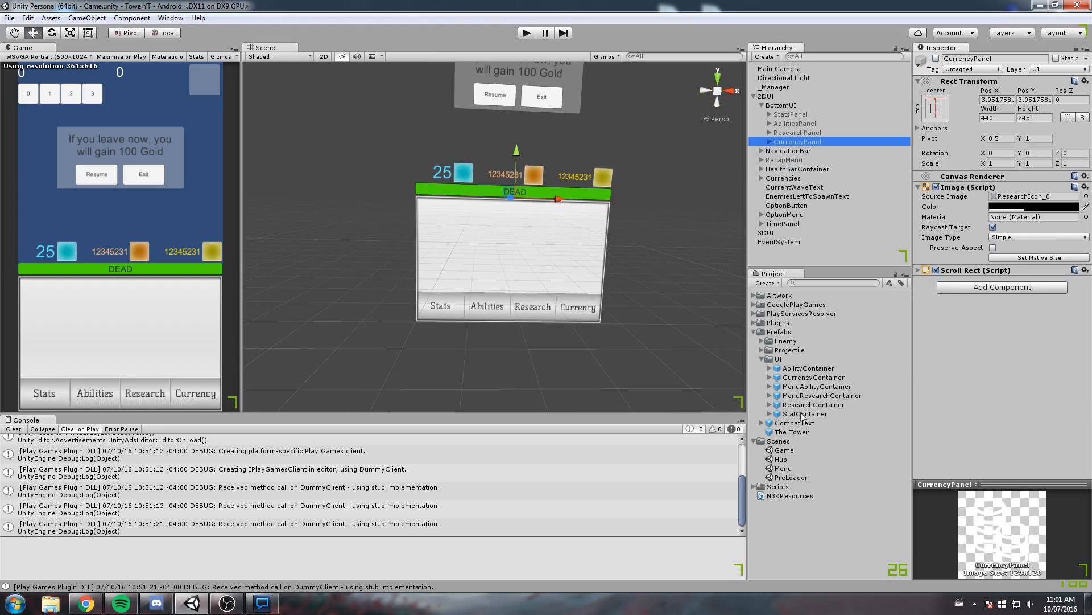
Open the PreLoader scene, run the game from it and start a match with the first difficulty
{"action": "double_click", "coordinate": [804, 476]}
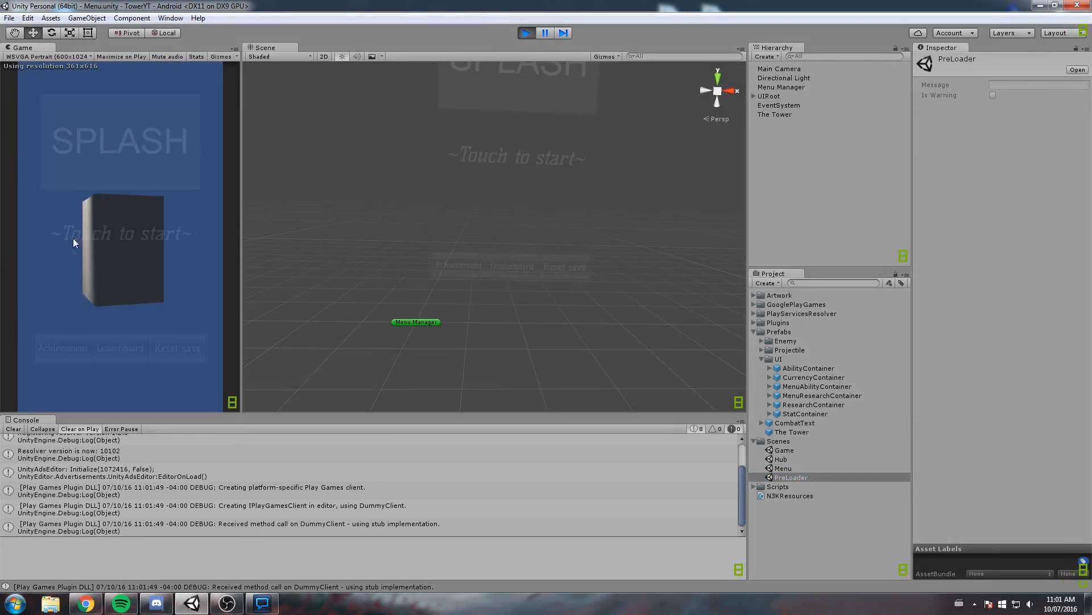
{"action": "left_click", "coordinate": [124, 241]}
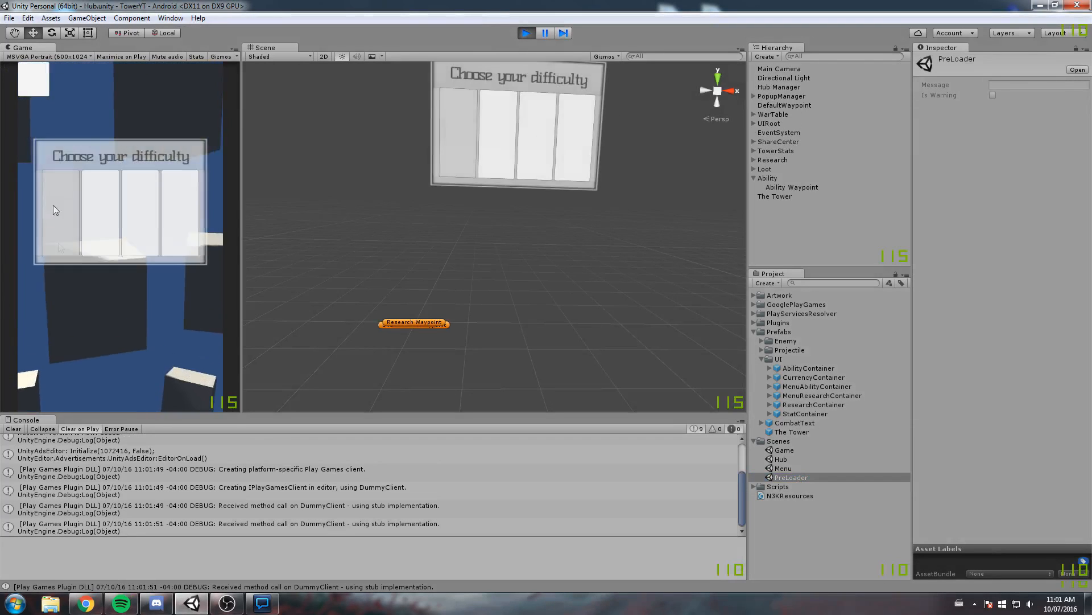
{"action": "left_click", "coordinate": [53, 194]}
Scroll the running game's Stats list to CritDamage and level it up repeatedly to its maximum
{"action": "left_click_drag", "start_coordinate": [79, 342], "coordinate": [126, 358]}
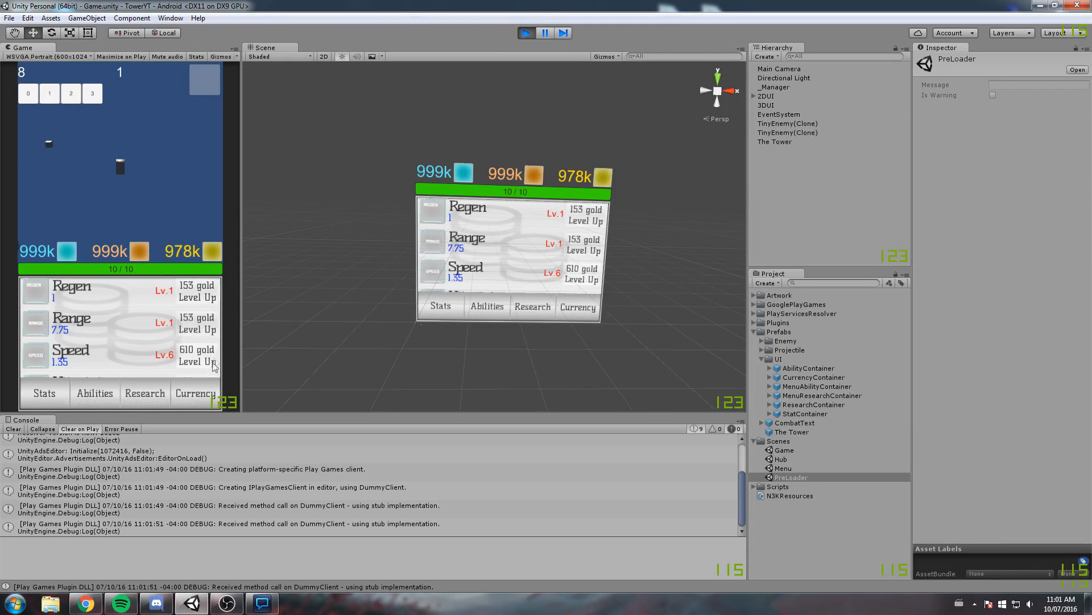
{"action": "left_click_drag", "start_coordinate": [111, 377], "coordinate": [109, 313]}
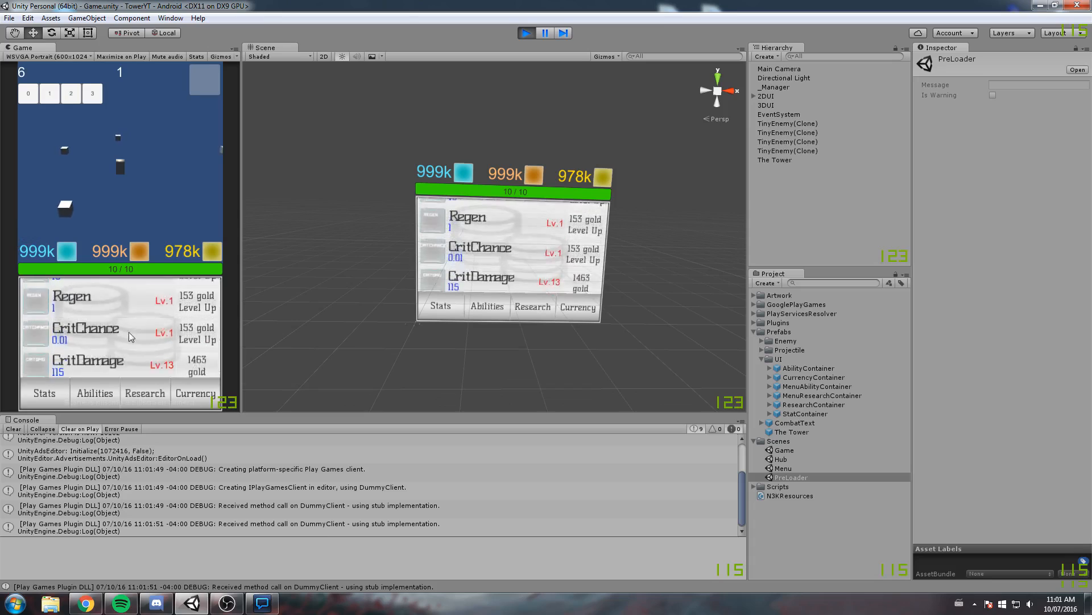
{"action": "left_click", "coordinate": [196, 331]}
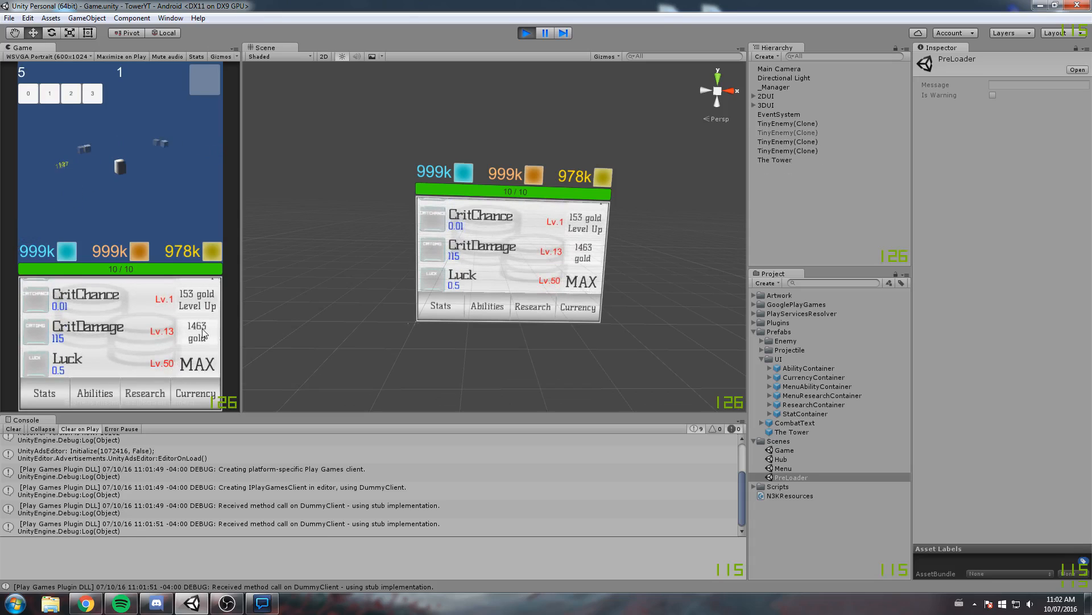
{"action": "left_click", "coordinate": [196, 331]}
{"action": "left_click", "coordinate": [197, 331]}
{"action": "left_click", "coordinate": [196, 331]}
{"action": "left_click", "coordinate": [196, 331]}
{"action": "left_click", "coordinate": [197, 332]}
{"action": "left_click", "coordinate": [196, 332]}
{"action": "left_click", "coordinate": [197, 332]}
{"action": "left_click", "coordinate": [197, 333]}
{"action": "left_click", "coordinate": [197, 333]}
{"action": "left_click", "coordinate": [198, 334]}
{"action": "left_click", "coordinate": [198, 334]}
{"action": "left_click", "coordinate": [200, 337]}
{"action": "left_click", "coordinate": [200, 338]}
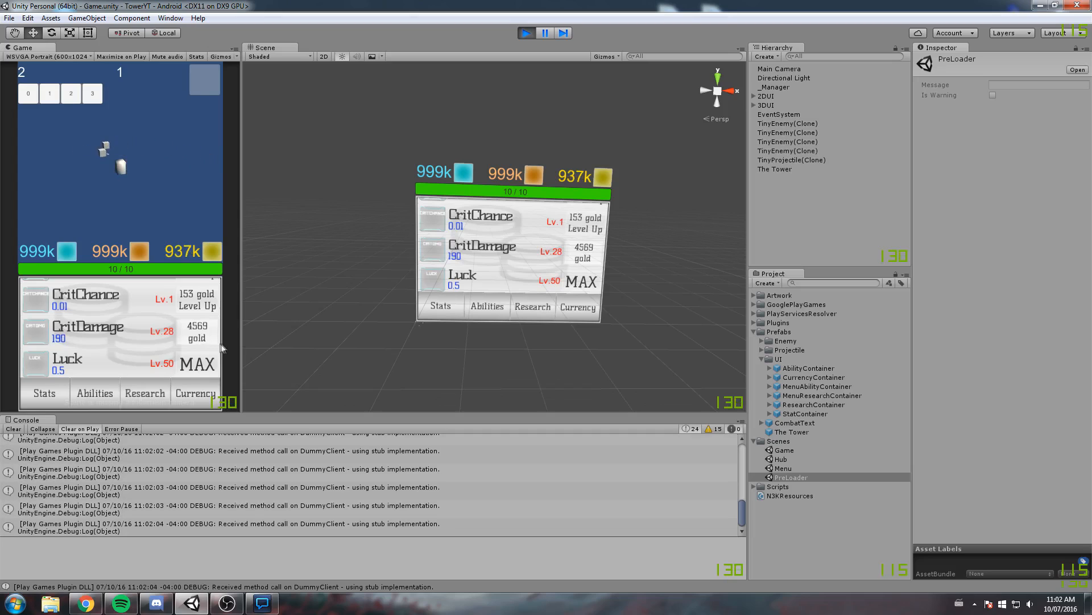
{"action": "left_click", "coordinate": [201, 337]}
{"action": "left_click", "coordinate": [200, 337]}
{"action": "left_click", "coordinate": [201, 337]}
{"action": "left_click", "coordinate": [201, 338]}
{"action": "left_click", "coordinate": [201, 338]}
{"action": "left_click", "coordinate": [202, 339]}
{"action": "left_click", "coordinate": [202, 339]}
{"action": "left_click", "coordinate": [203, 340]}
{"action": "left_click", "coordinate": [204, 341]}
{"action": "left_click", "coordinate": [205, 342]}
{"action": "left_click", "coordinate": [204, 342]}
{"action": "left_click", "coordinate": [206, 343]}
{"action": "left_click", "coordinate": [205, 344]}
{"action": "left_click", "coordinate": [205, 344]}
{"action": "left_click", "coordinate": [206, 344]}
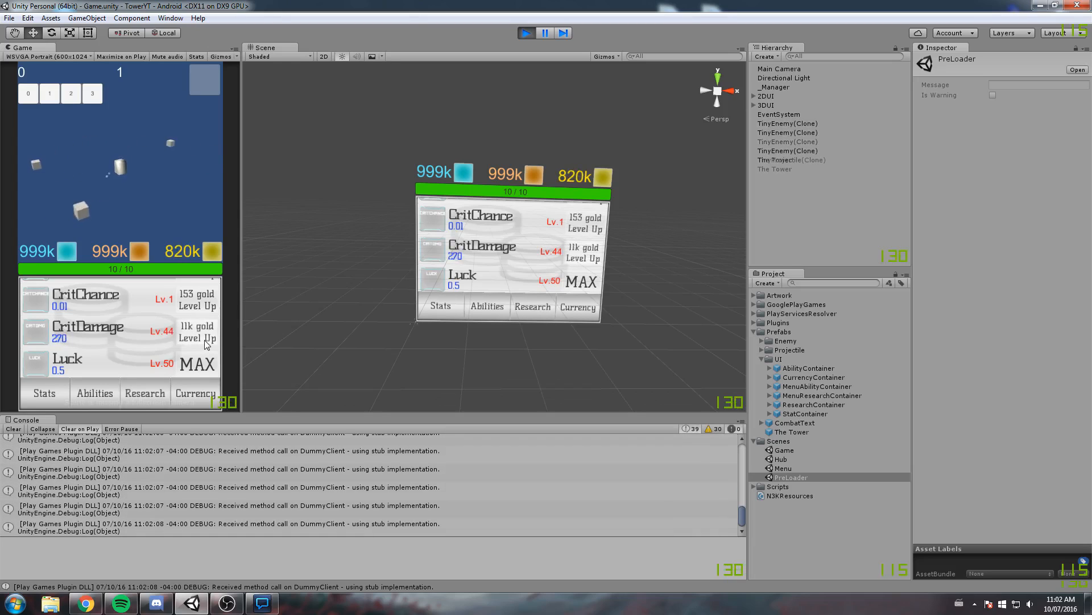
{"action": "left_click", "coordinate": [206, 341]}
{"action": "left_click", "coordinate": [205, 341]}
{"action": "left_click", "coordinate": [205, 341]}
{"action": "left_click", "coordinate": [202, 341]}
{"action": "left_click", "coordinate": [200, 341]}
{"action": "left_click", "coordinate": [195, 341]}
Switch repeatedly between the Stats, Abilities, Research and Currency panels of the running game to examine how each list fits the frame
{"action": "left_click", "coordinate": [93, 393]}
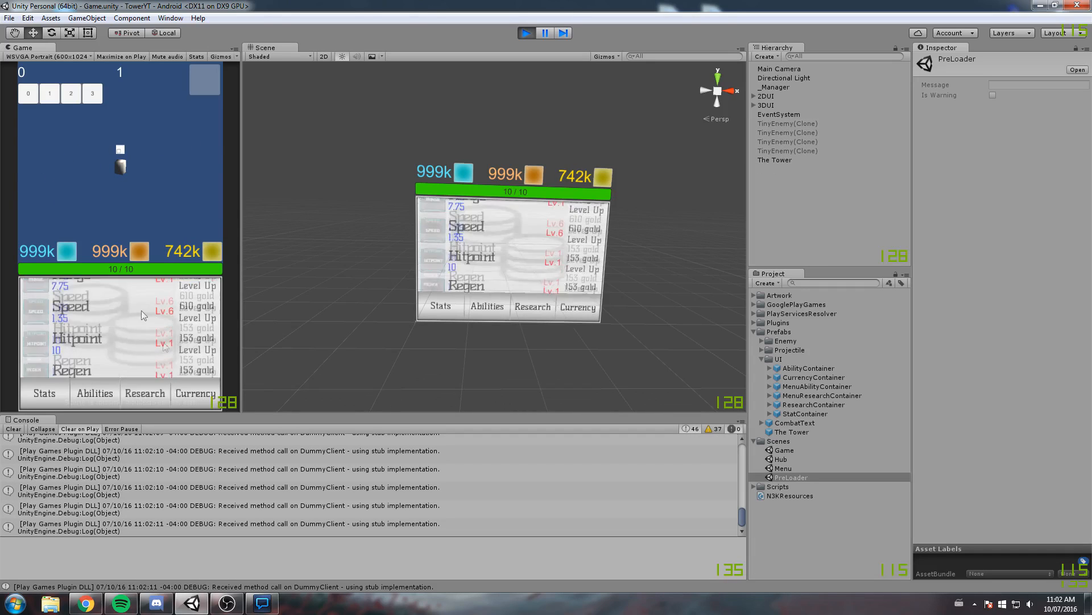
{"action": "left_click", "coordinate": [141, 397]}
{"action": "left_click", "coordinate": [188, 397]}
{"action": "left_click", "coordinate": [108, 393]}
{"action": "left_click", "coordinate": [64, 395]}
{"action": "left_click", "coordinate": [95, 394]}
{"action": "left_click", "coordinate": [178, 394]}
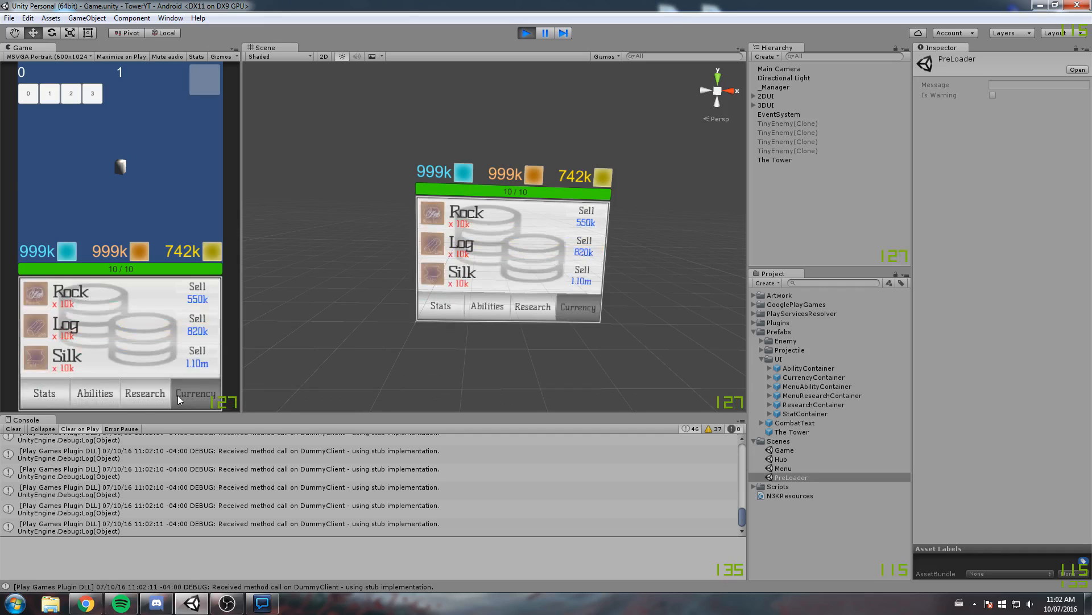
{"action": "left_click", "coordinate": [145, 395]}
{"action": "left_click", "coordinate": [97, 396]}
{"action": "left_click", "coordinate": [173, 400]}
{"action": "left_click", "coordinate": [108, 404]}
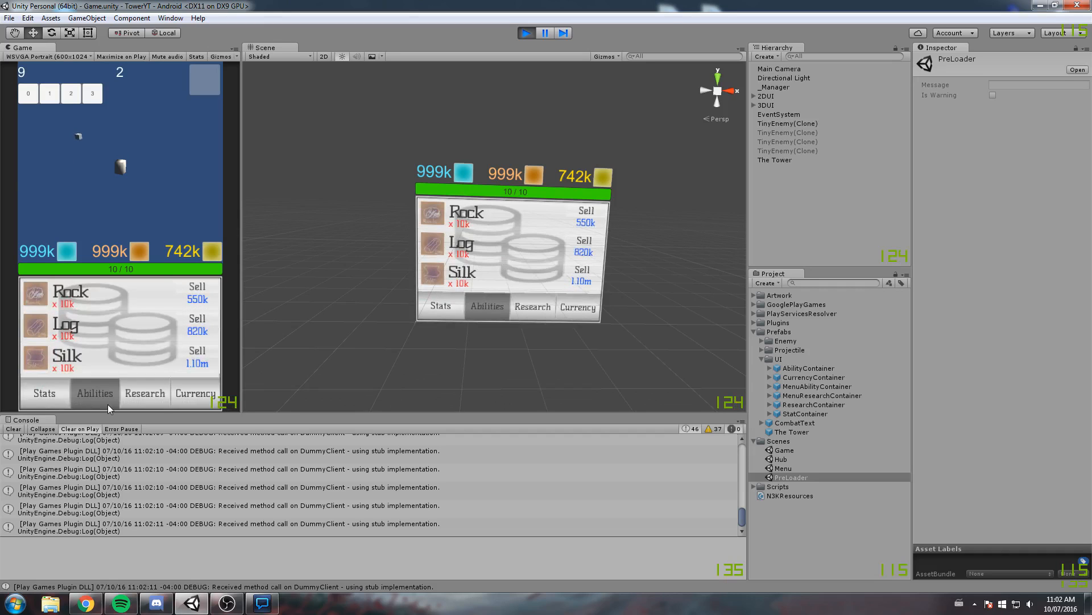
{"action": "left_click", "coordinate": [145, 404]}
{"action": "left_click", "coordinate": [180, 404]}
{"action": "left_click", "coordinate": [152, 406]}
{"action": "left_click", "coordinate": [108, 406]}
{"action": "left_click", "coordinate": [149, 407]}
{"action": "left_click", "coordinate": [107, 401]}
{"action": "left_click", "coordinate": [148, 397]}
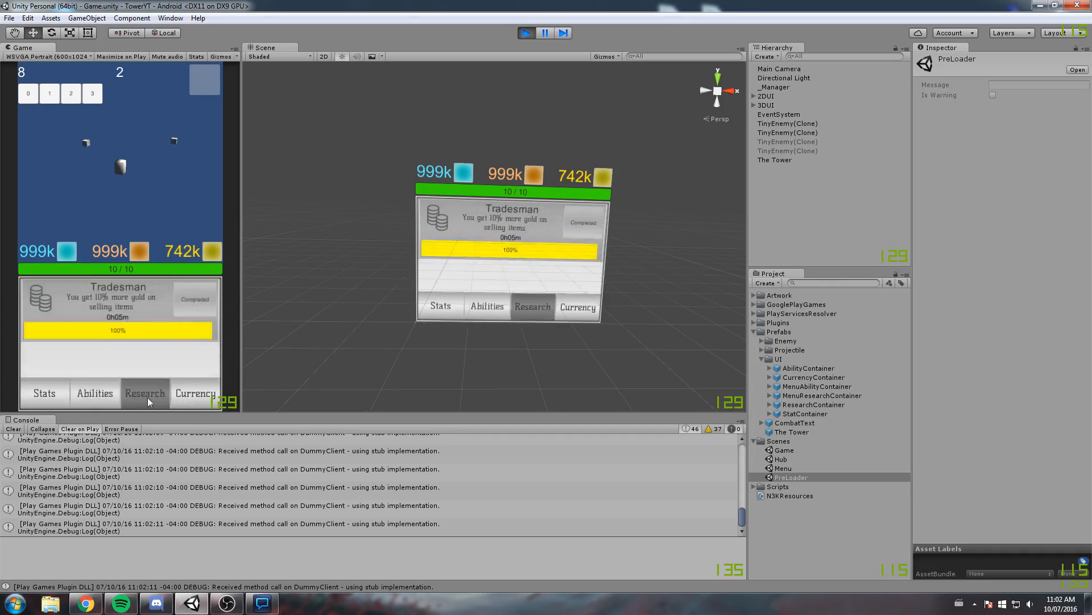
{"action": "left_click", "coordinate": [104, 395]}
{"action": "left_click", "coordinate": [60, 394]}
{"action": "left_click", "coordinate": [104, 394]}
{"action": "left_click", "coordinate": [177, 401]}
{"action": "left_click", "coordinate": [146, 399]}
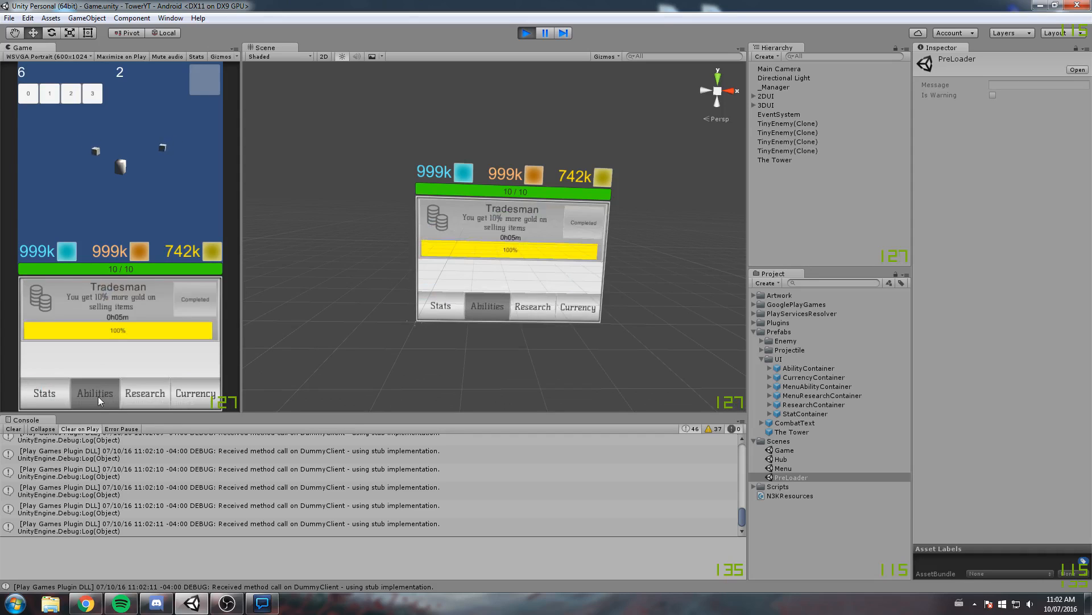
{"action": "left_click", "coordinate": [98, 396]}
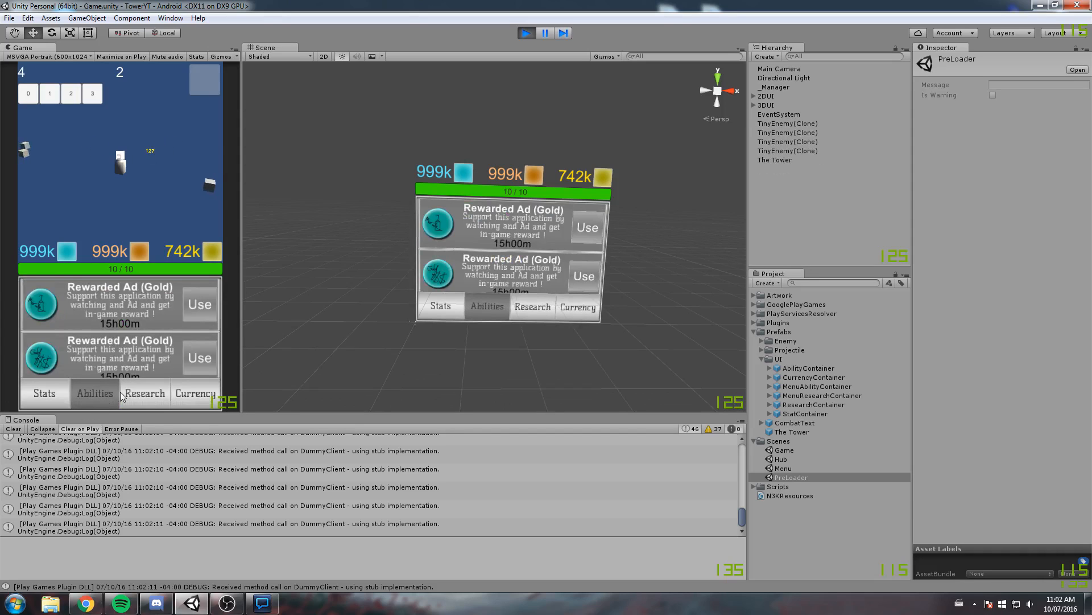
Return to the Stats panel, level up Speed and Hitpoint several times each, and scroll through the list
{"action": "left_click", "coordinate": [64, 400]}
{"action": "left_click_drag", "start_coordinate": [134, 320], "coordinate": [140, 393]}
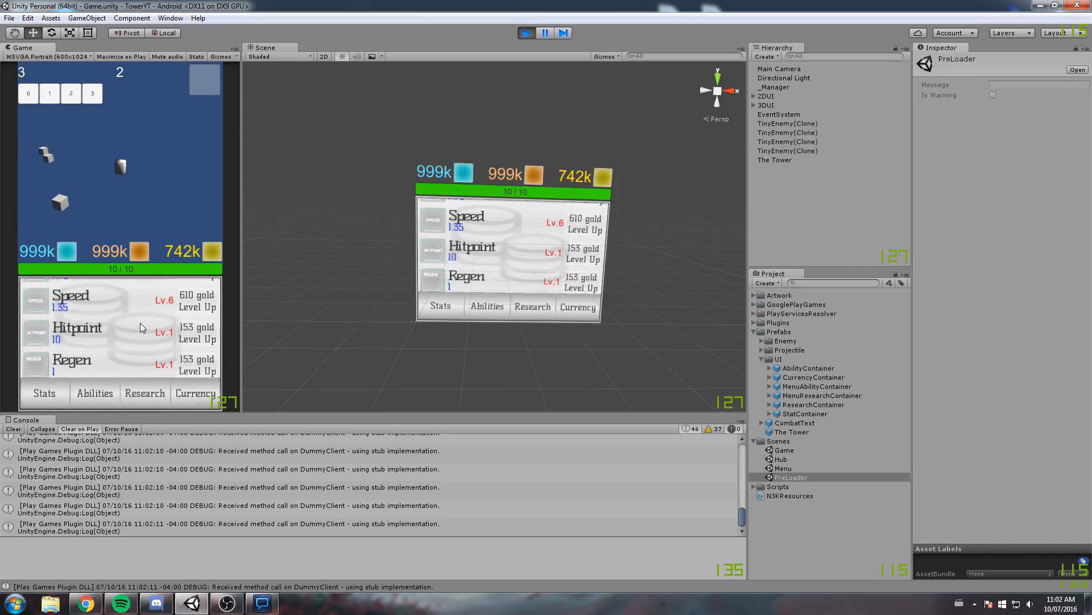
{"action": "left_click", "coordinate": [201, 310]}
{"action": "left_click", "coordinate": [195, 341]}
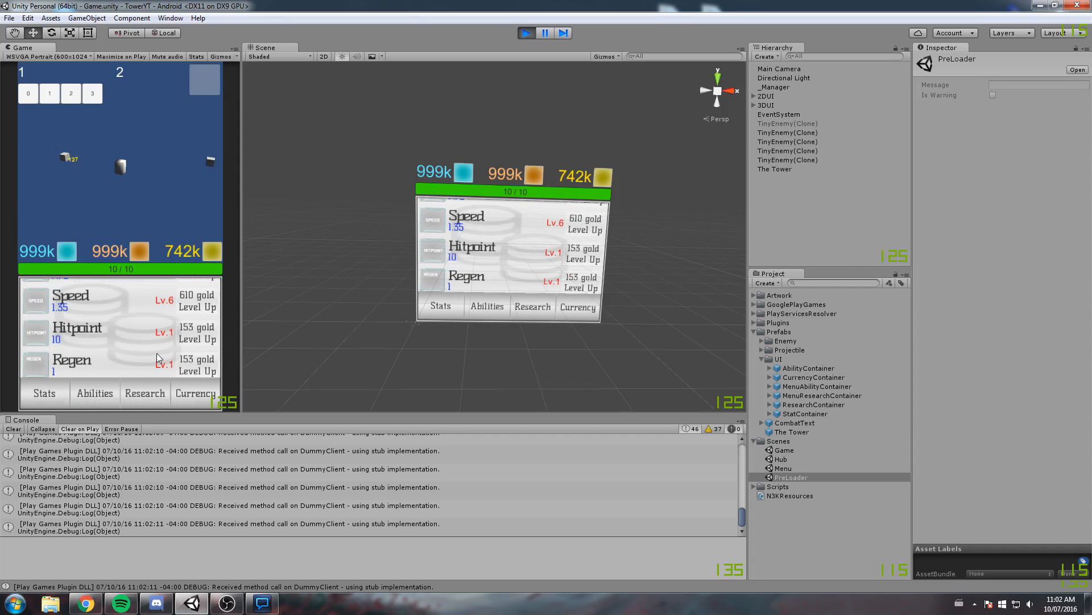
{"action": "left_click", "coordinate": [199, 309]}
{"action": "left_click", "coordinate": [199, 338]}
{"action": "left_click", "coordinate": [200, 308]}
{"action": "left_click", "coordinate": [201, 338]}
{"action": "left_click", "coordinate": [201, 308]}
{"action": "left_click", "coordinate": [202, 338]}
{"action": "left_click", "coordinate": [203, 308]}
{"action": "left_click", "coordinate": [203, 339]}
{"action": "triple_click", "coordinate": [202, 337]}
{"action": "triple_click", "coordinate": [202, 338]}
{"action": "triple_click", "coordinate": [202, 337]}
{"action": "left_click_drag", "start_coordinate": [83, 370], "coordinate": [74, 331]}
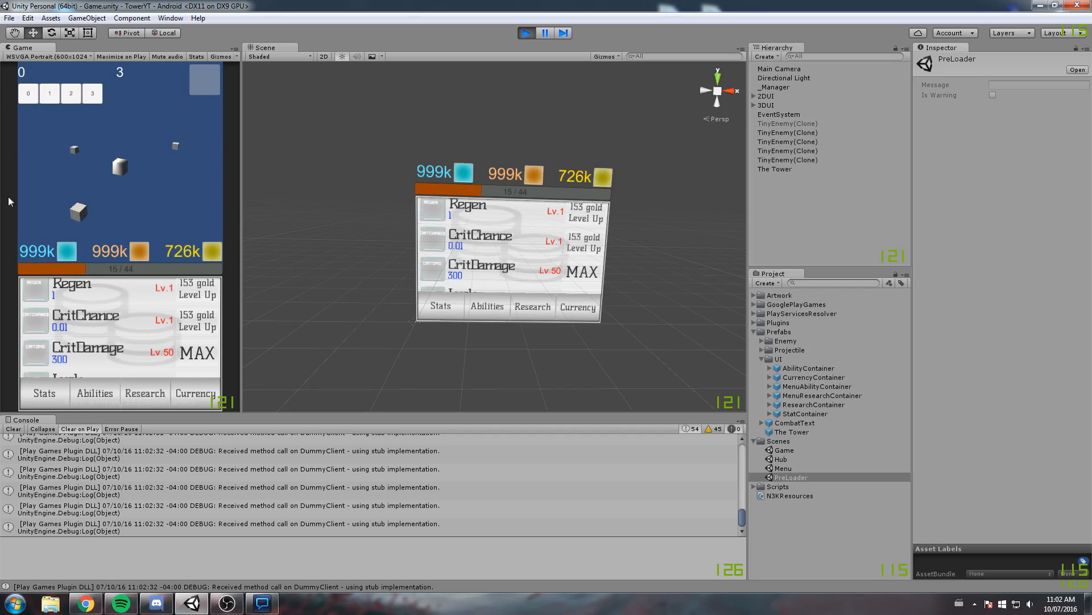
{"action": "scroll", "coordinate": [113, 332], "scroll_direction": "up", "scroll_amount": 5}
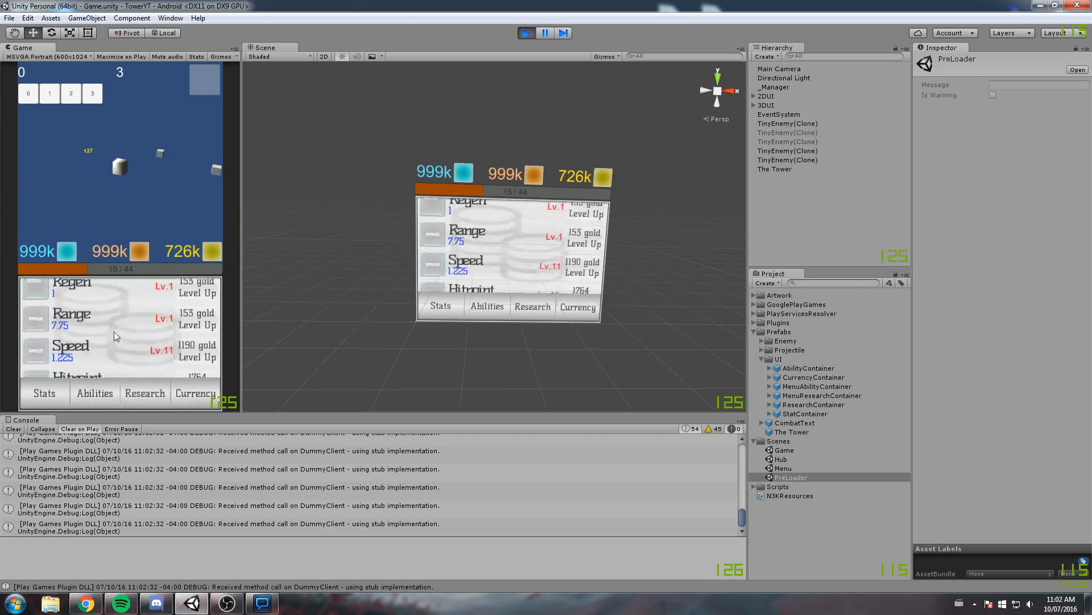